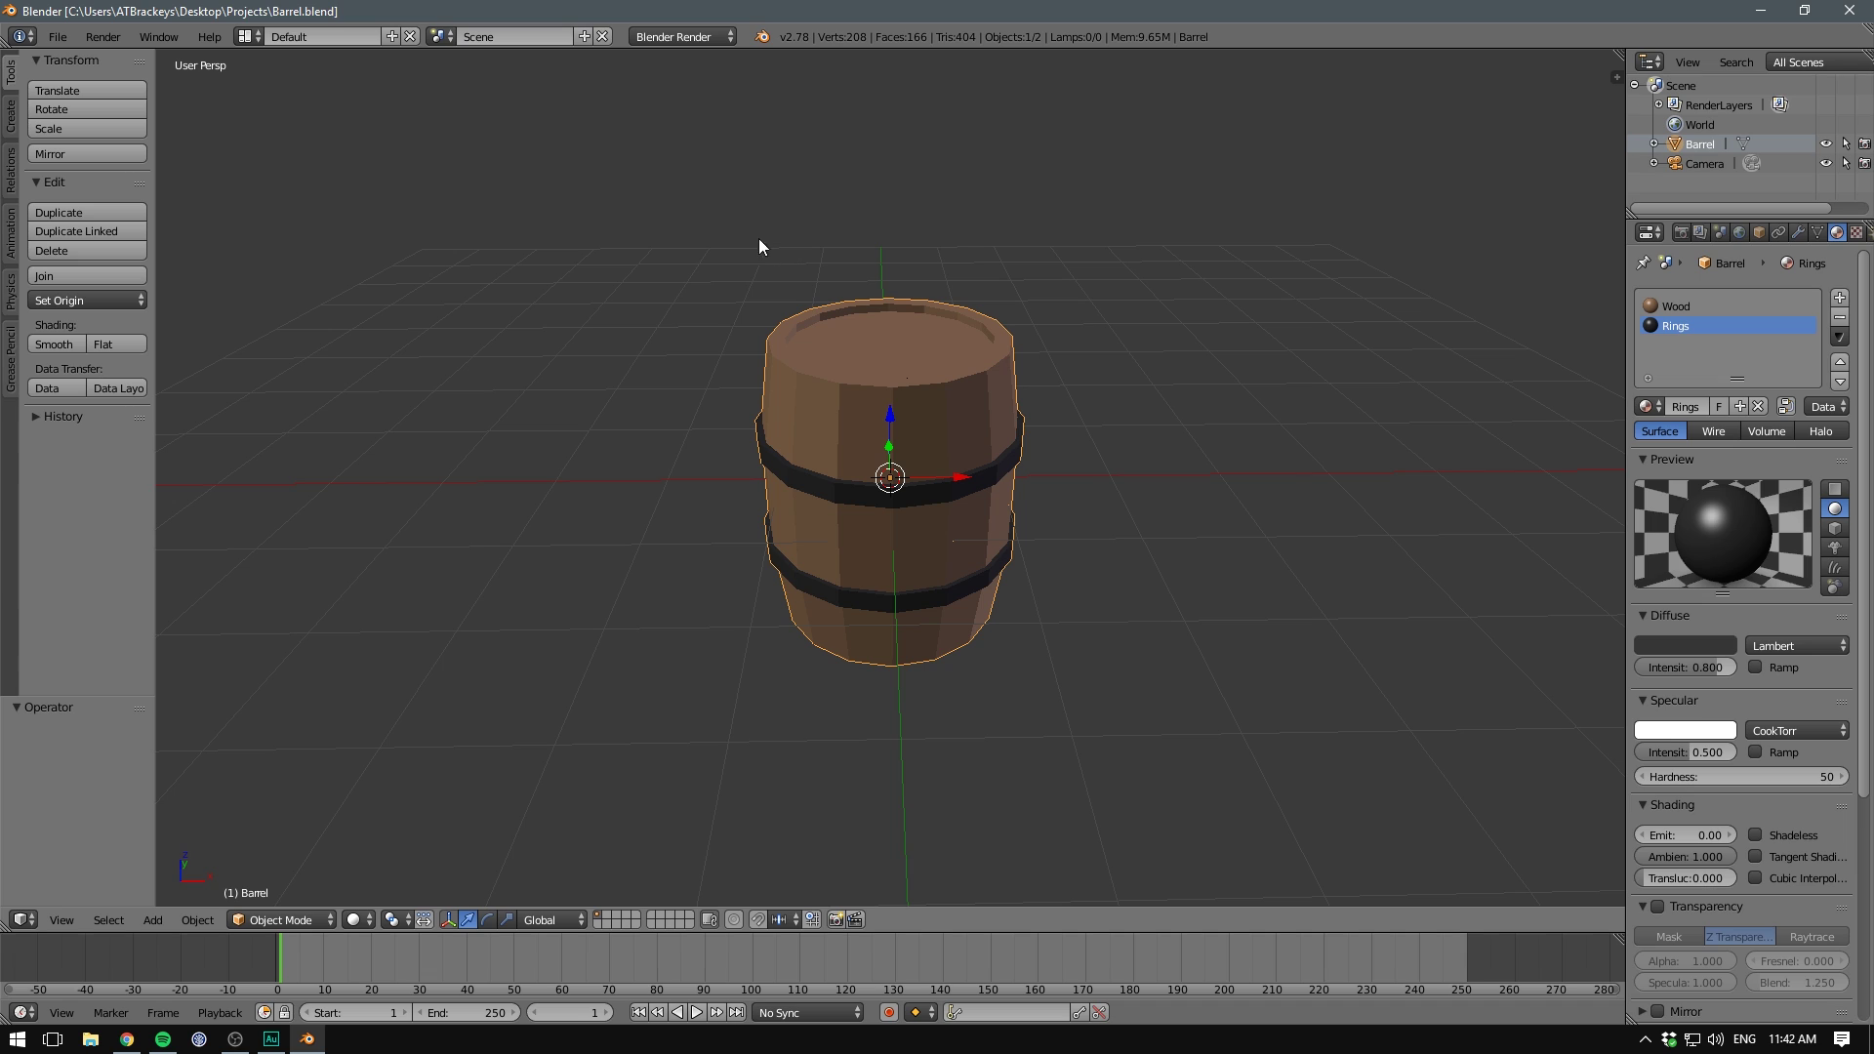
- Switch Blender to the UV Editing layout and give the 3D view slightly more room
click(247, 36)
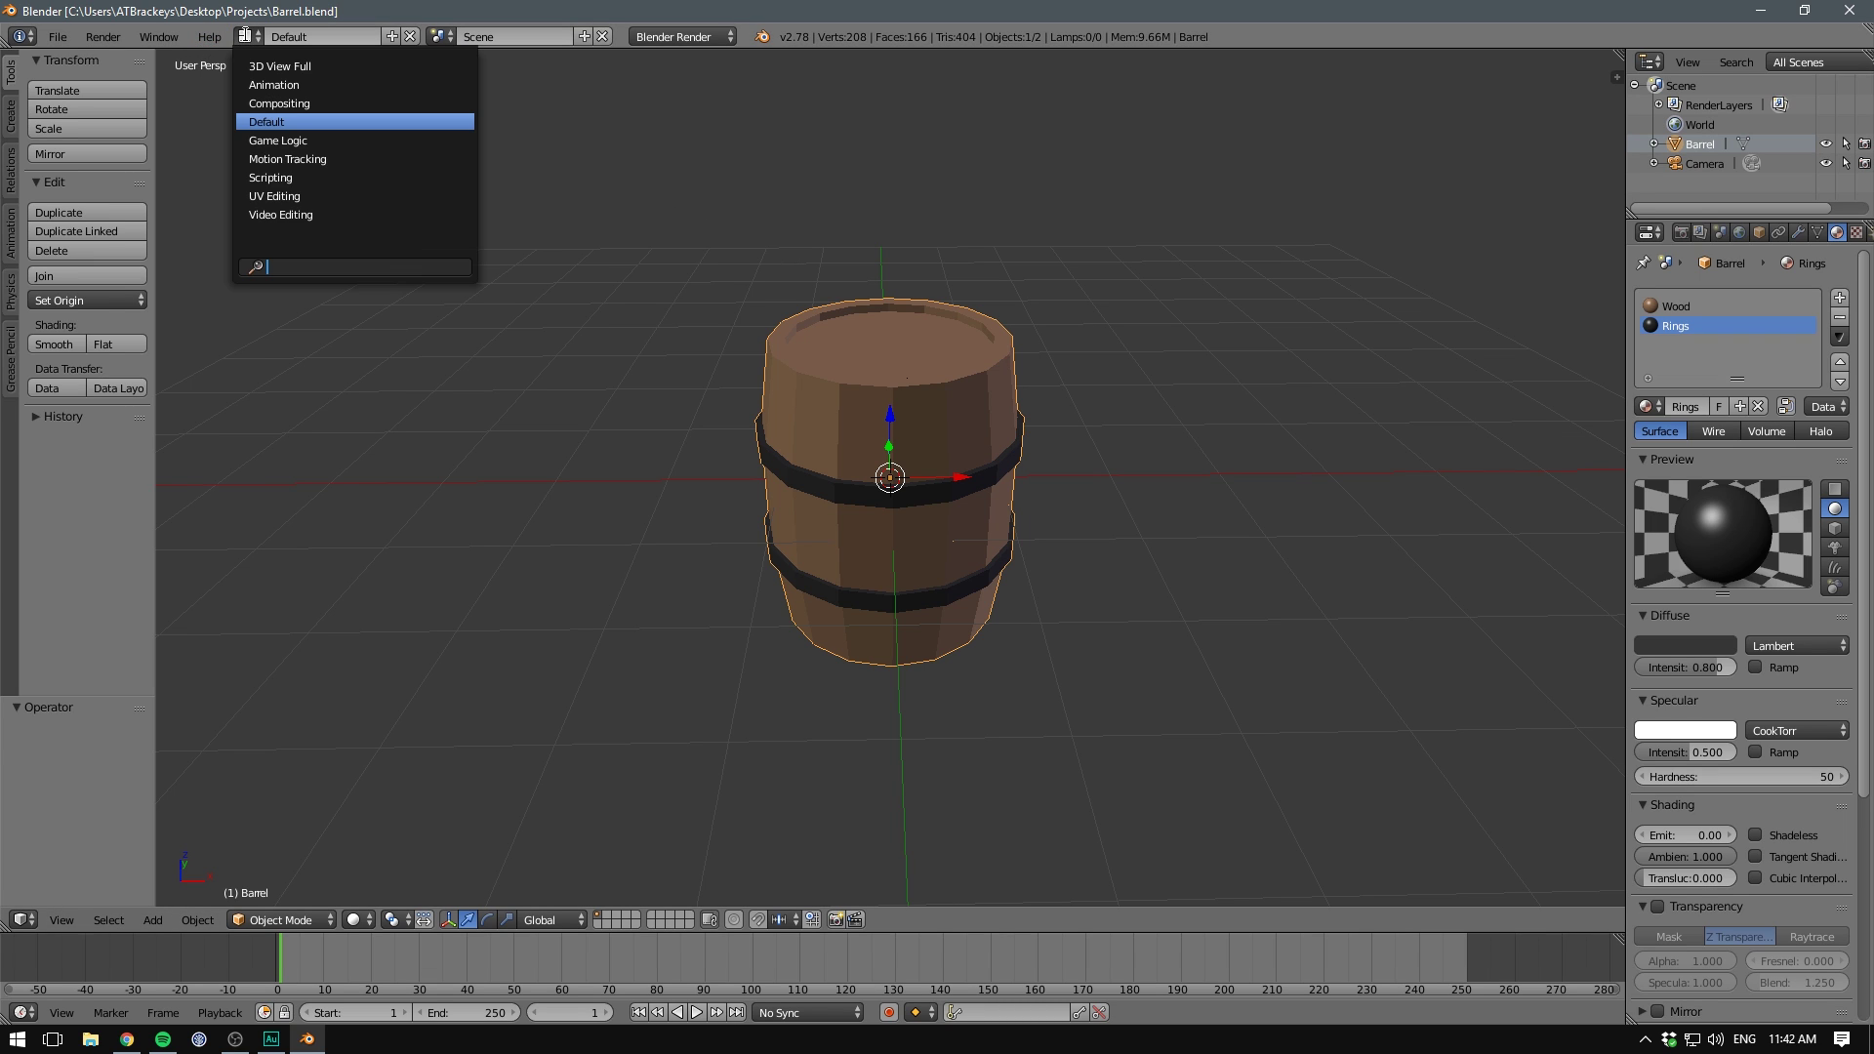
click(288, 196)
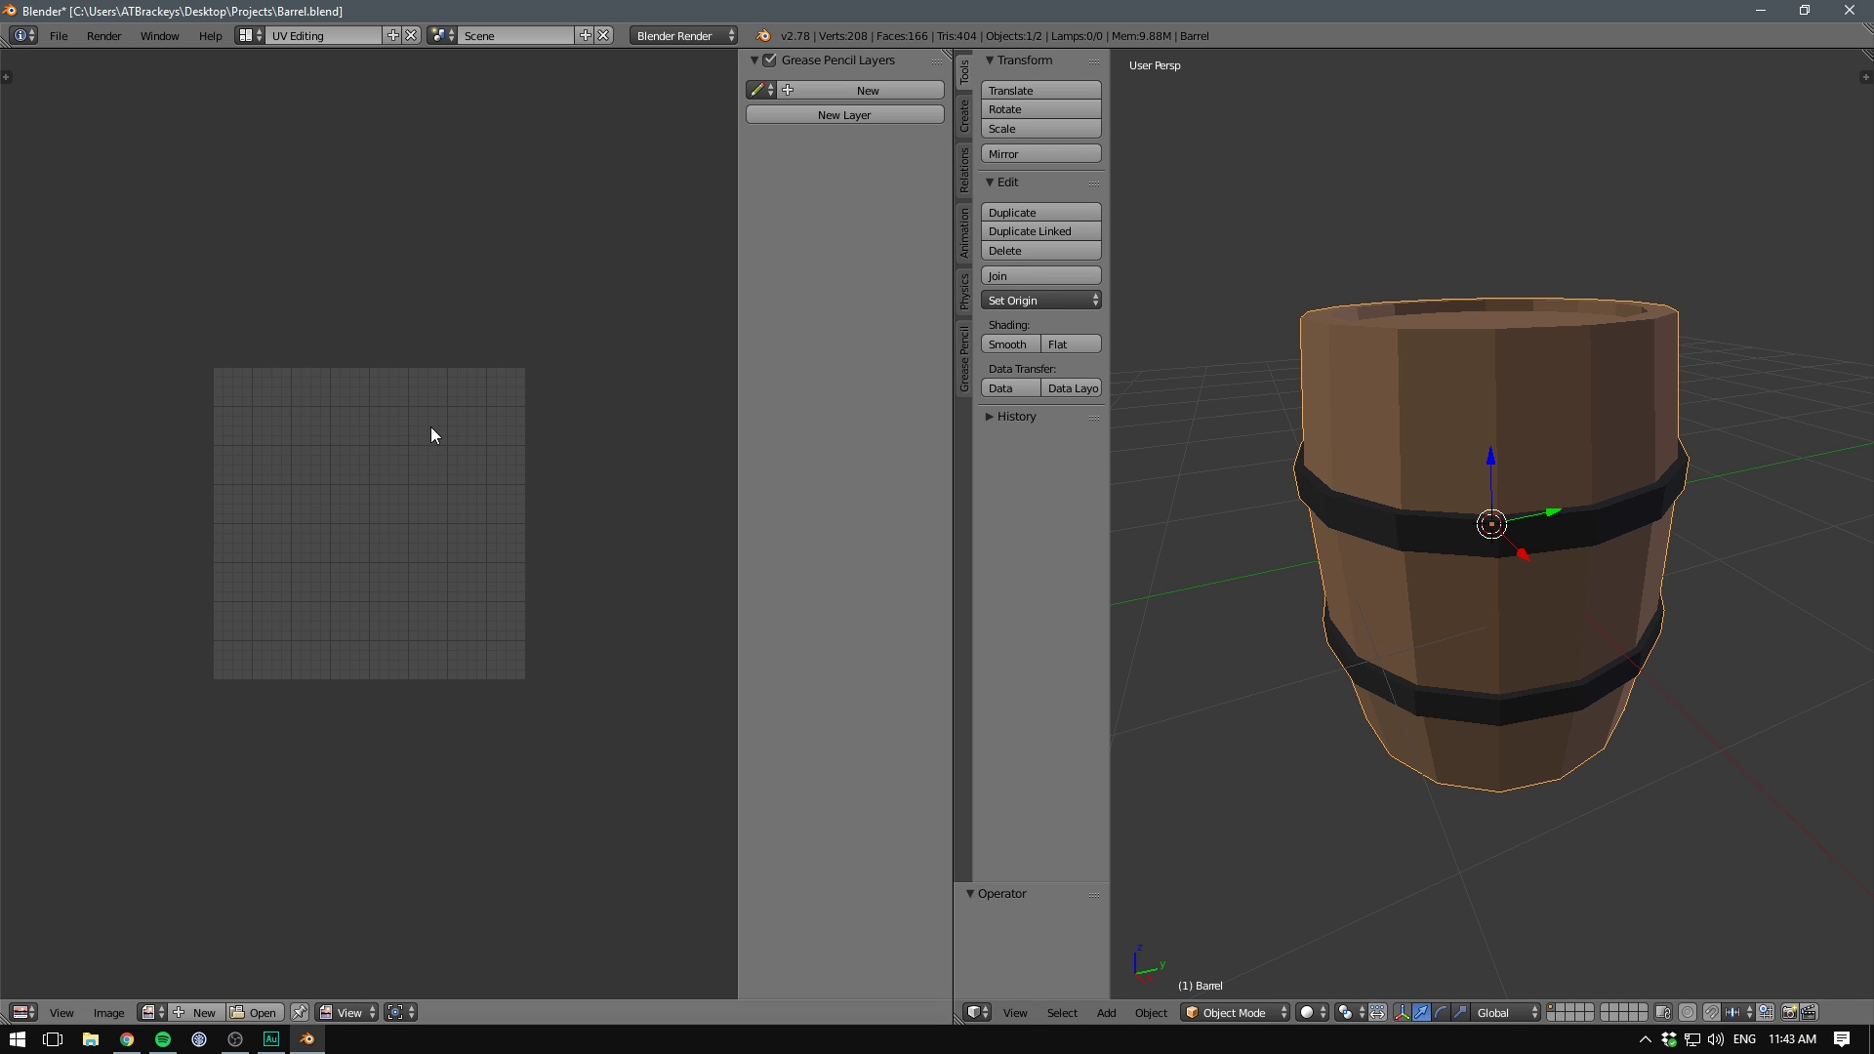
mouse_move(737, 322)
mouse_down()
mouse_move(726, 292)
mouse_move(937, 322)
mouse_up()
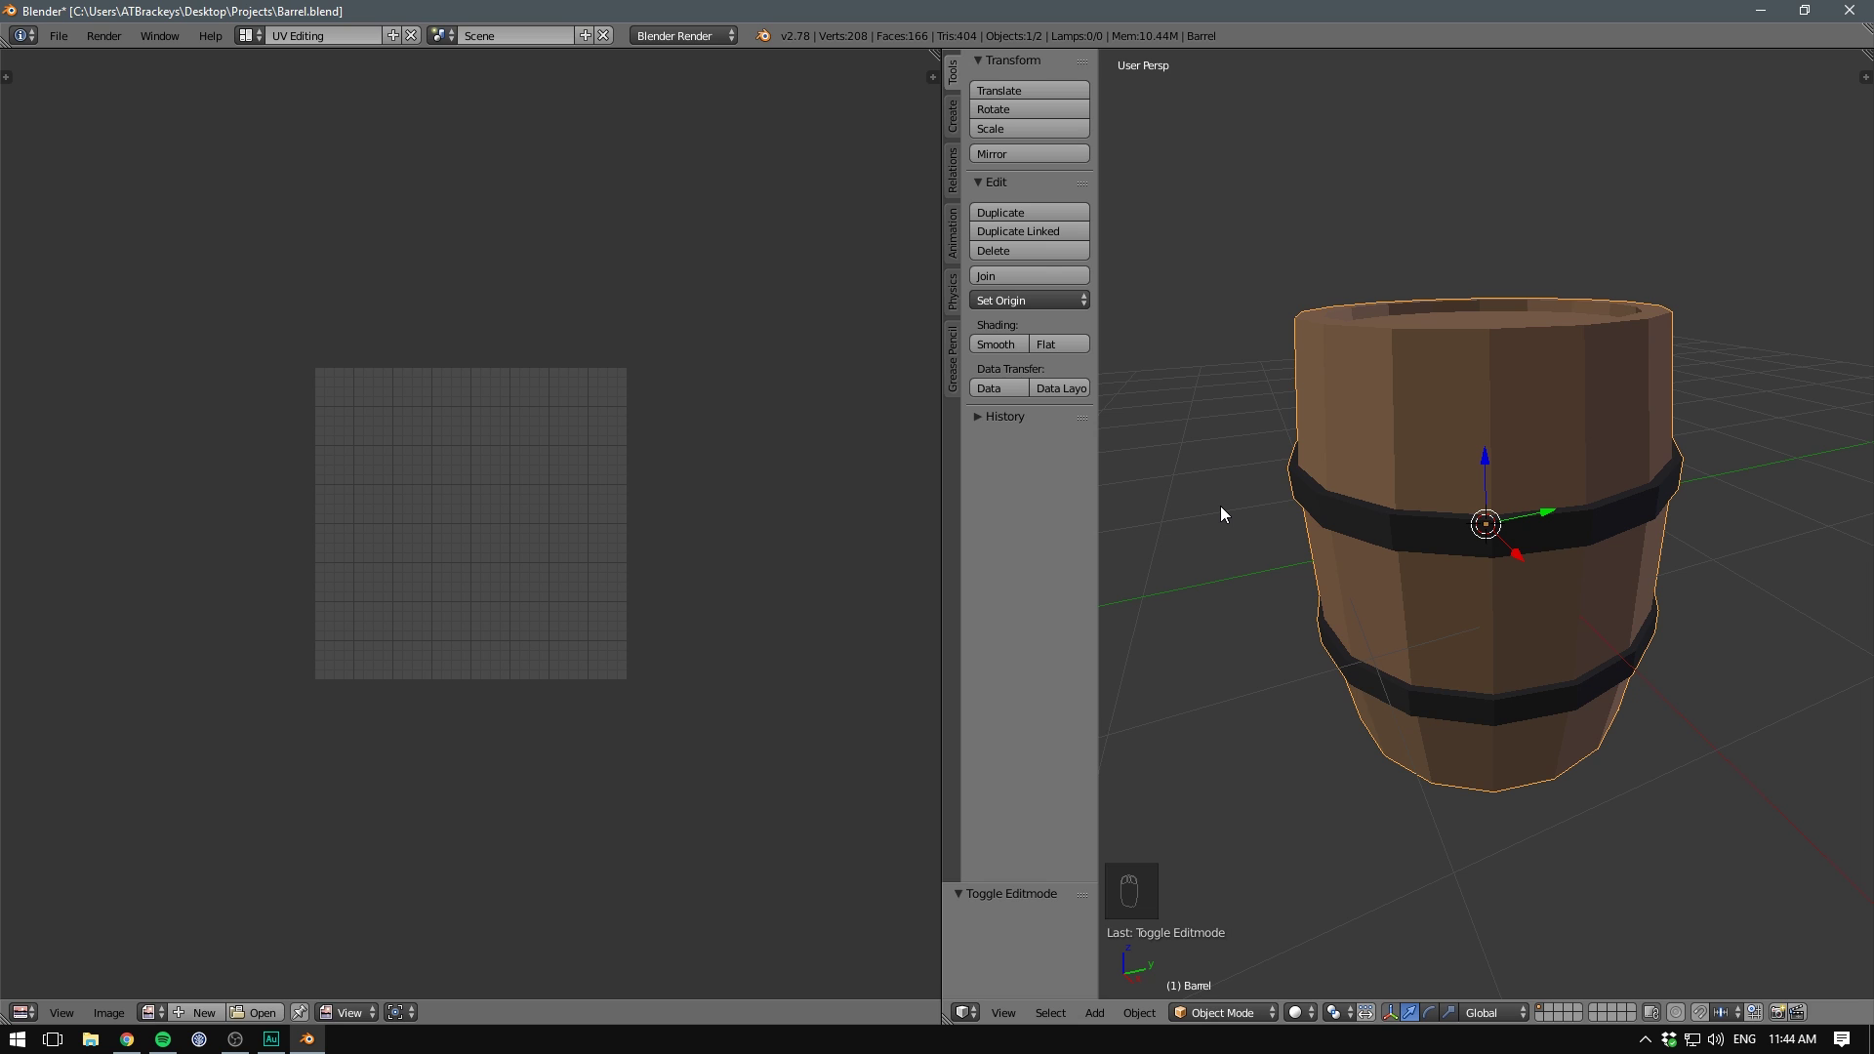
- In Edit Mode, select the barrel's top and bottom rim loops and mark them as seams
key(Tab)
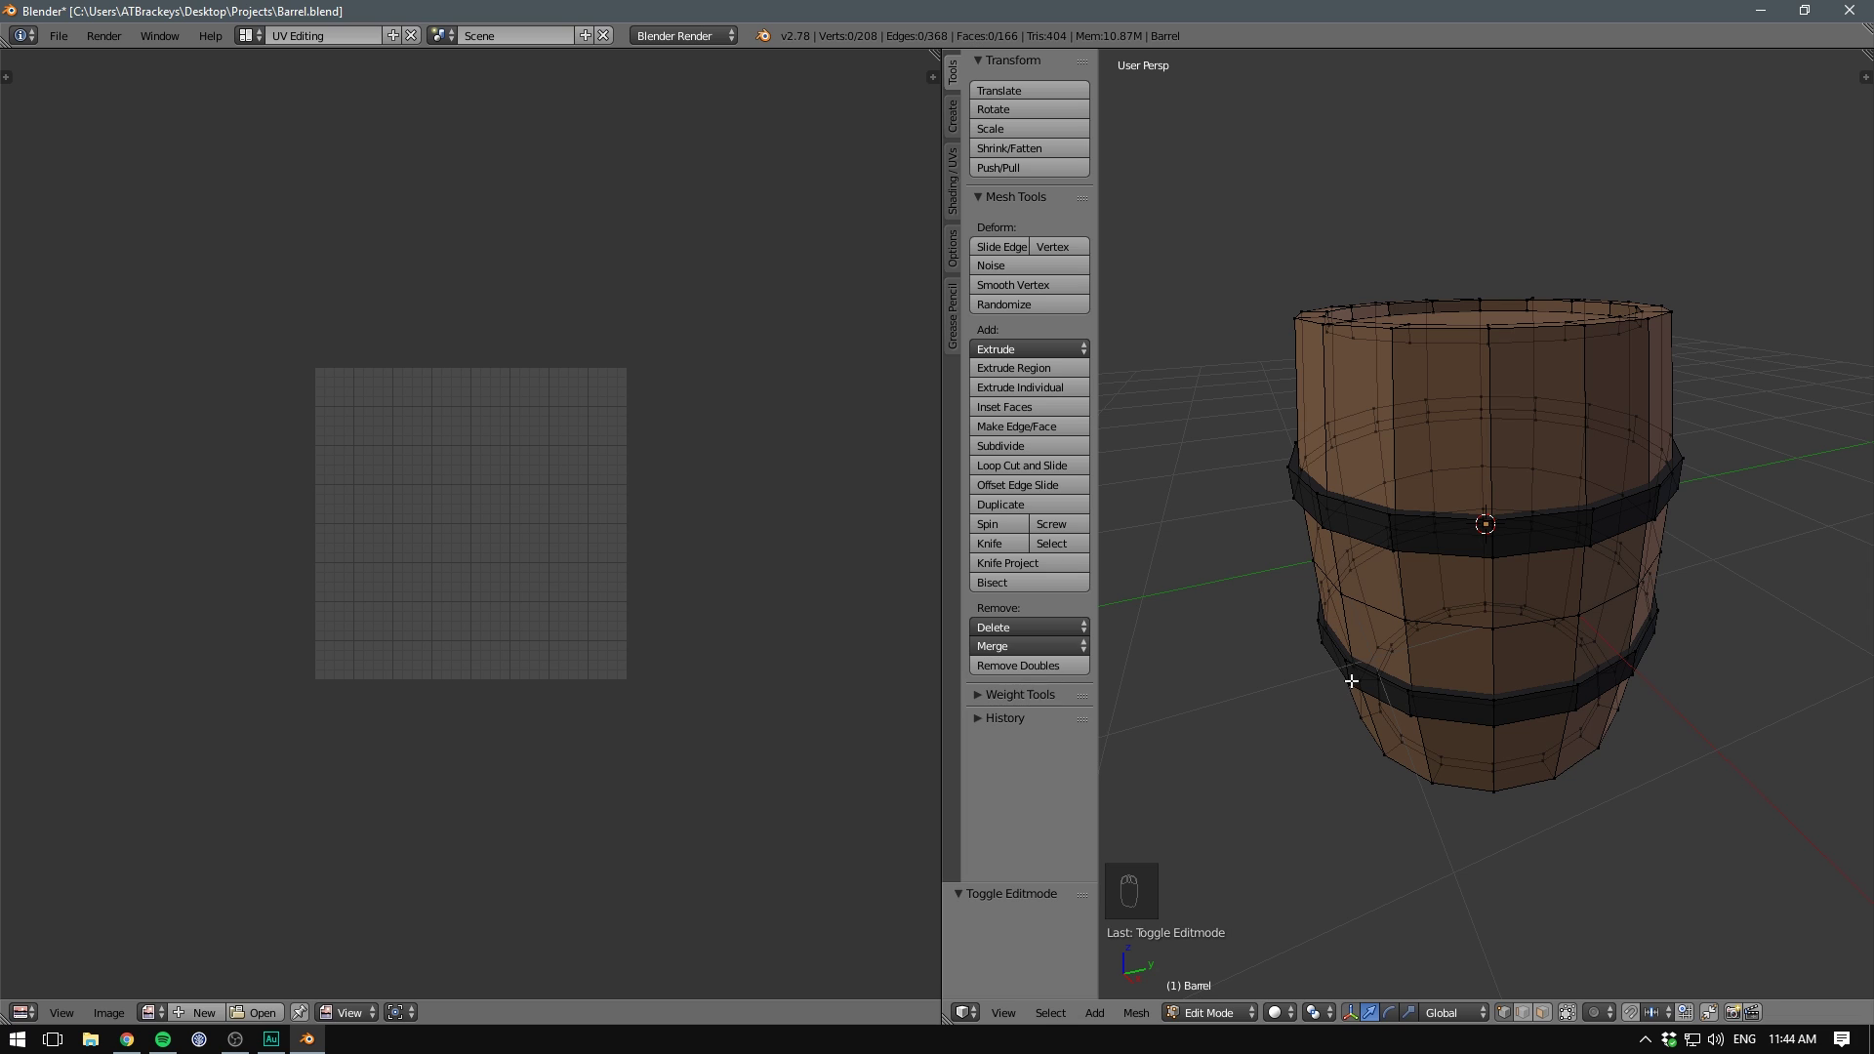
middle_drag(1350, 680, 1297, 389)
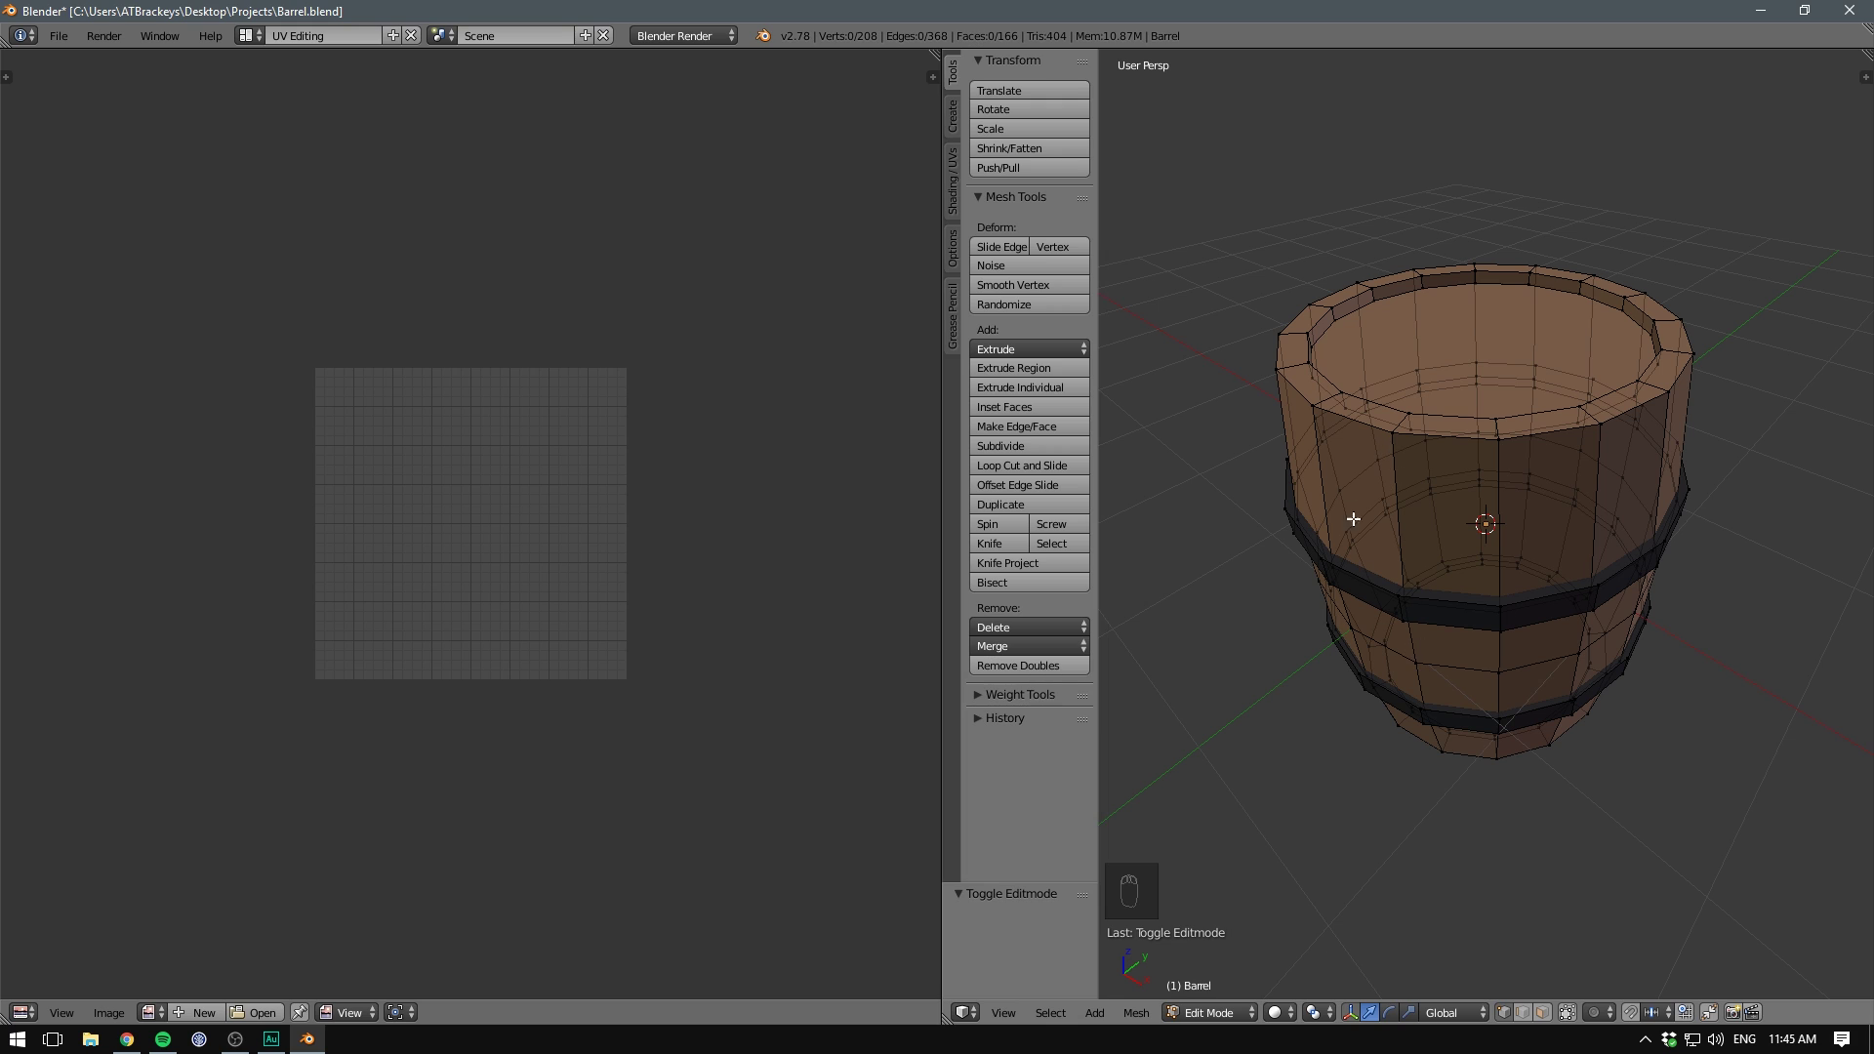
alt+right_click(1303, 394)
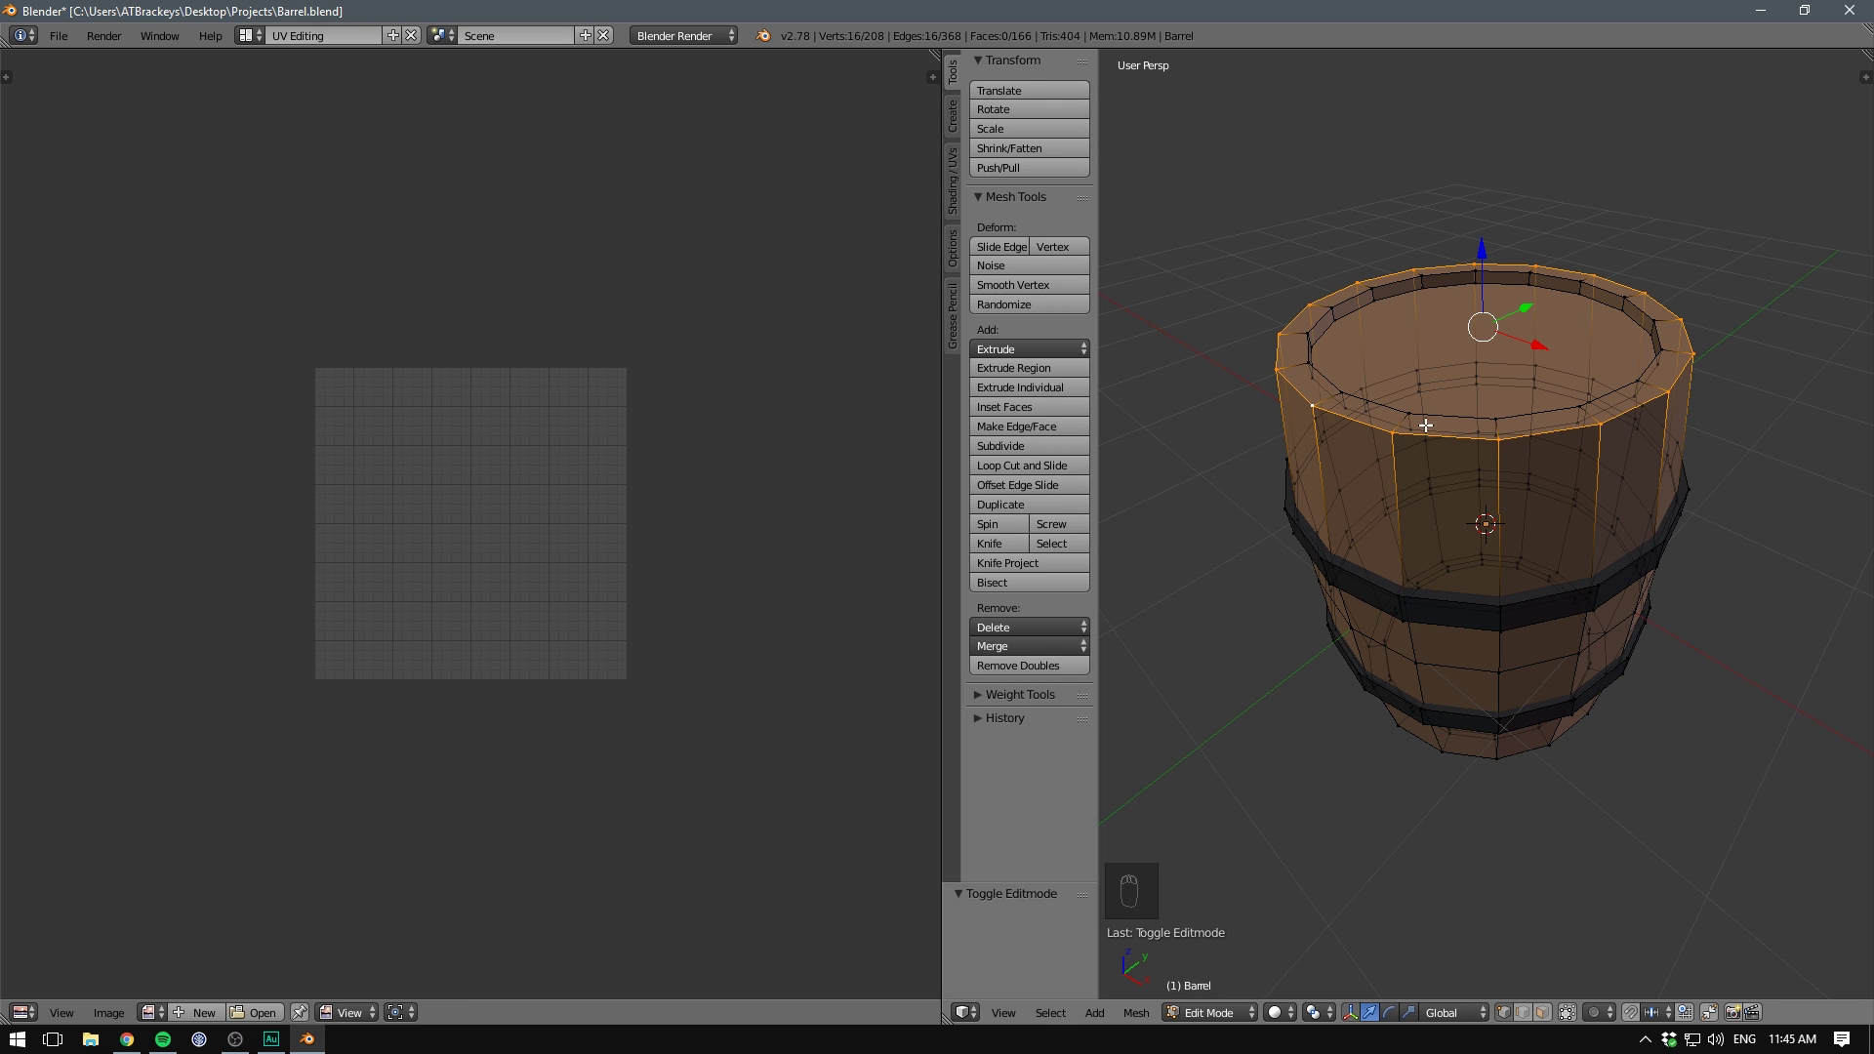
middle_drag(1515, 766, 1573, 463)
alt+shift+right_click(1418, 536)
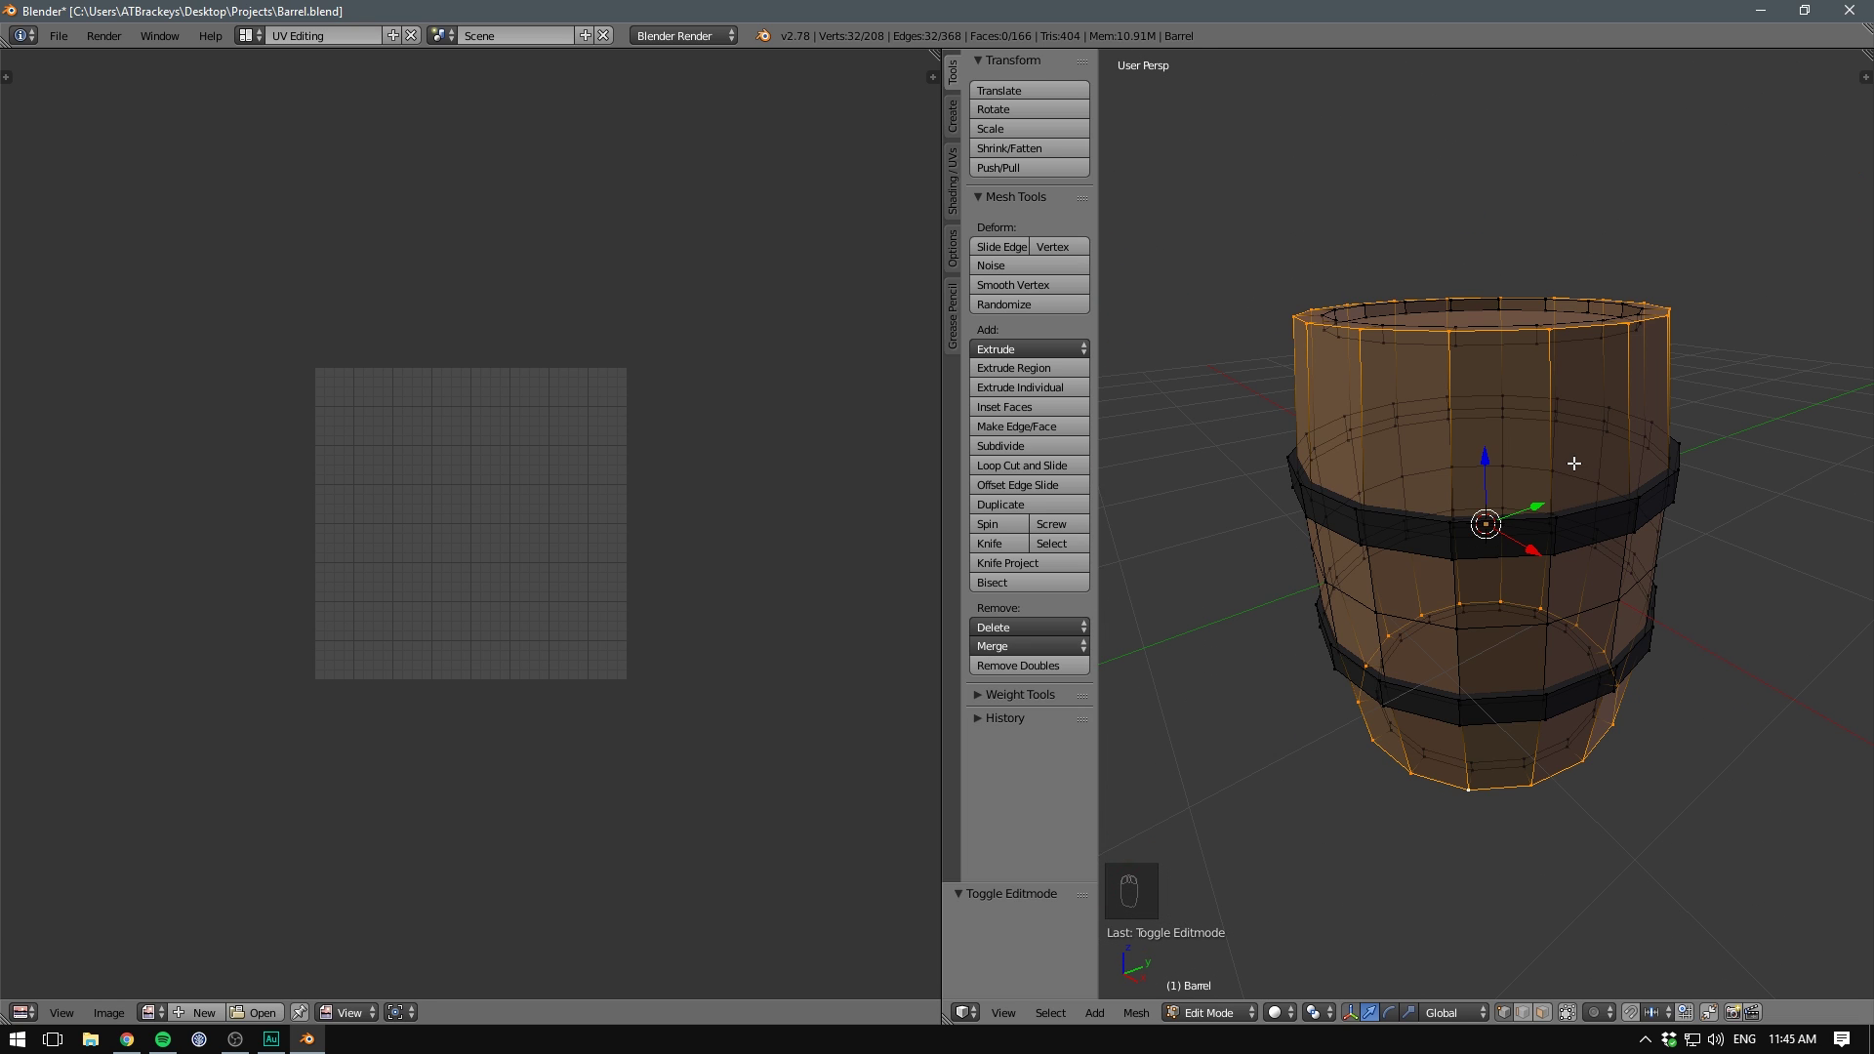
key(space)
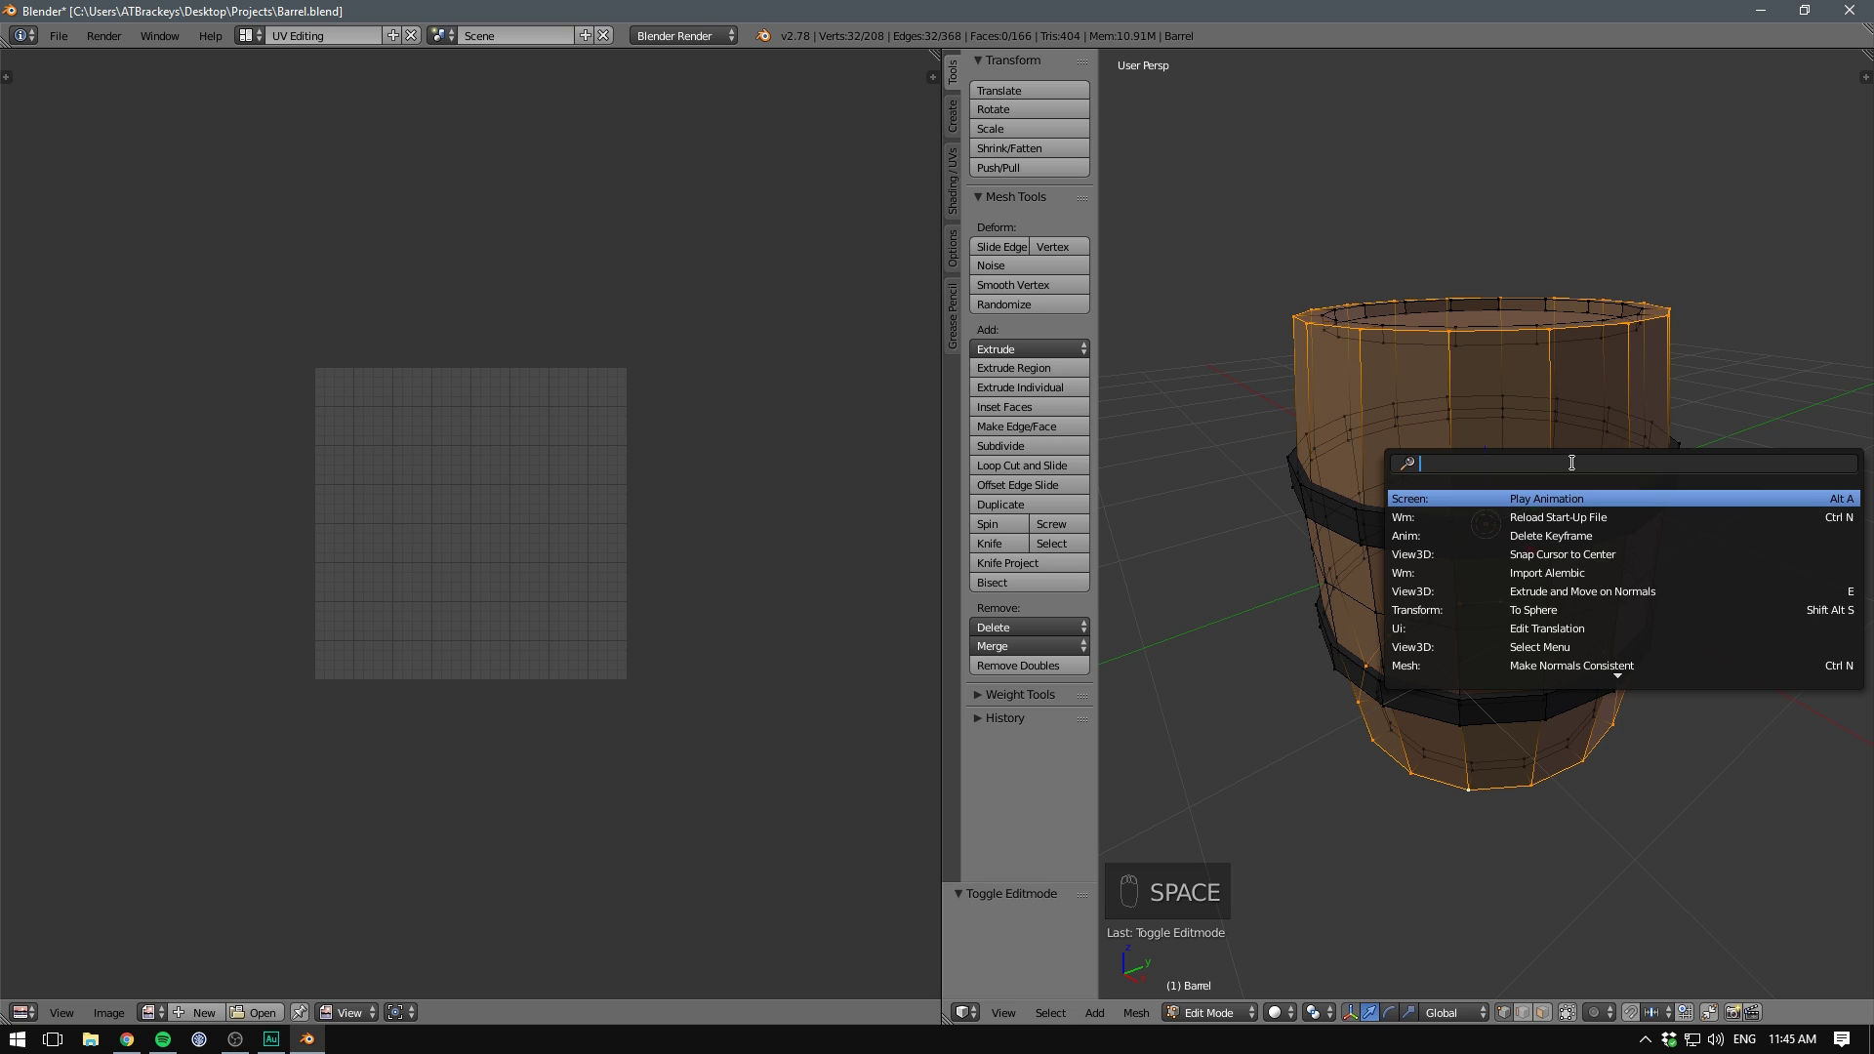
text(mark seam)
key(Return)
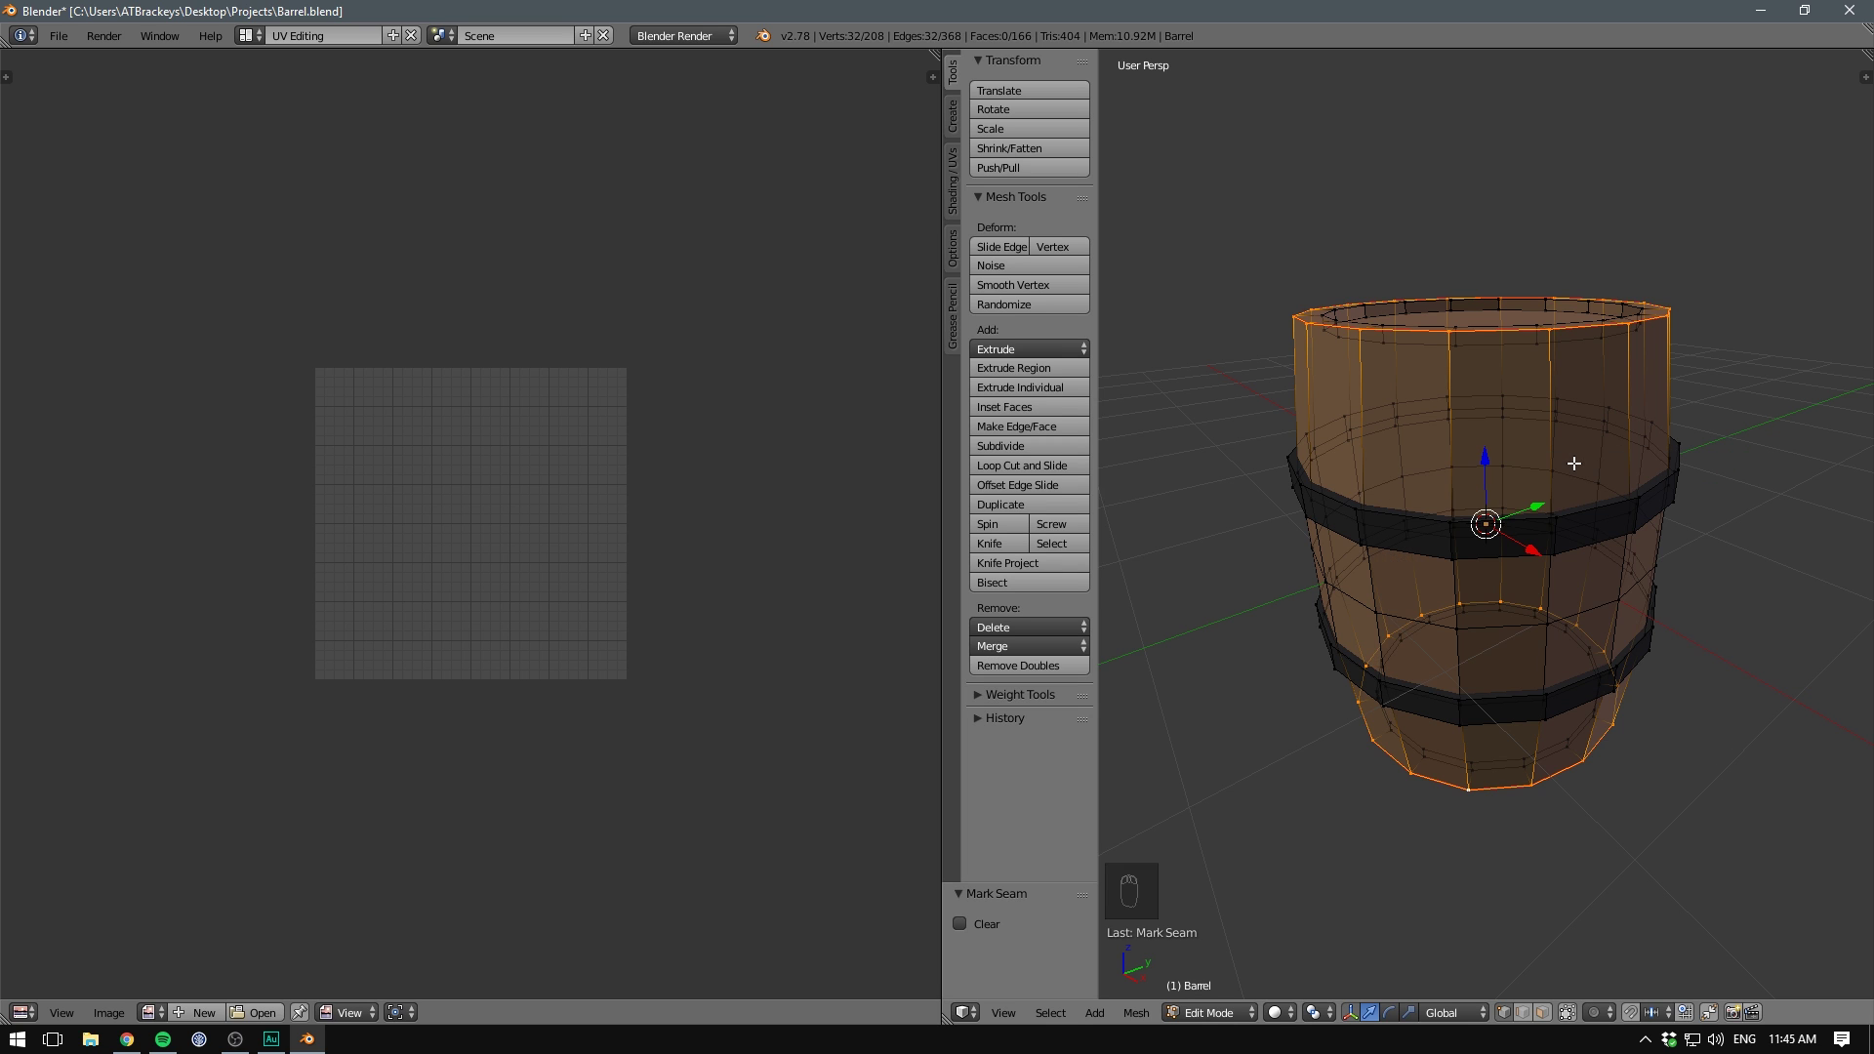
- Select a vertical edge column down the barrel's side and mark it as a seam
right_click(1435, 421)
middle_drag(1573, 463, 1386, 308)
key(a)
middle_drag(1374, 776, 1421, 353)
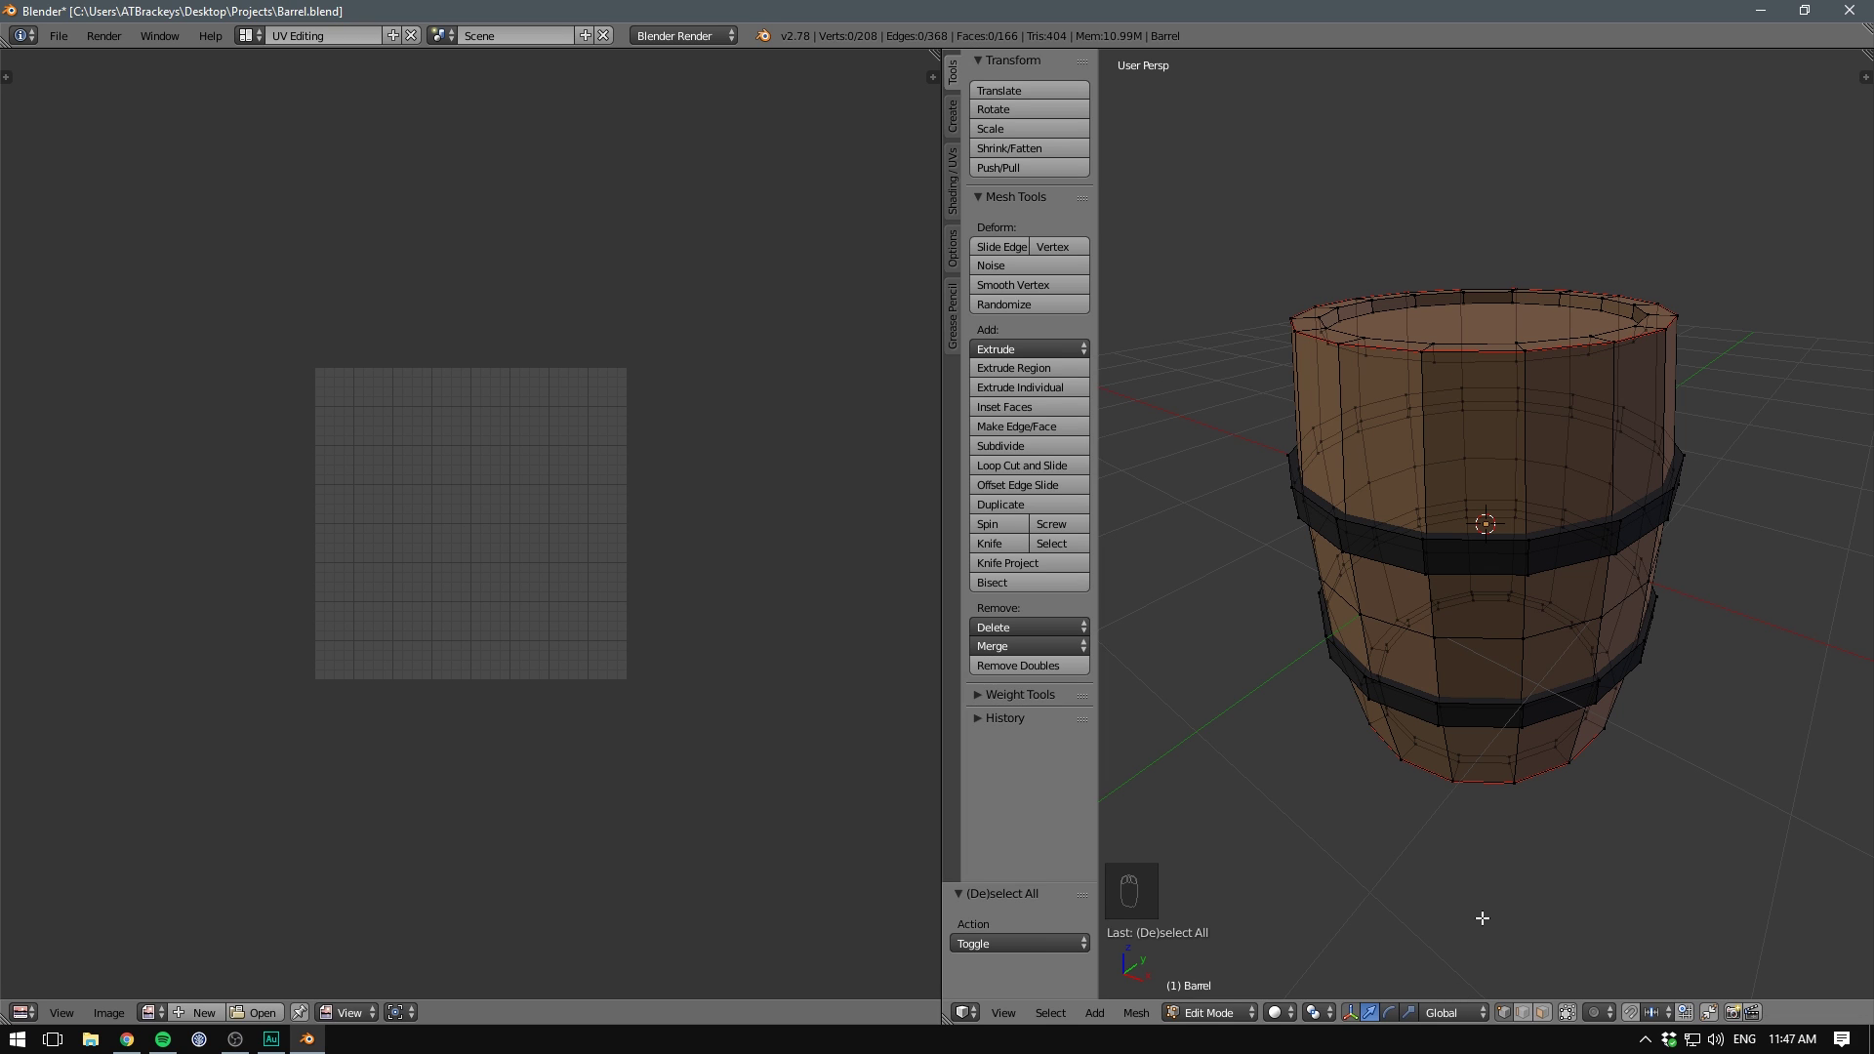
middle_drag(1524, 459, 1526, 552)
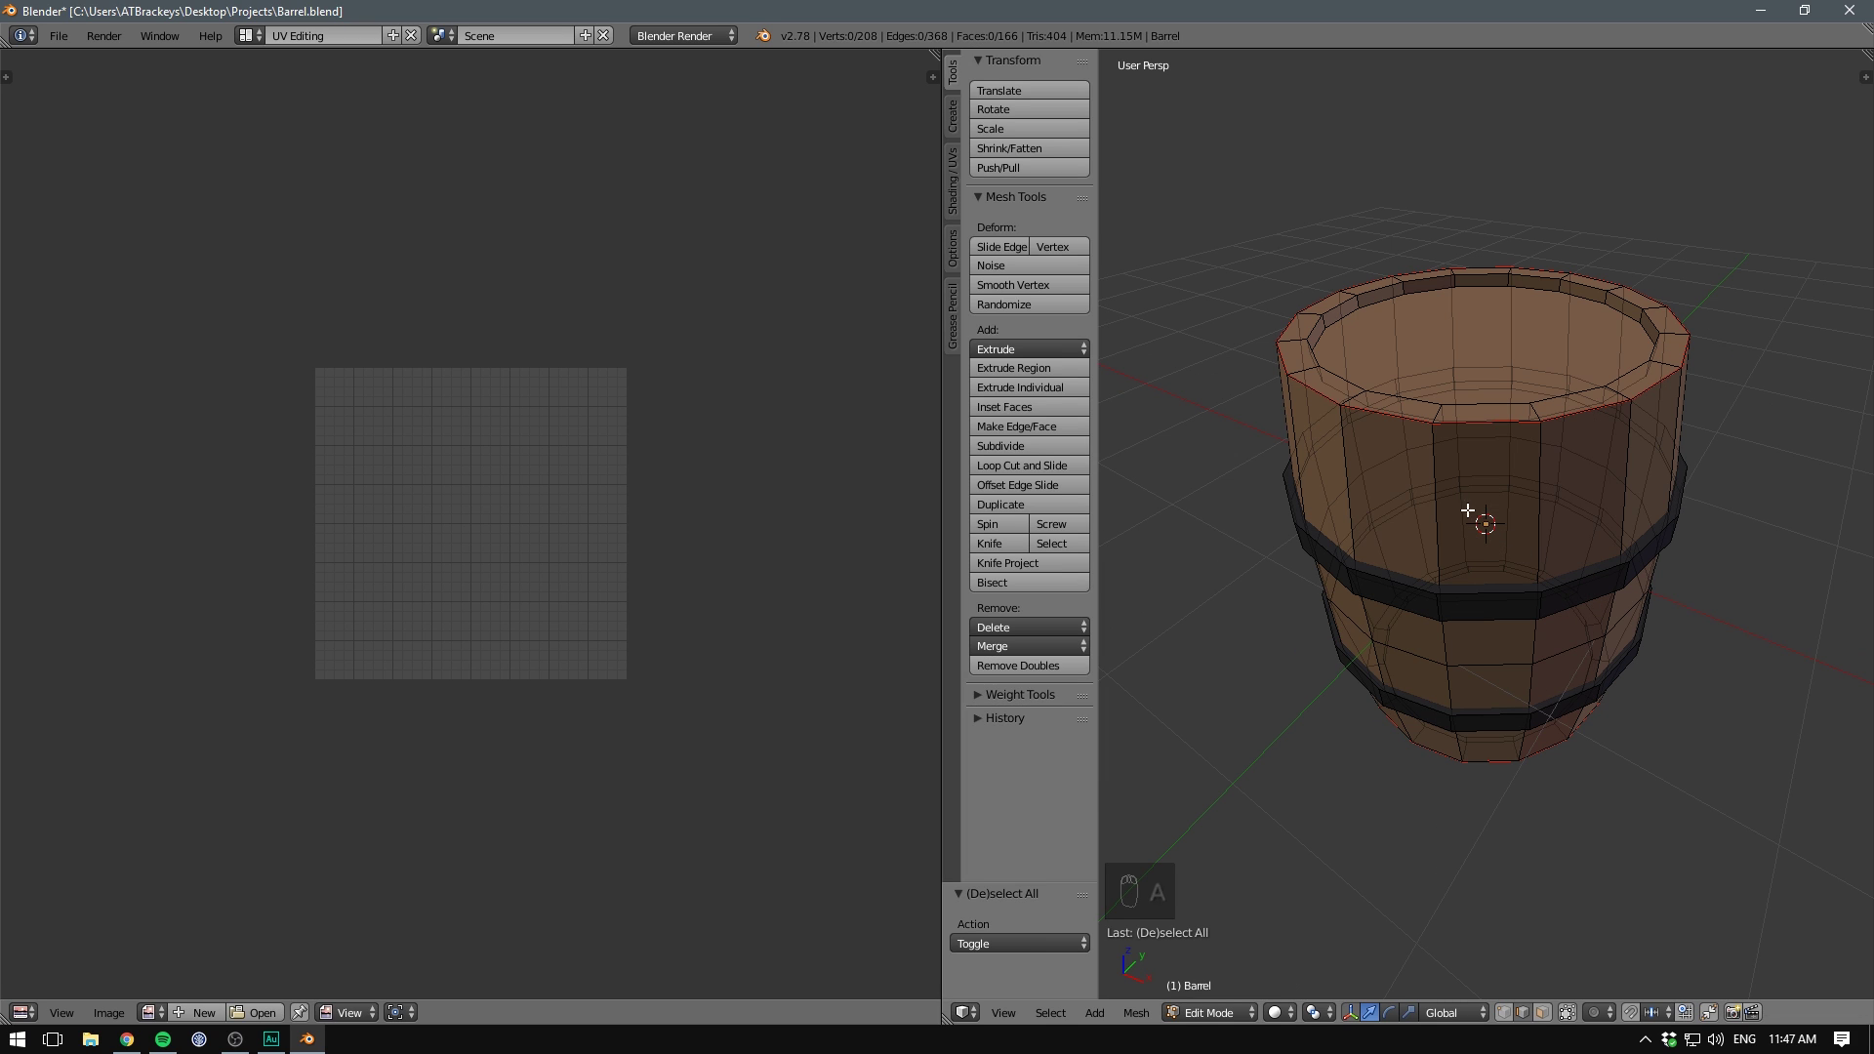
right_click(1435, 465)
shift+right_click(1450, 607)
shift+right_click(1441, 641)
middle_drag(1441, 641, 1507, 613)
key(space)
key(Return)
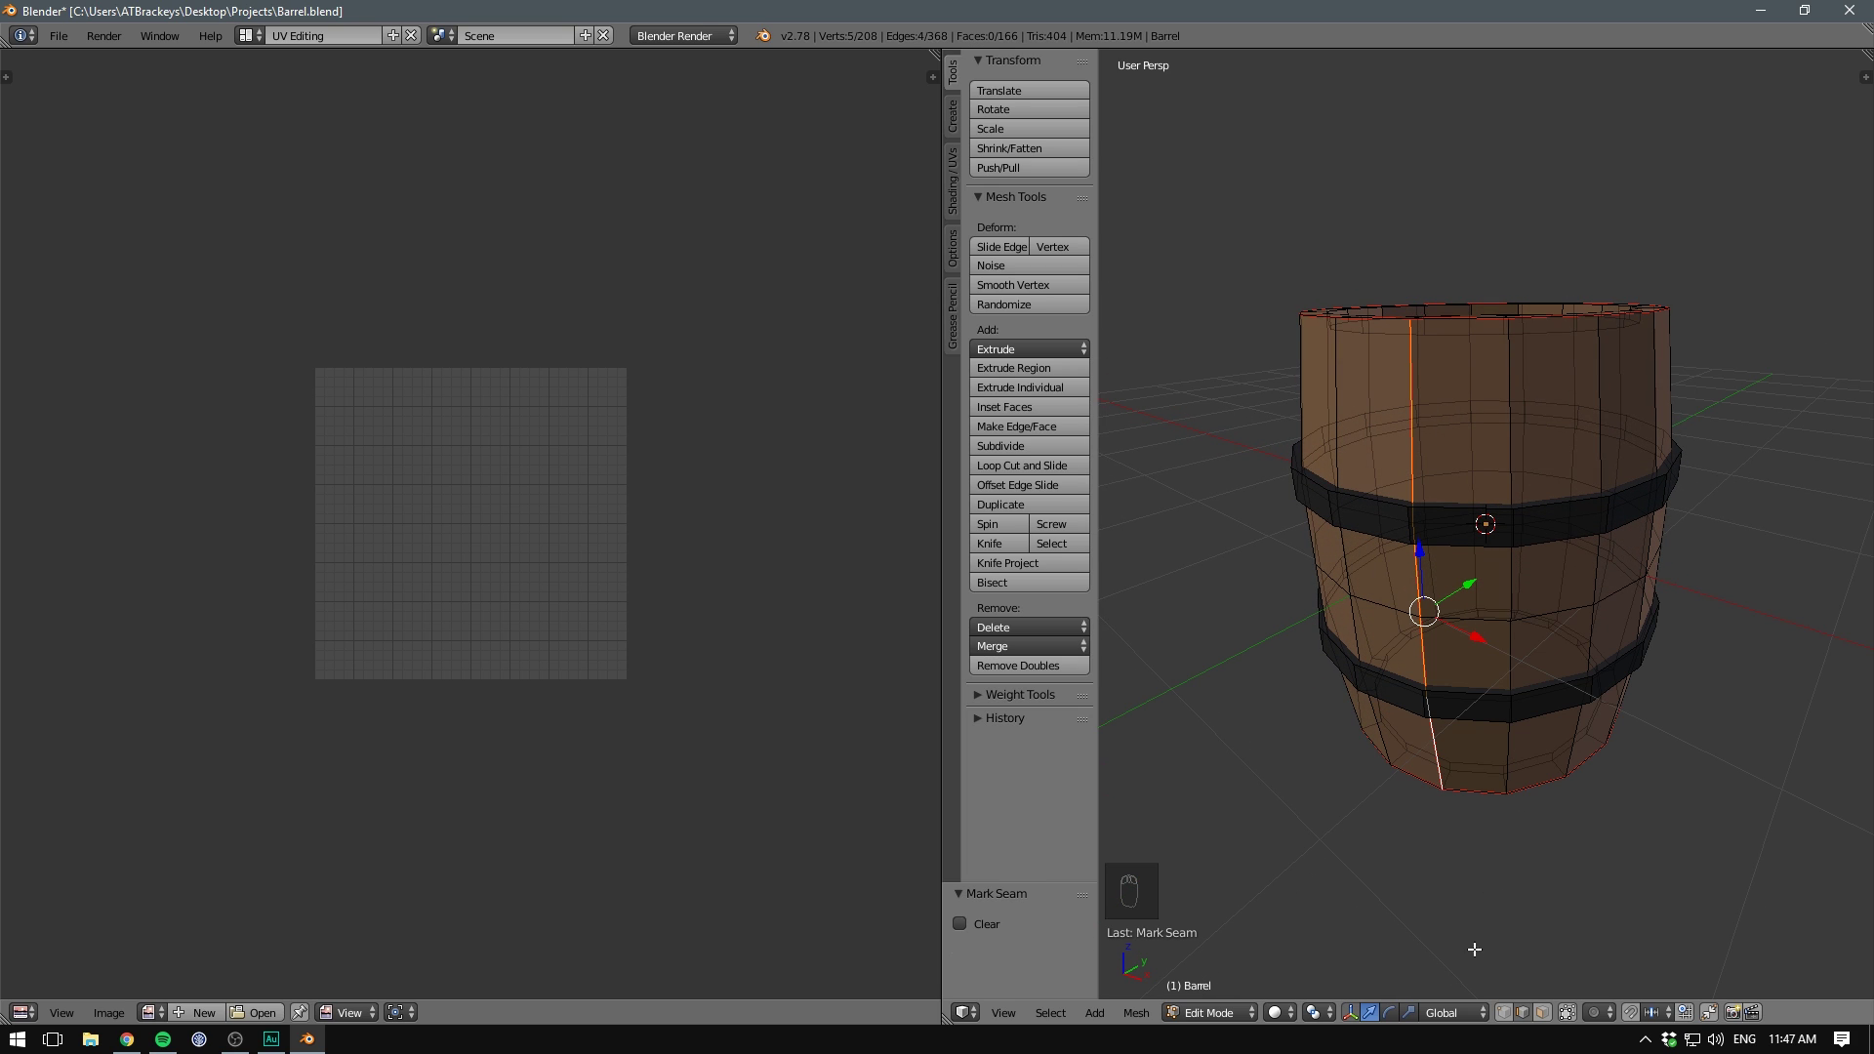
middle_drag(1399, 466, 1415, 449)
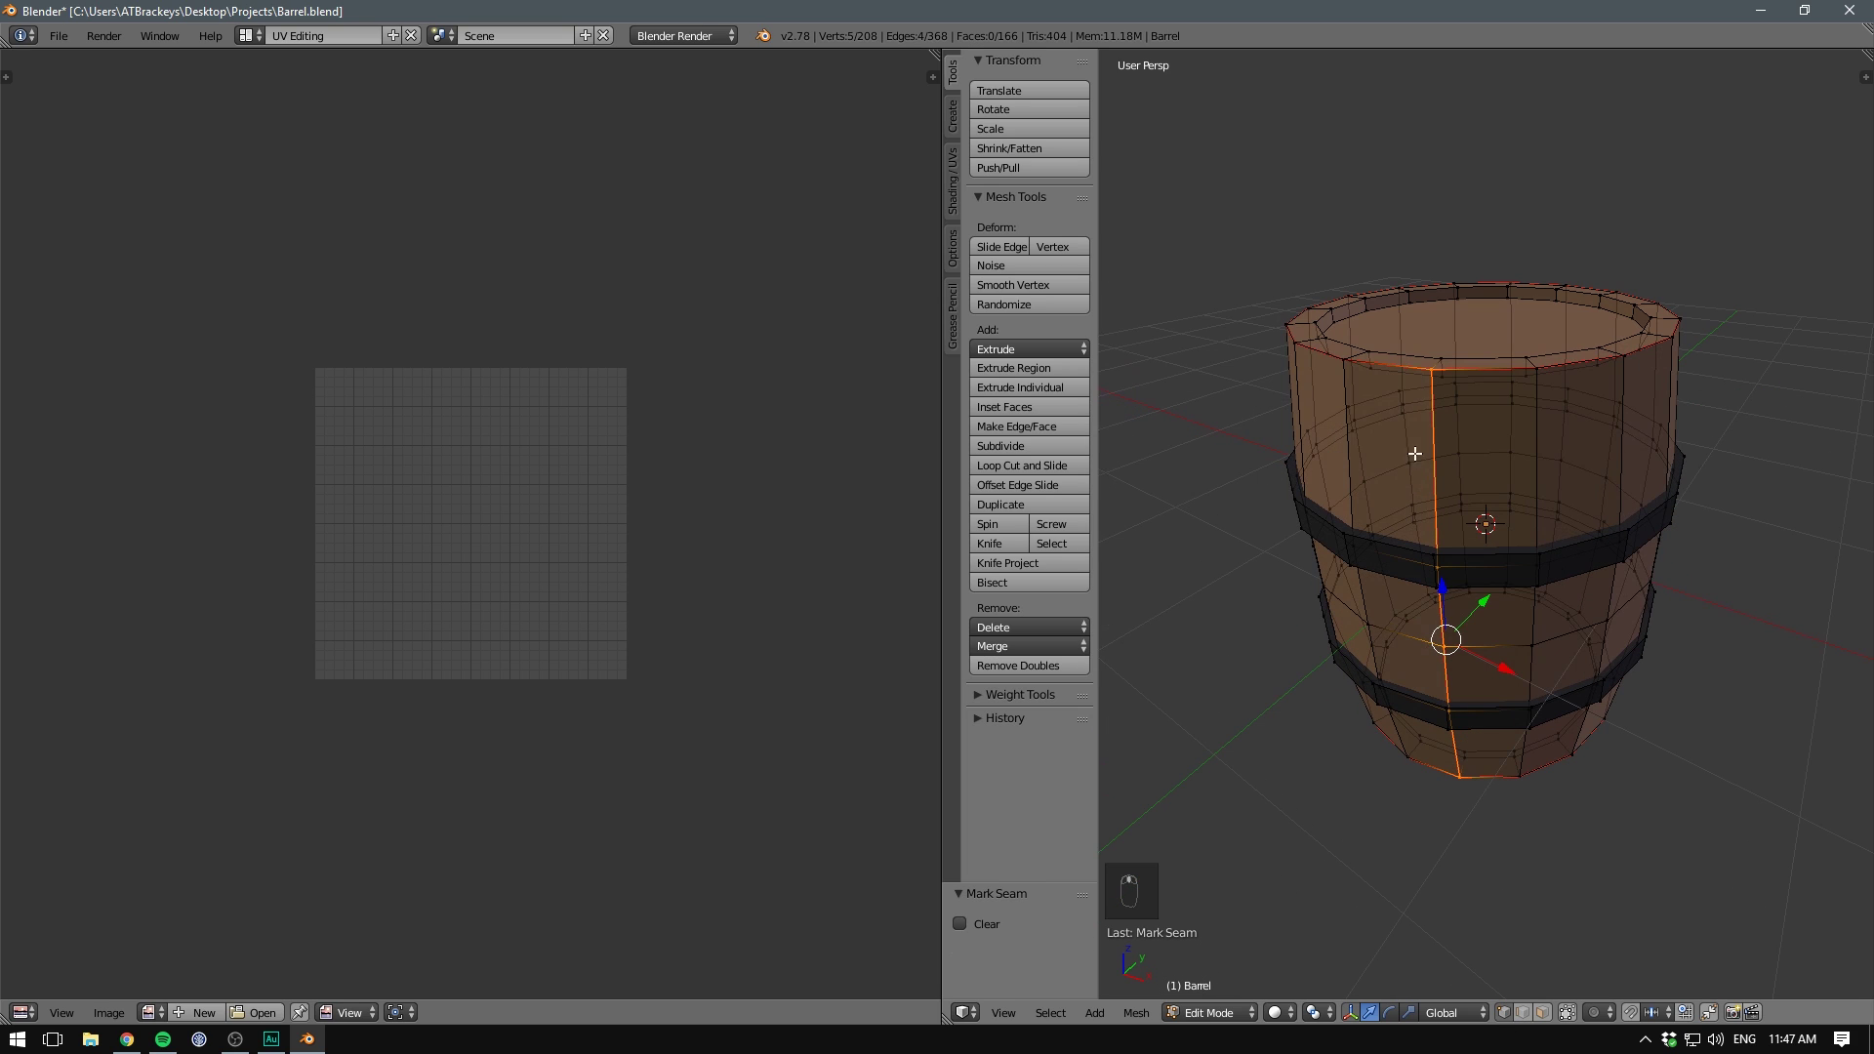
right_click(1429, 371)
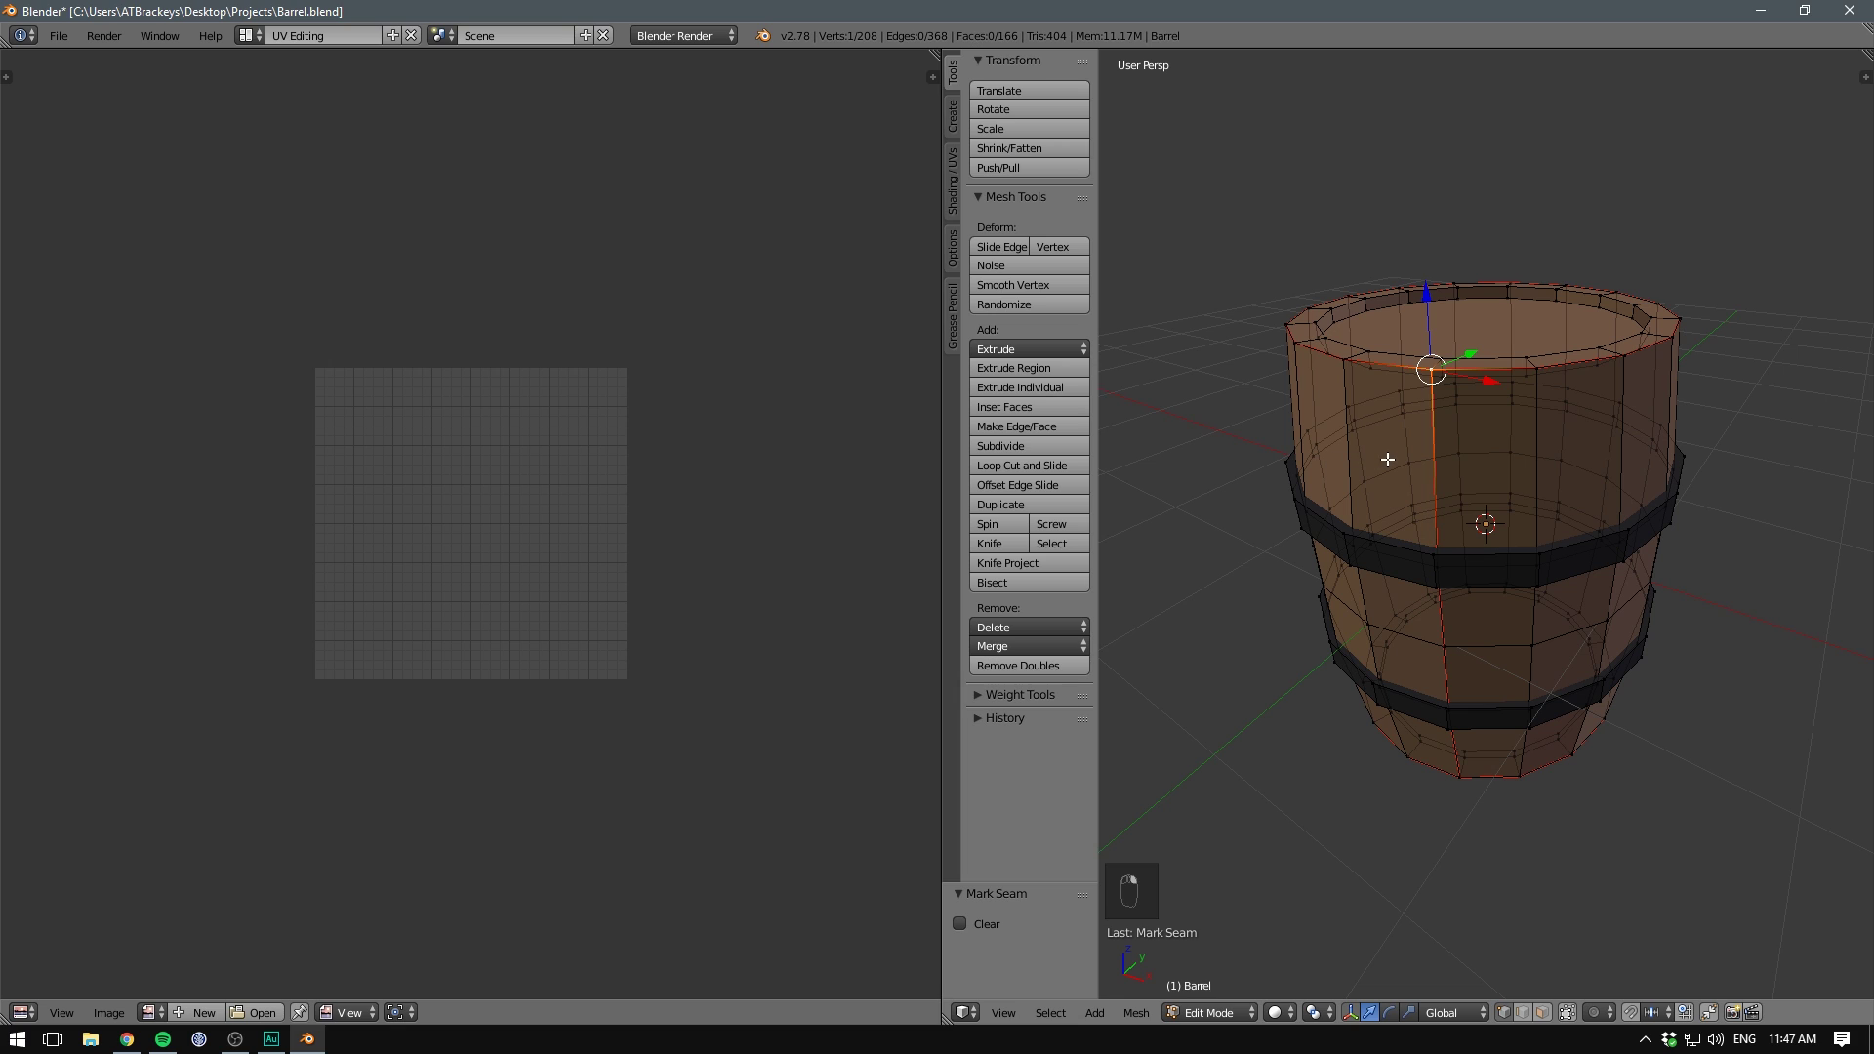
- Select the whole connected barrel mesh with L and Unwrap it into two caps and a side strip
key(l)
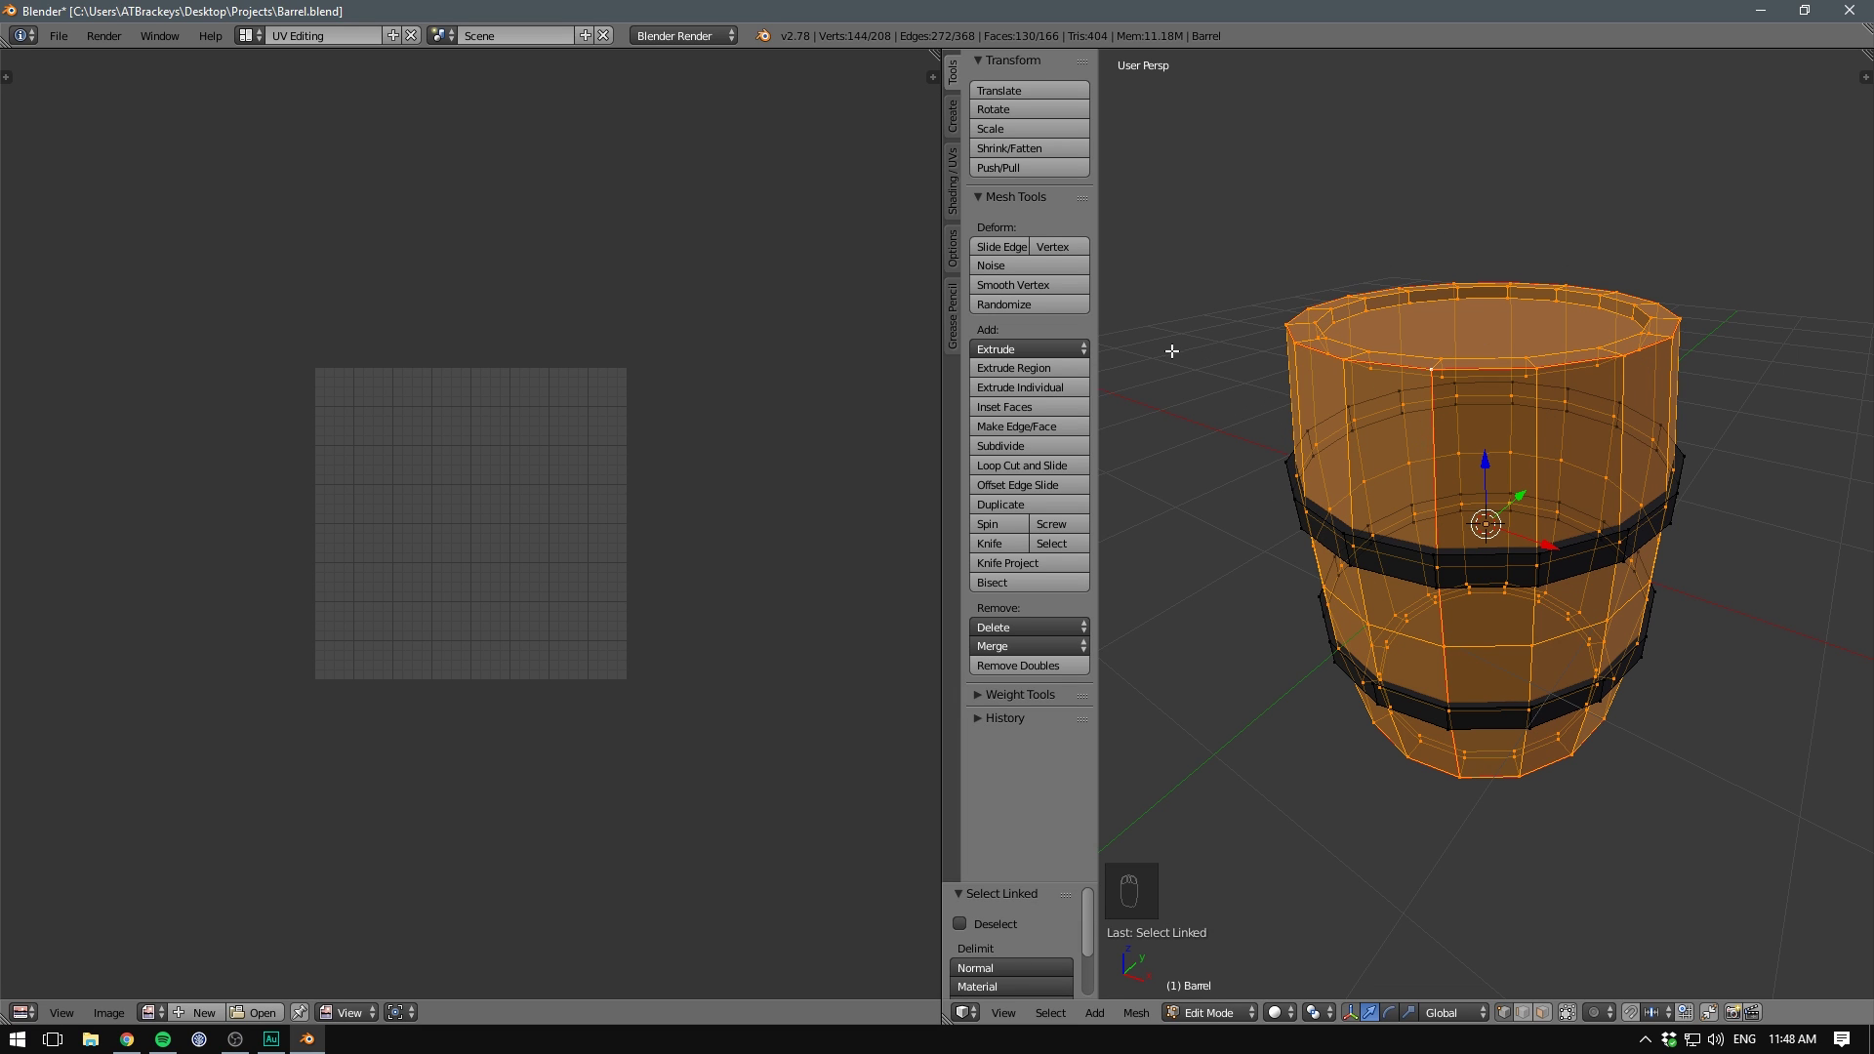
key(u)
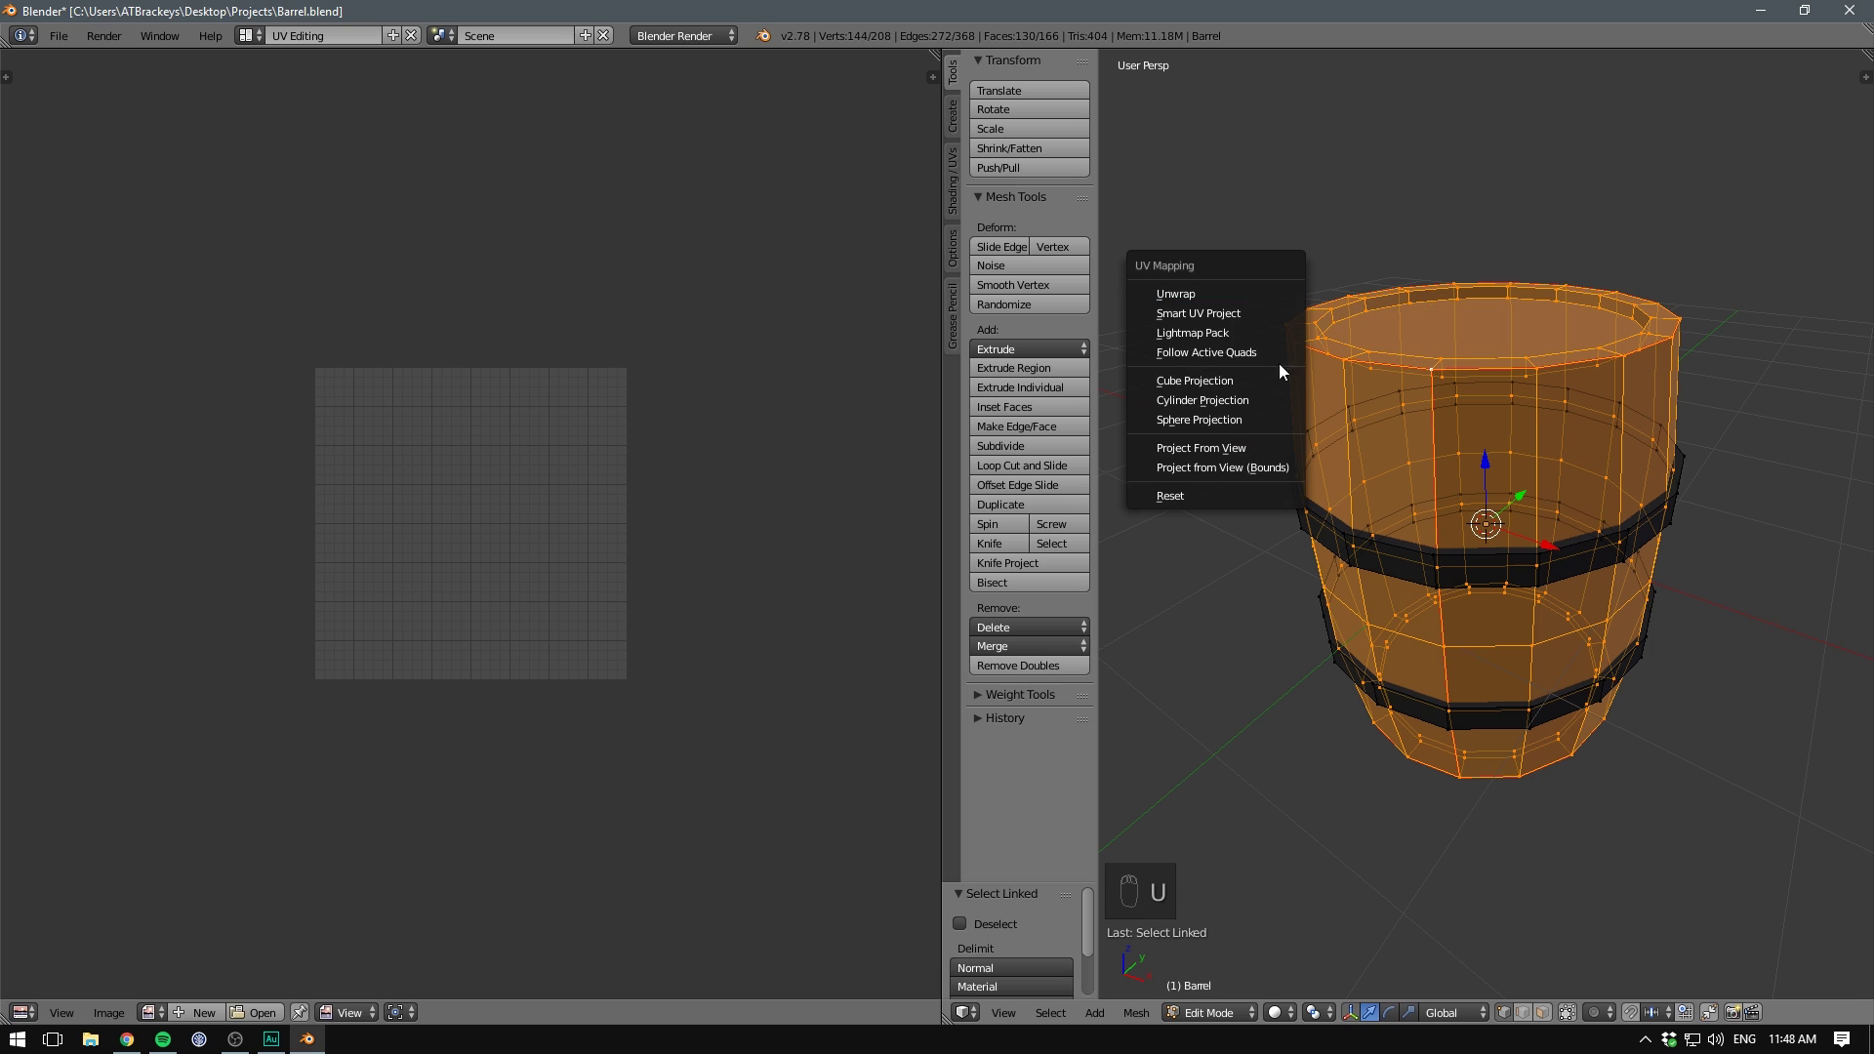
click(1175, 295)
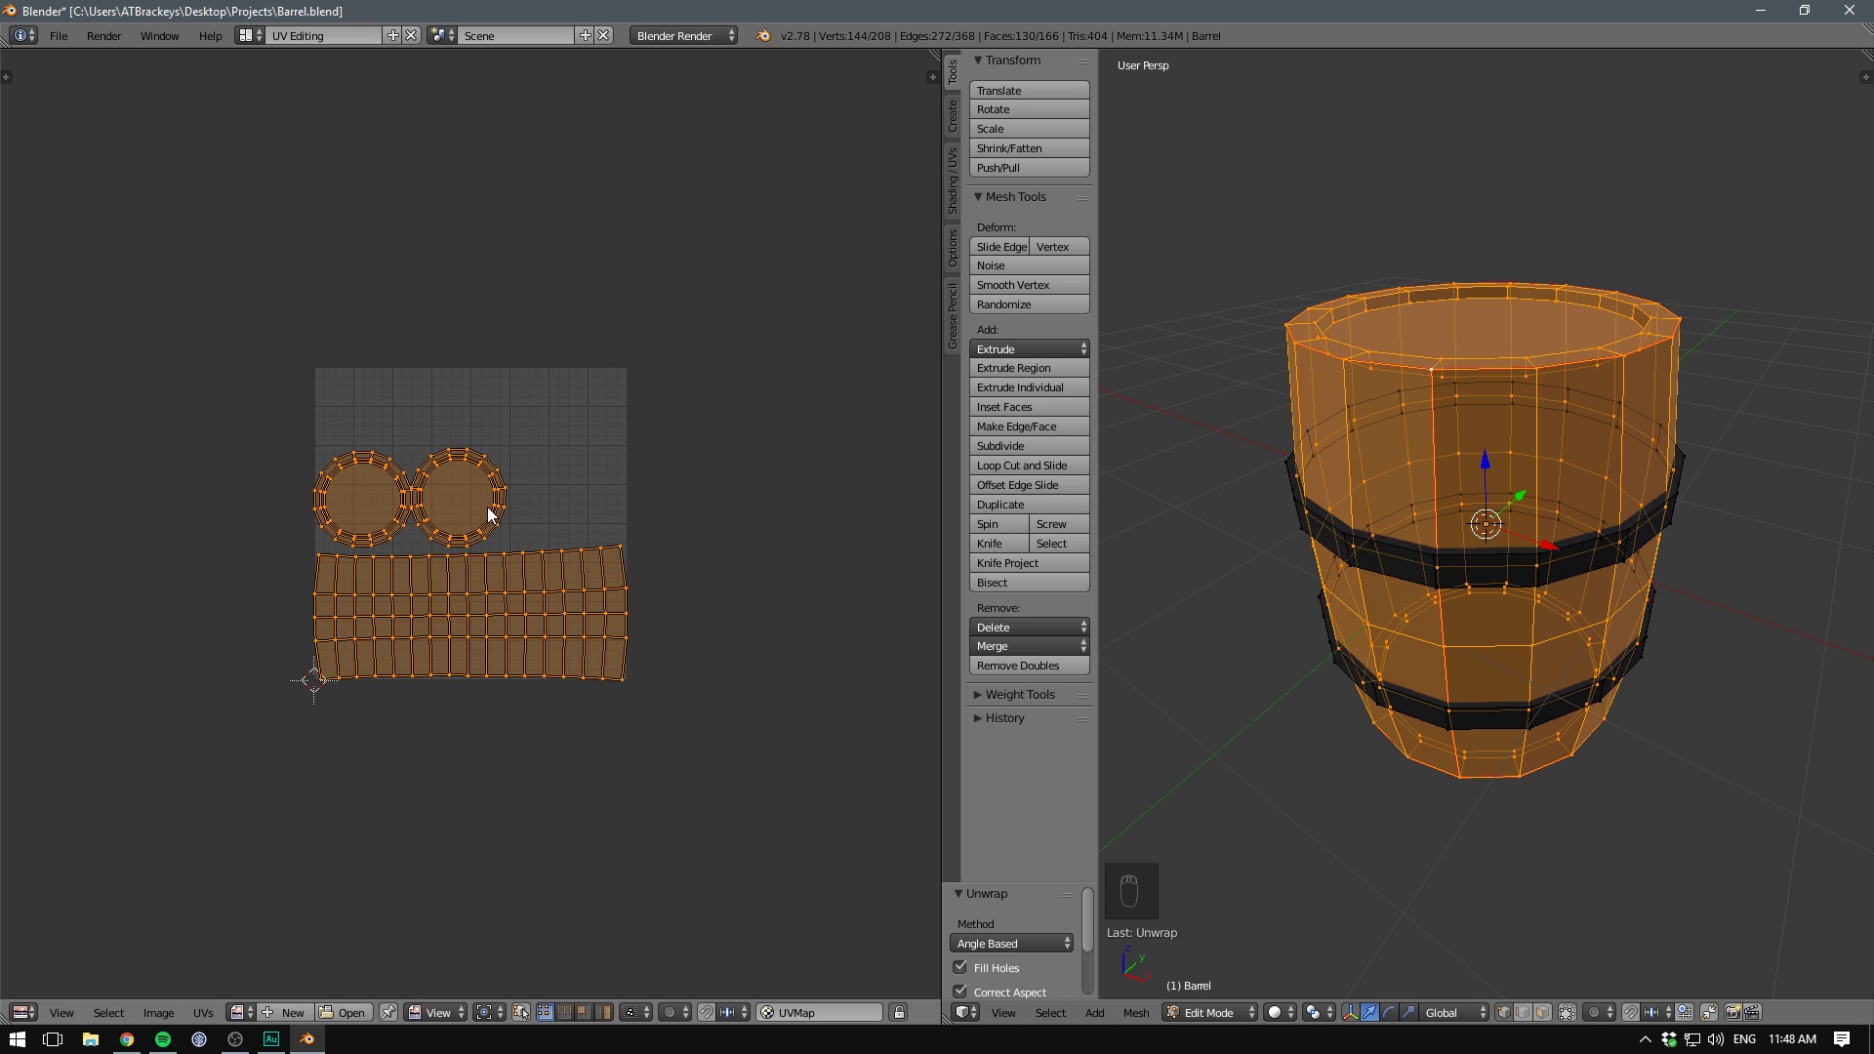
scroll(488, 493, up, 3)
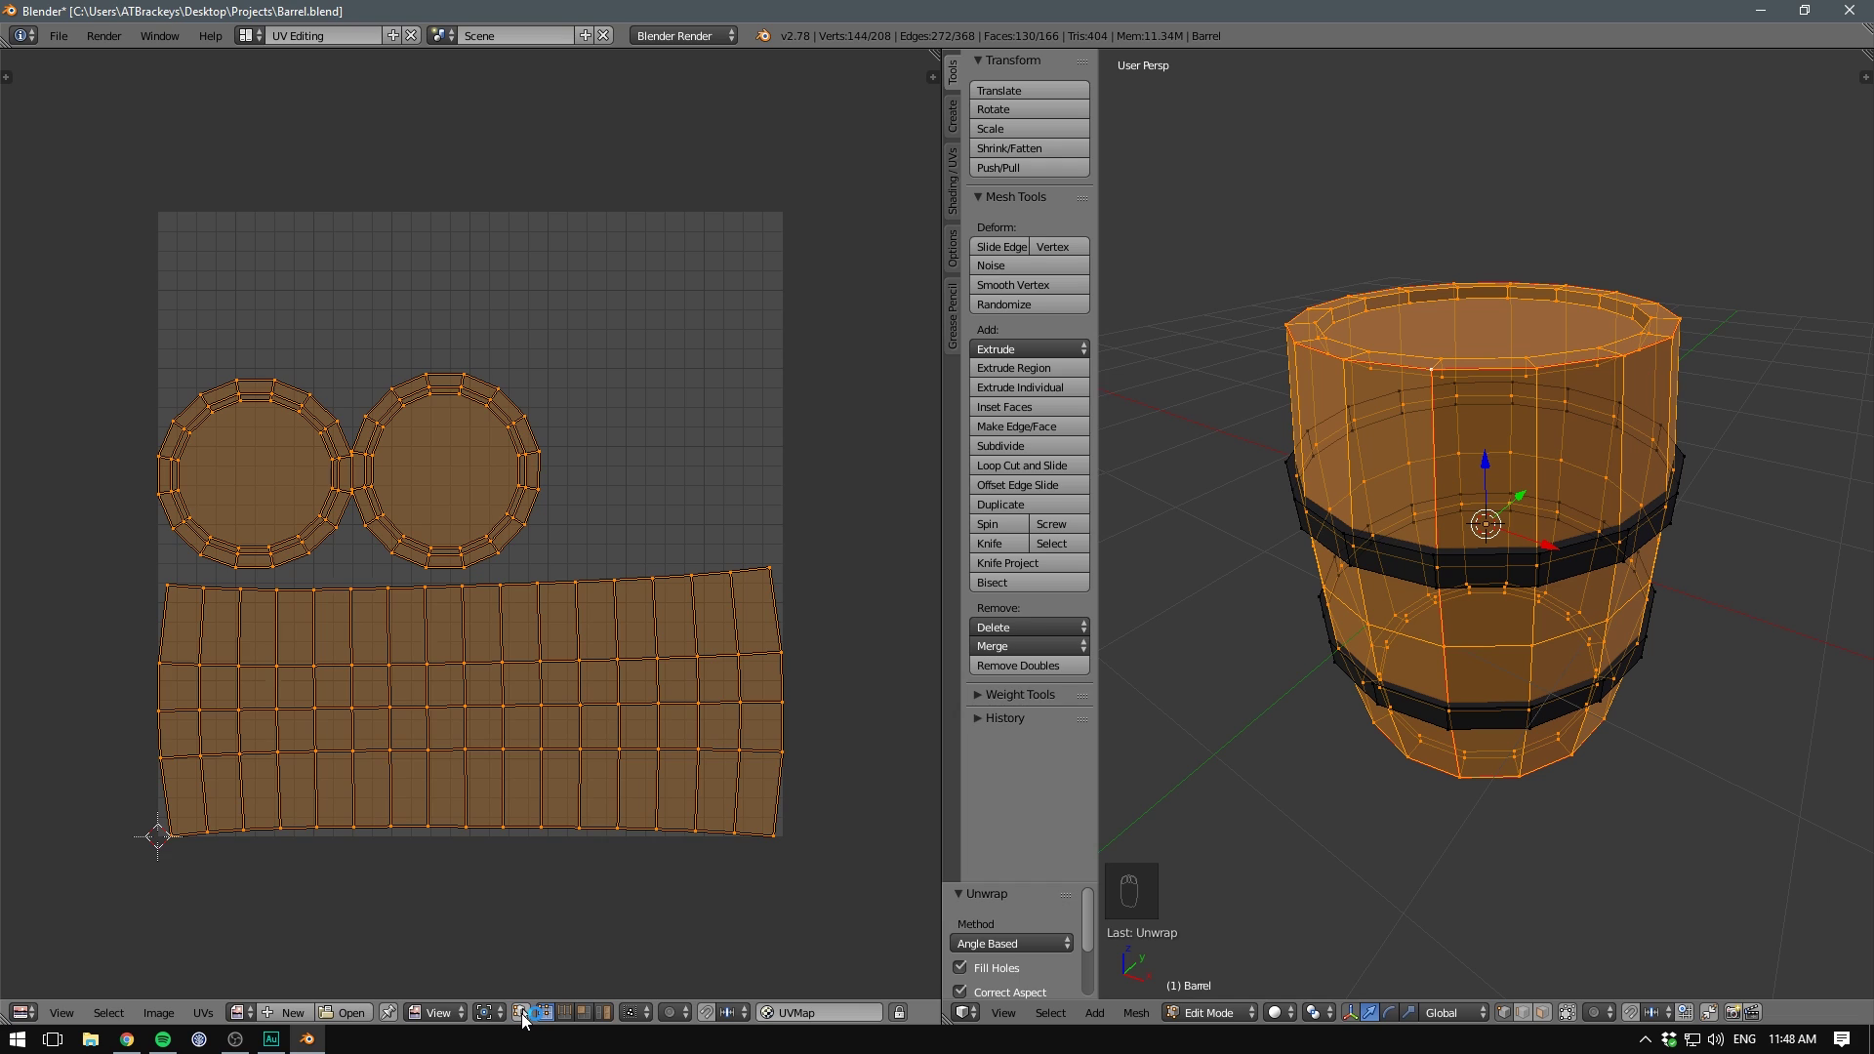
- Turn on UV sync selection and pick vertices on the right UV ring
click(522, 1015)
key(a)
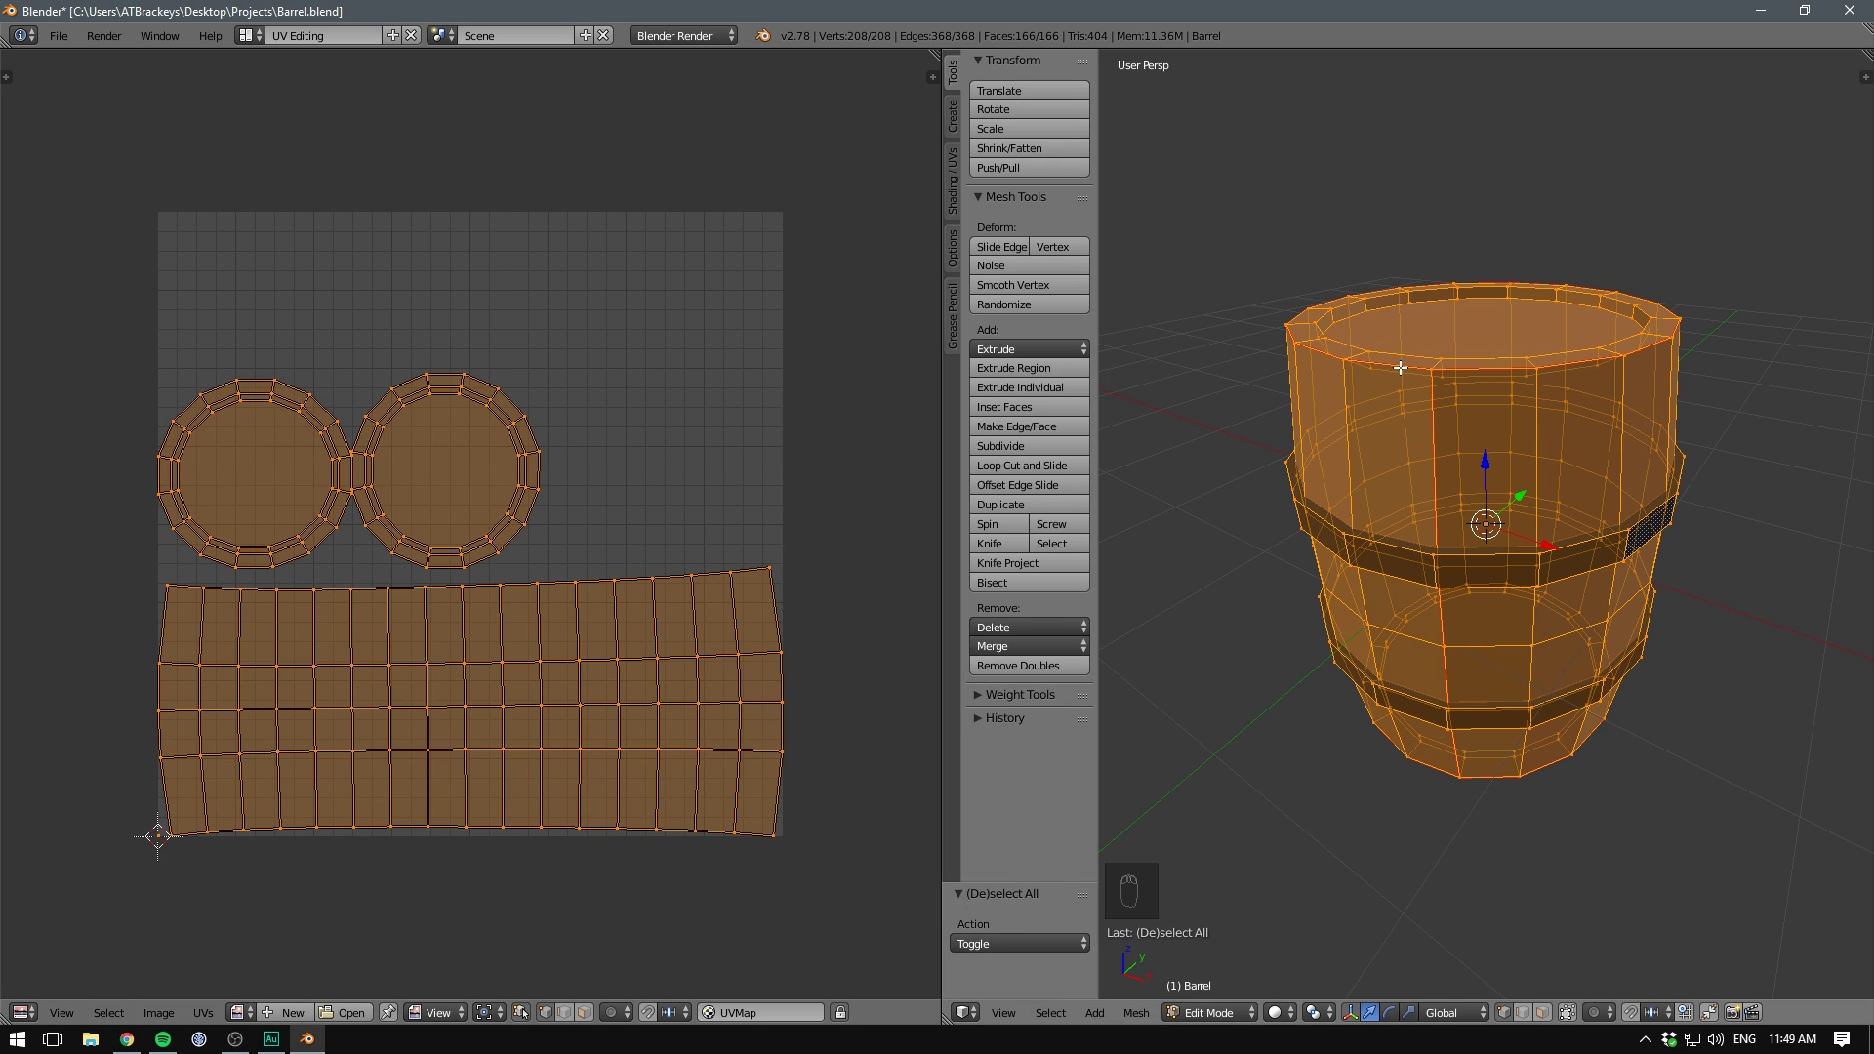
key(a)
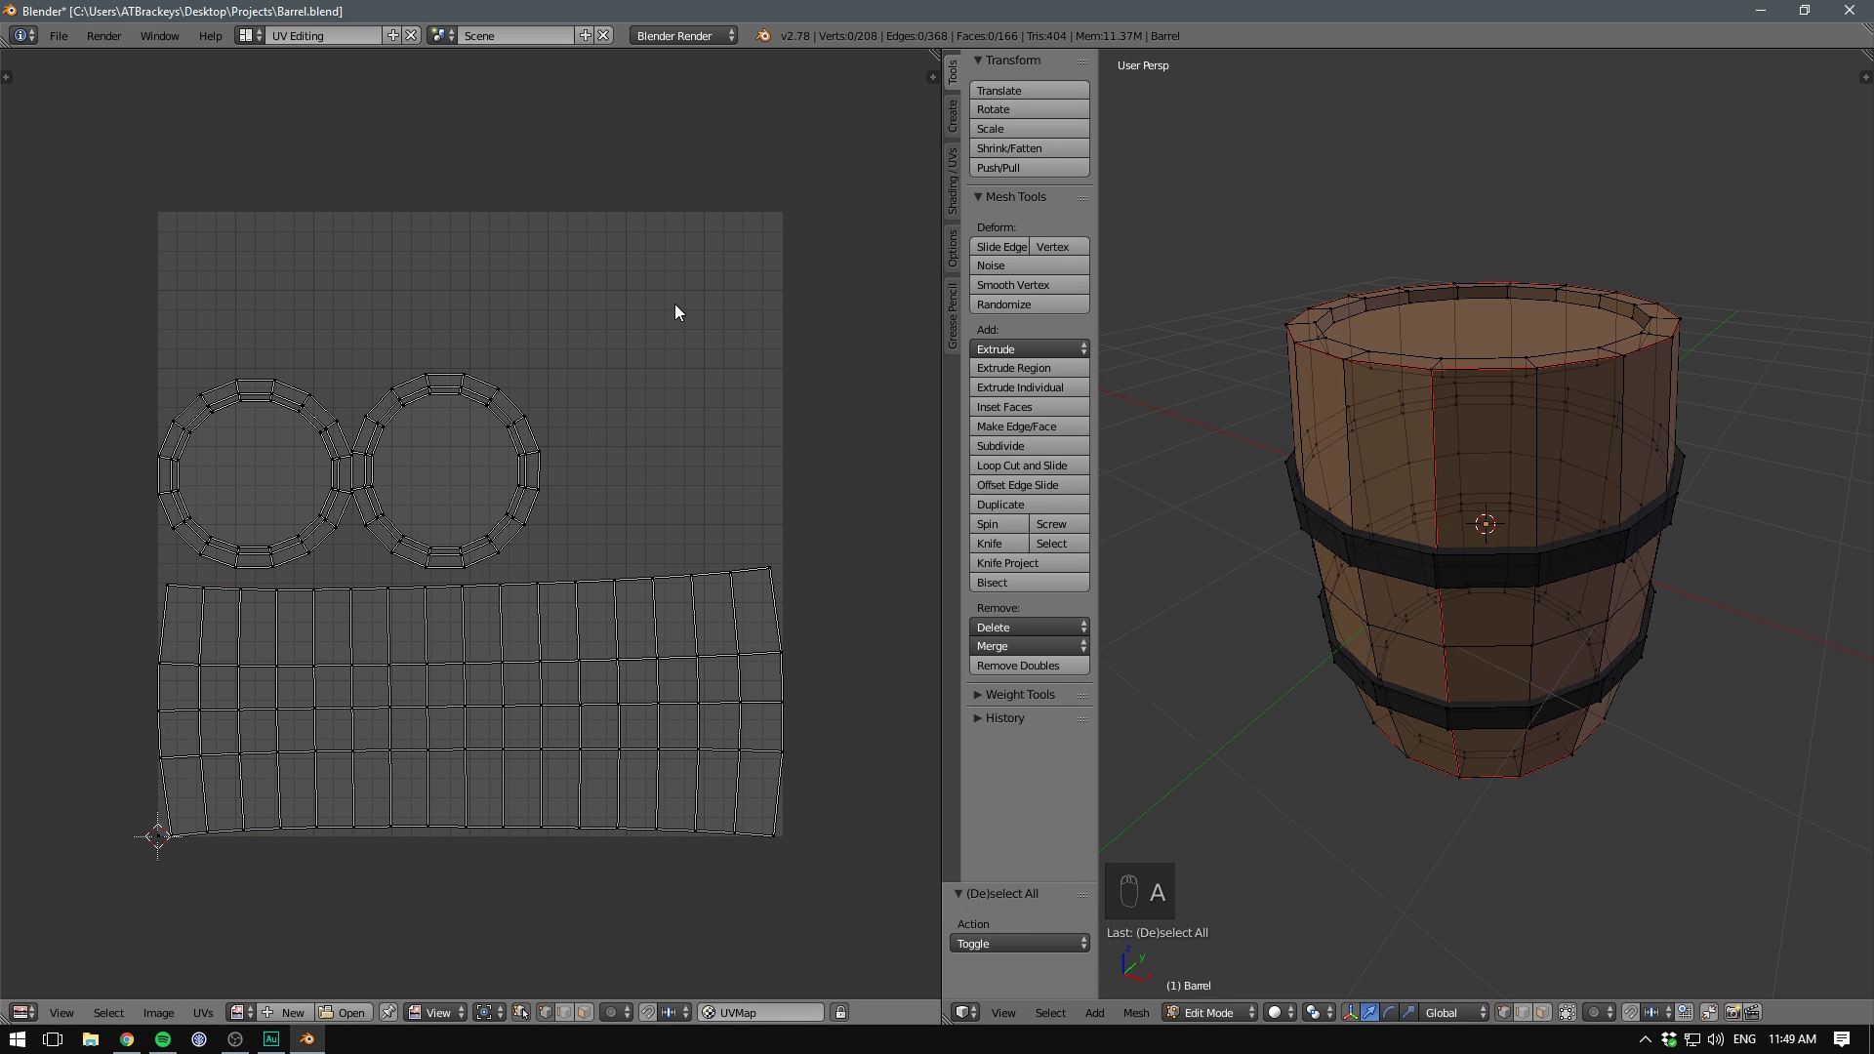
click(506, 514)
shift+click(519, 486)
shift+click(519, 456)
shift+click(508, 428)
middle_drag(1219, 366, 1278, 390)
- Box-select both round UV islands to confirm they are the barrel's cap faces
key(a)
key(b)
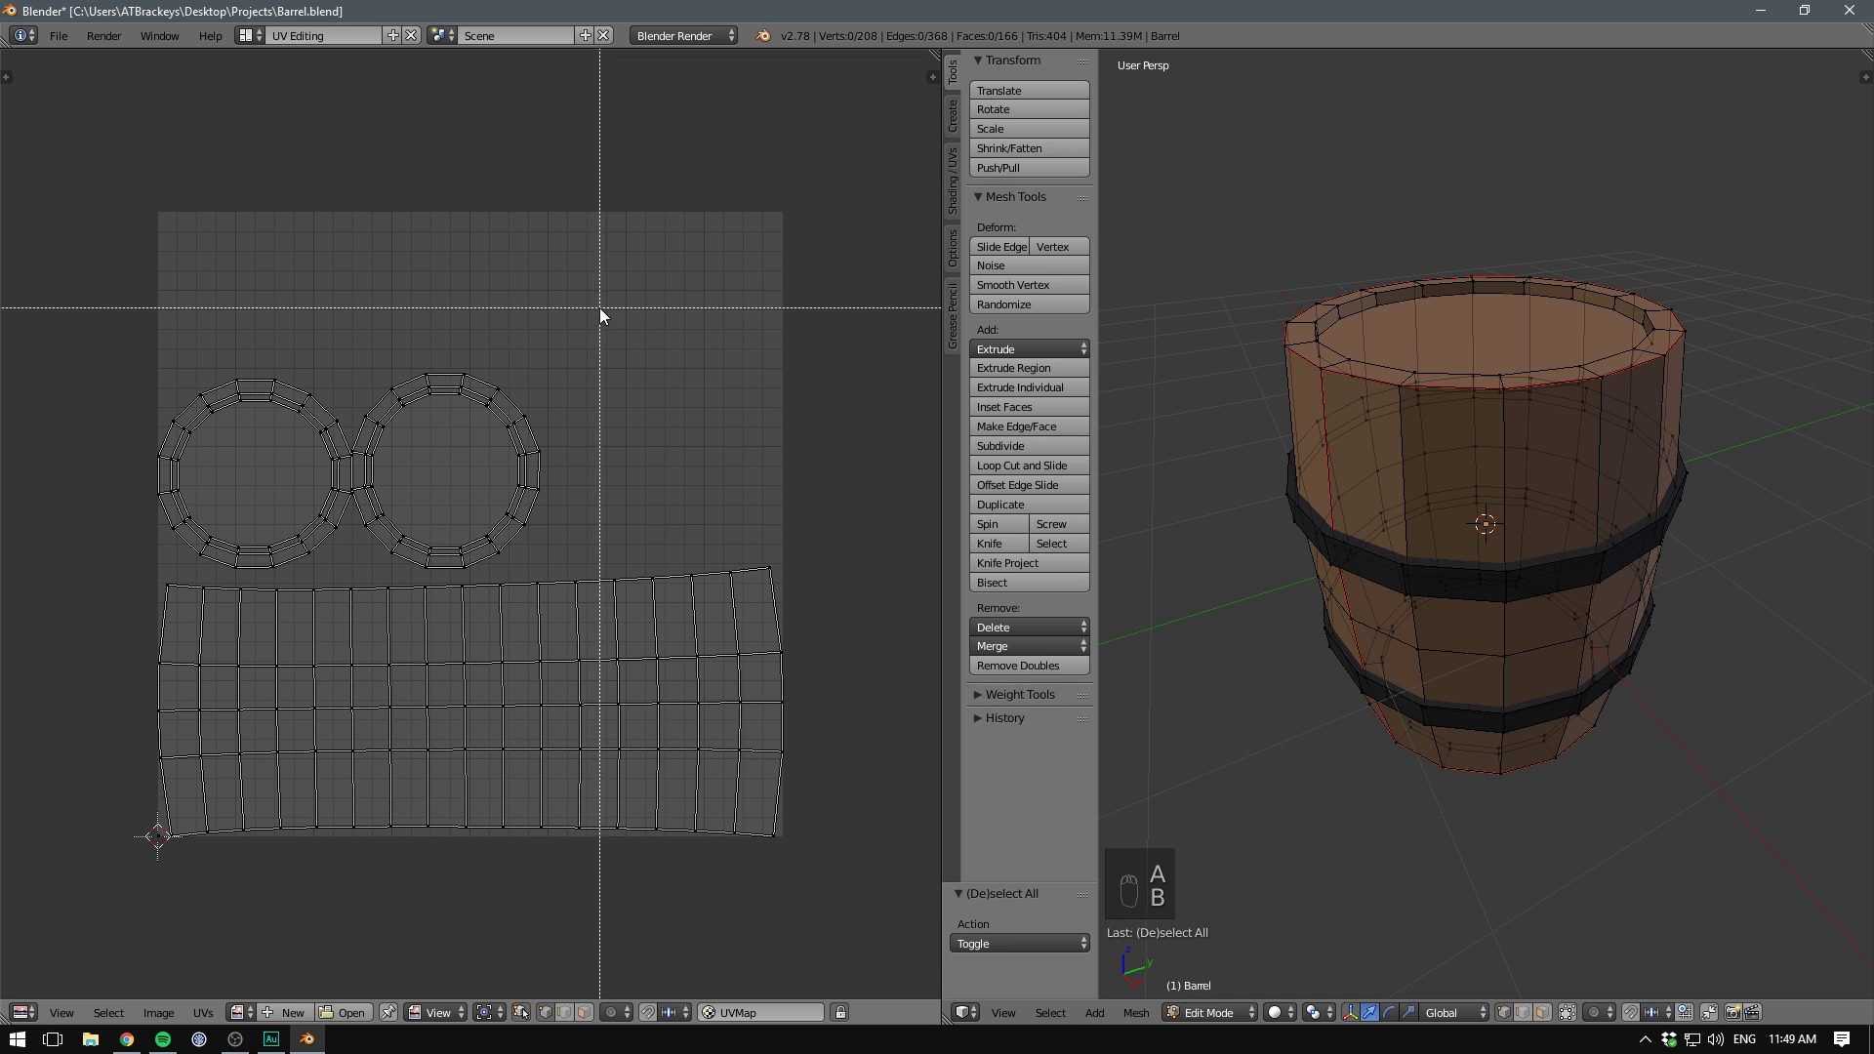
drag(599, 308, 113, 574)
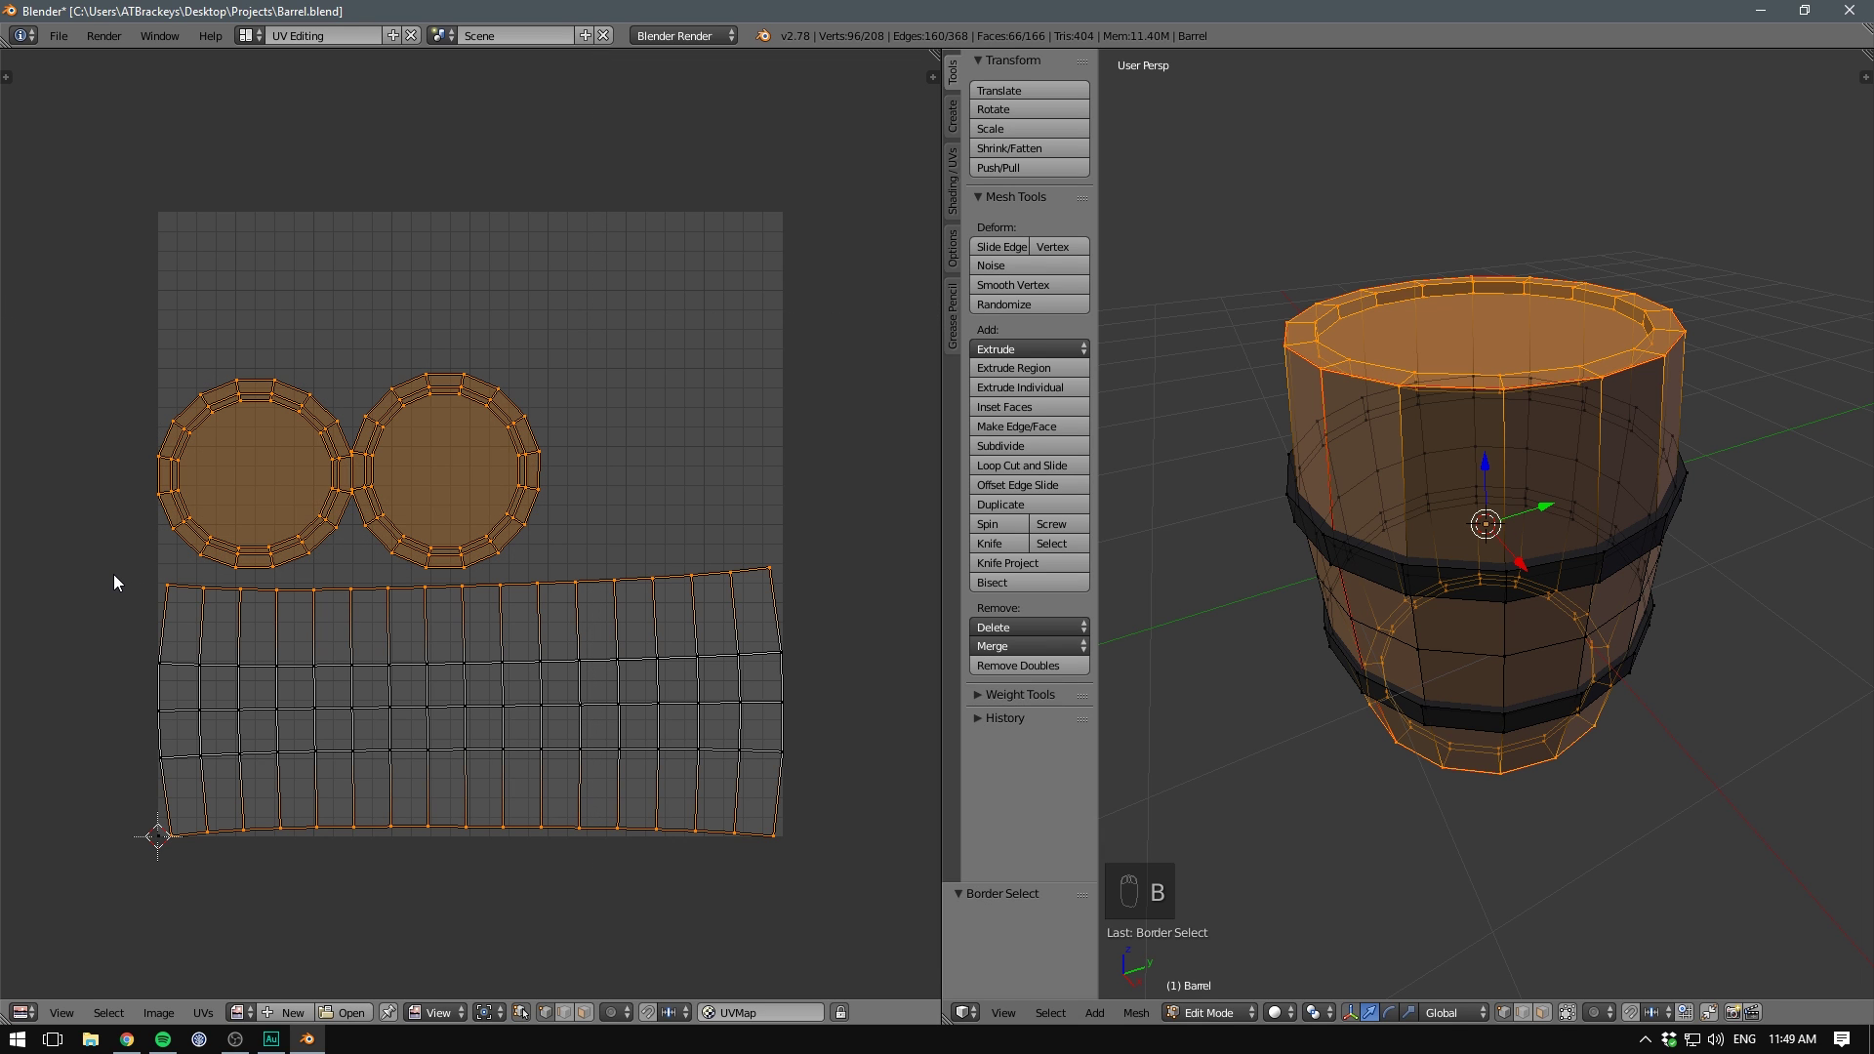
middle_drag(1196, 523, 1395, 308)
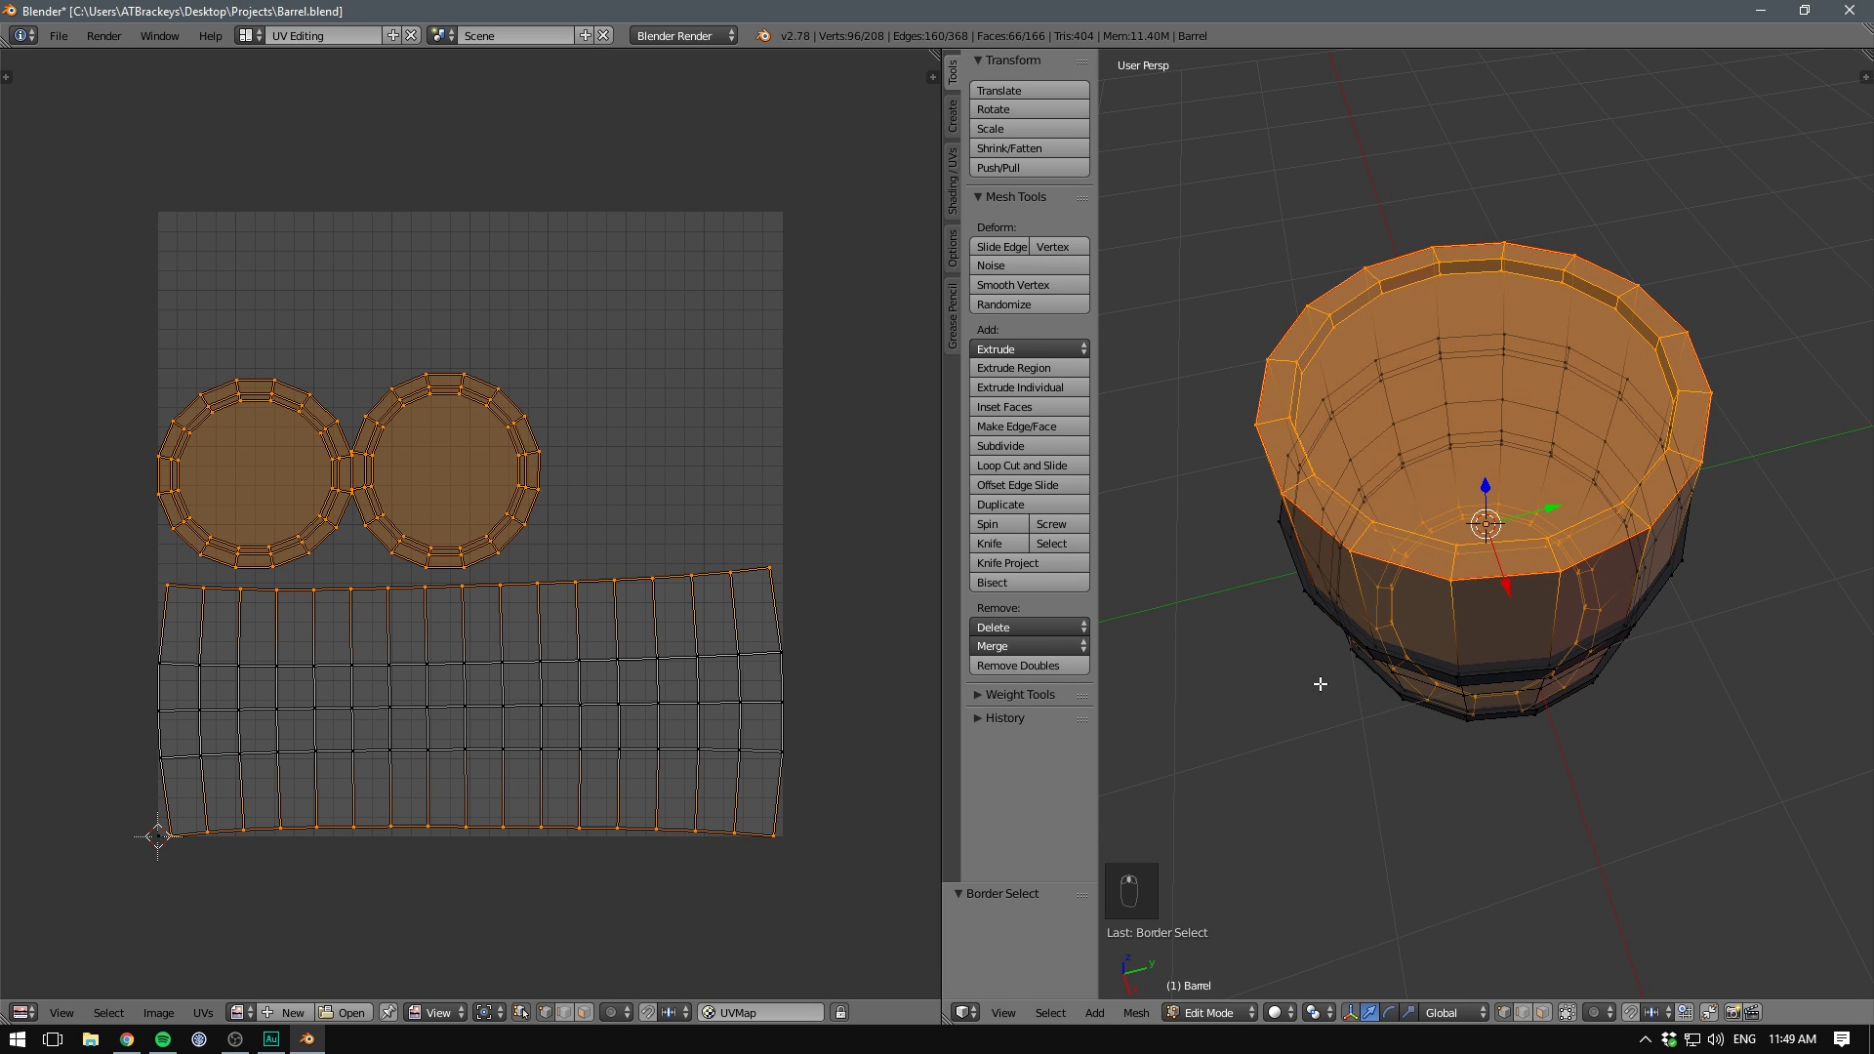
middle_drag(1320, 683, 1405, 532)
middle_drag(1469, 620, 1405, 430)
- Box-select the long UV strip to confirm it is the barrel's side
key(a)
alt+right_click(340, 568)
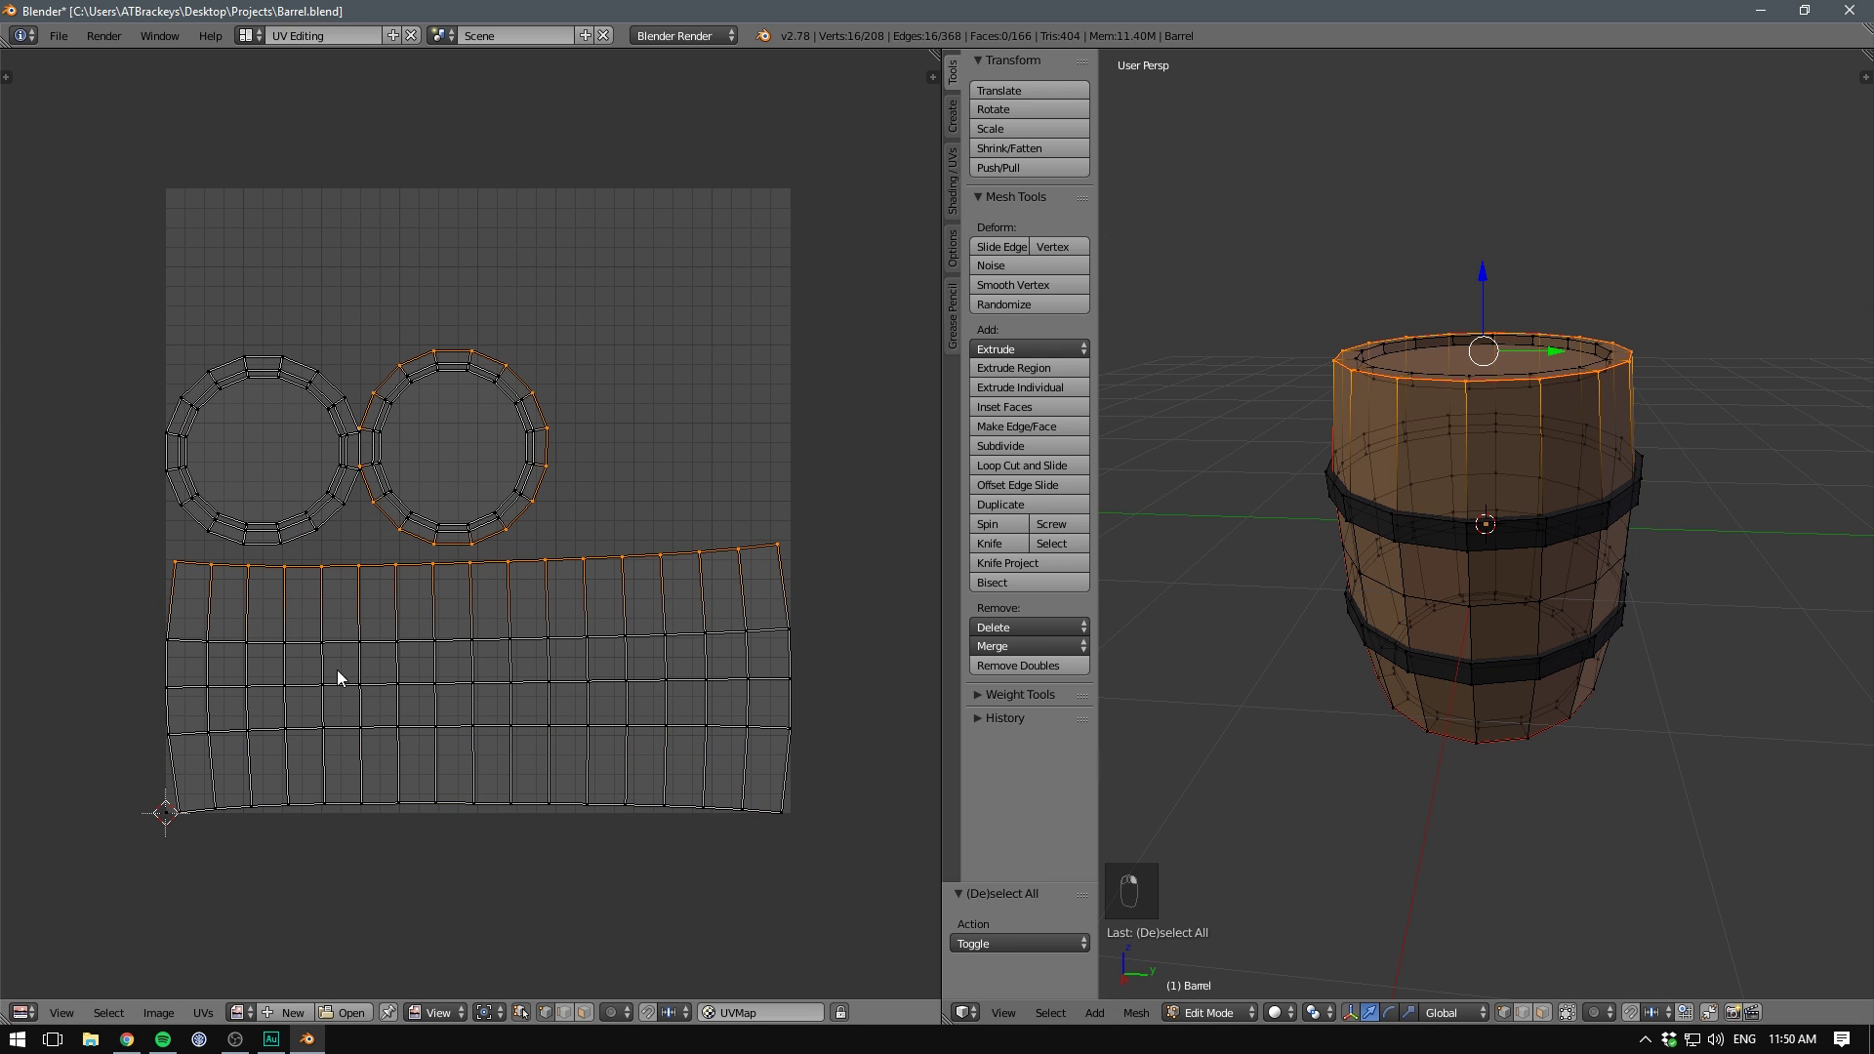
key(b)
drag(121, 859, 840, 620)
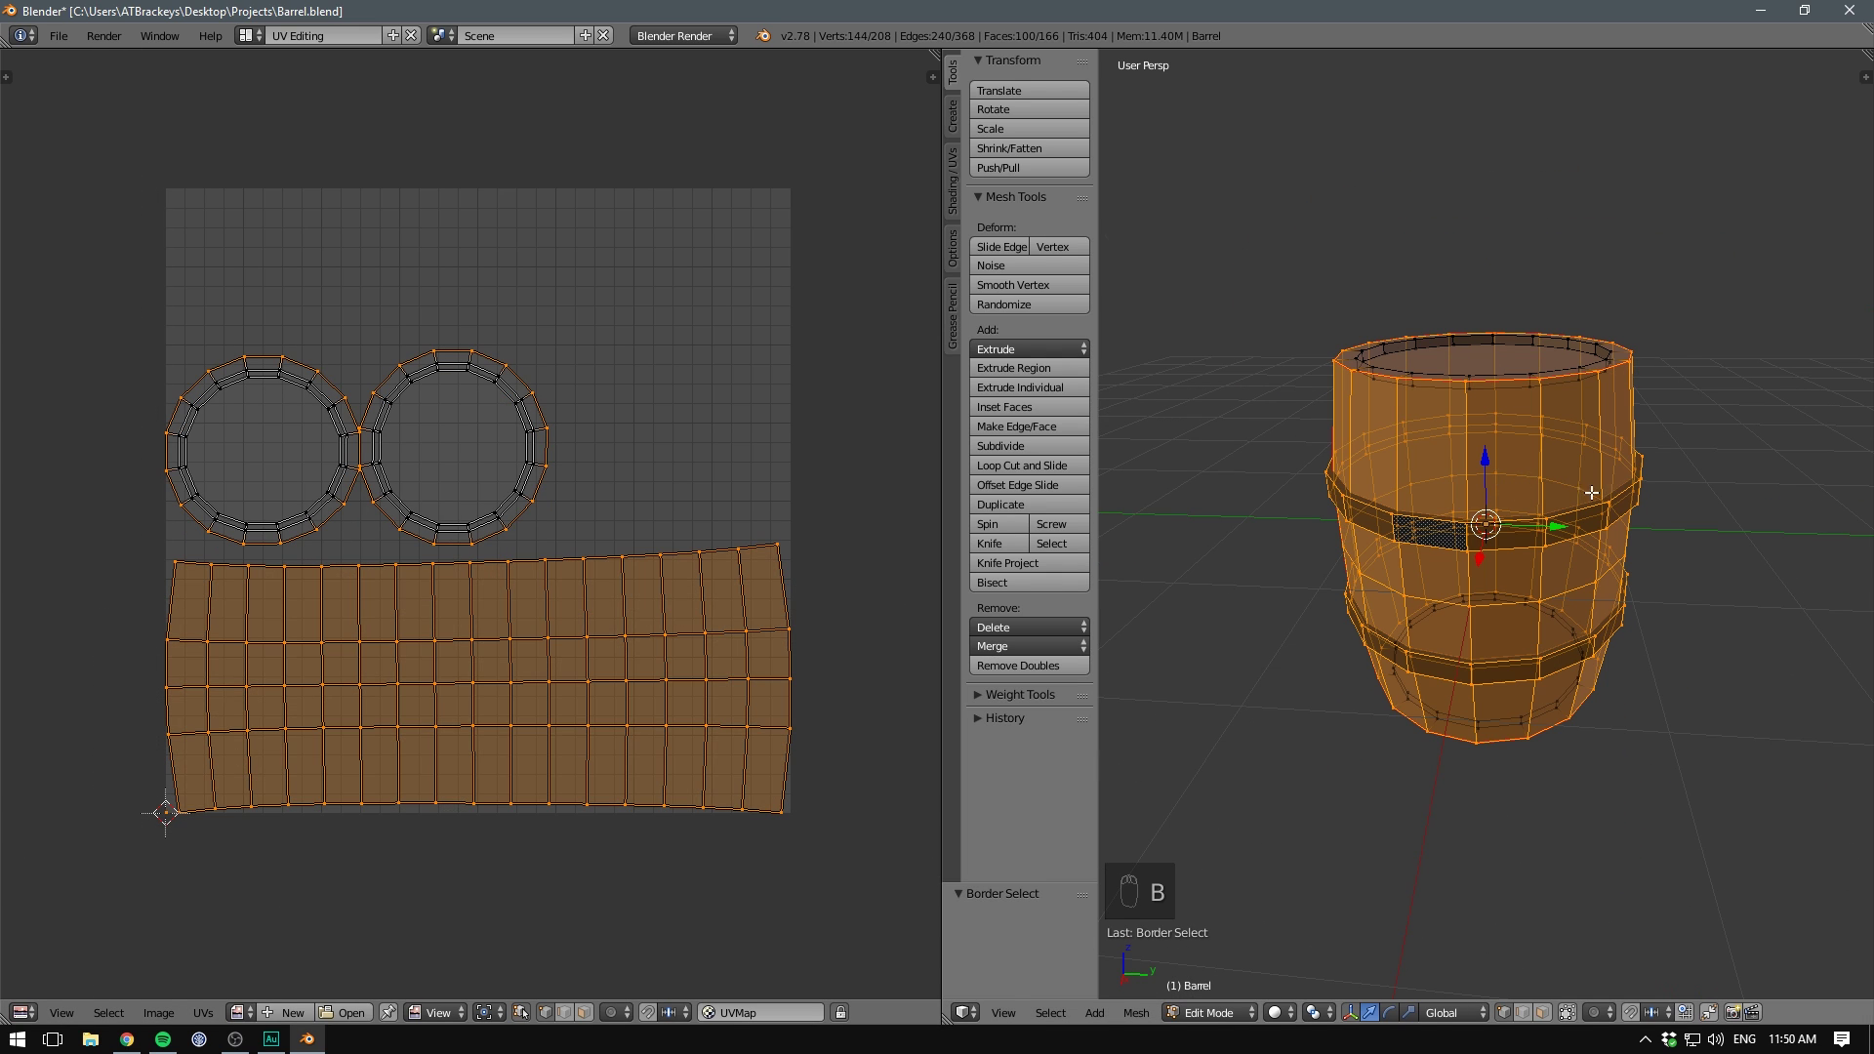
middle_drag(1592, 493, 1527, 542)
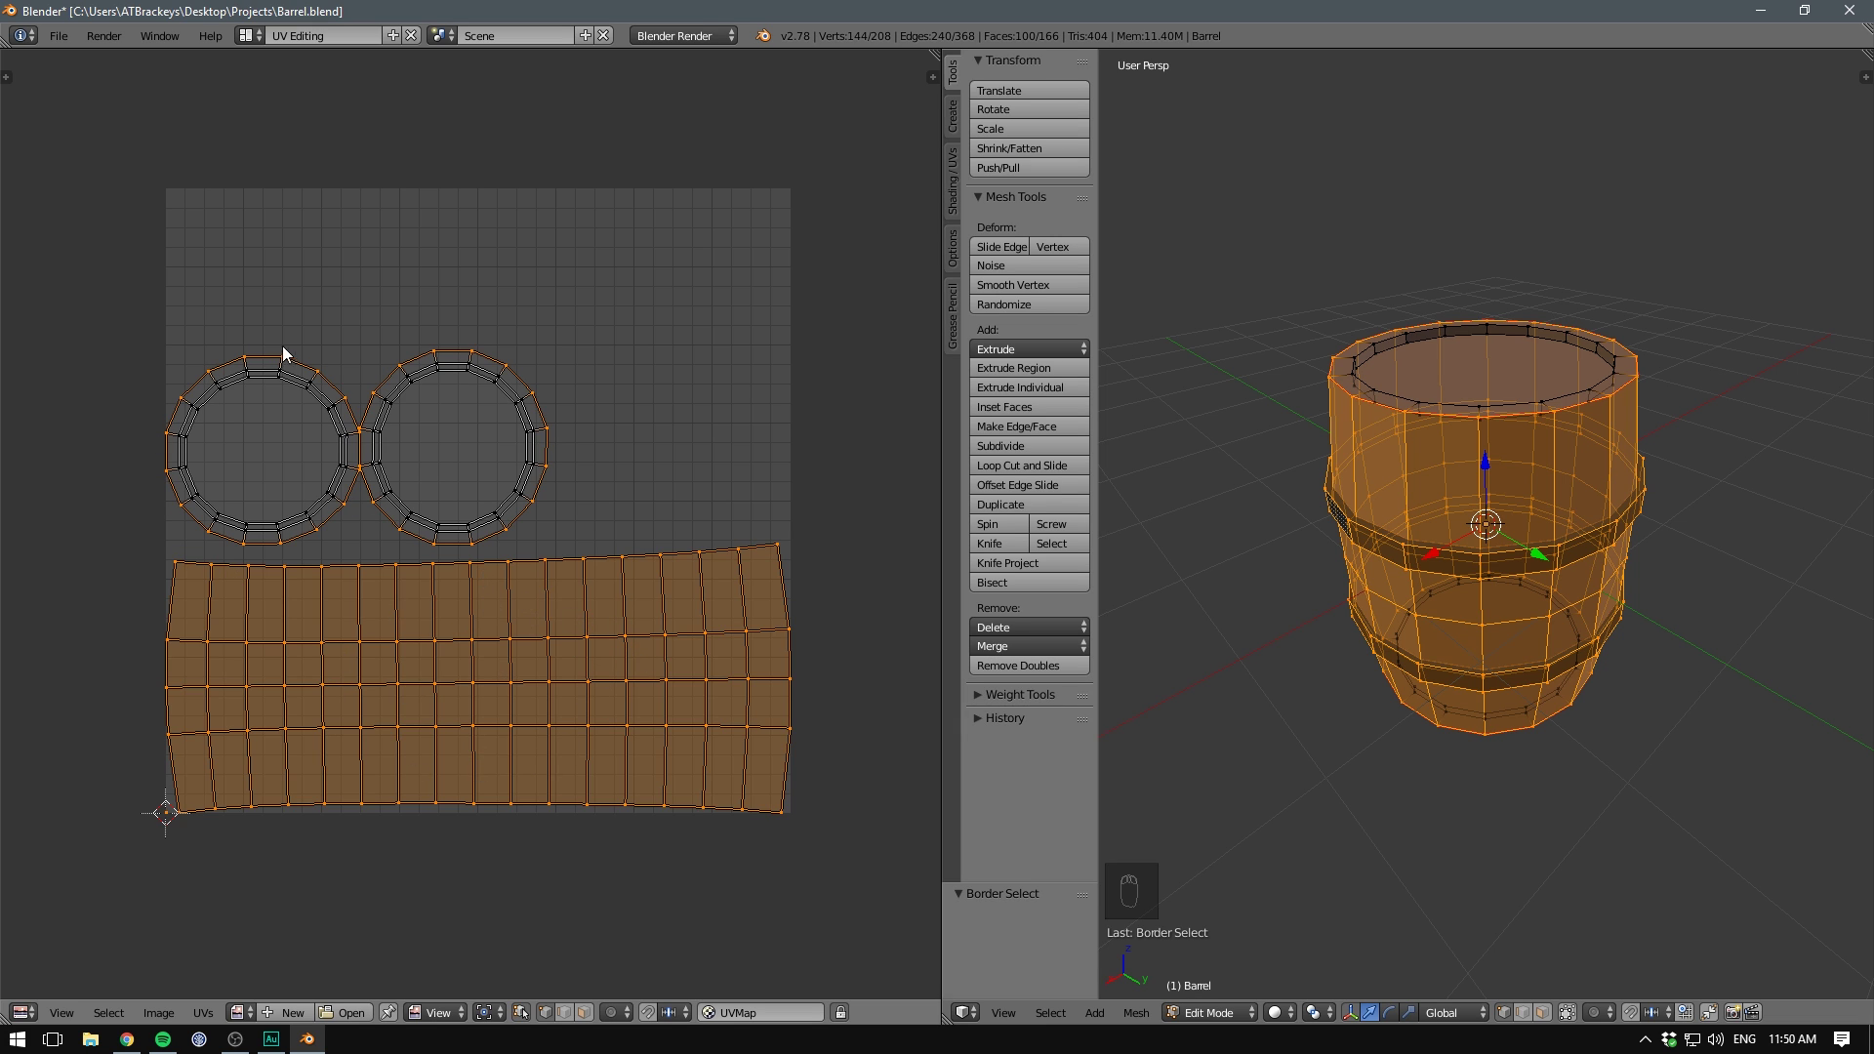
middle_drag(1232, 422, 1238, 456)
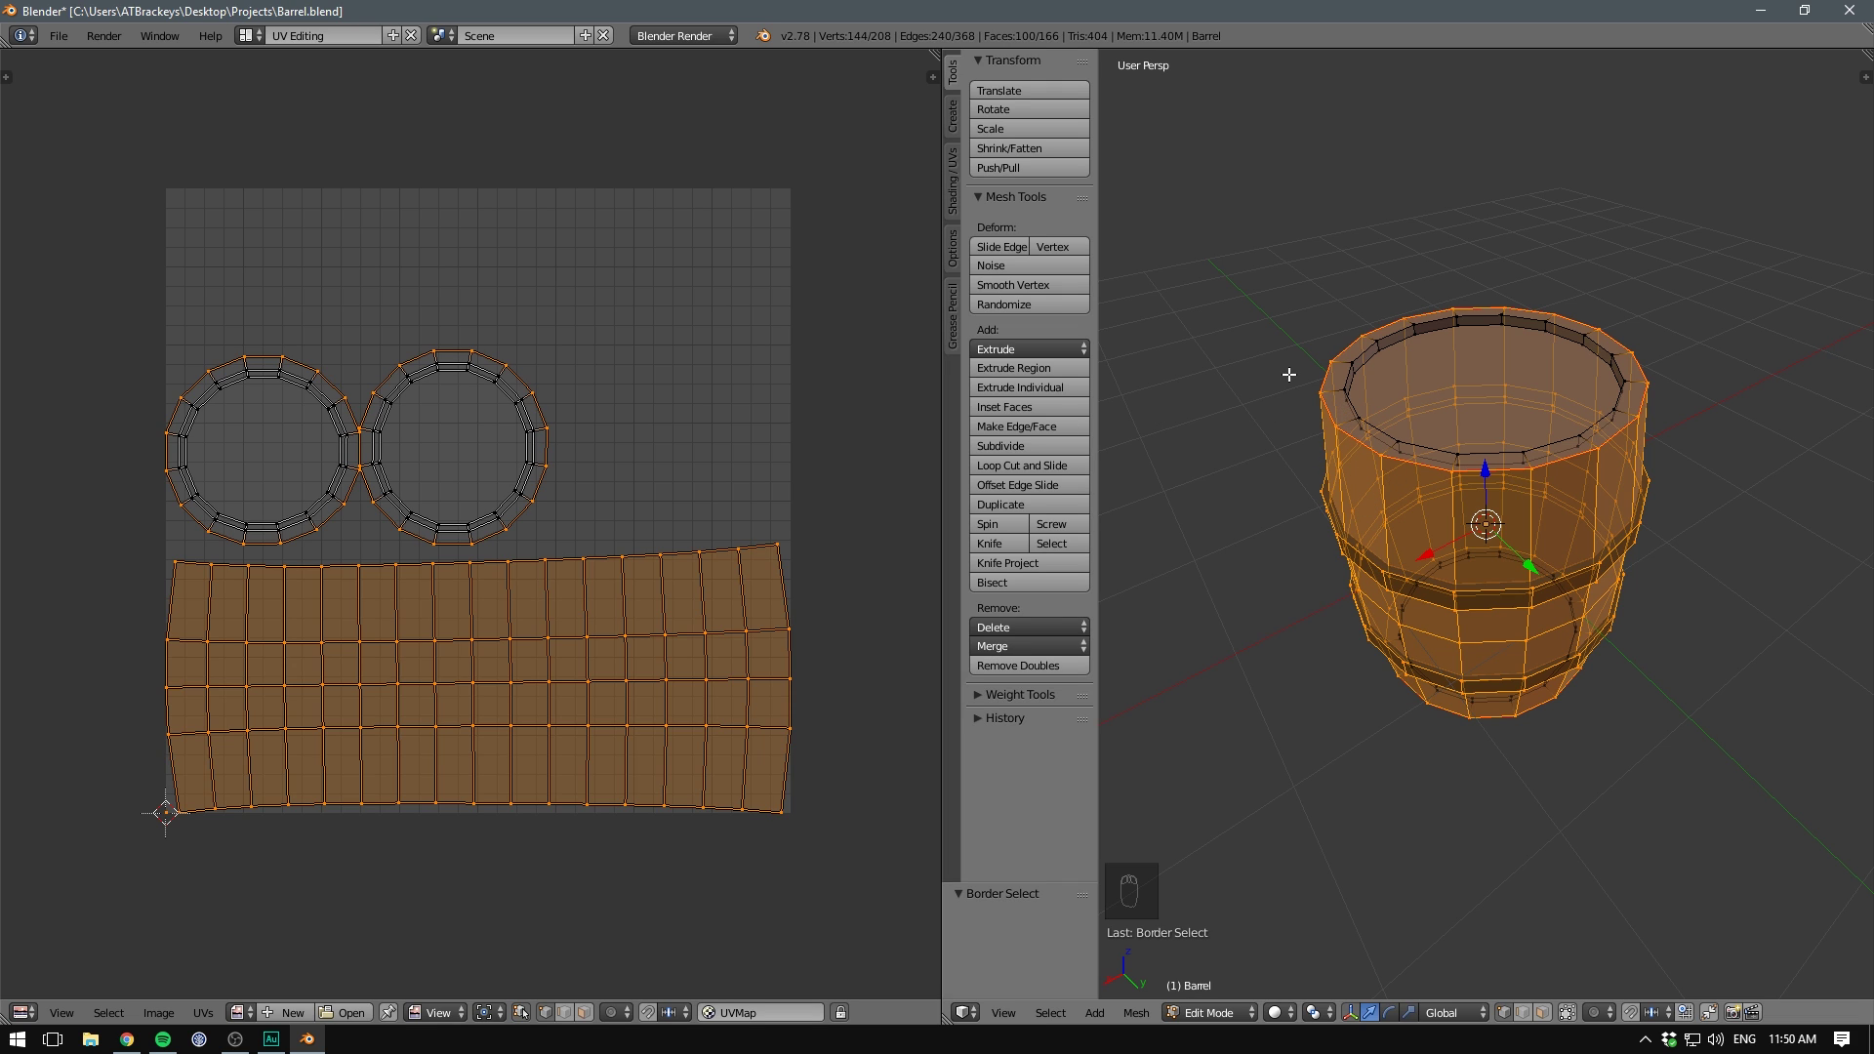
middle_drag(1271, 433, 1321, 494)
- Turn off UV sync and mark seams on the edge loops of both metal bands
key(a)
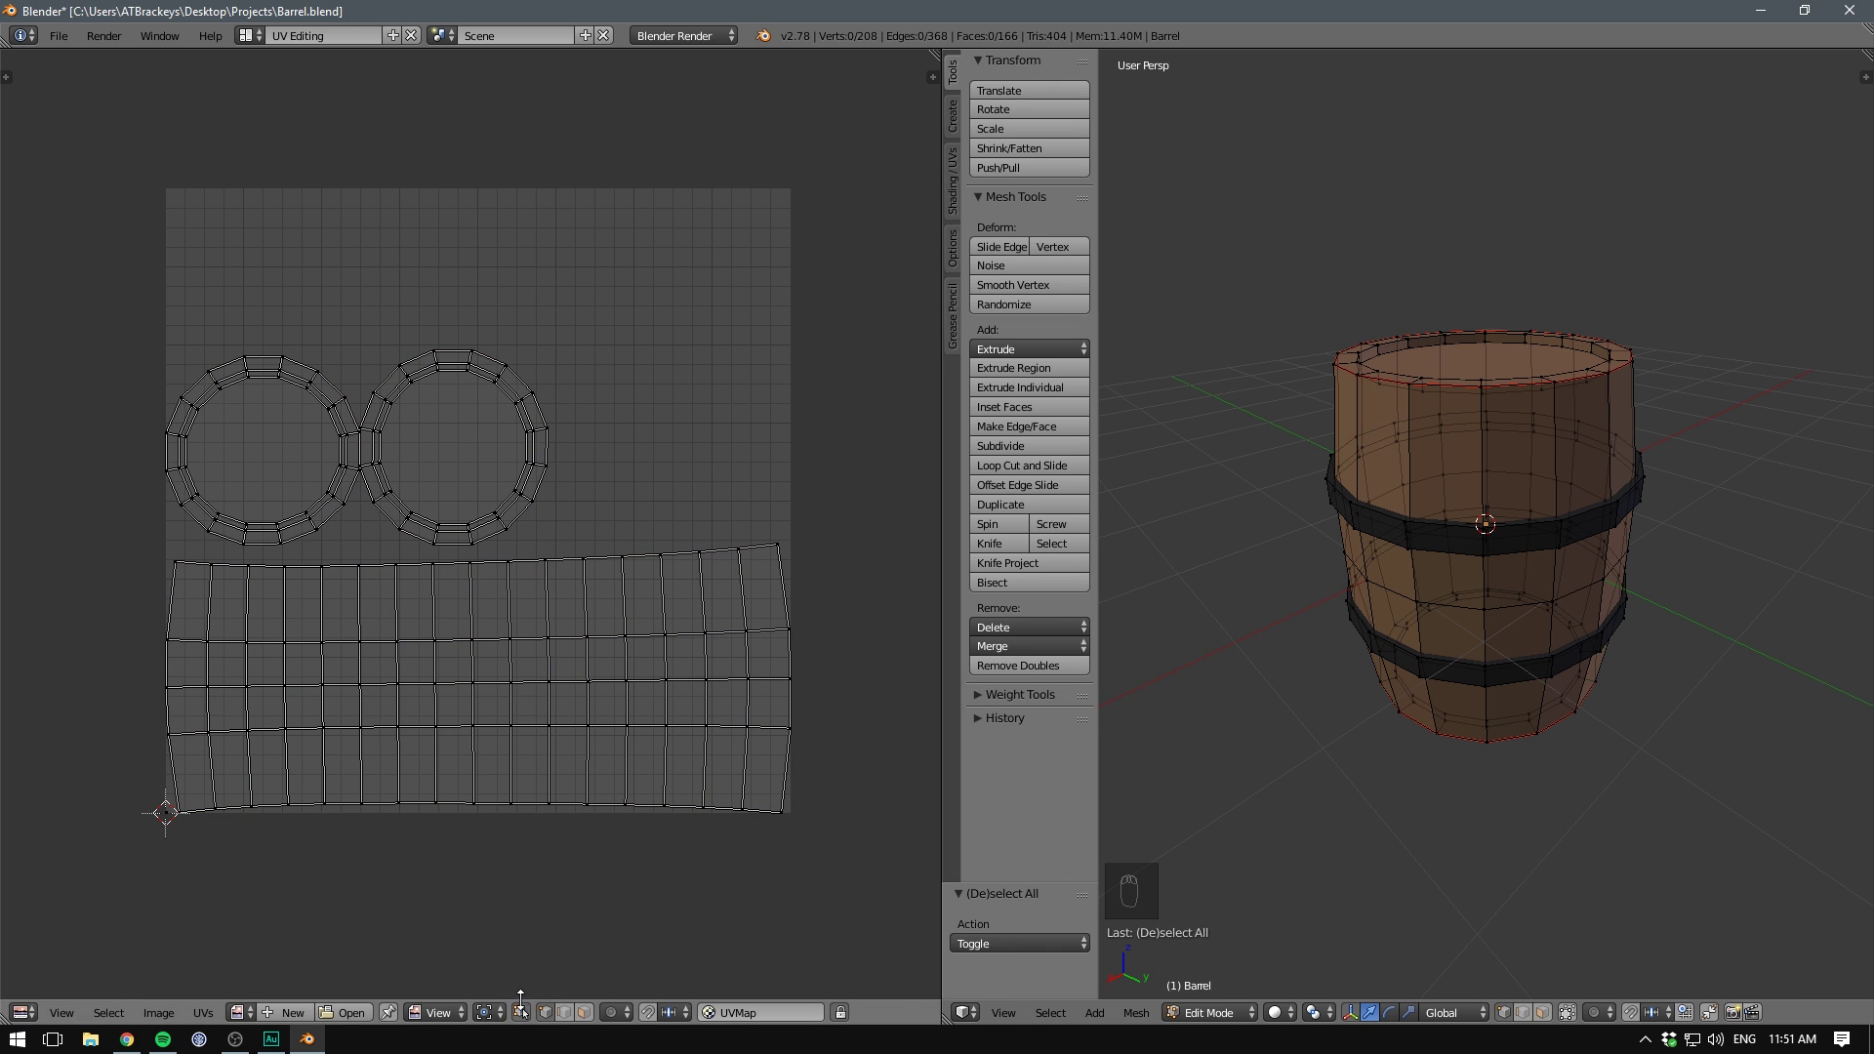
click(522, 1012)
middle_drag(1220, 565, 1321, 543)
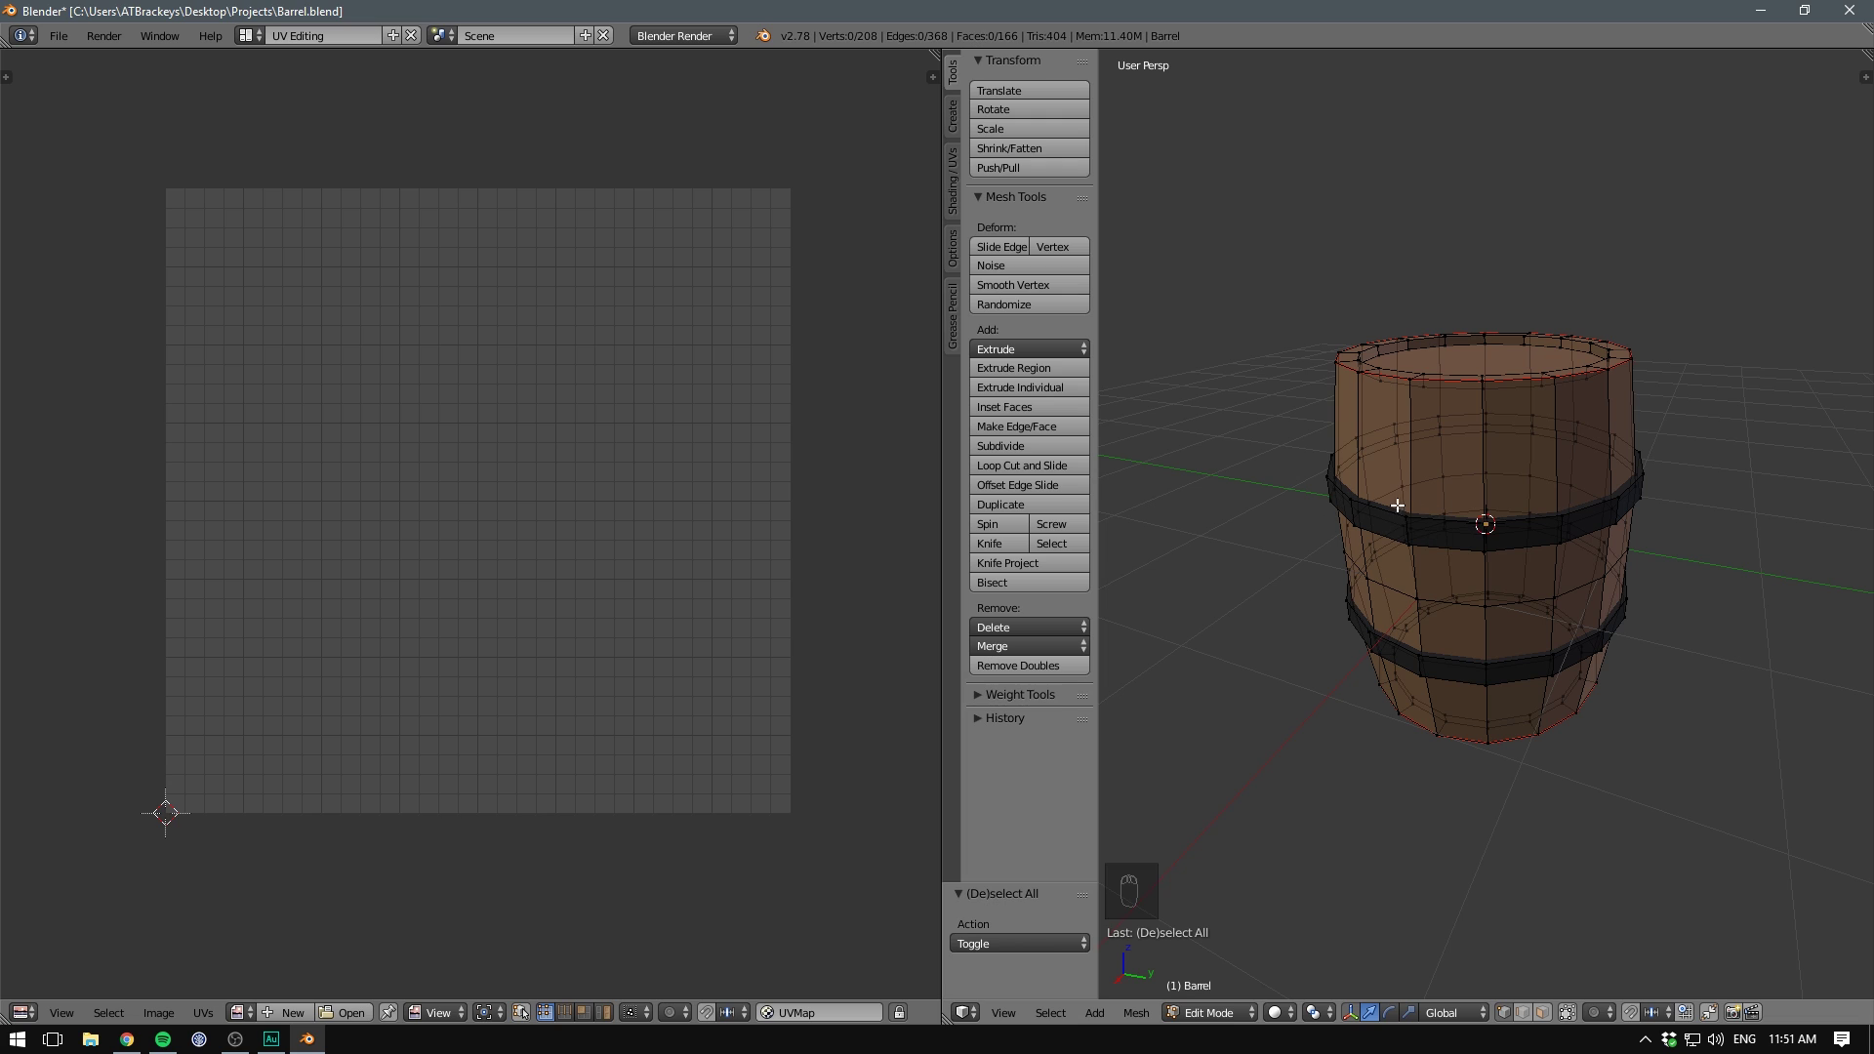
scroll(1455, 517, up, 3)
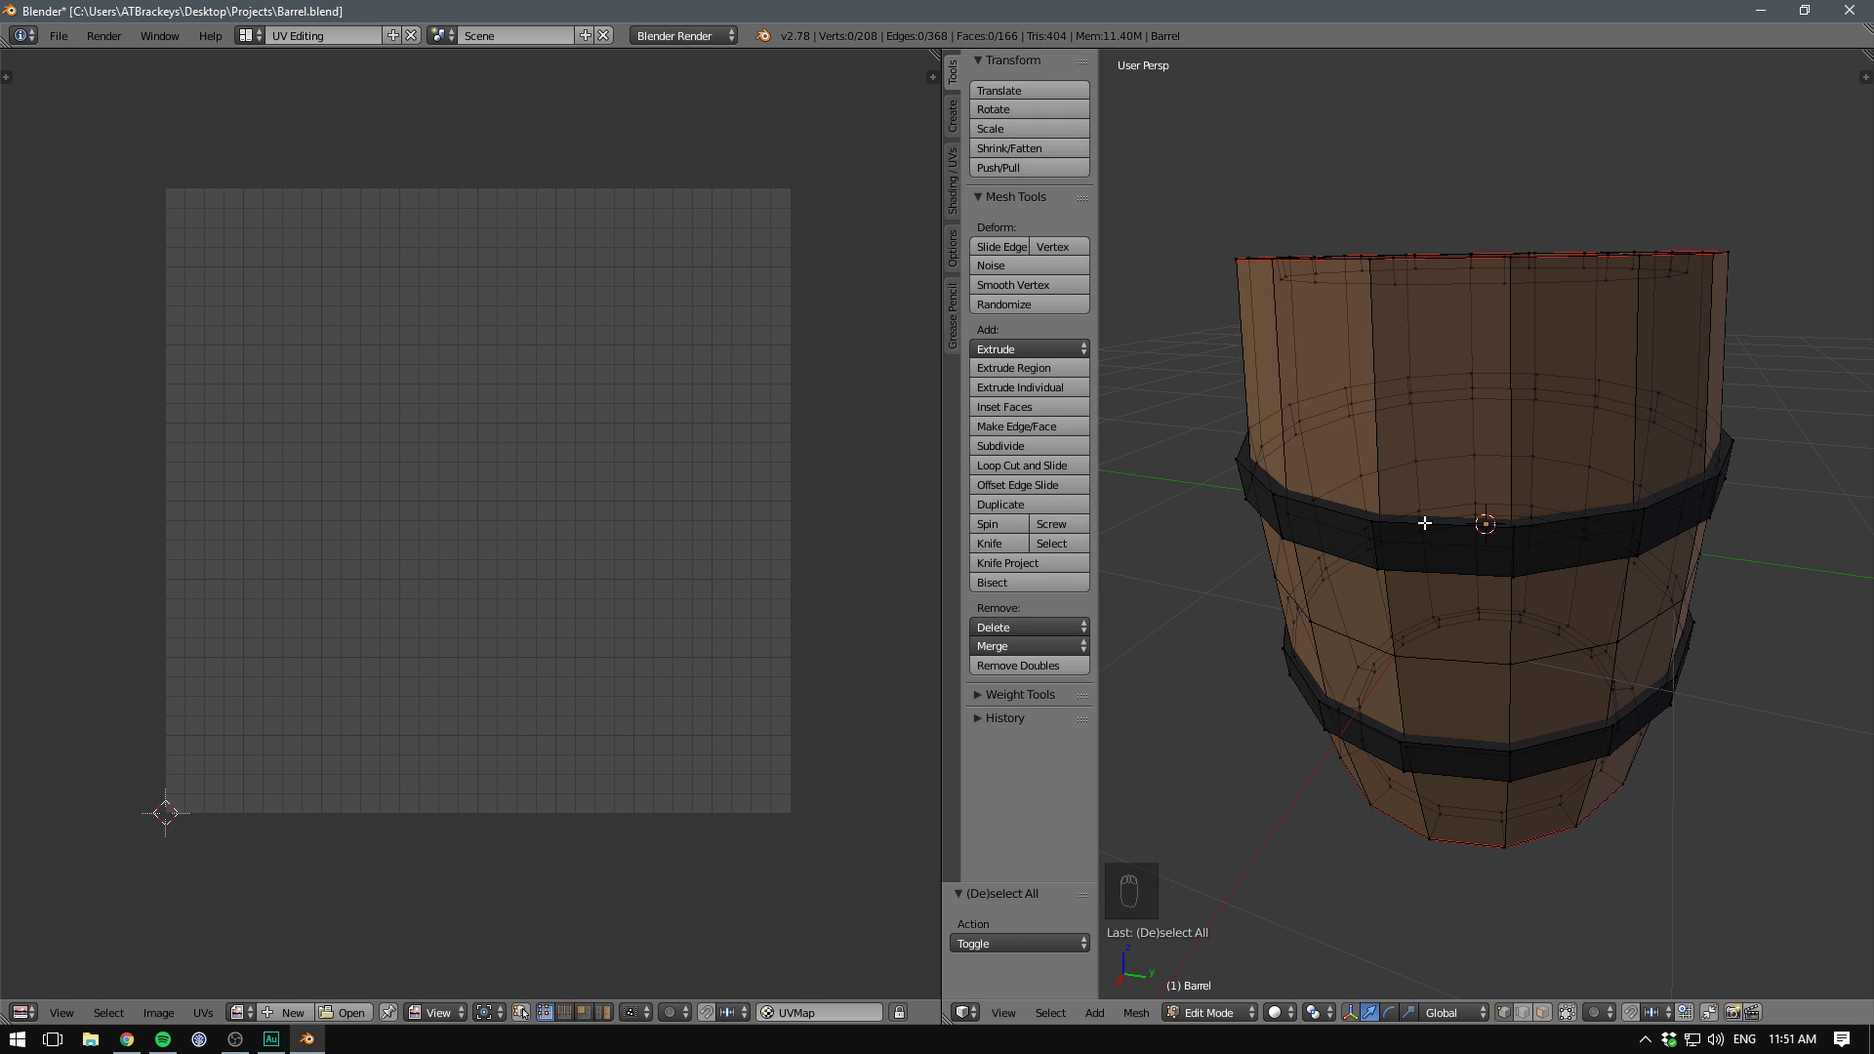
alt+right_click(1413, 531)
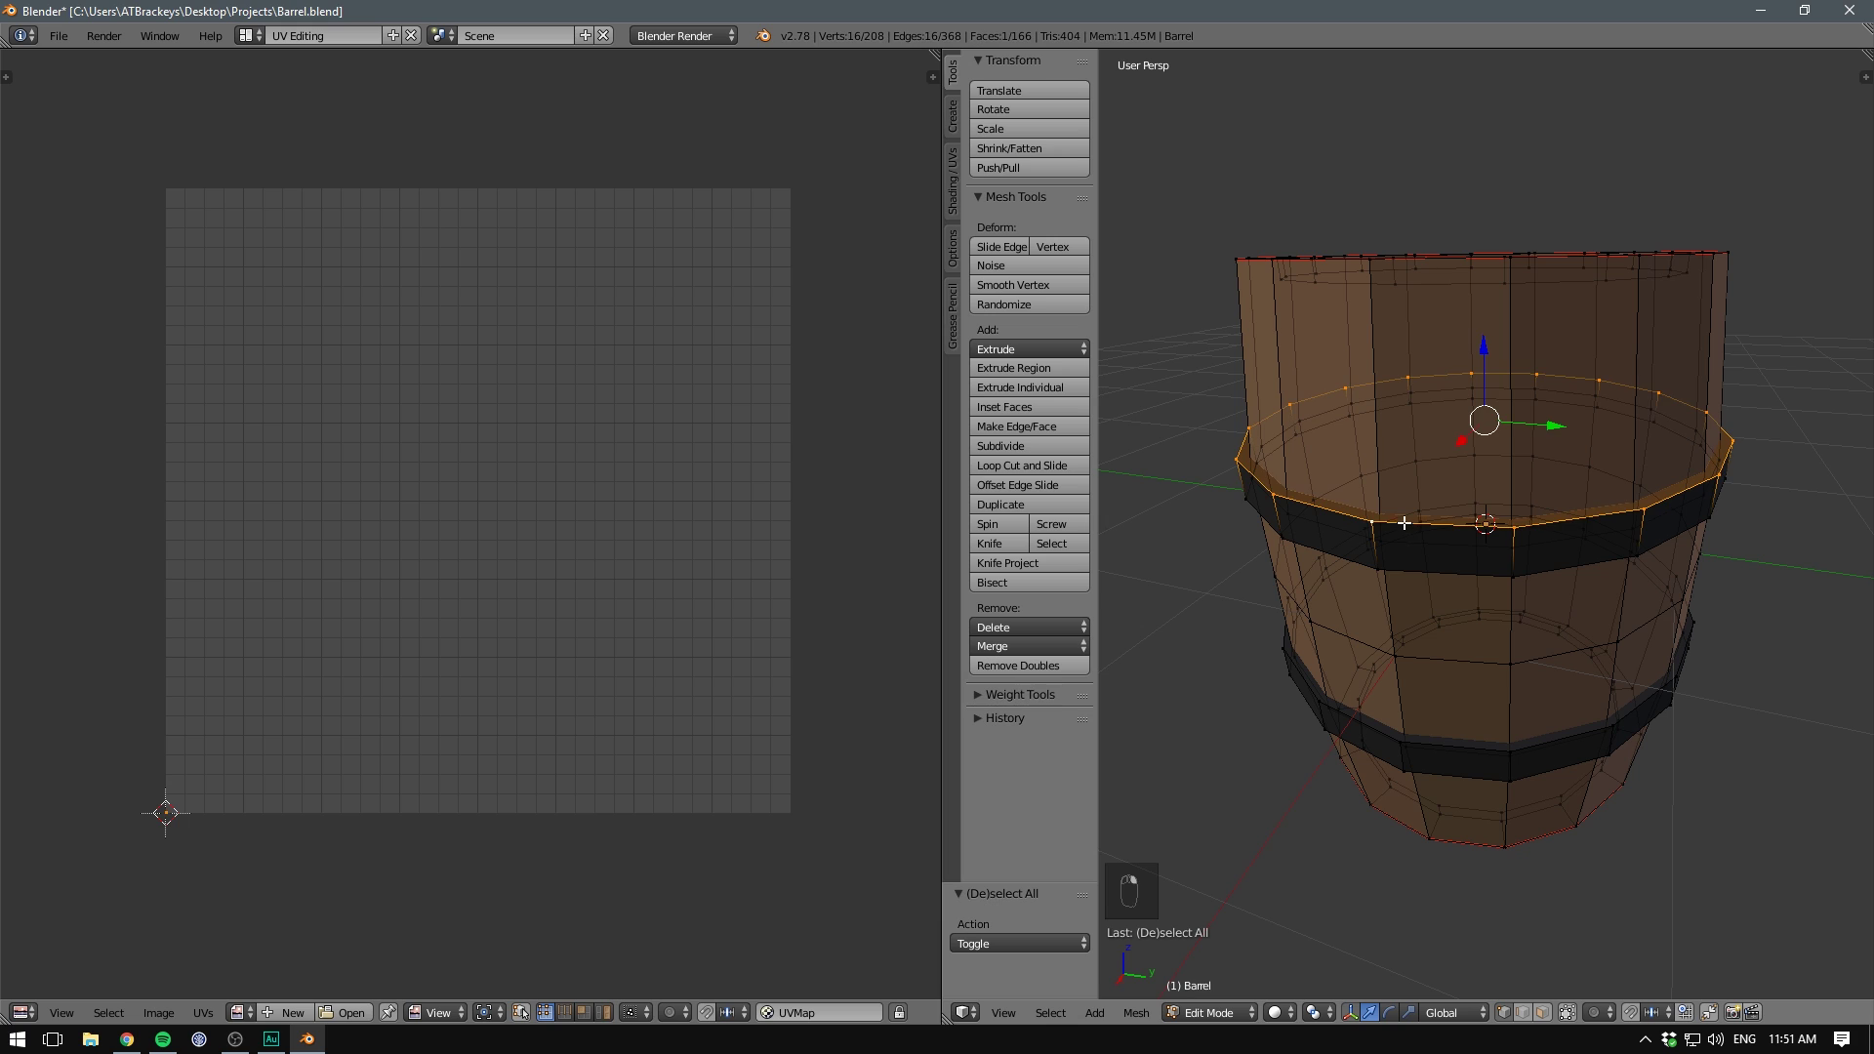
alt+shift+right_click(1436, 740)
key(space)
text(seam)
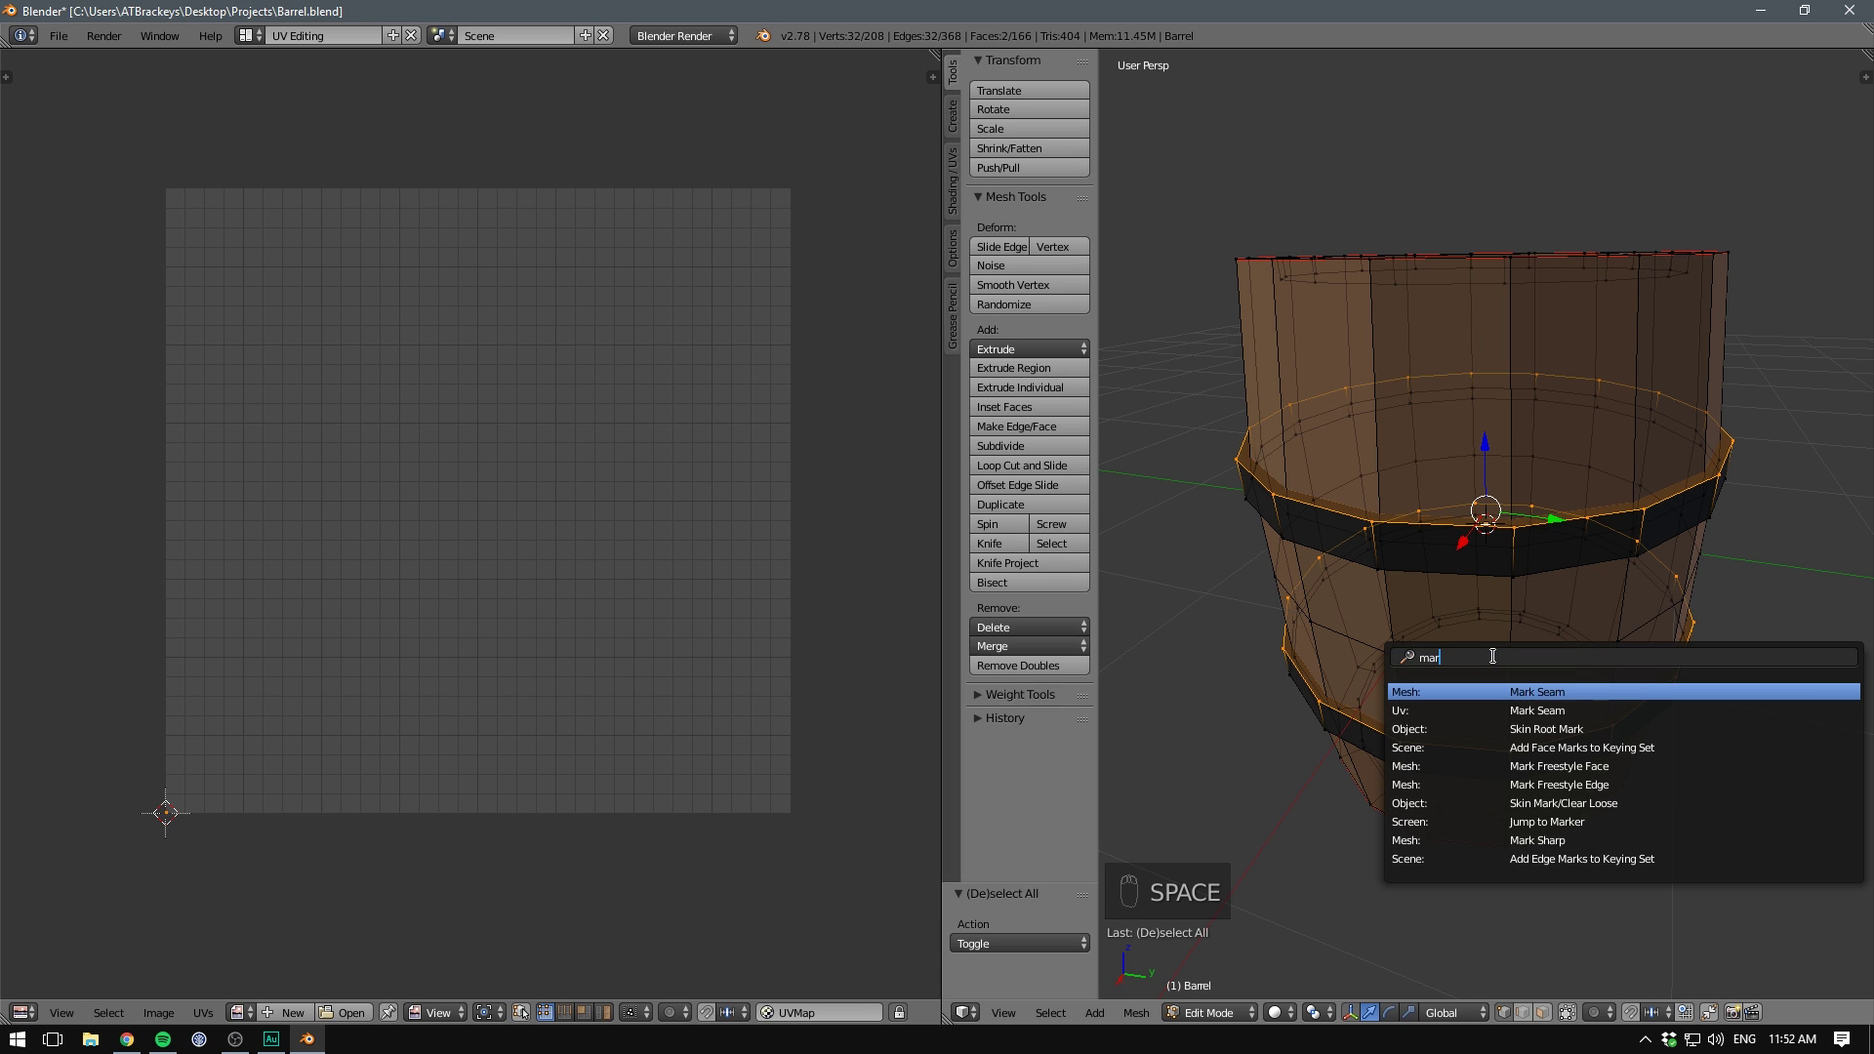
key(Return)
- In edge mode, mark one vertical edge on each band as a seam
alt+right_click(1432, 572)
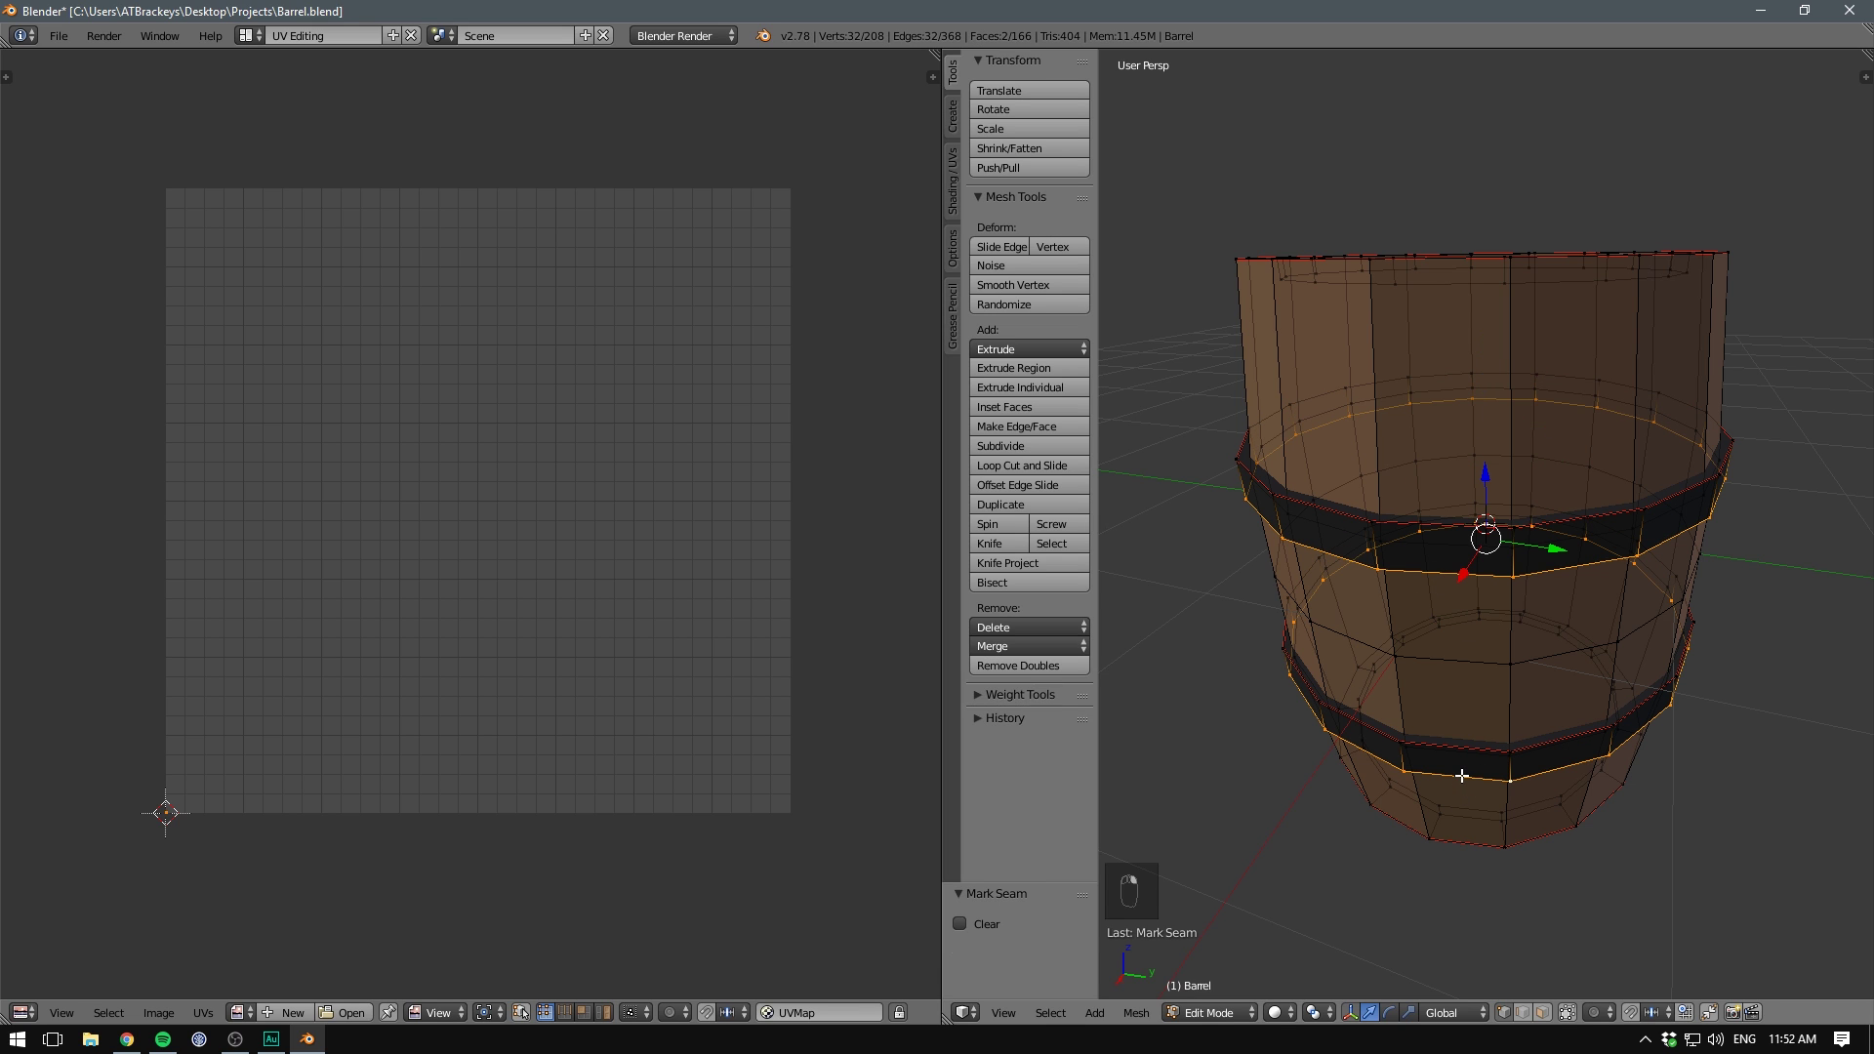
key(a)
middle_drag(1465, 791, 1396, 556)
click(1524, 1013)
right_click(1383, 559)
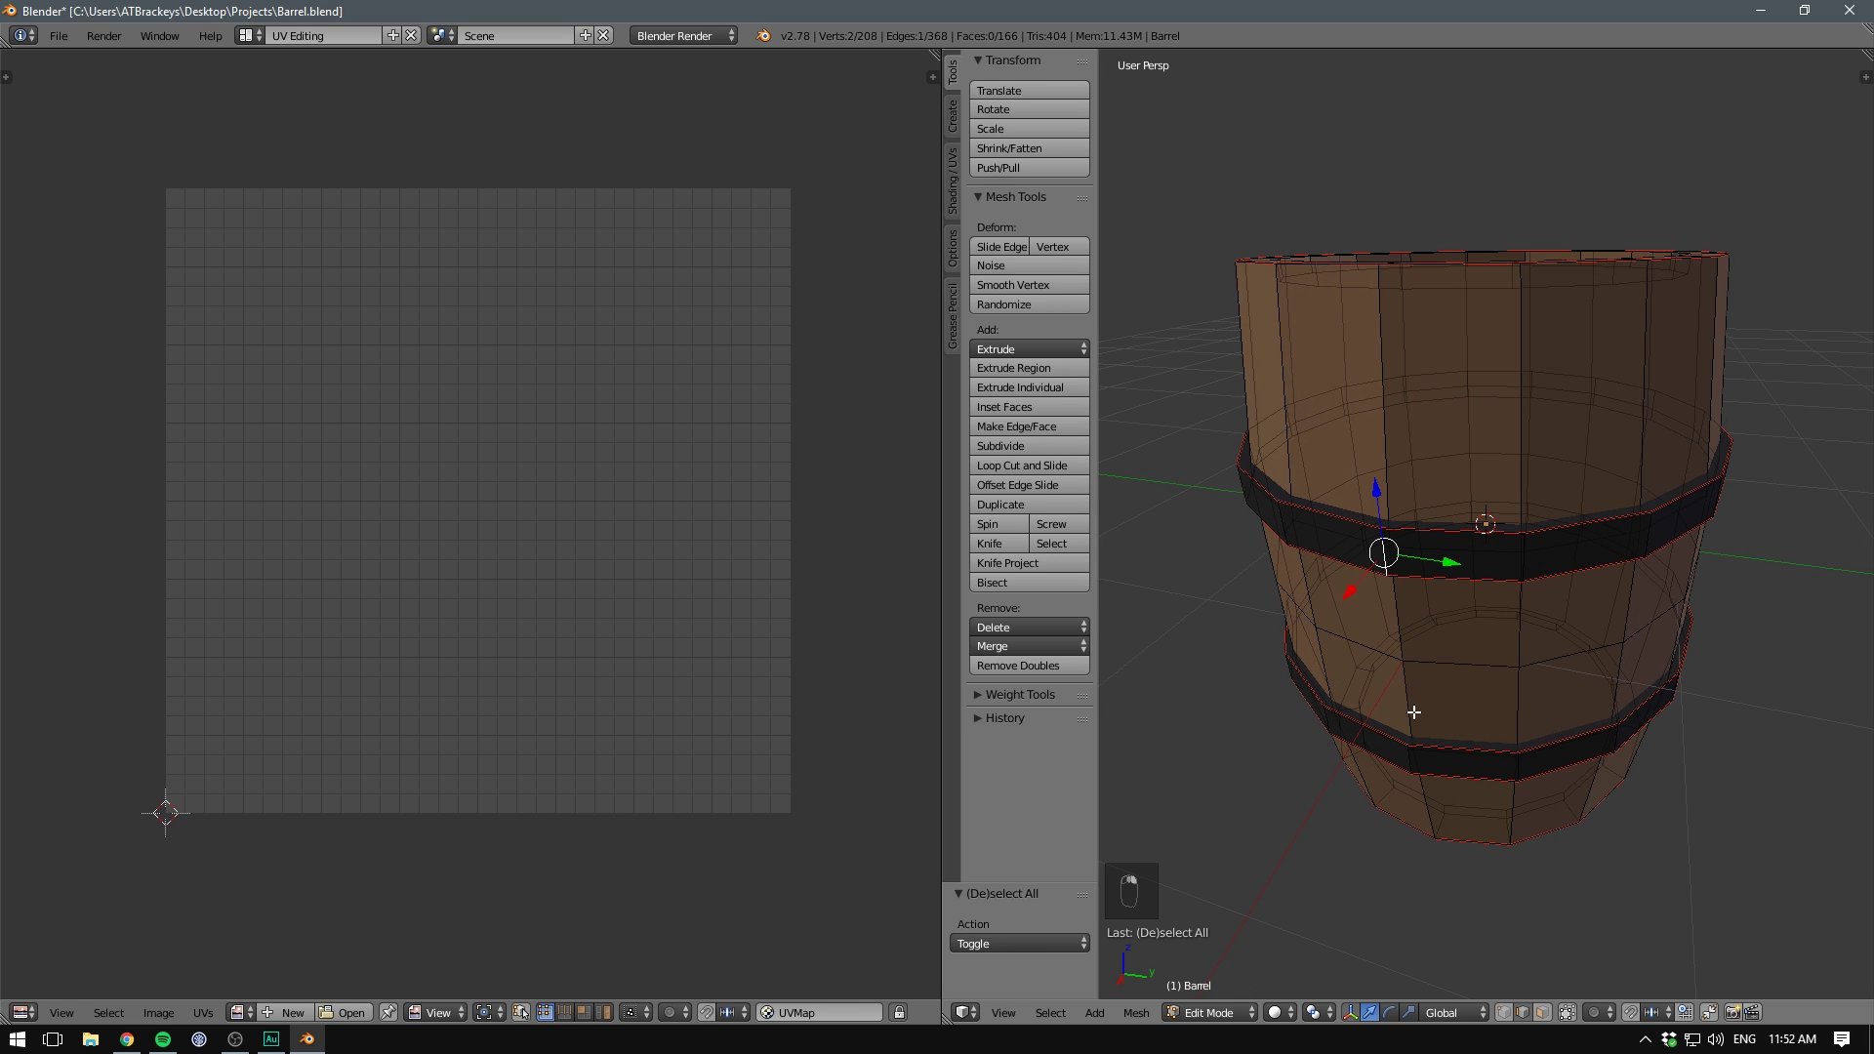
shift+right_click(1409, 757)
key(space)
text(mark)
key(Return)
click(1504, 1013)
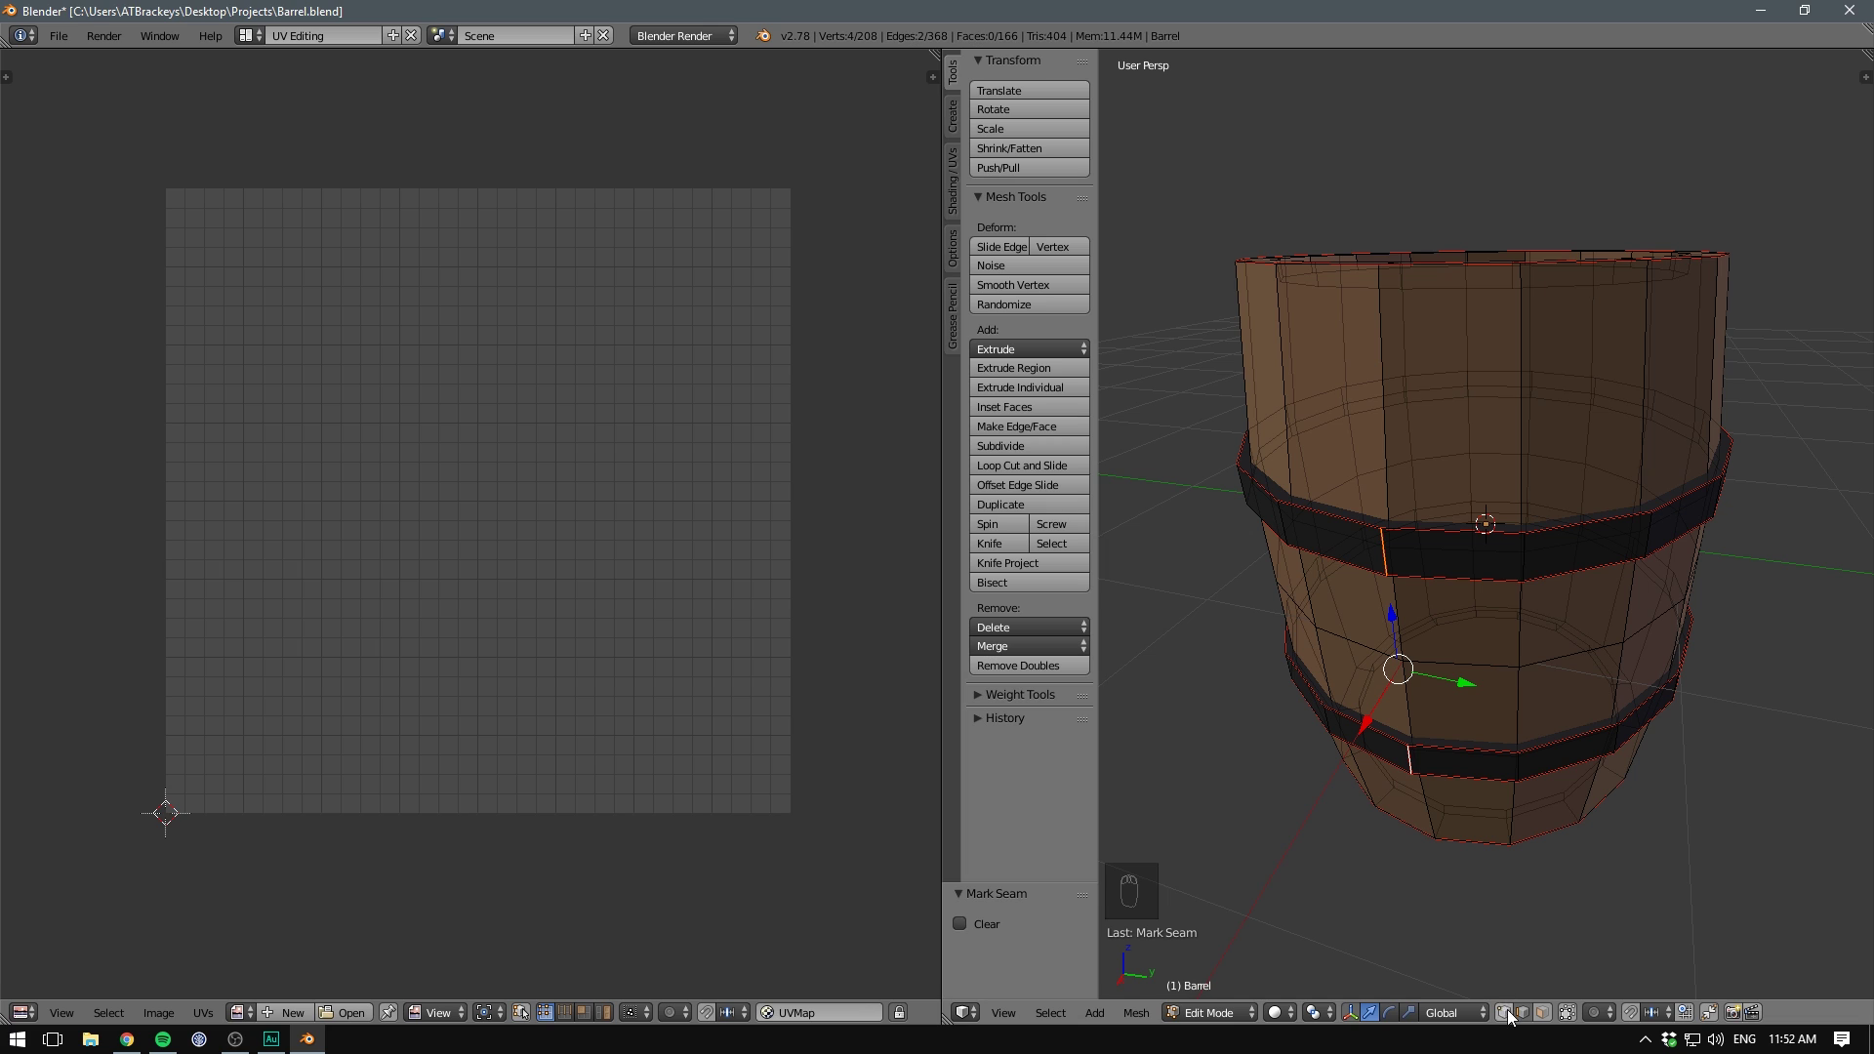
- Select both metal bands with L and Unwrap them into a long strip and four circles
key(a)
key(l)
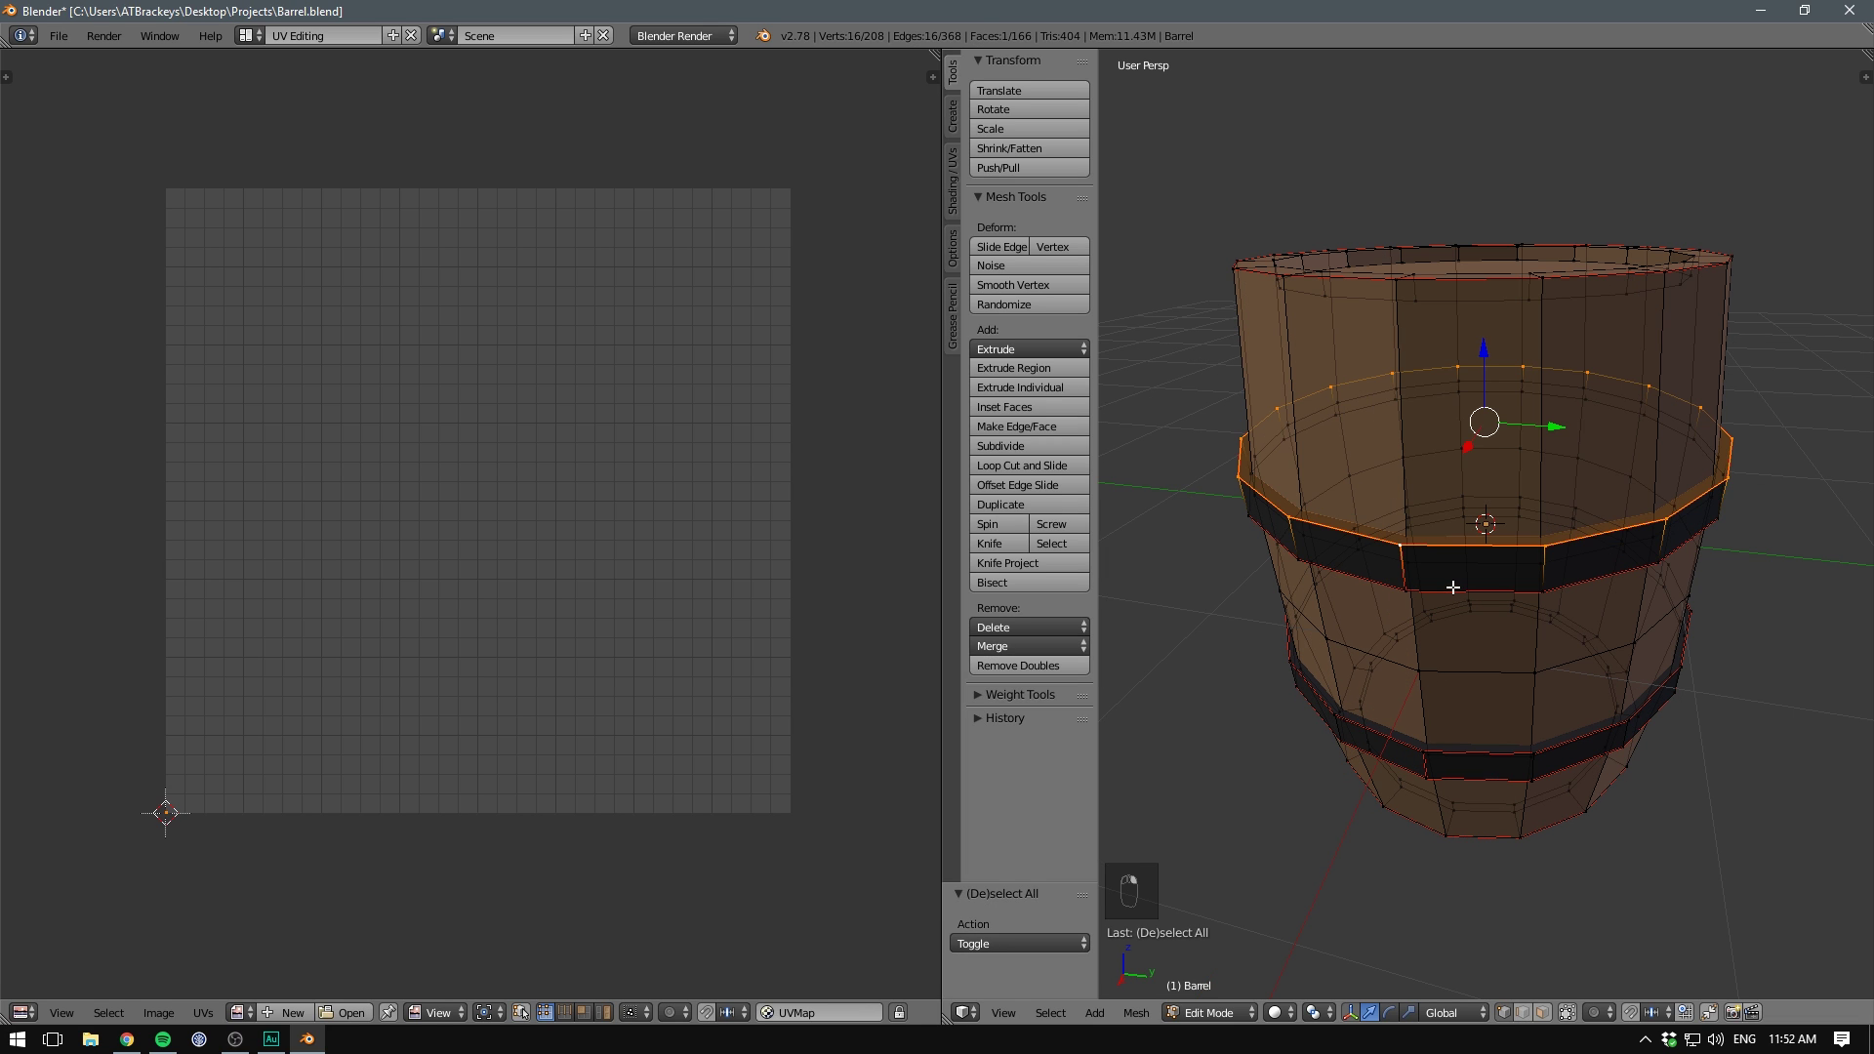
key(l)
key(l)
key(u)
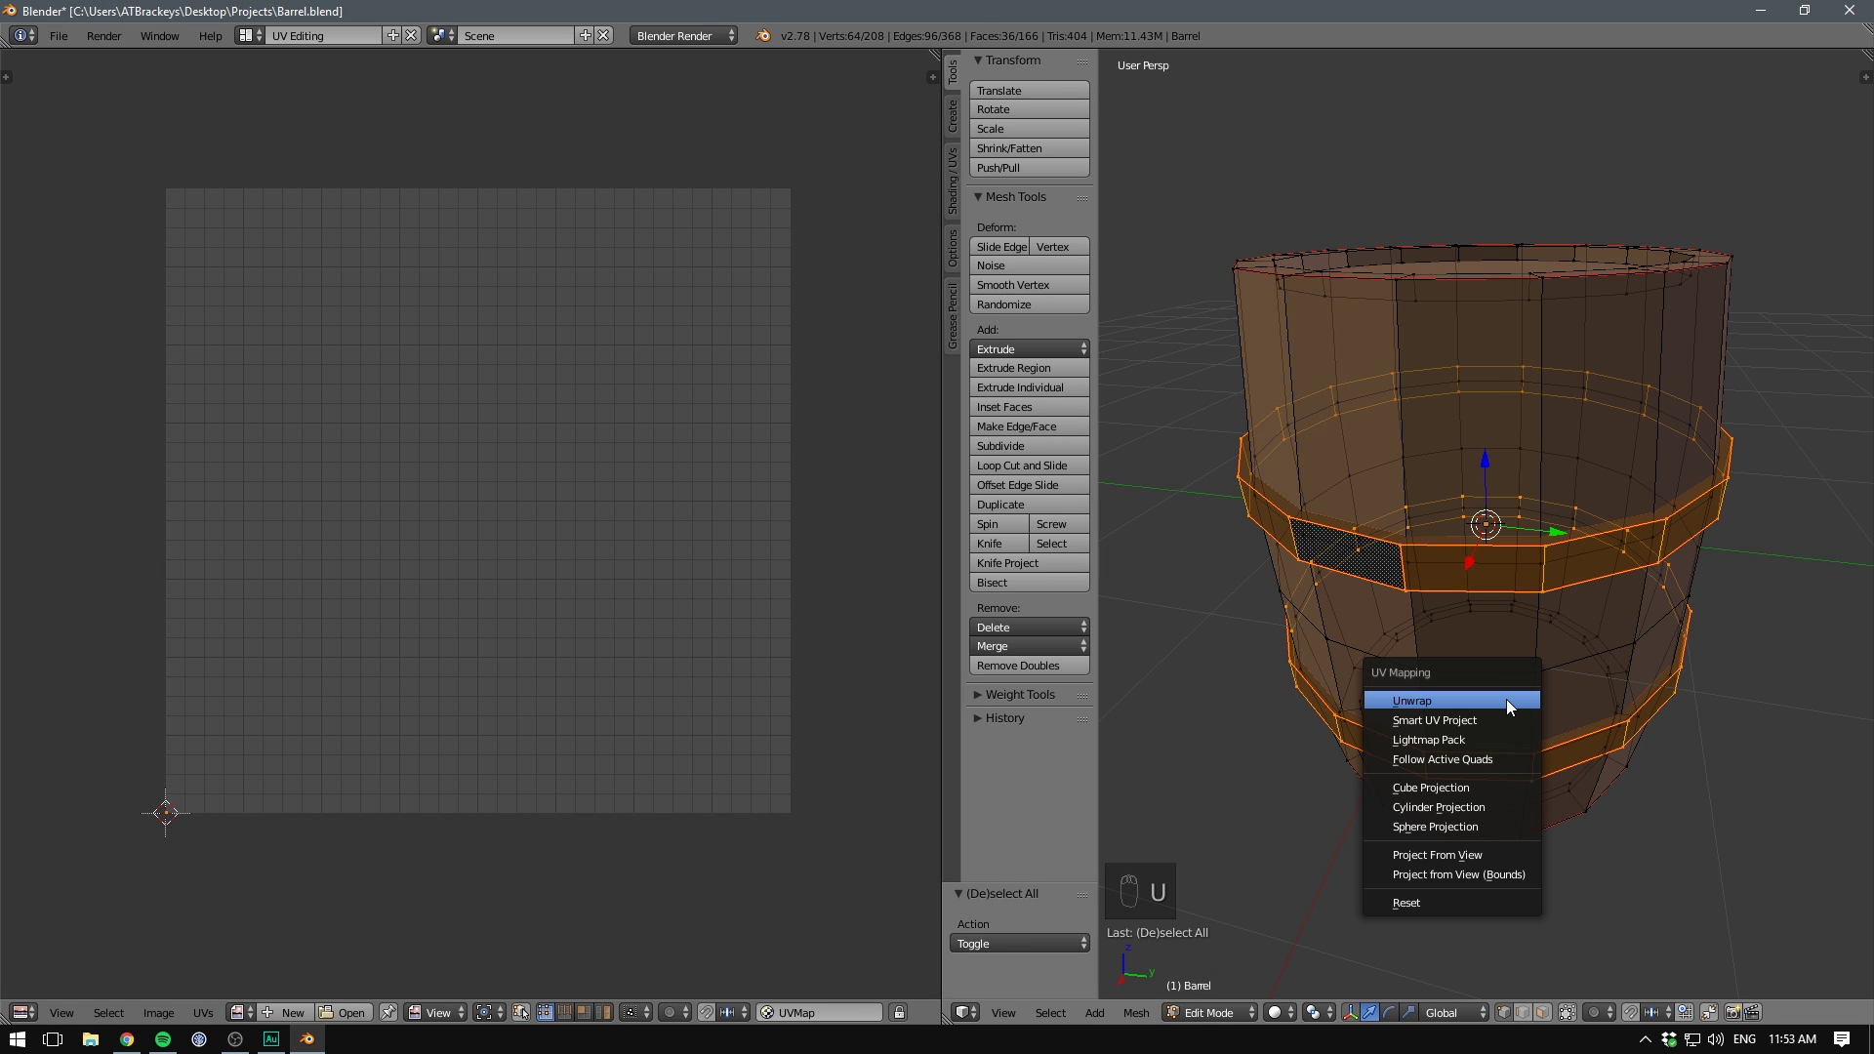
click(1506, 698)
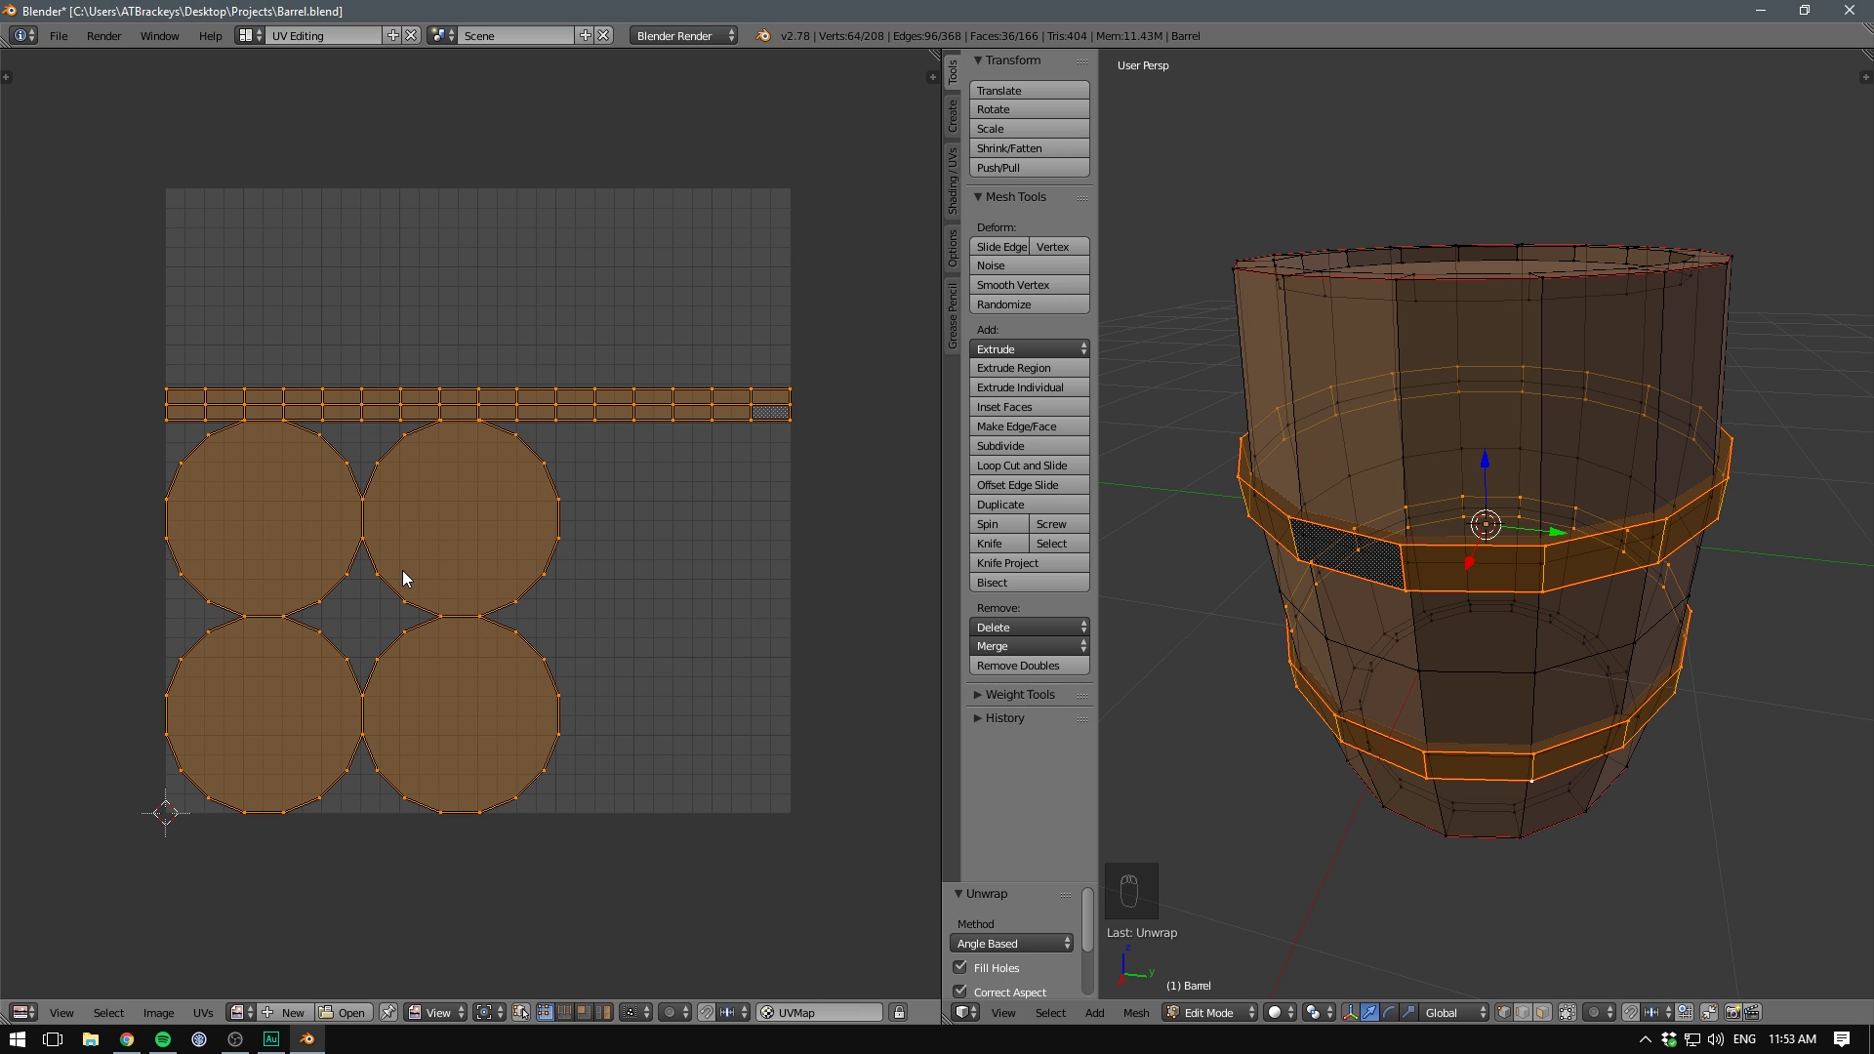
middle_drag(1385, 595, 1405, 459)
middle_drag(1132, 483, 1444, 507)
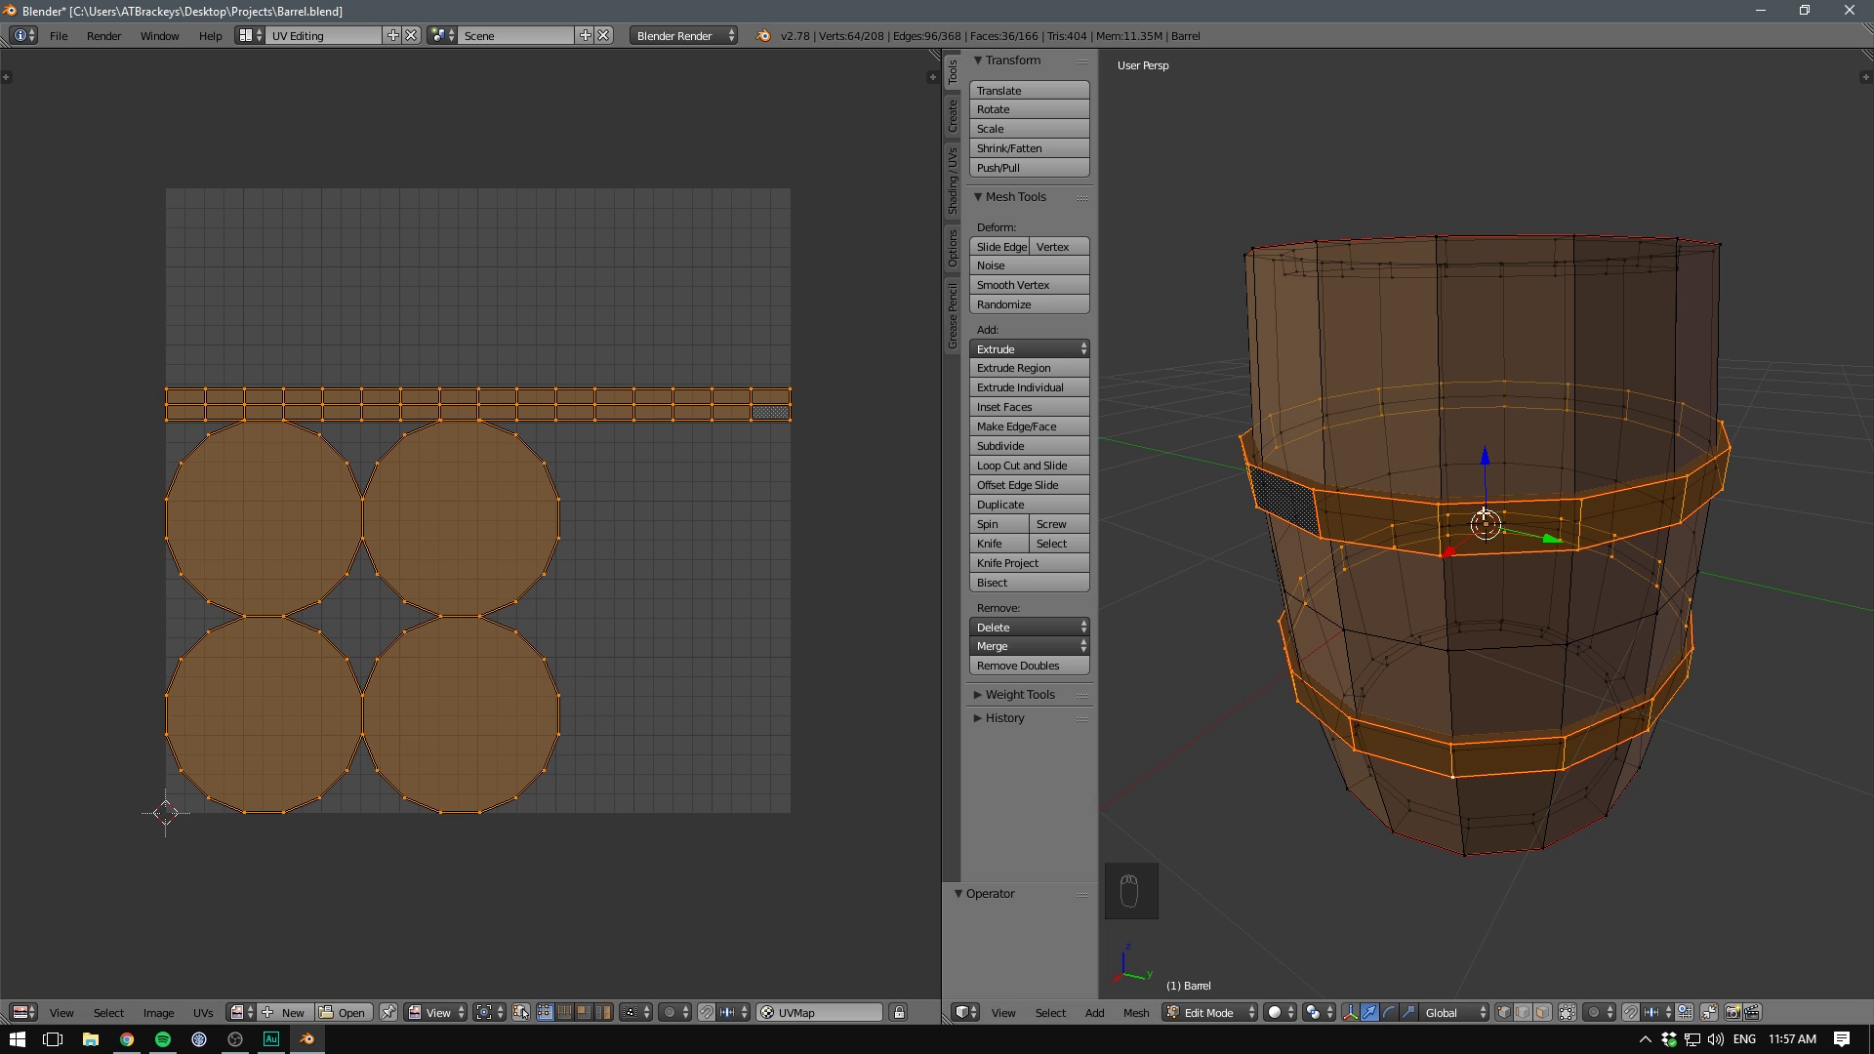
- Move the lower-right and middle-right band circles onto the lower-left circle
middle_drag(1540, 834, 1522, 834)
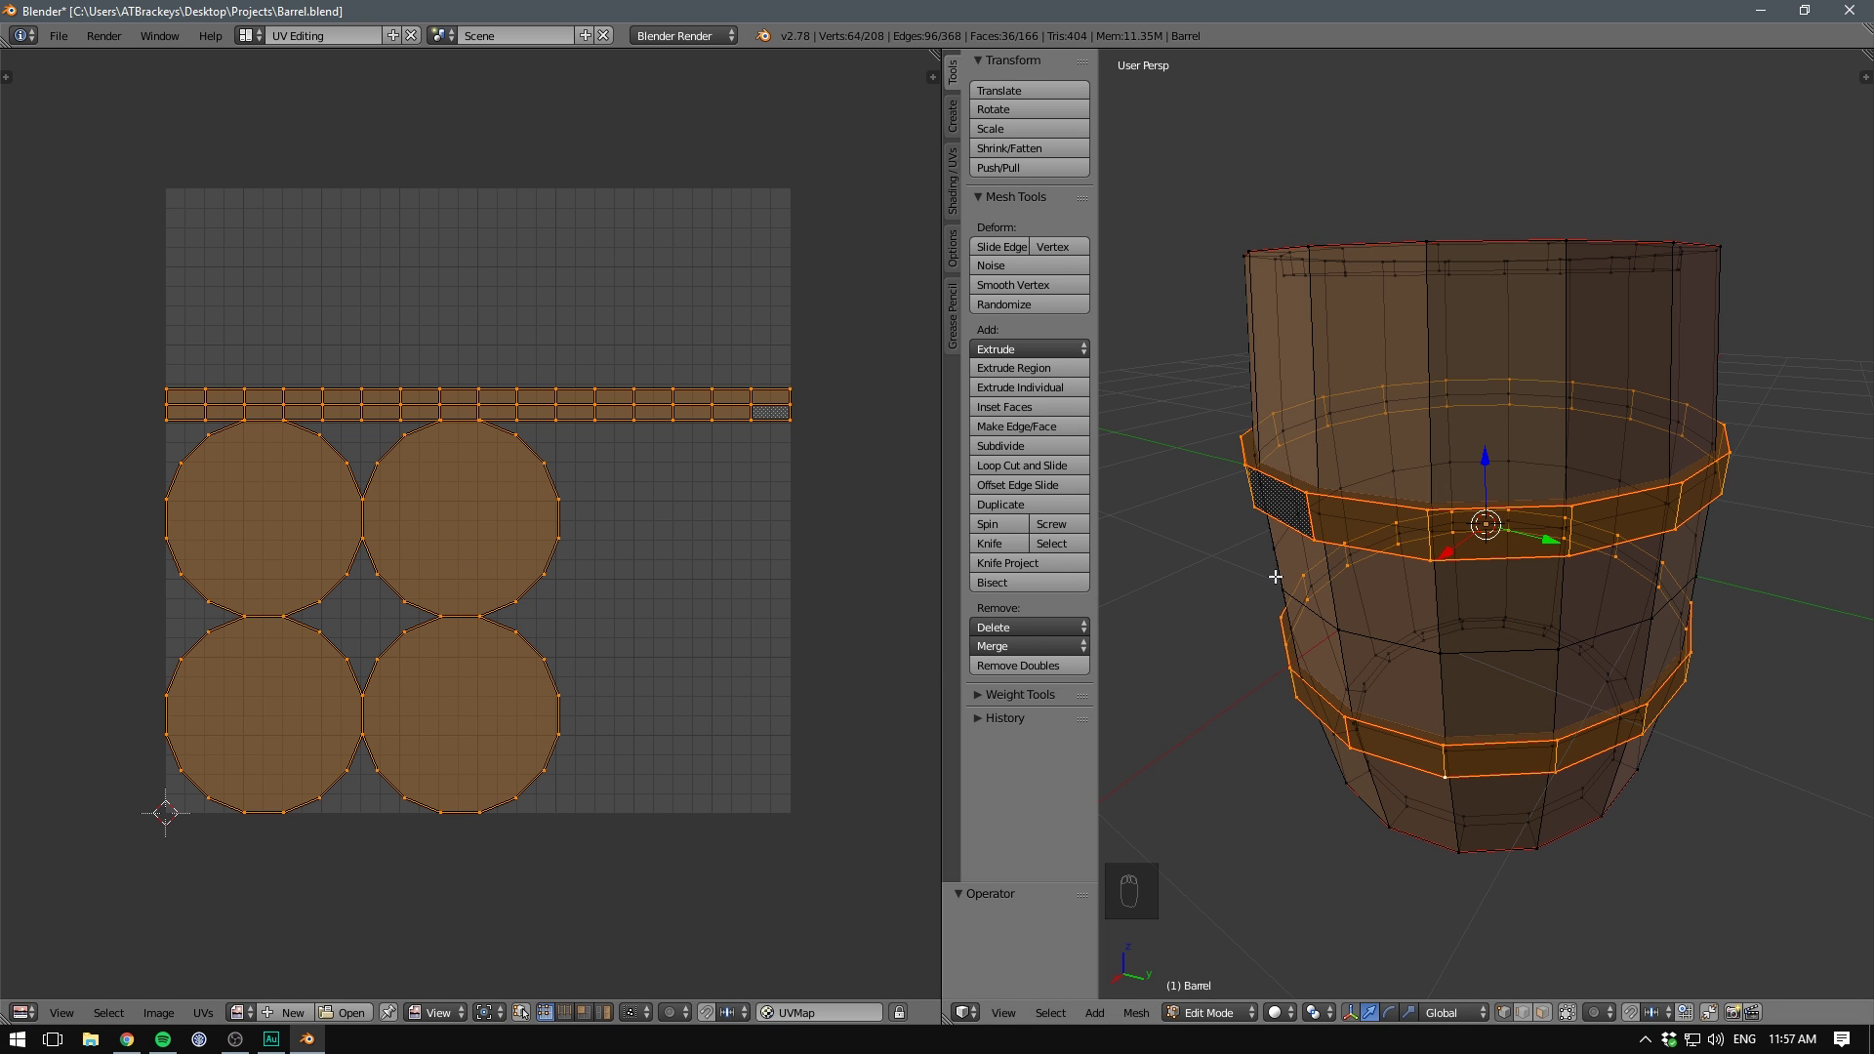
middle_drag(1342, 525, 1344, 471)
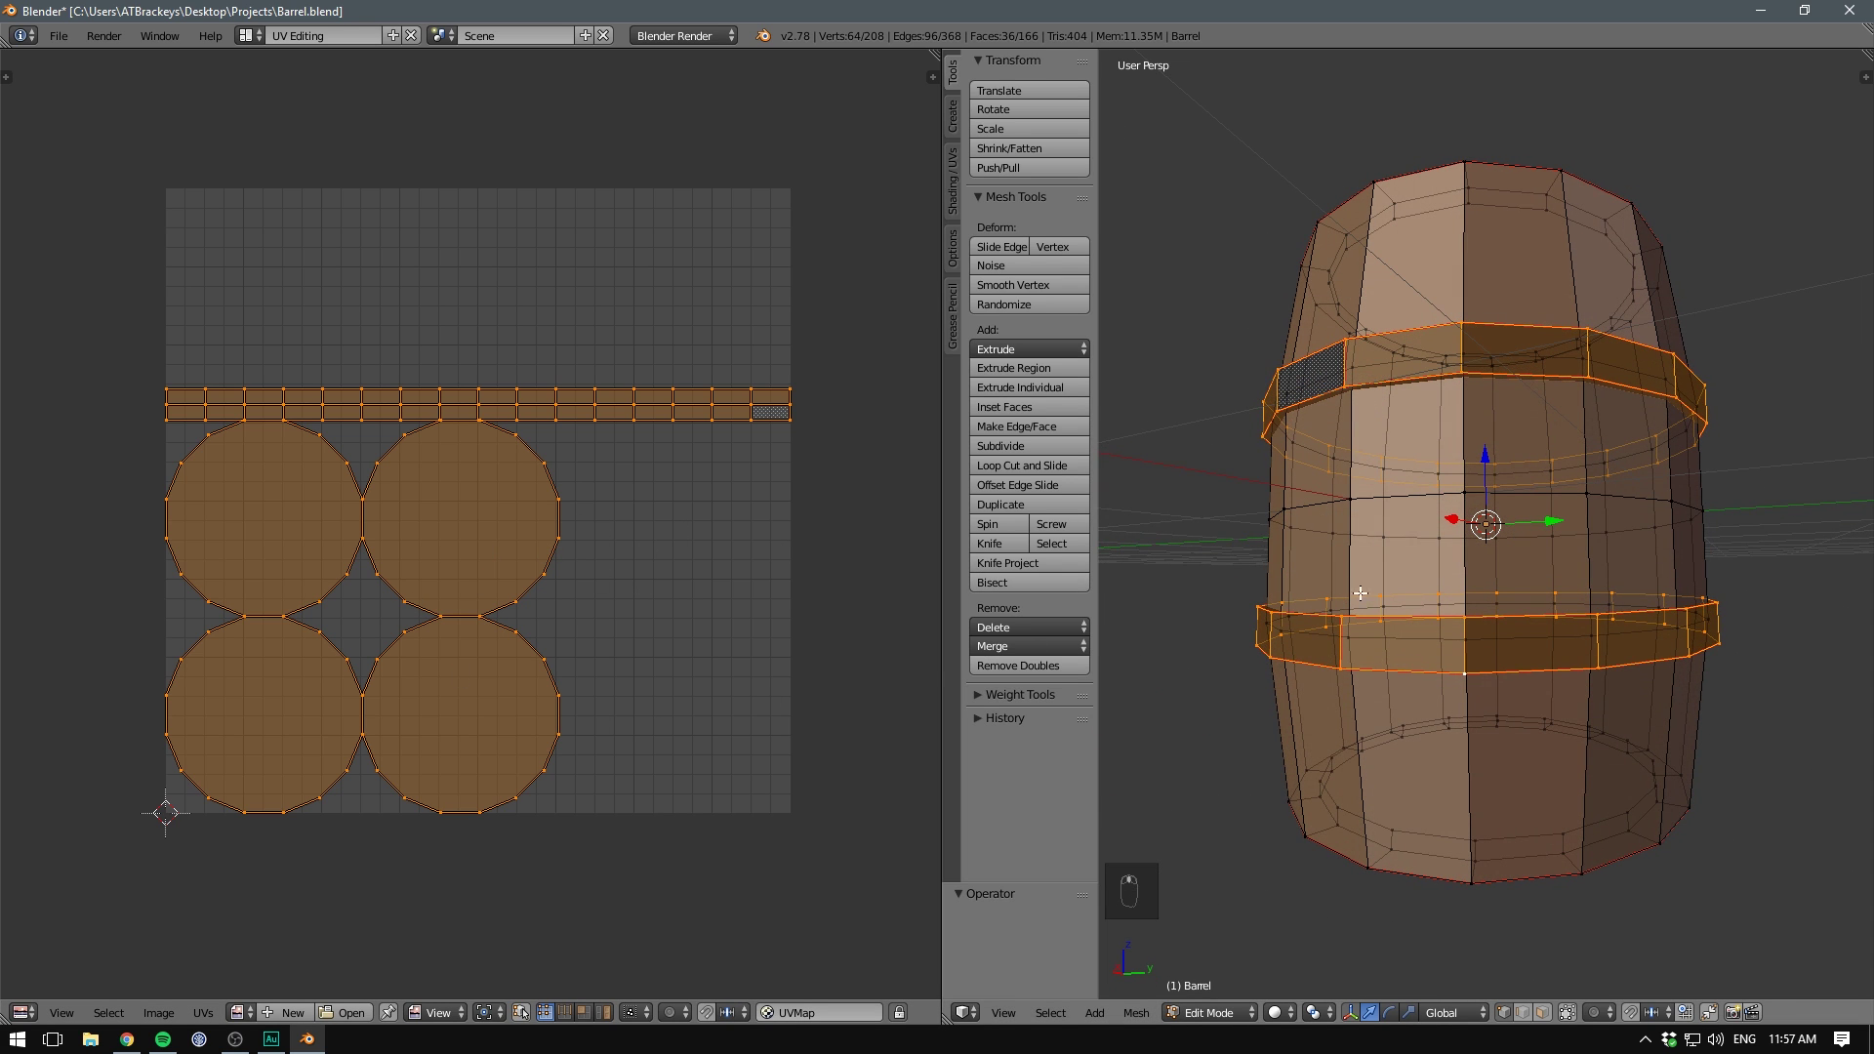
key(a)
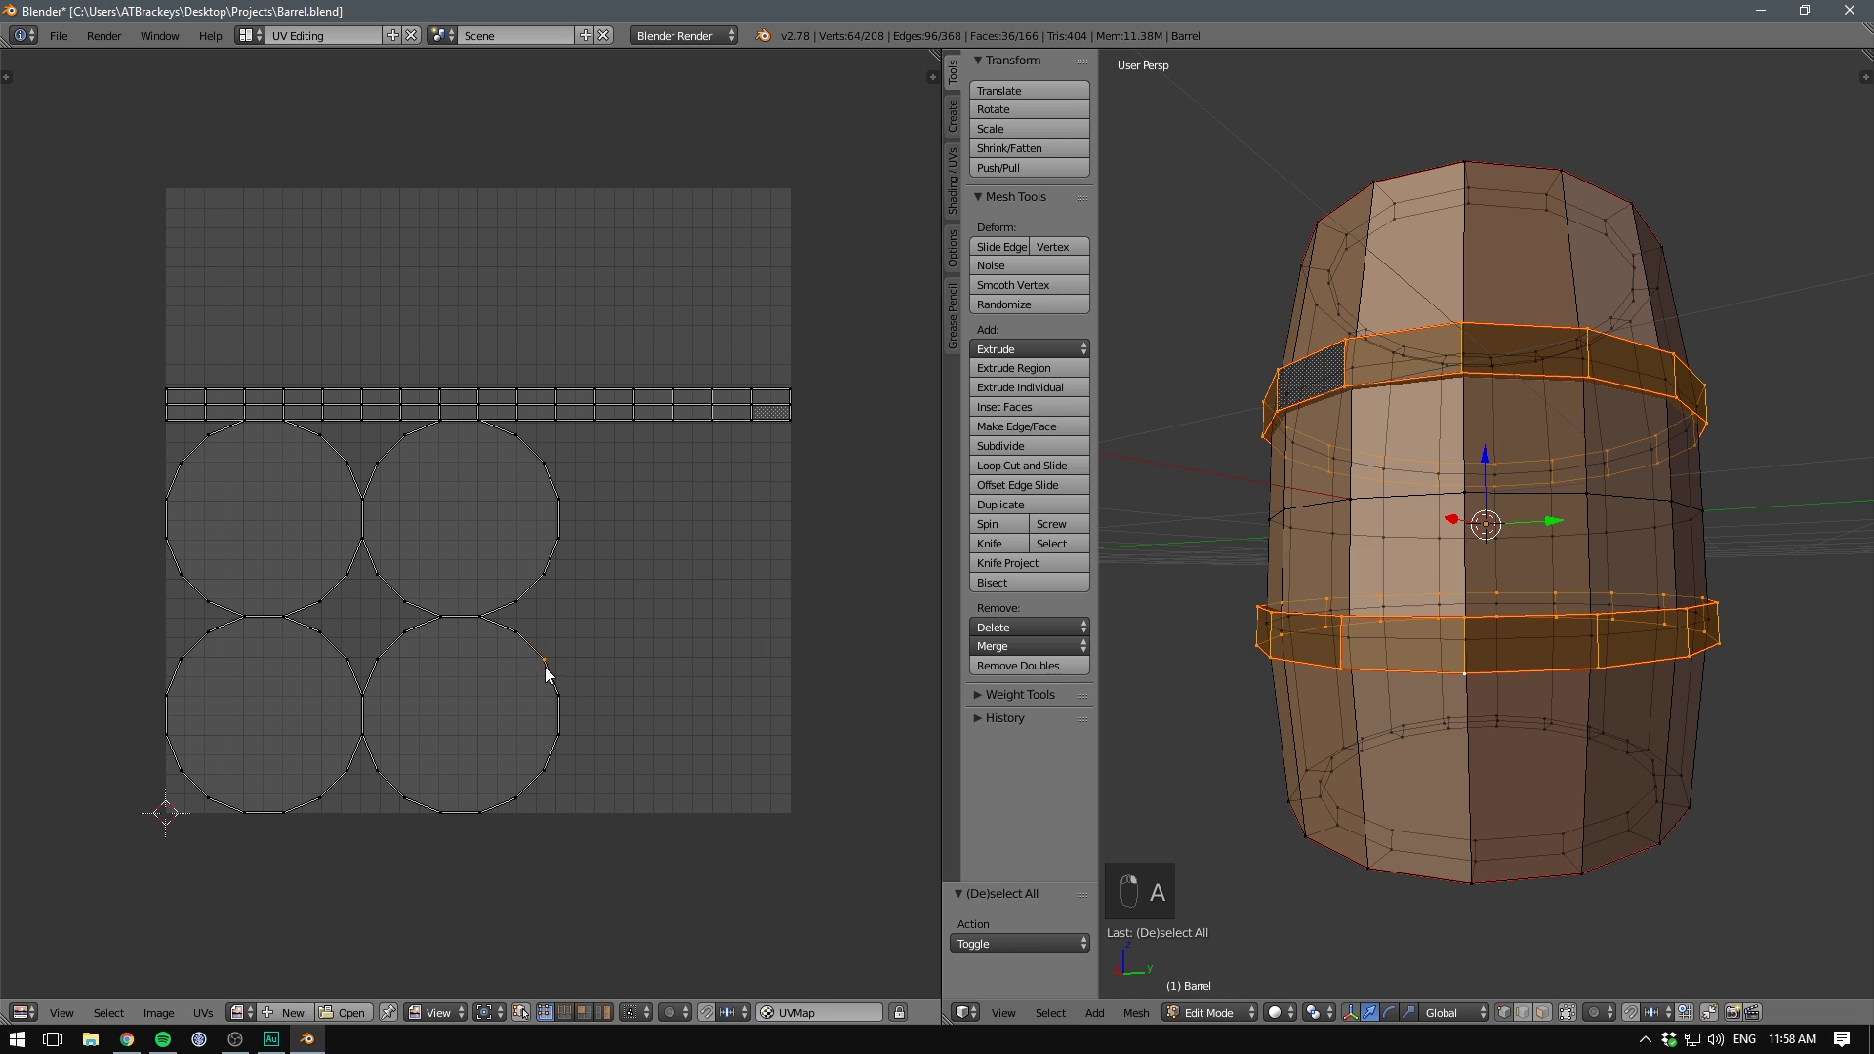
key(l)
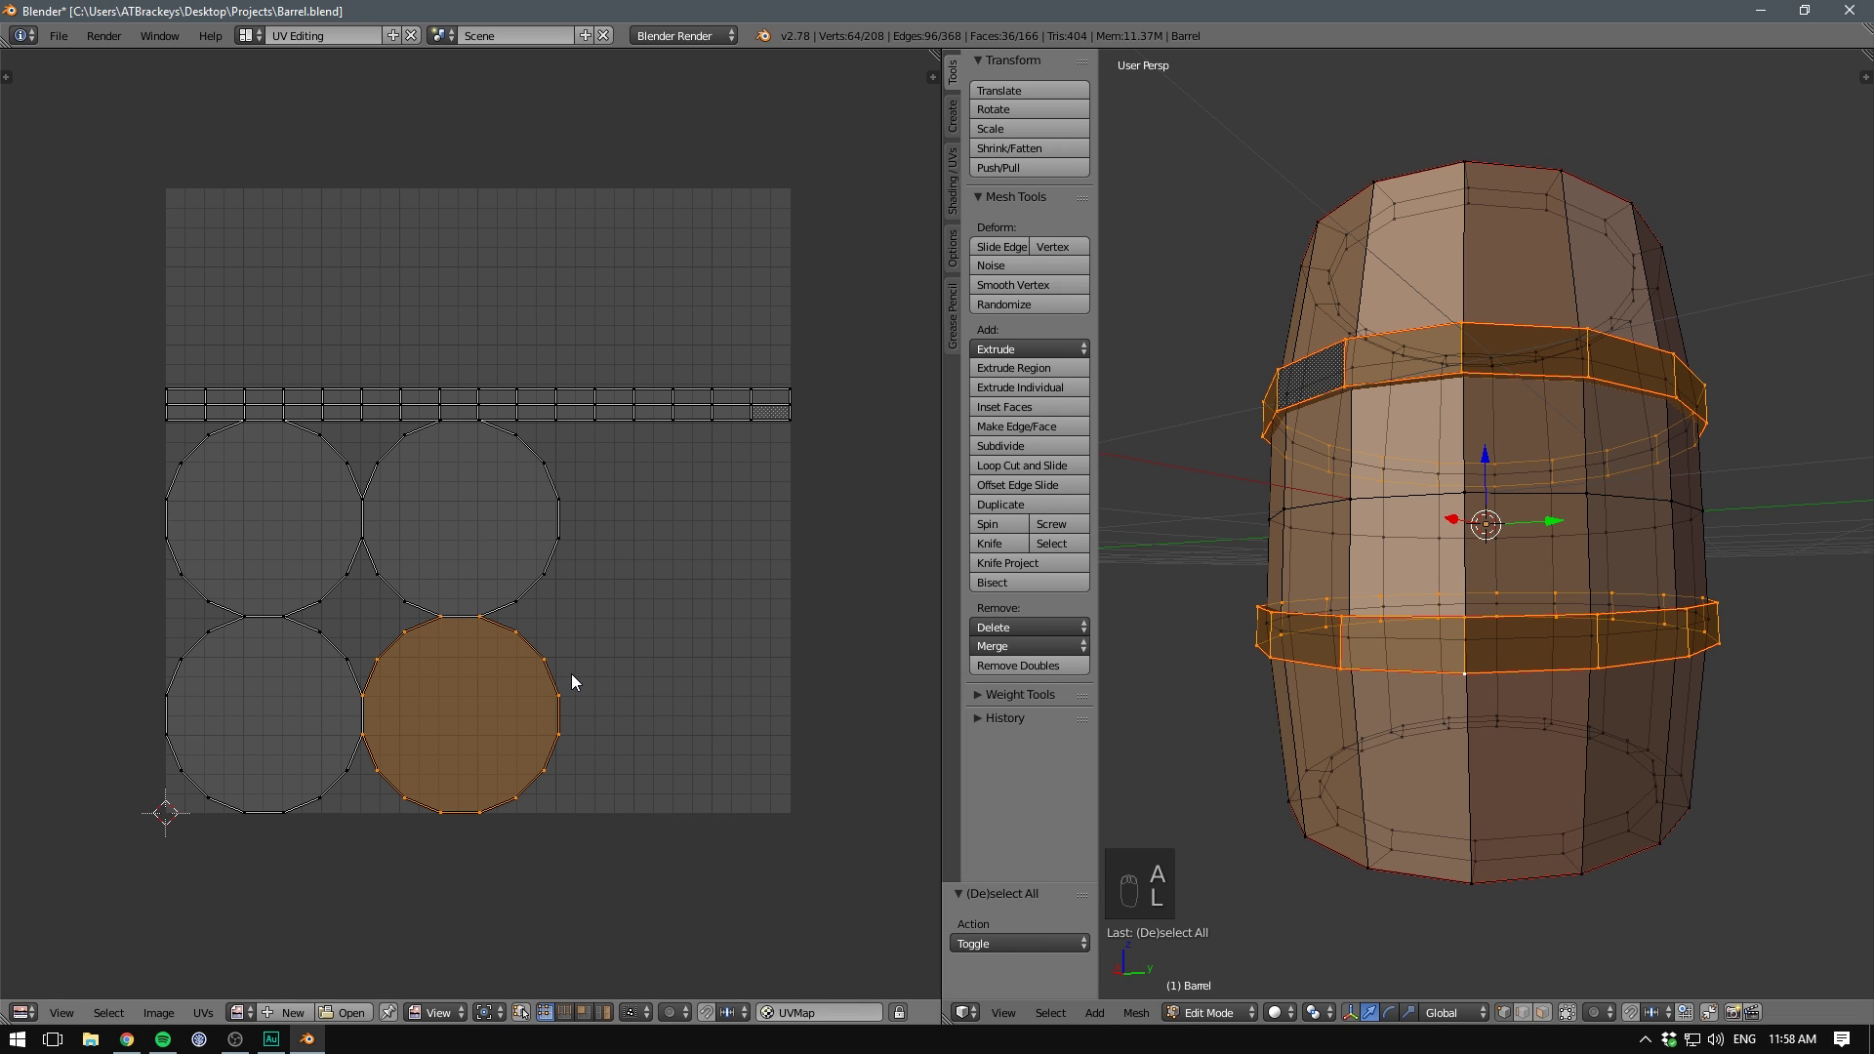
key(g)
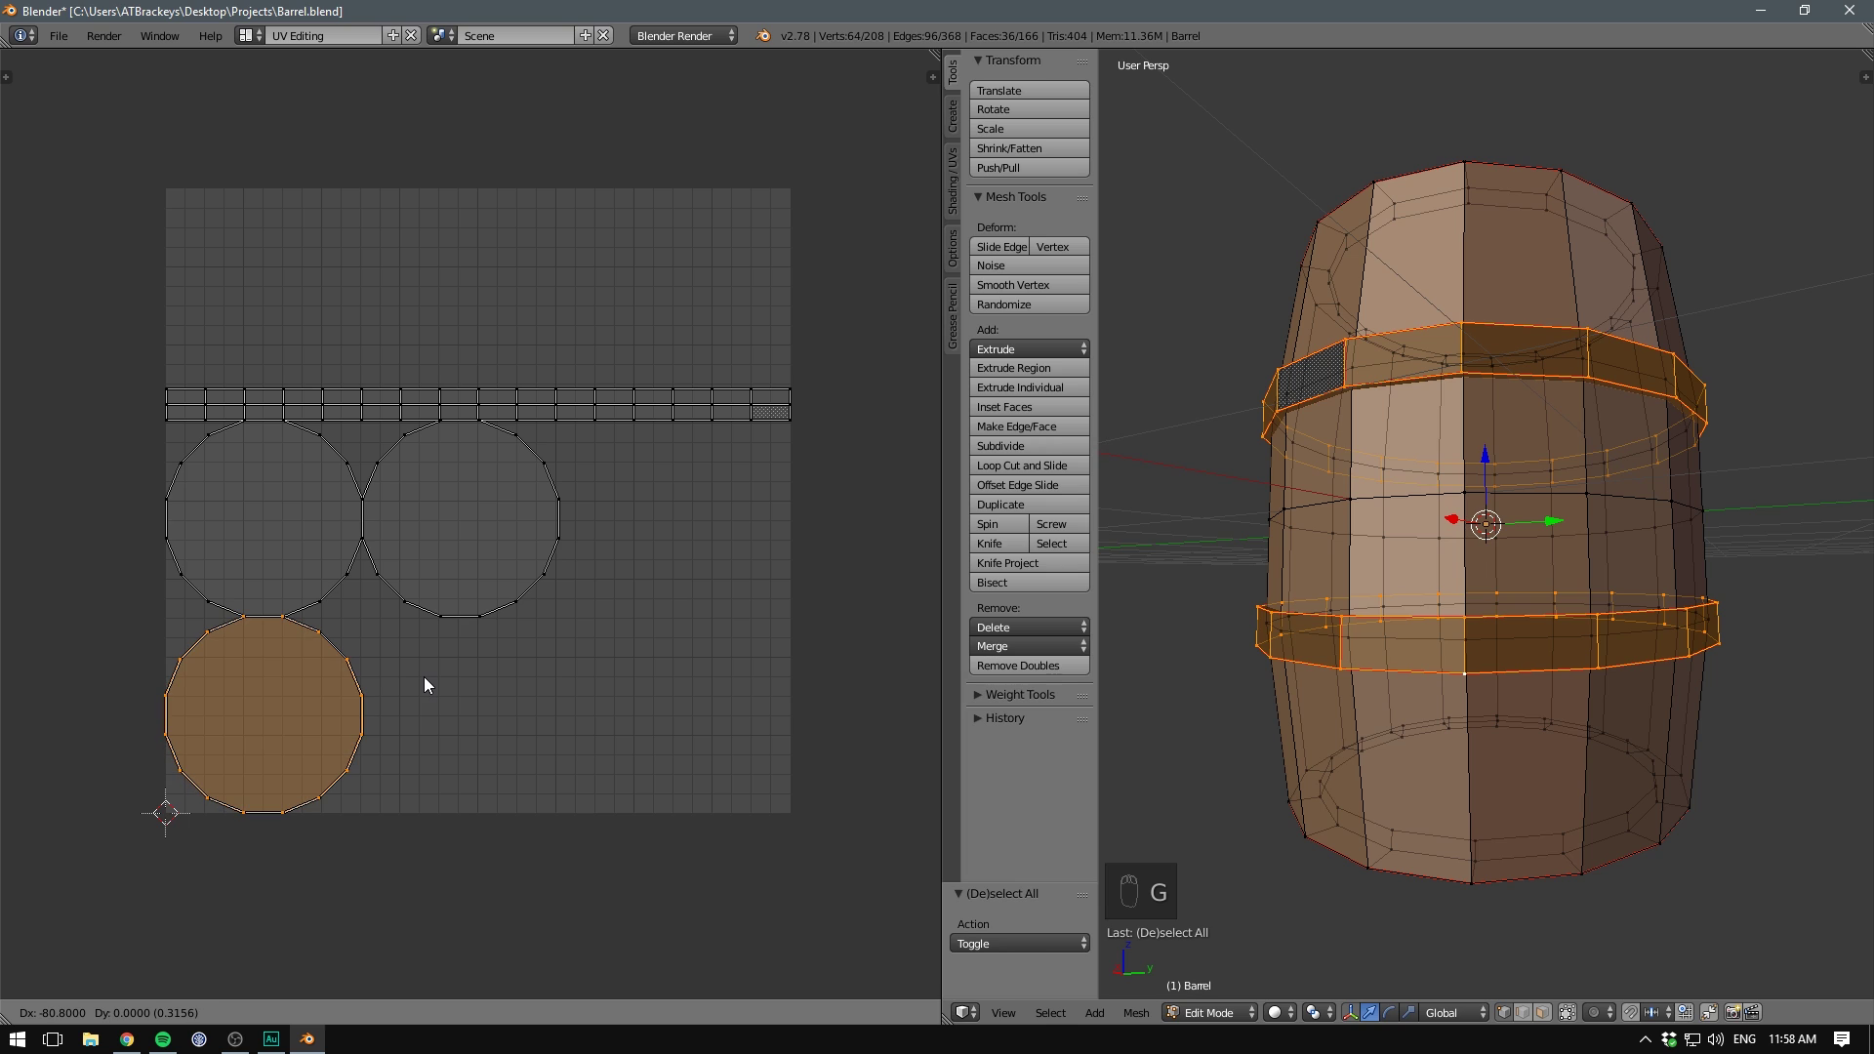
click(426, 676)
right_click(442, 617)
key(l)
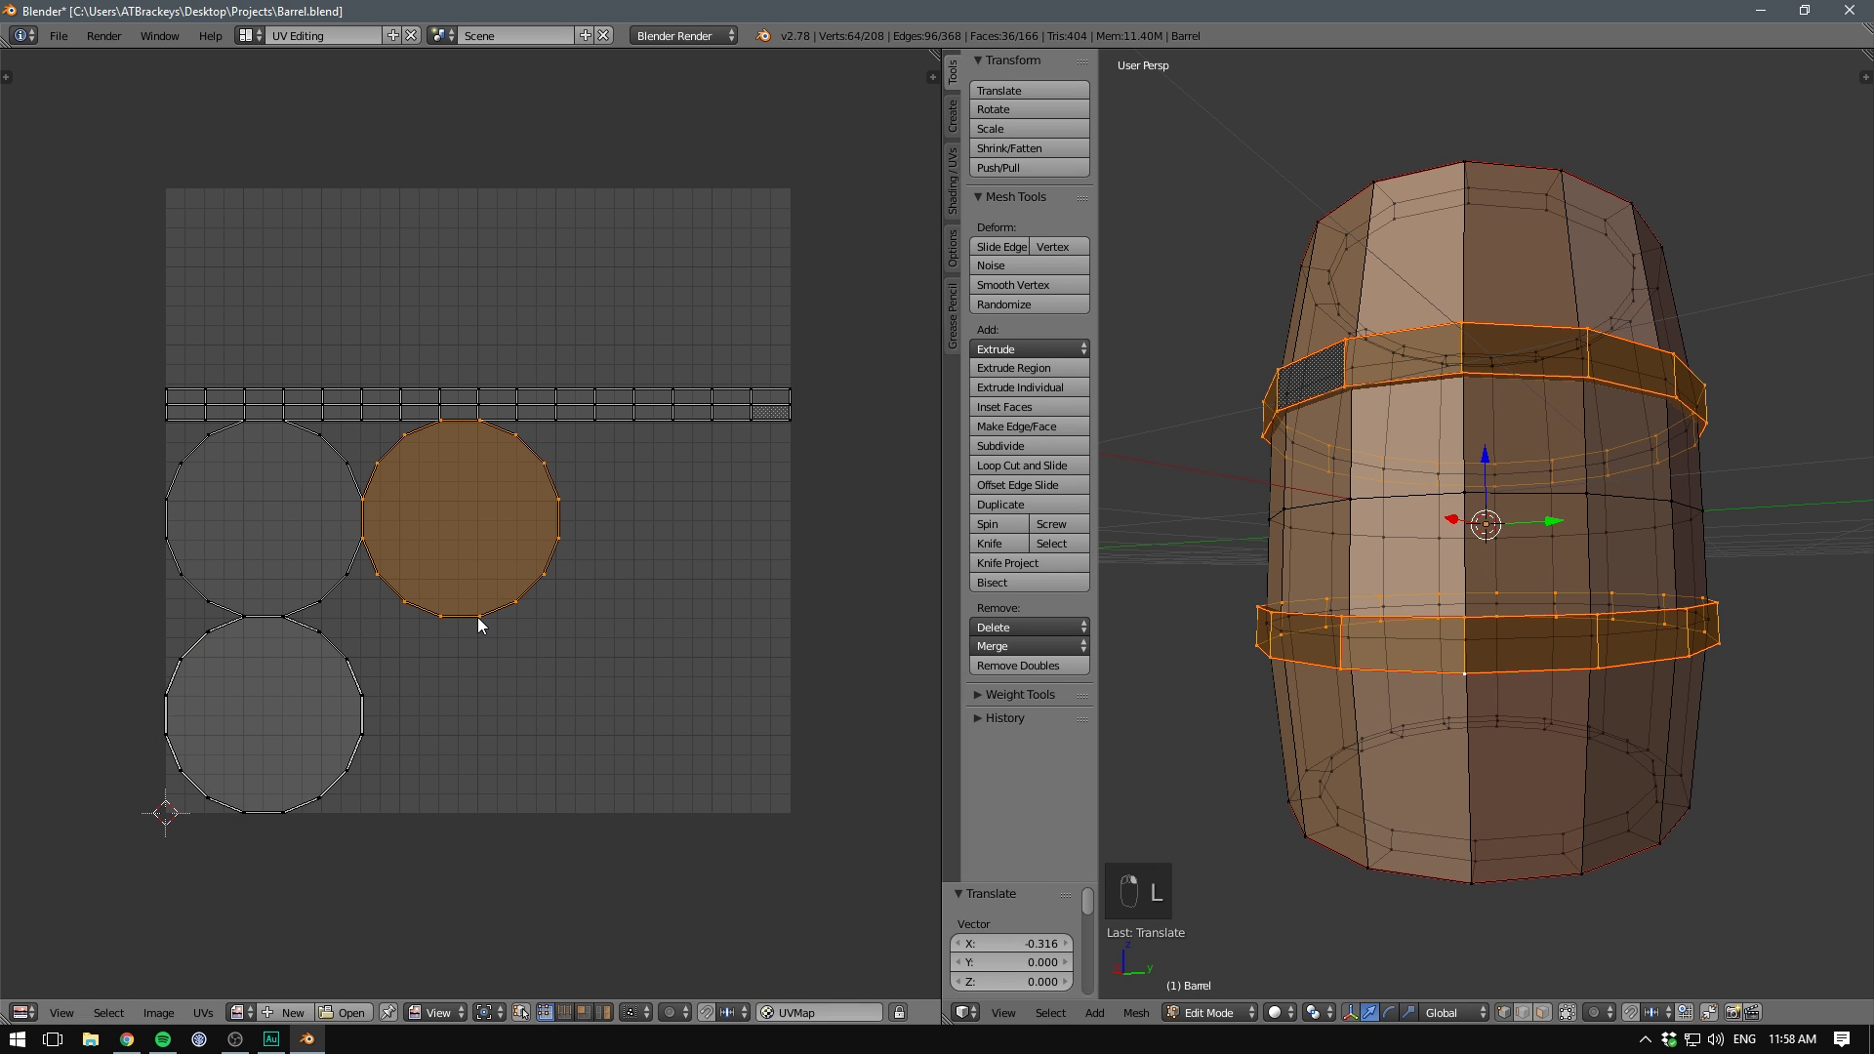
key(g)
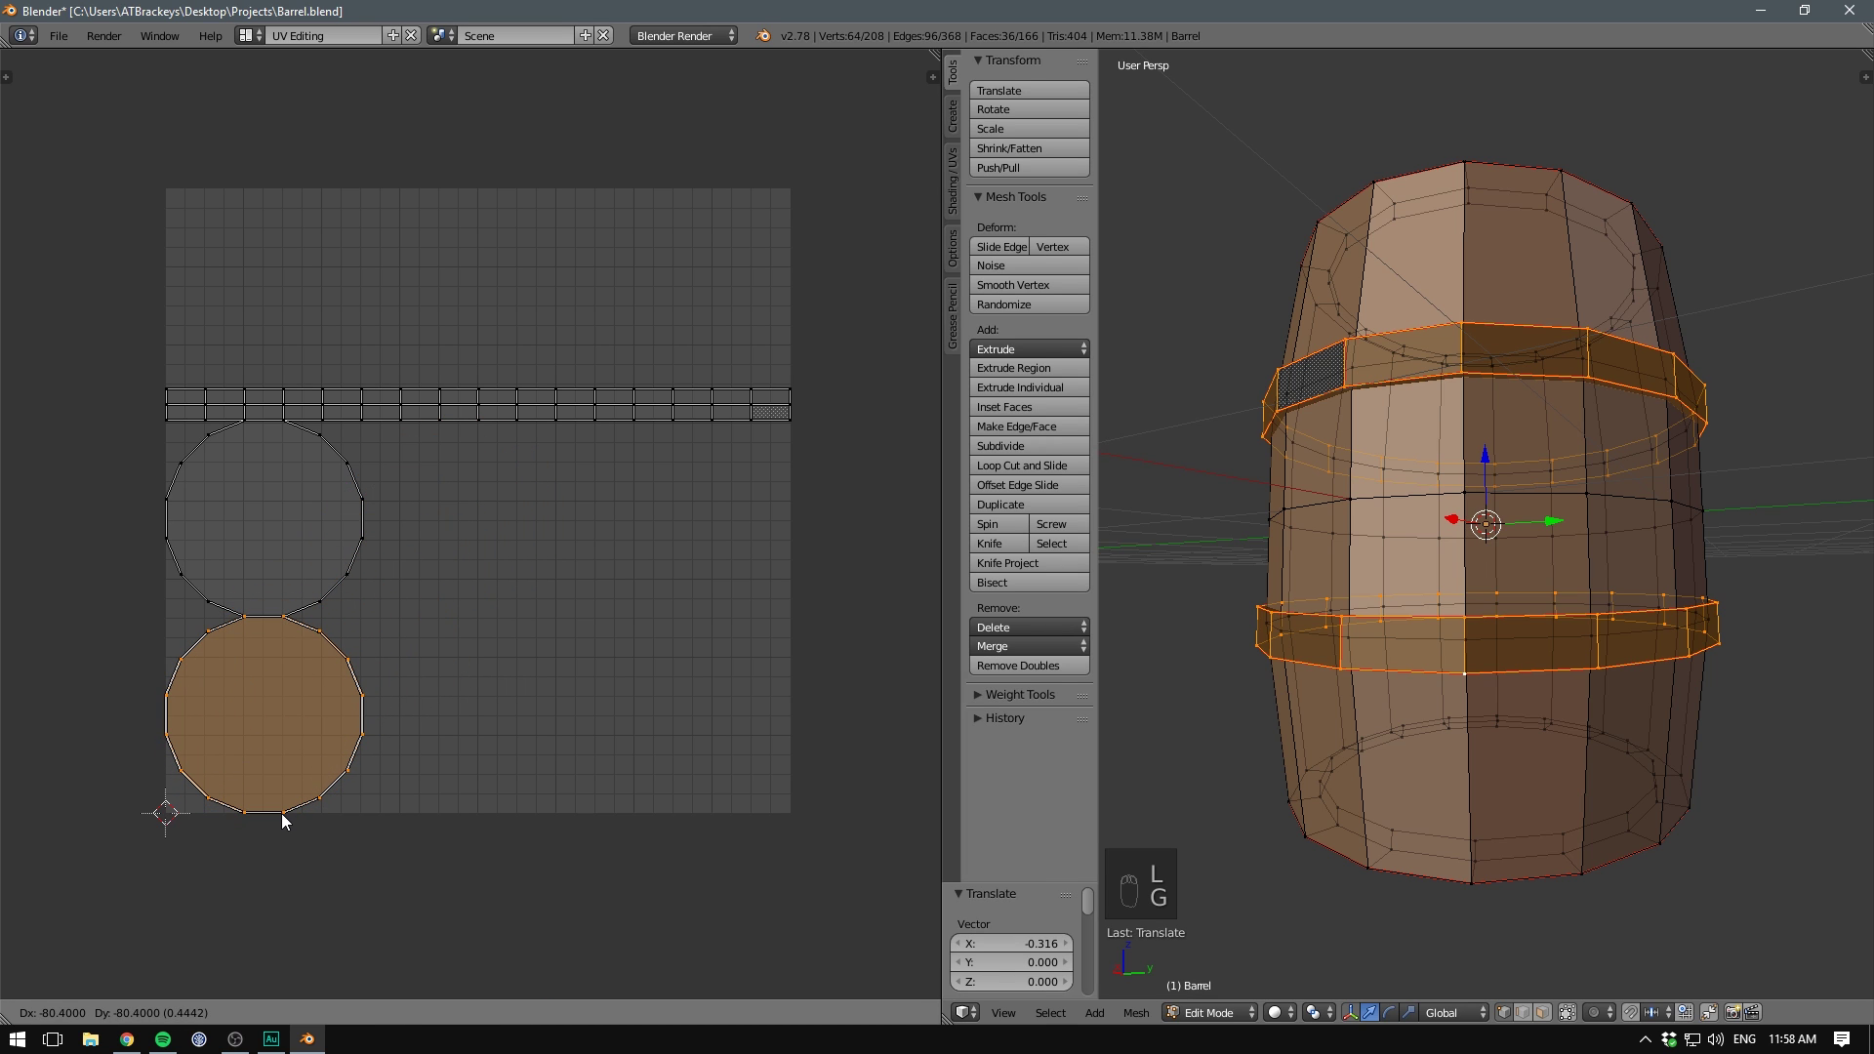
click(281, 812)
- Move the strip's lower row 0.025 up on Y to overlap the upper row
key(a)
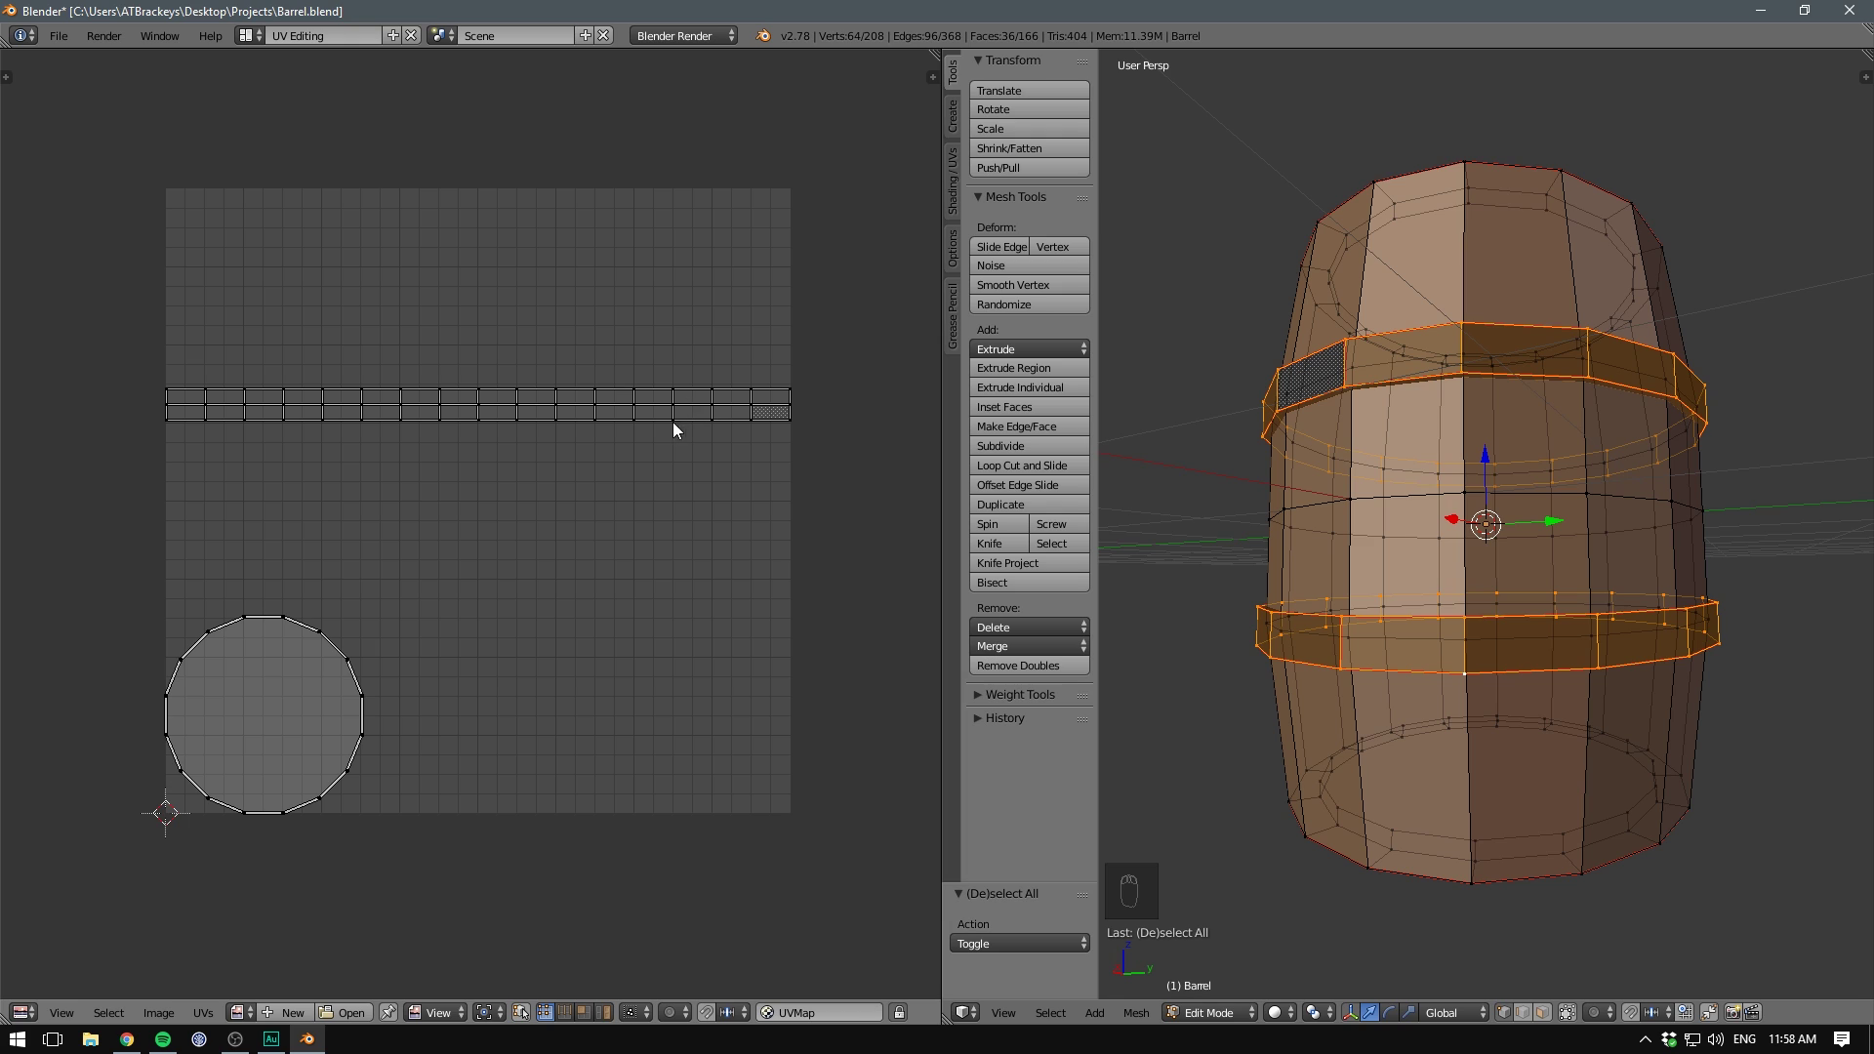
right_click(649, 465)
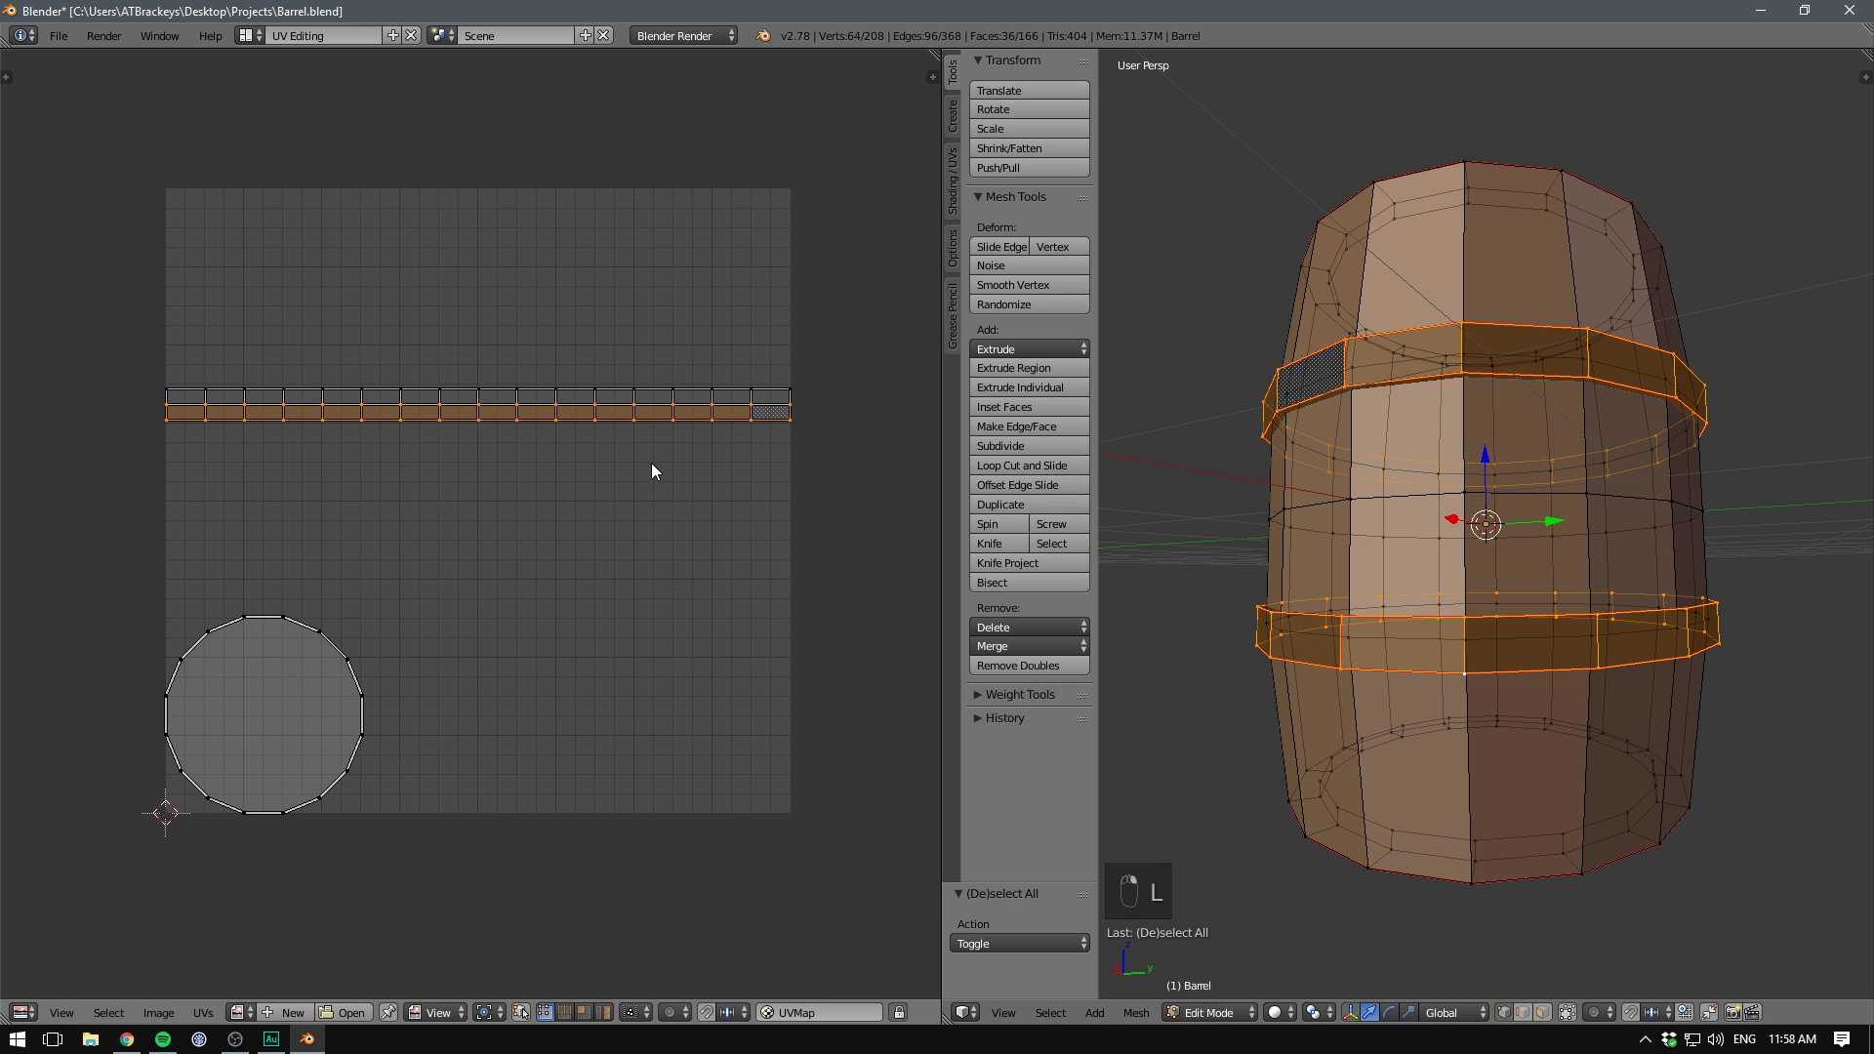
key(g)
key(y)
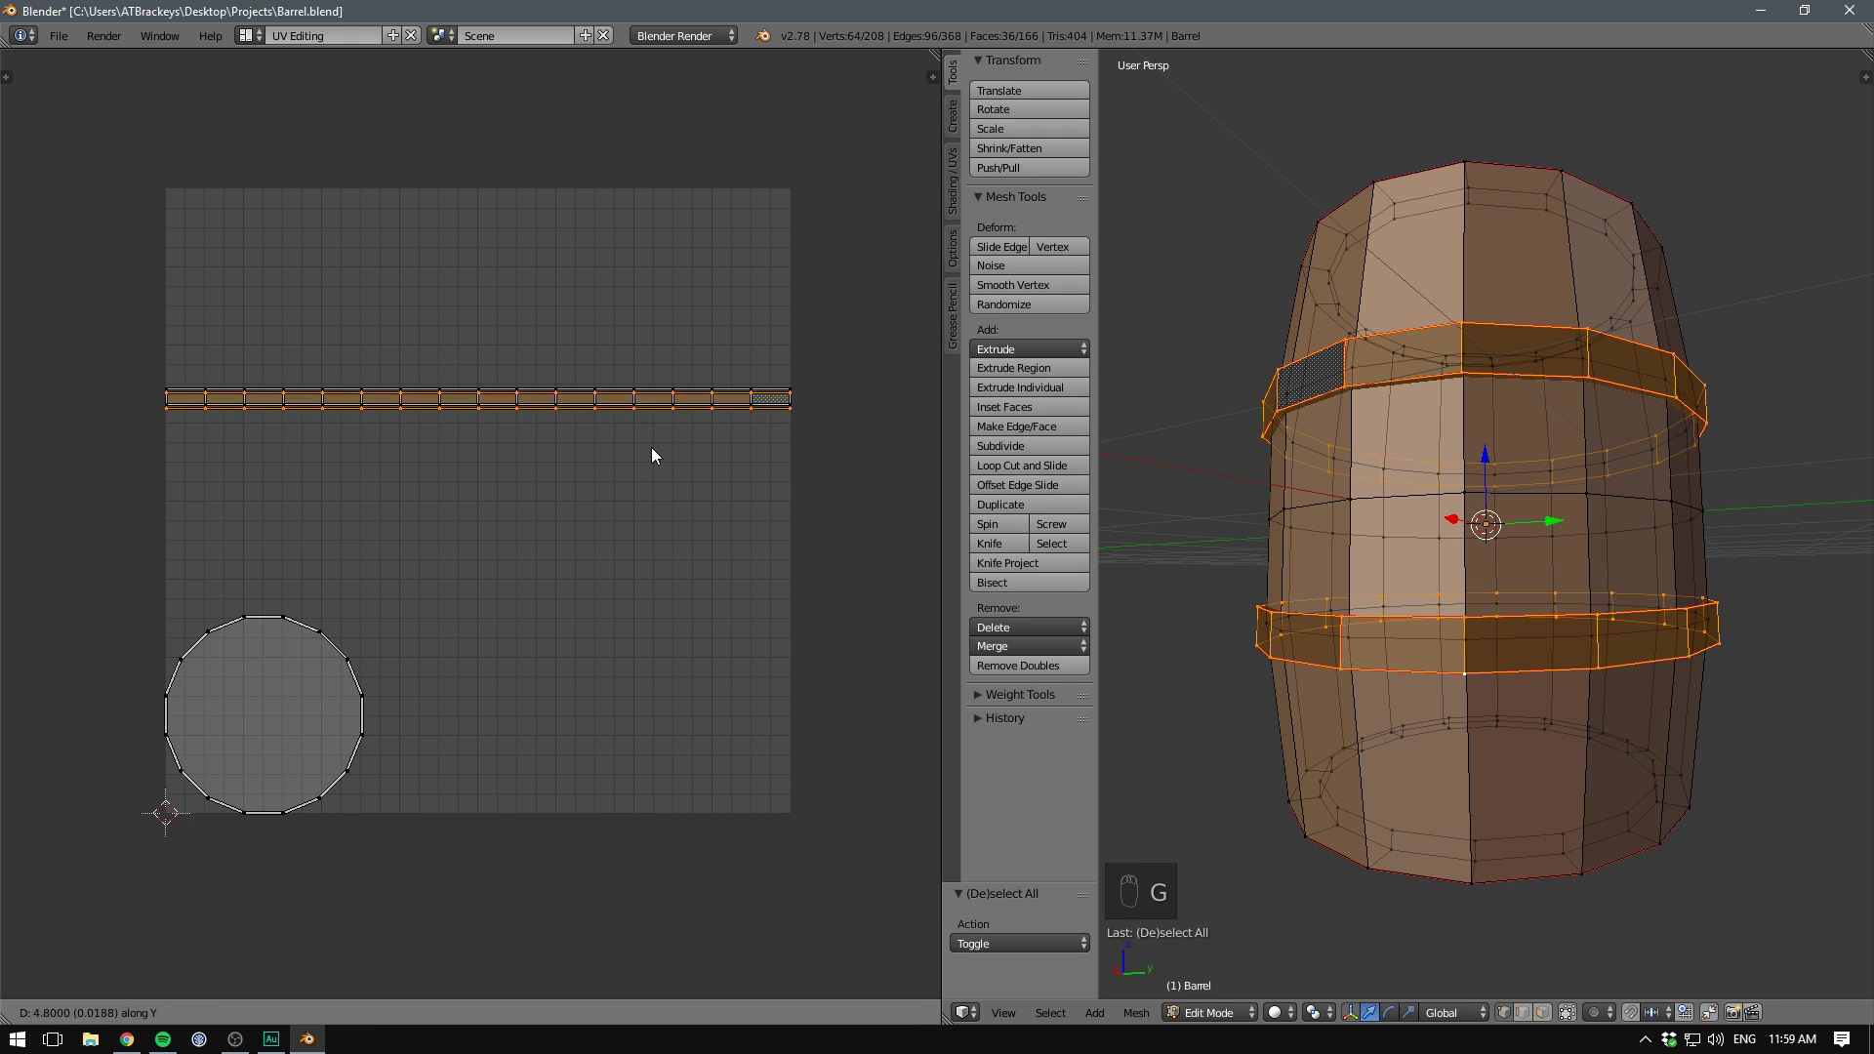
click(653, 443)
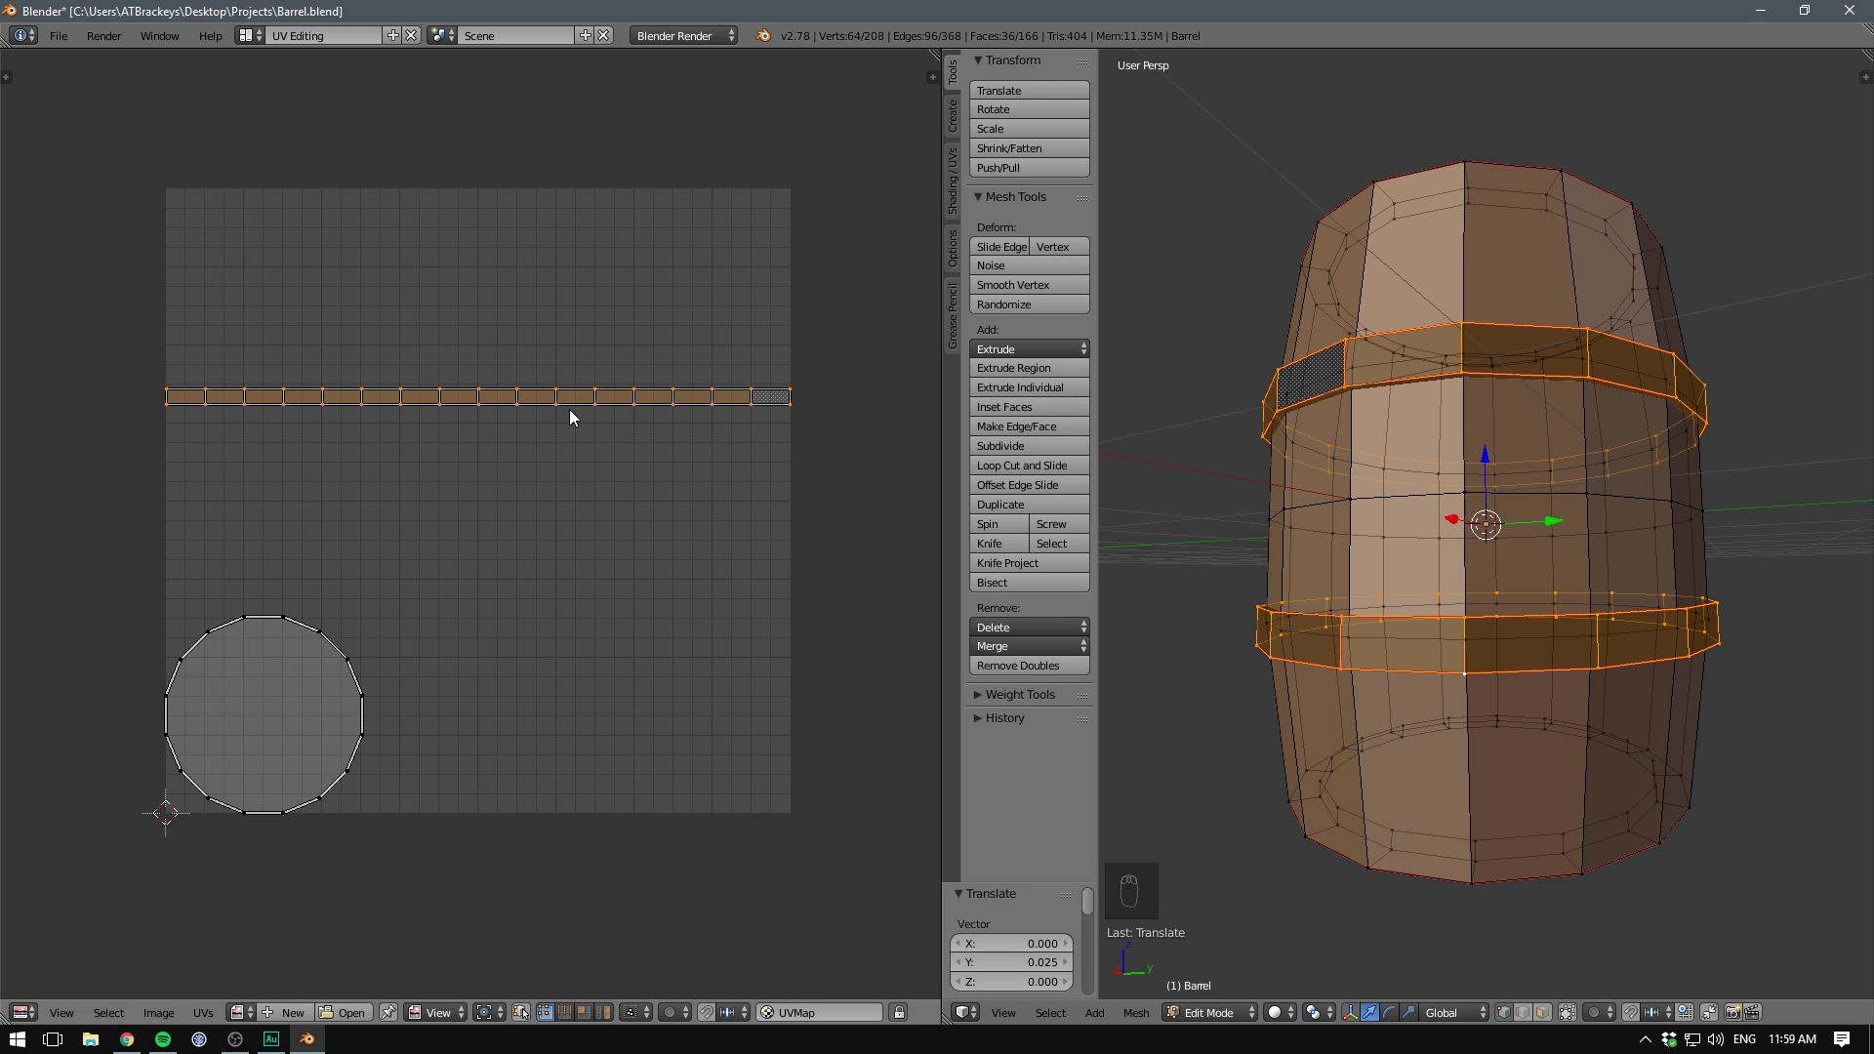
- Move the band strip to the top edge and the stacked circle to the upper right
key(b)
drag(111, 336, 855, 471)
key(g)
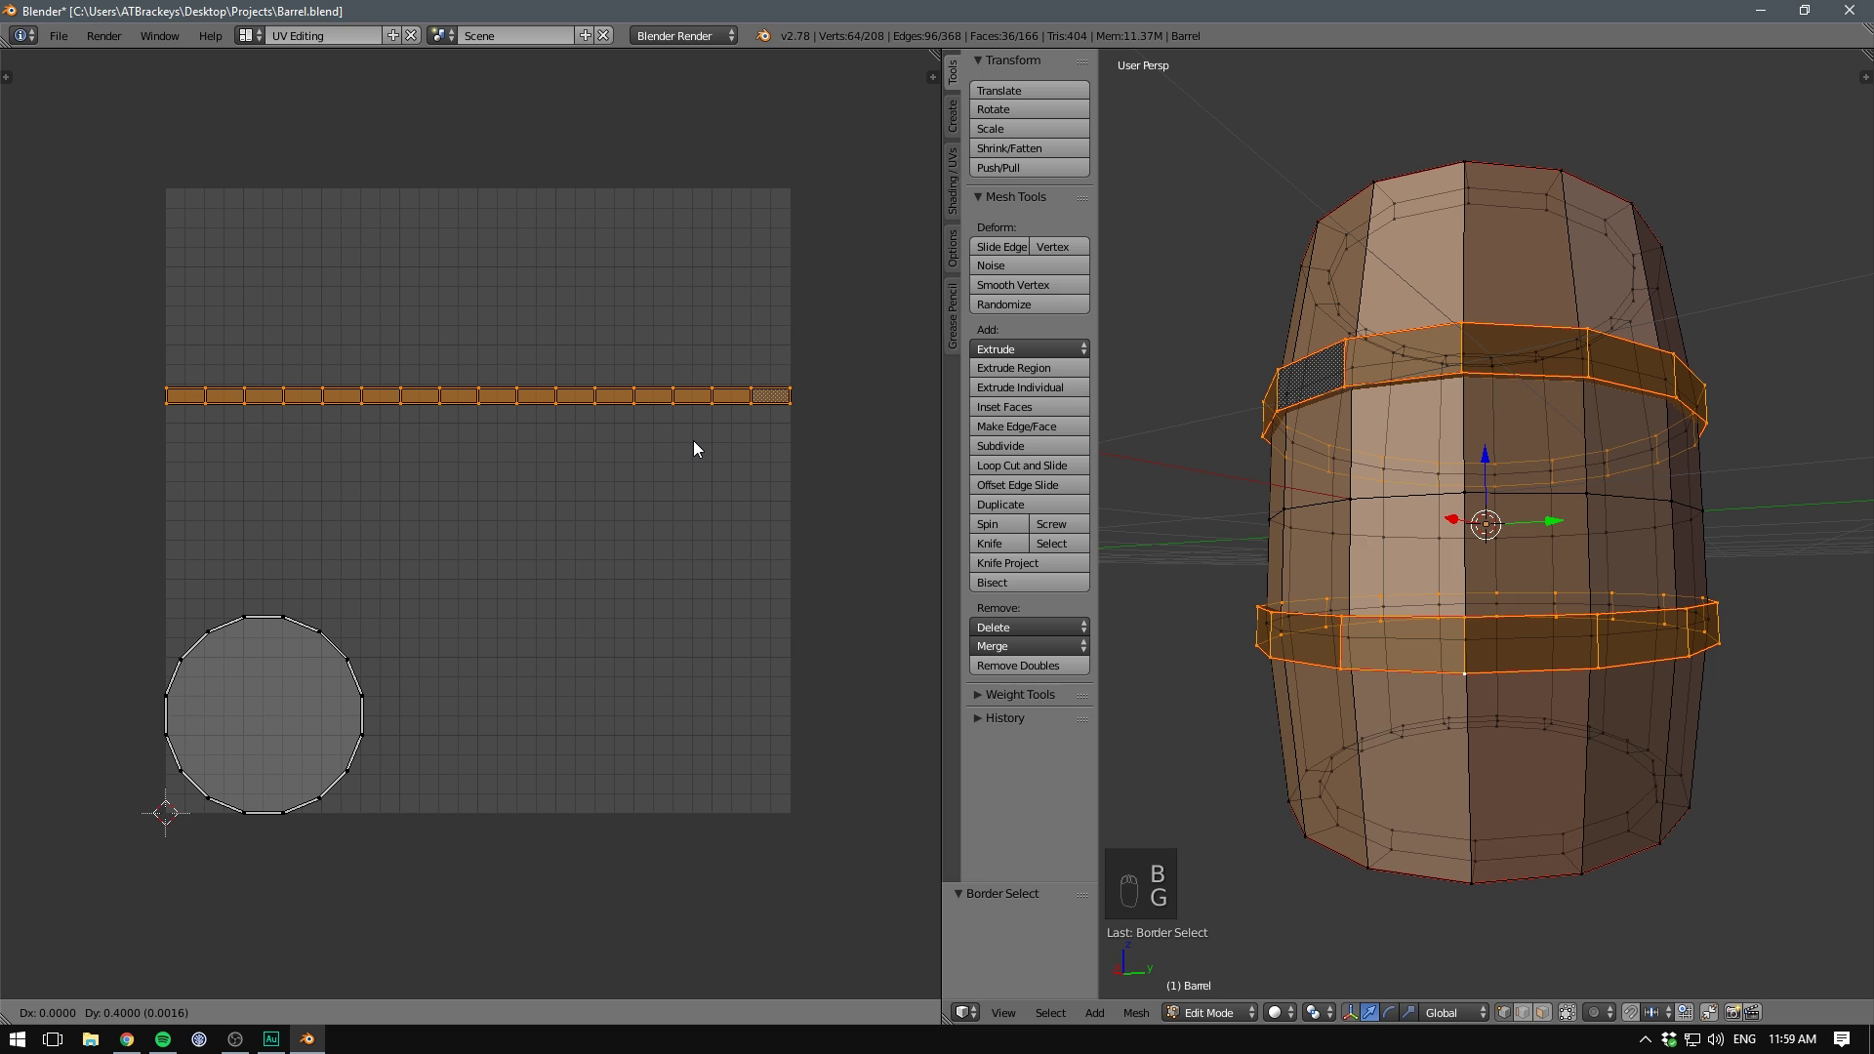
right_click(691, 312)
key(b)
drag(58, 565, 471, 875)
key(g)
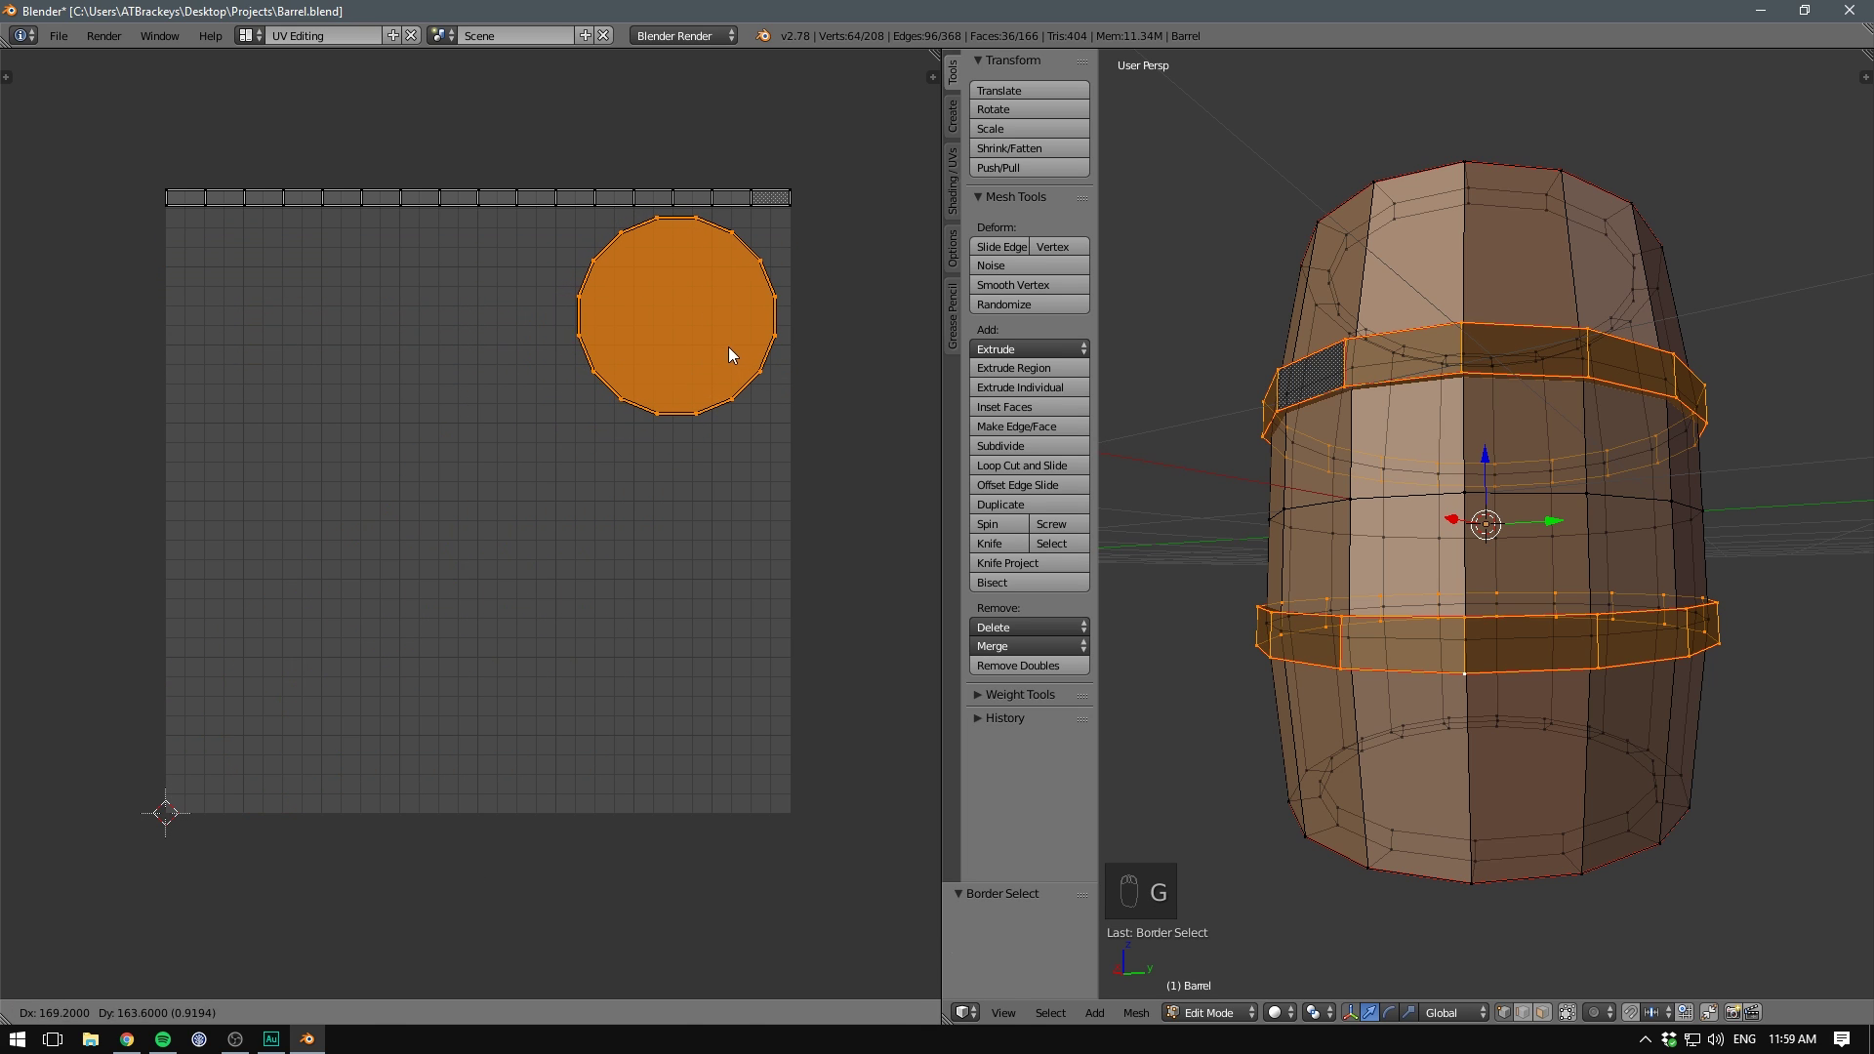
click(728, 347)
- Reposition the two ring UV islands and scale them up by 1.088
key(a)
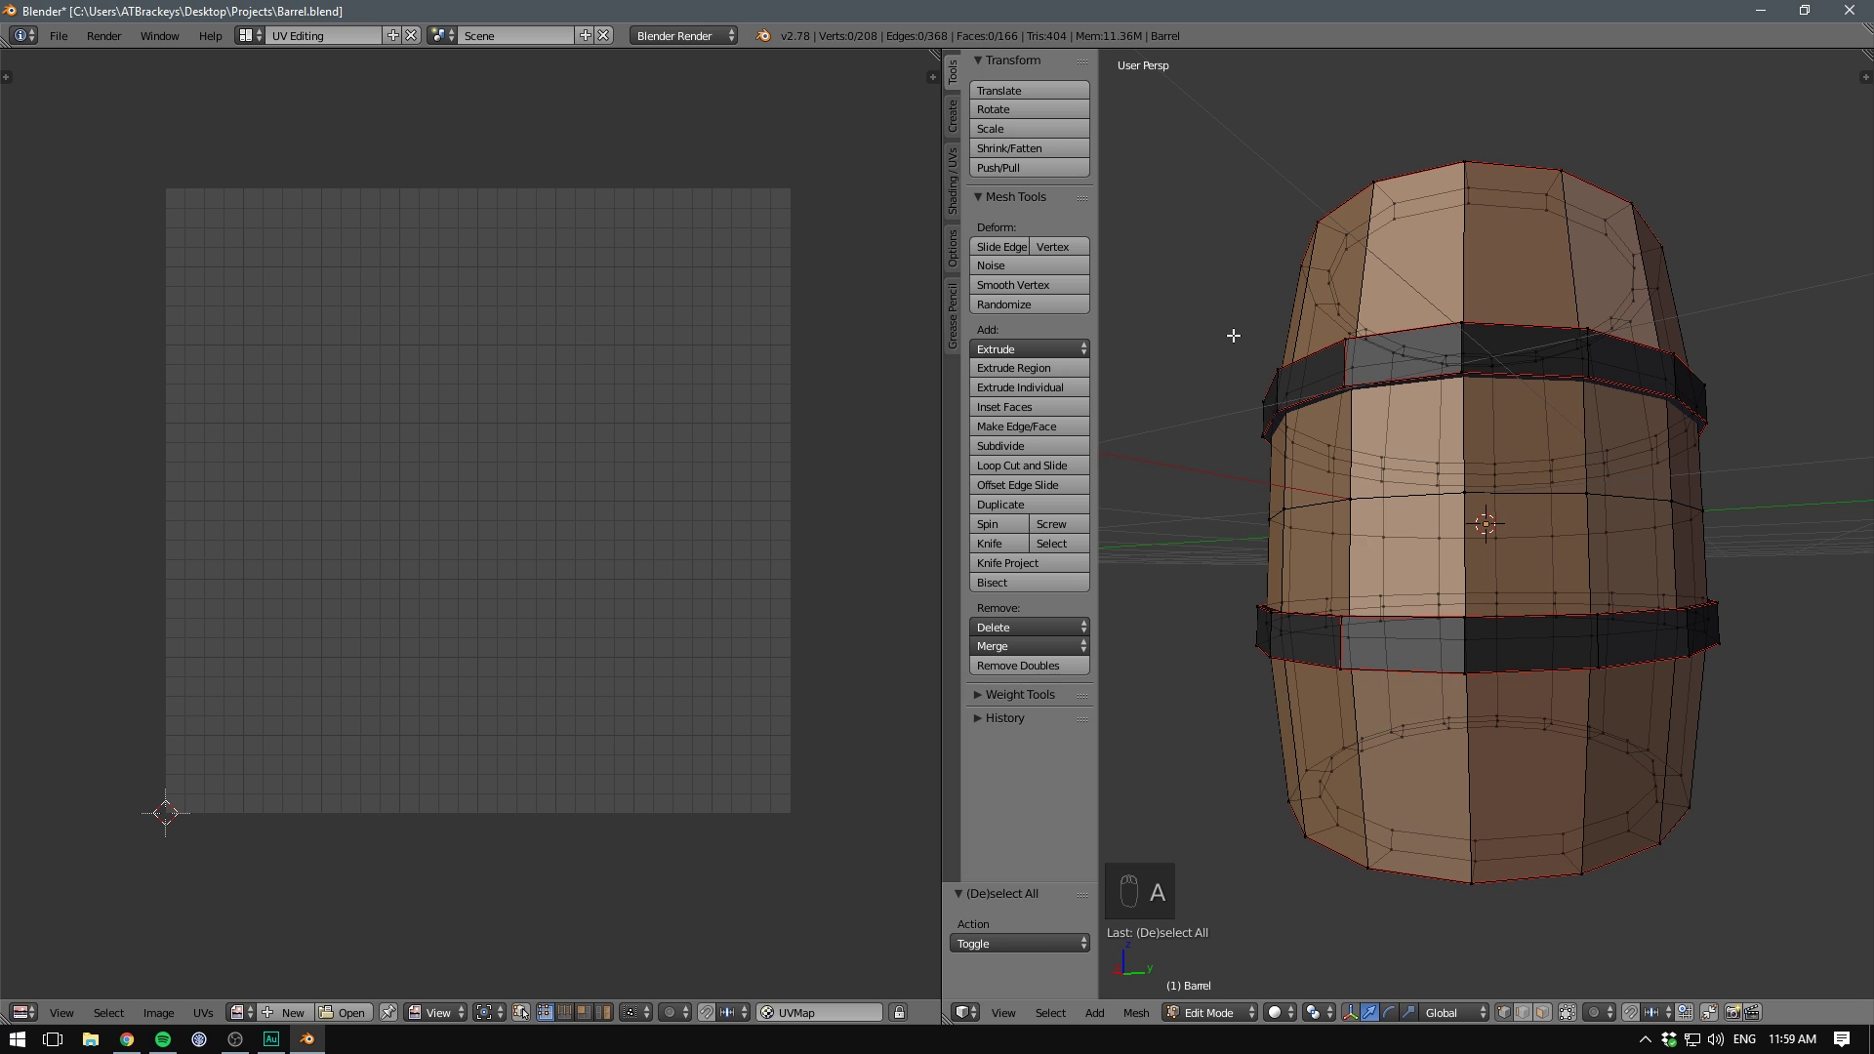
key(a)
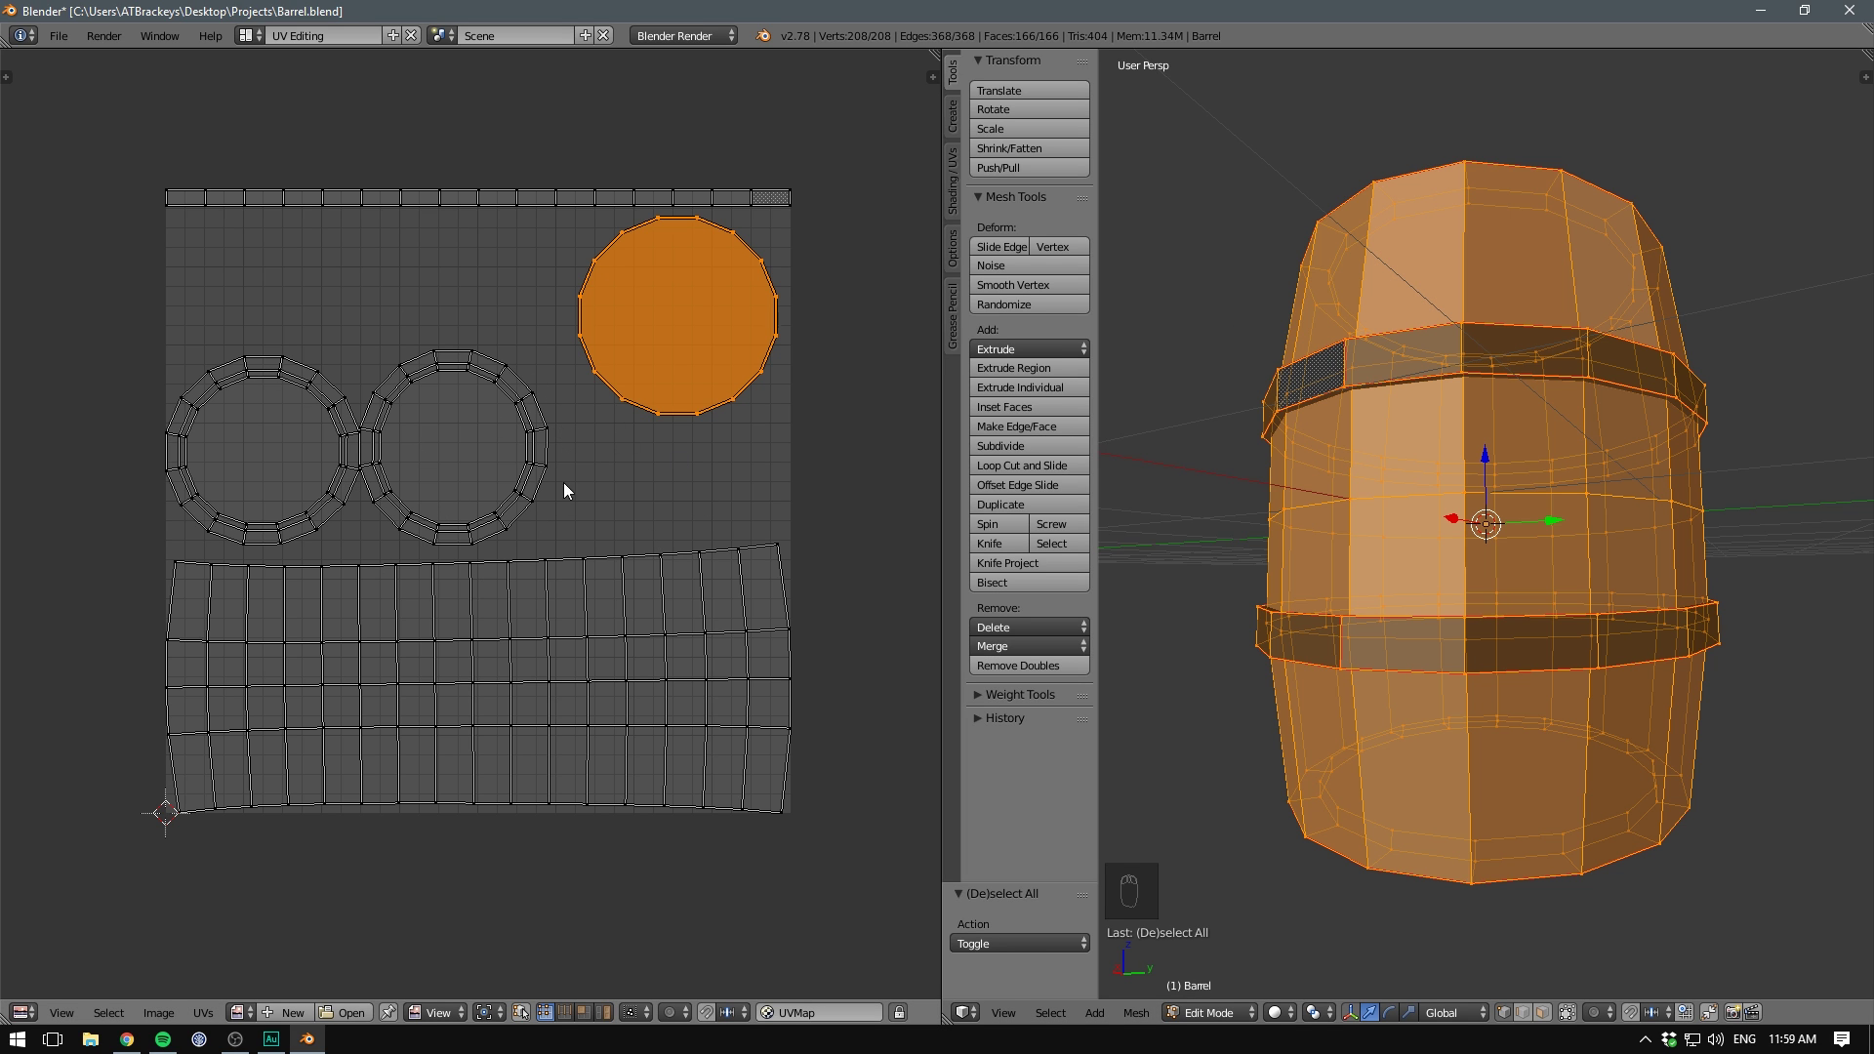
key(a)
key(b)
drag(98, 322, 565, 551)
key(g)
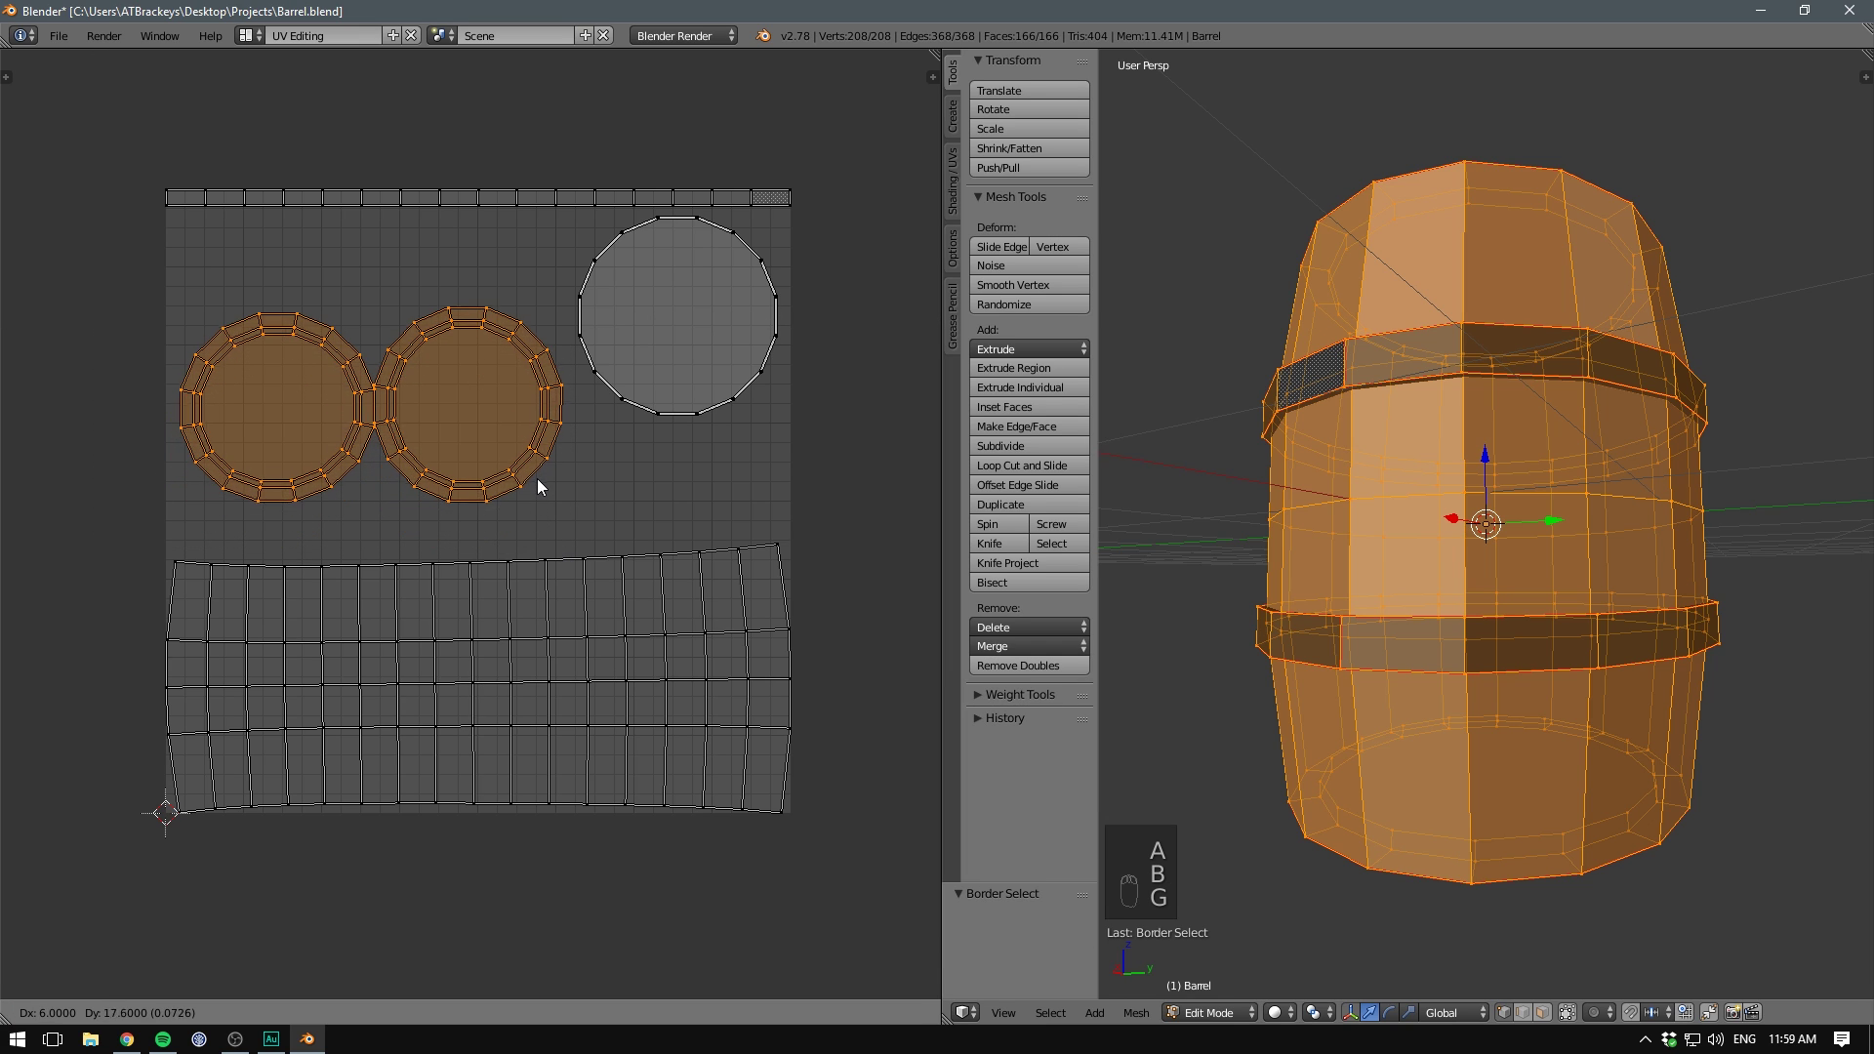
click(551, 494)
key(s)
click(577, 500)
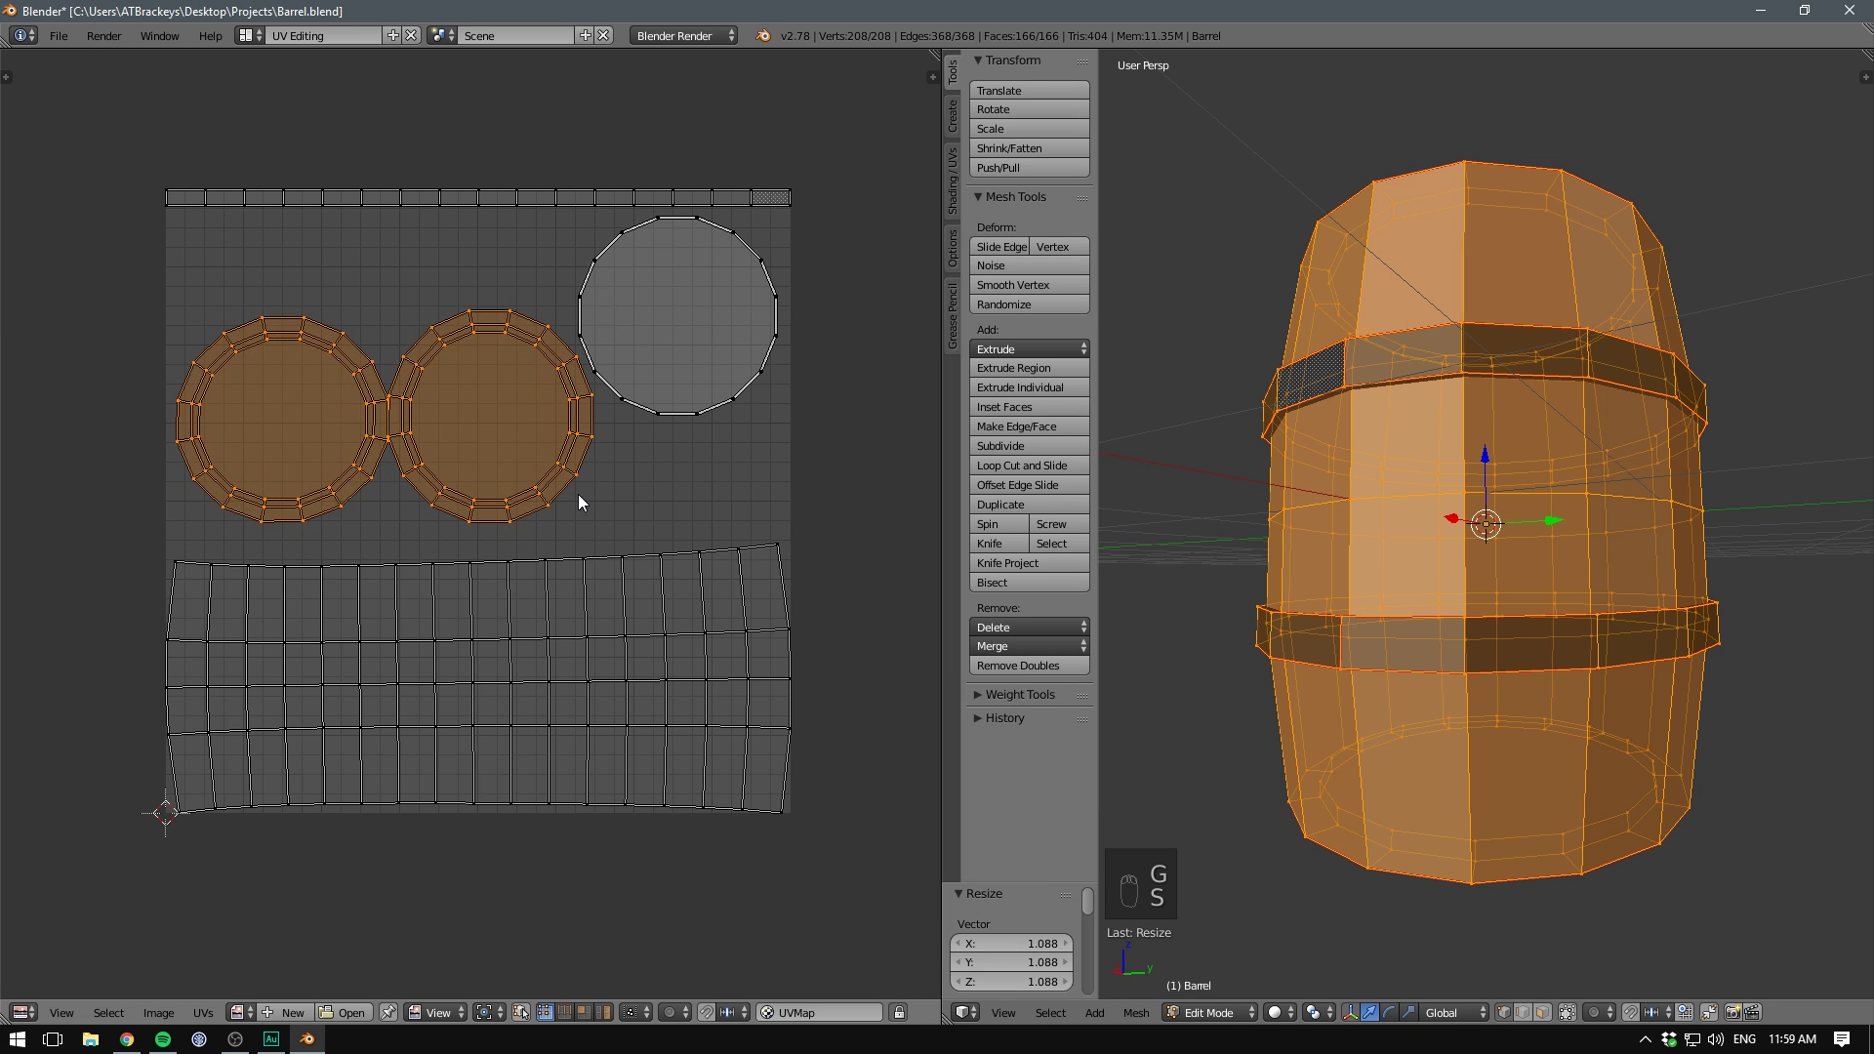
key(a)
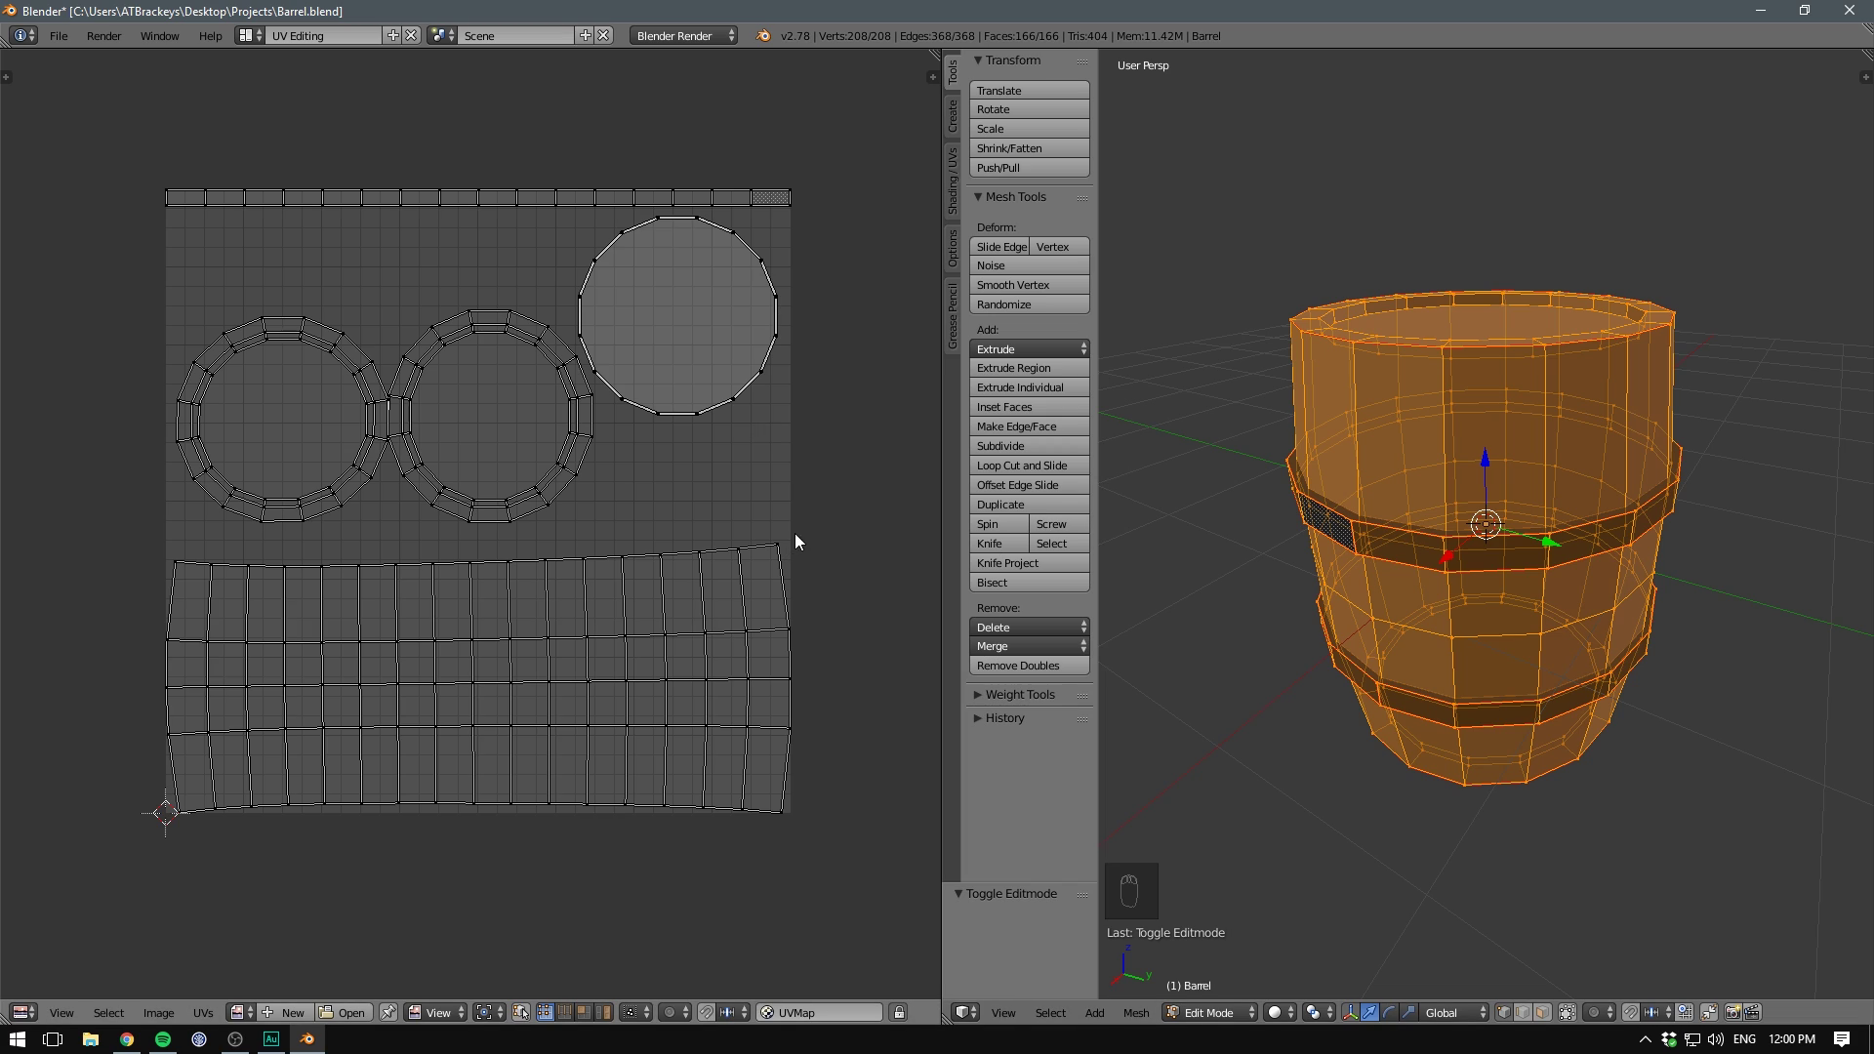
- Create a new 1024×1024 Color Grid image named 'Barrel' with alpha enabled
click(291, 1008)
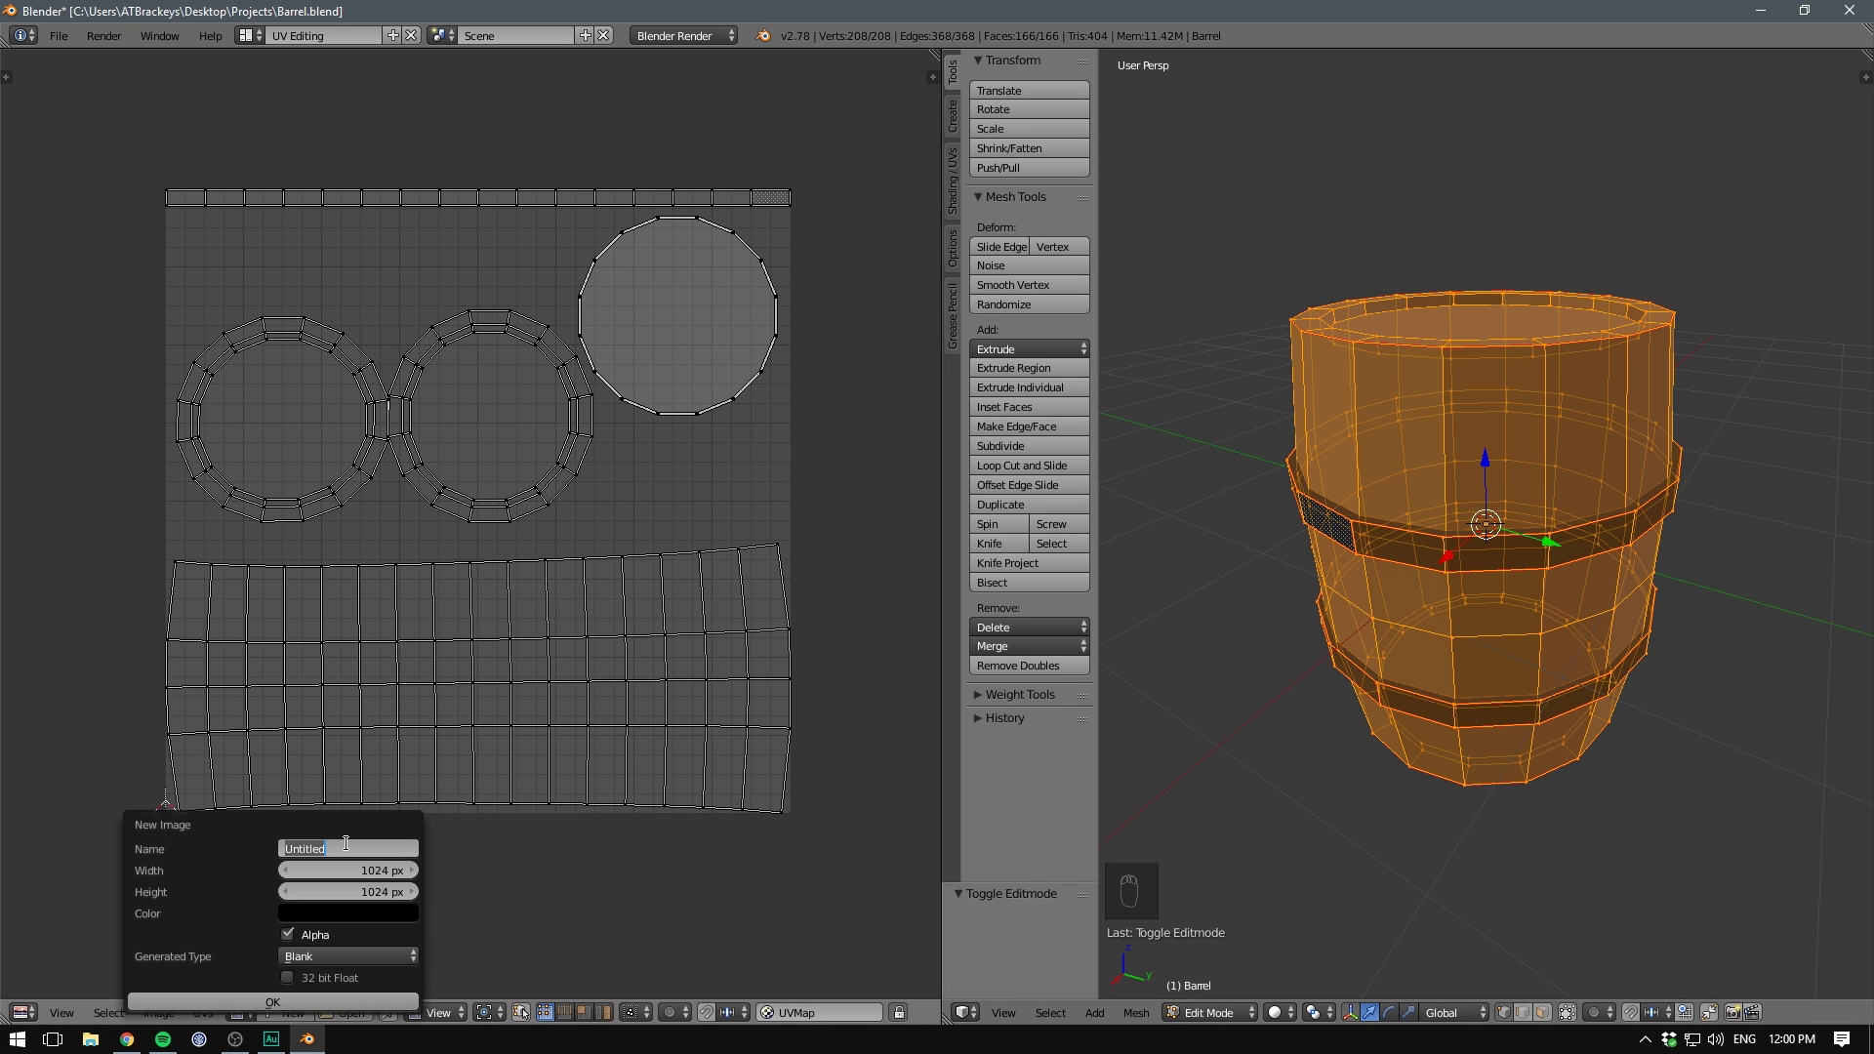
text(Barrel)
key(Tab)
key(Tab)
key(Tab)
click(289, 934)
click(348, 956)
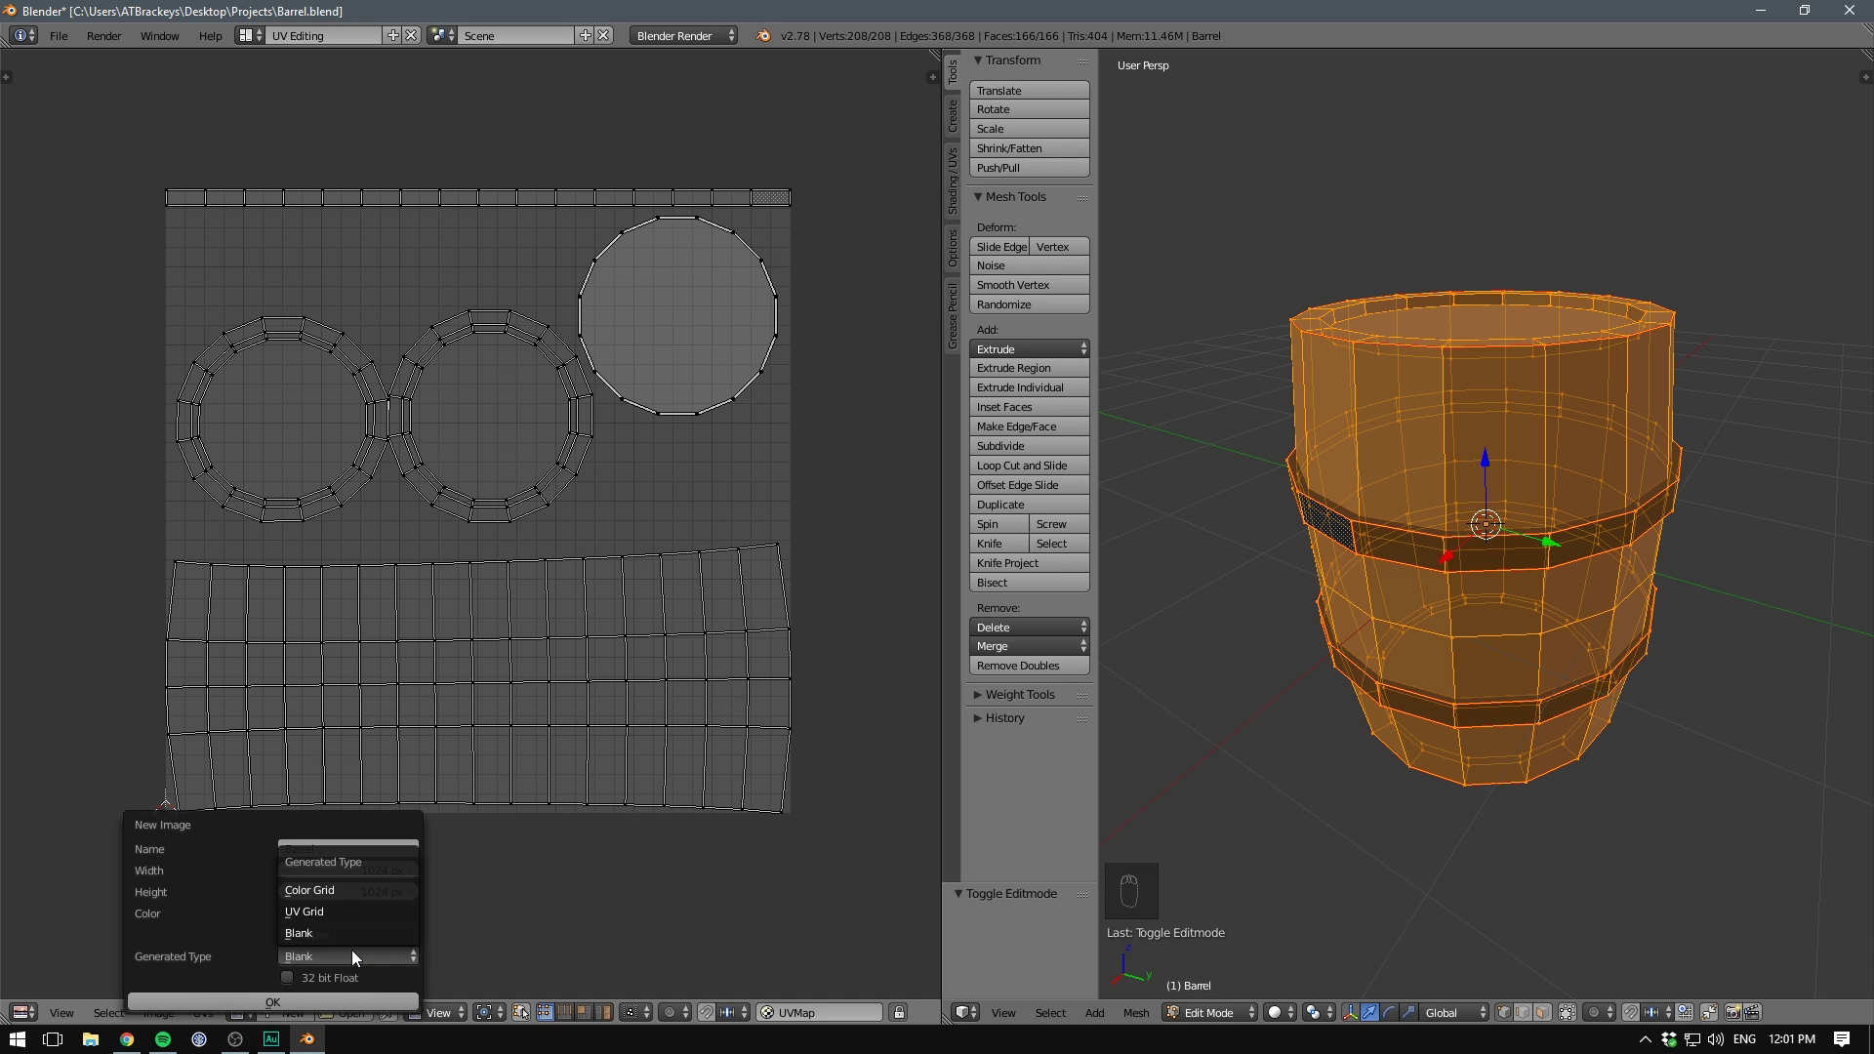
click(343, 892)
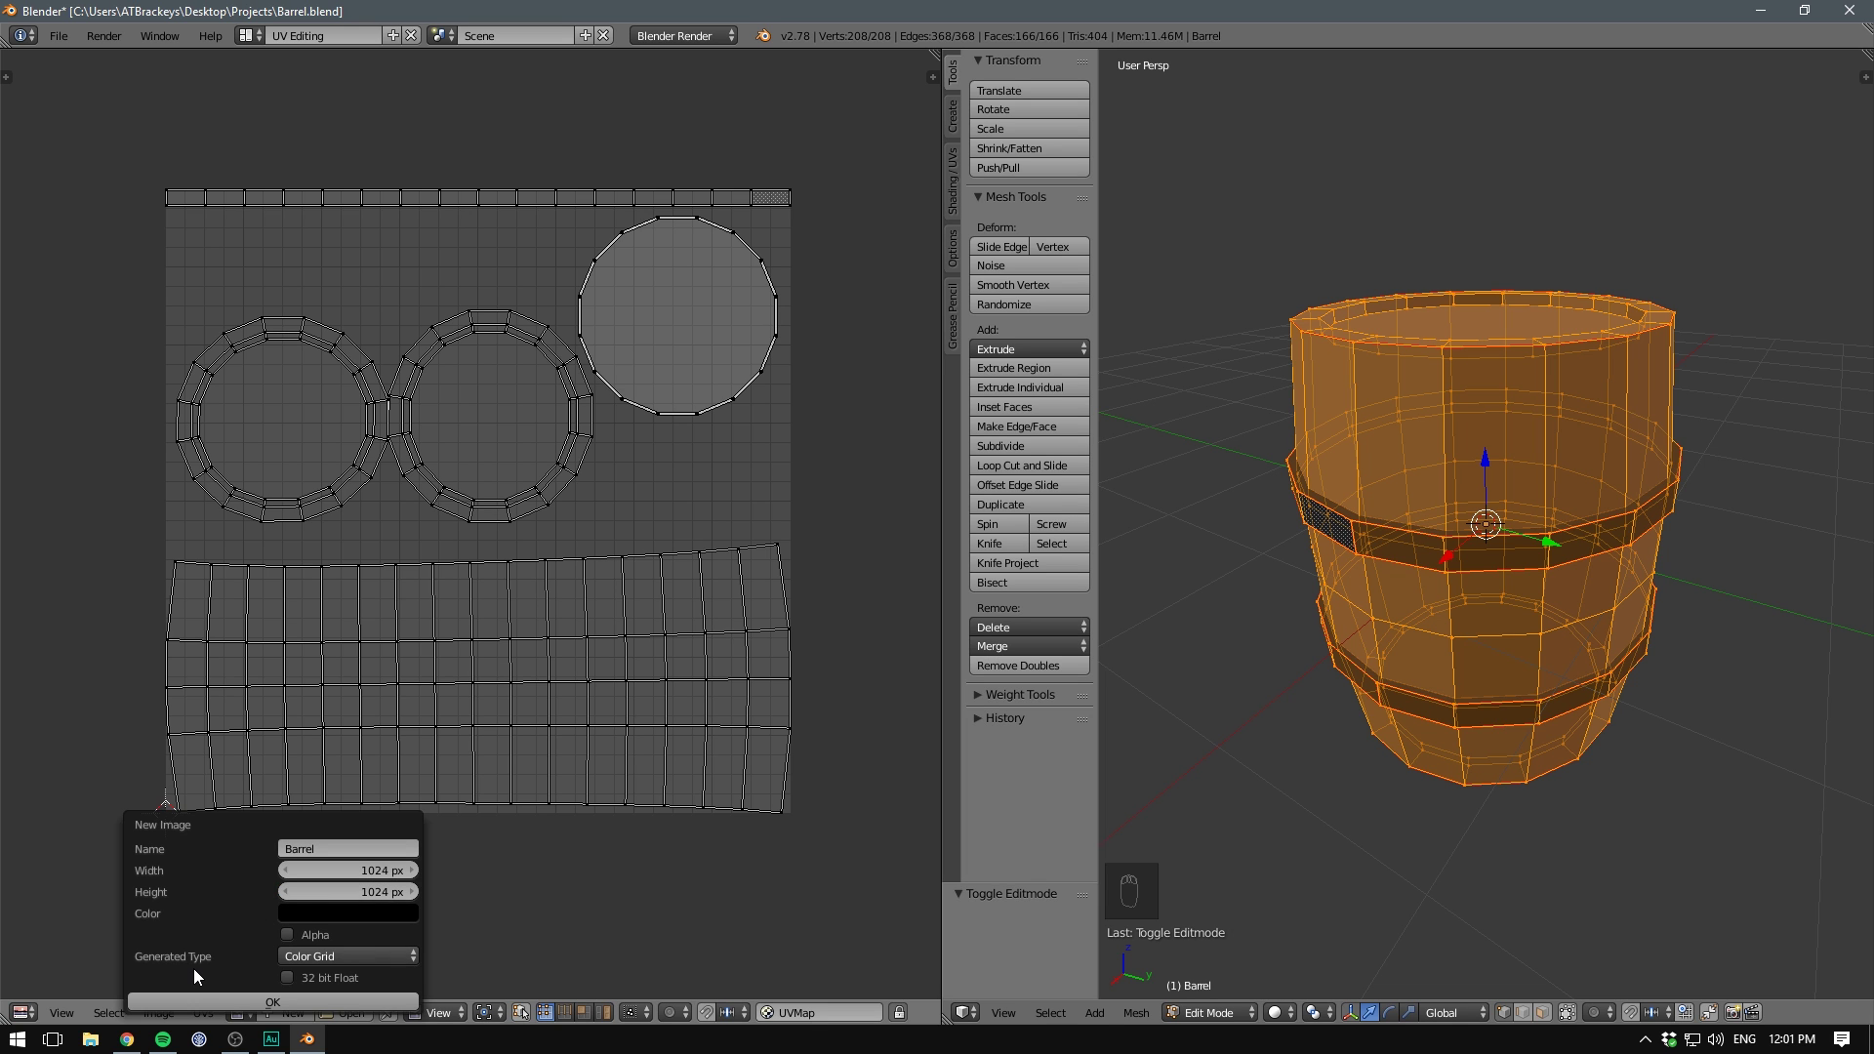
click(273, 1000)
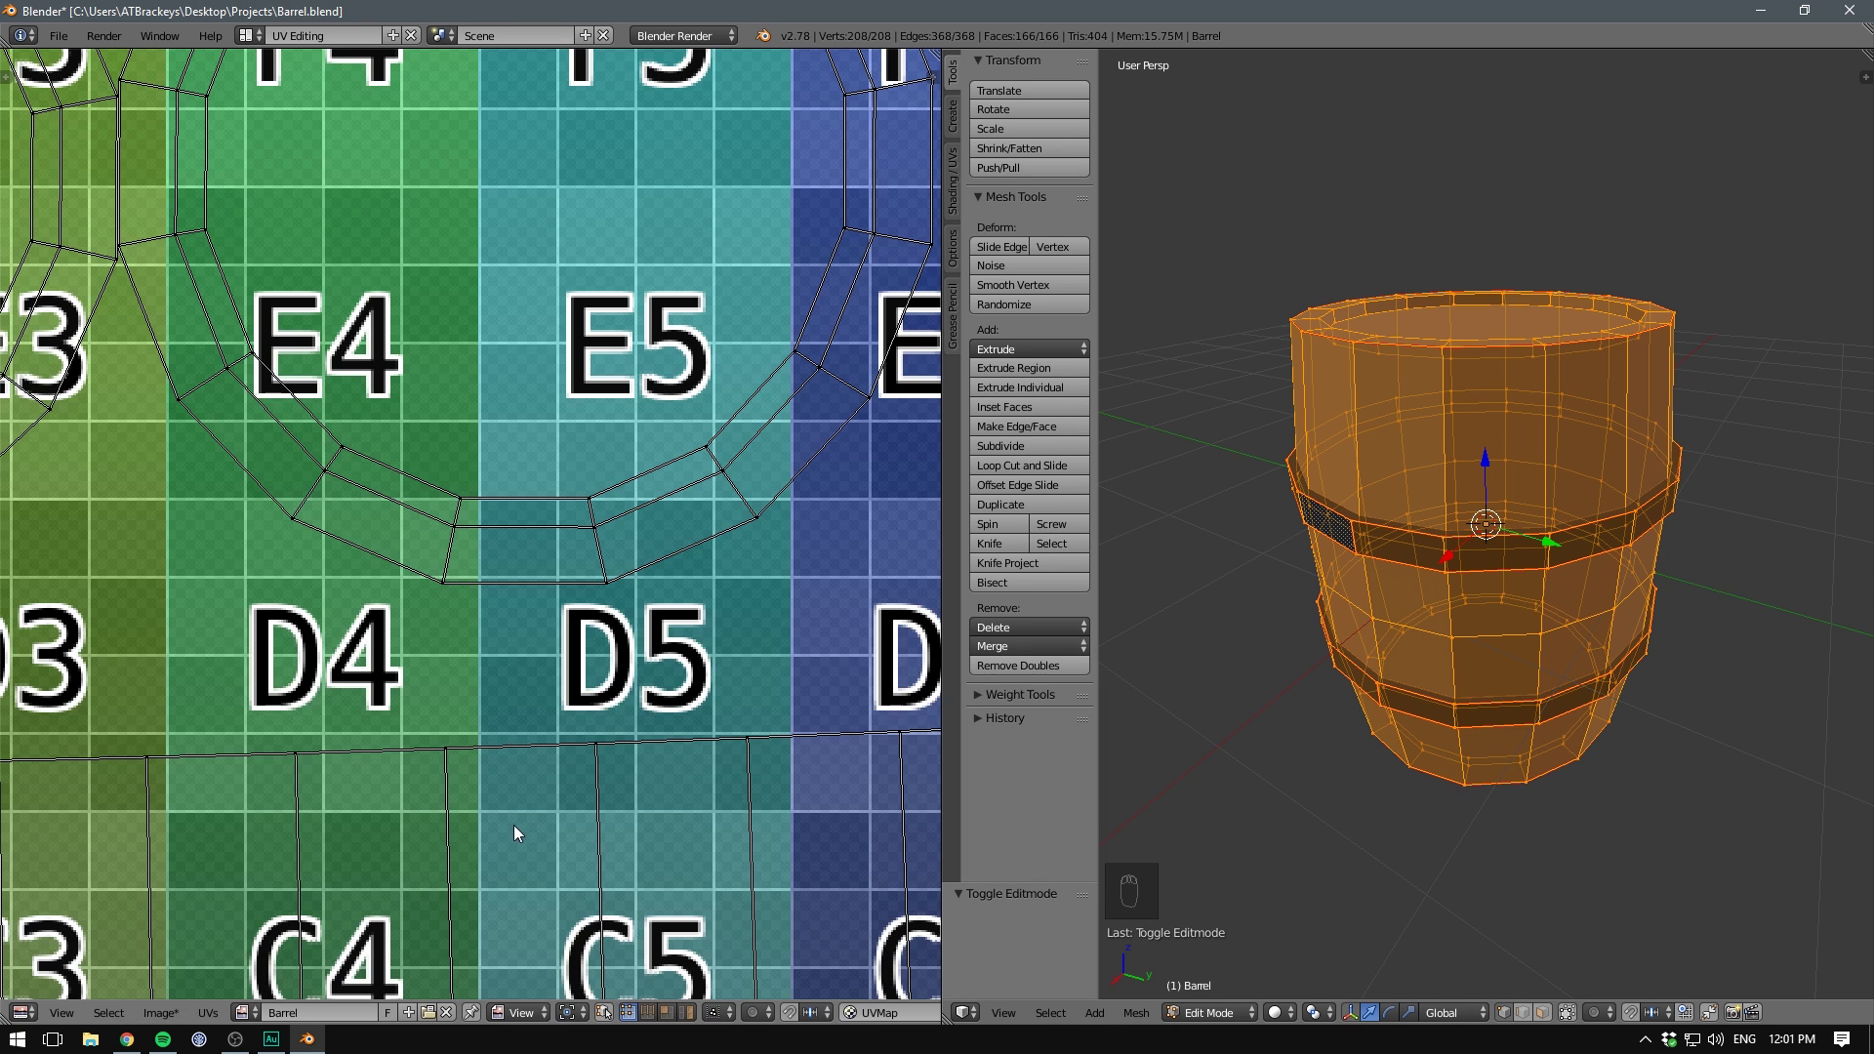
- Fit the image in view, use Texture shading to show the grid, and return to Object Mode
key(Home)
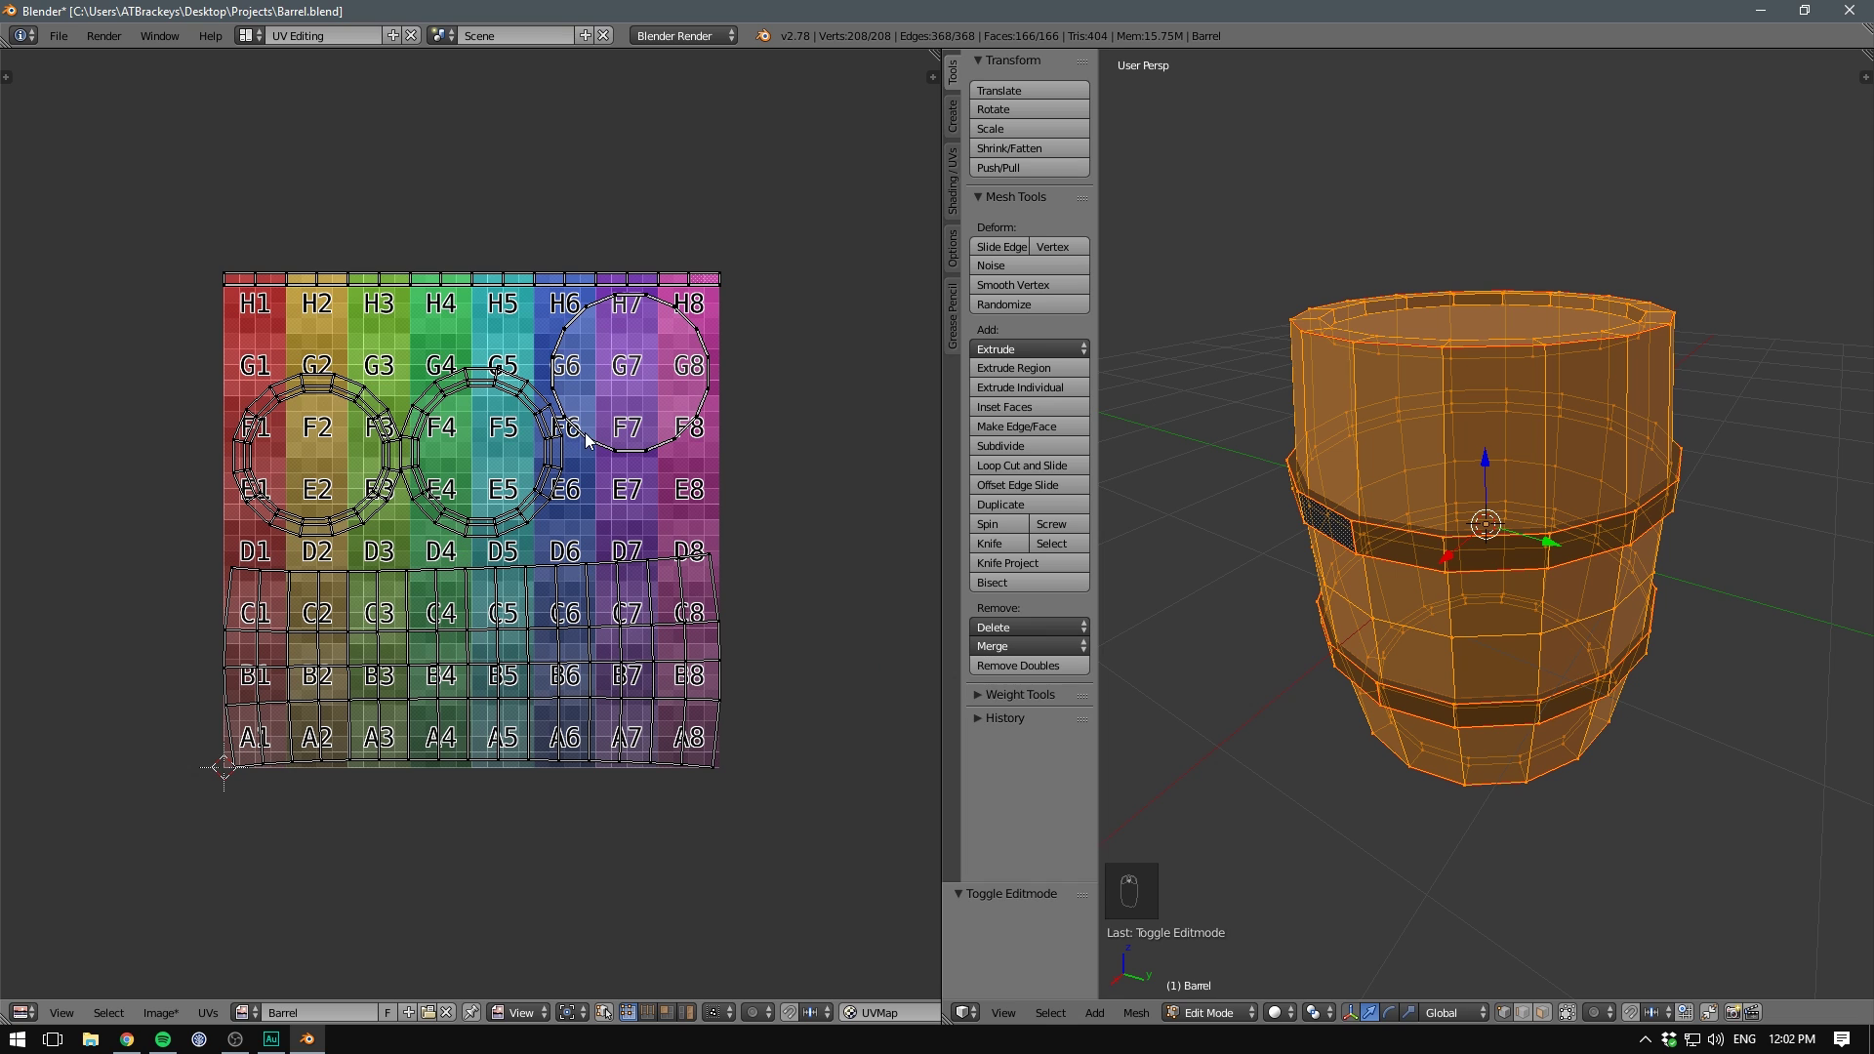
click(1276, 1013)
click(1290, 928)
scroll(1231, 735, down, 3)
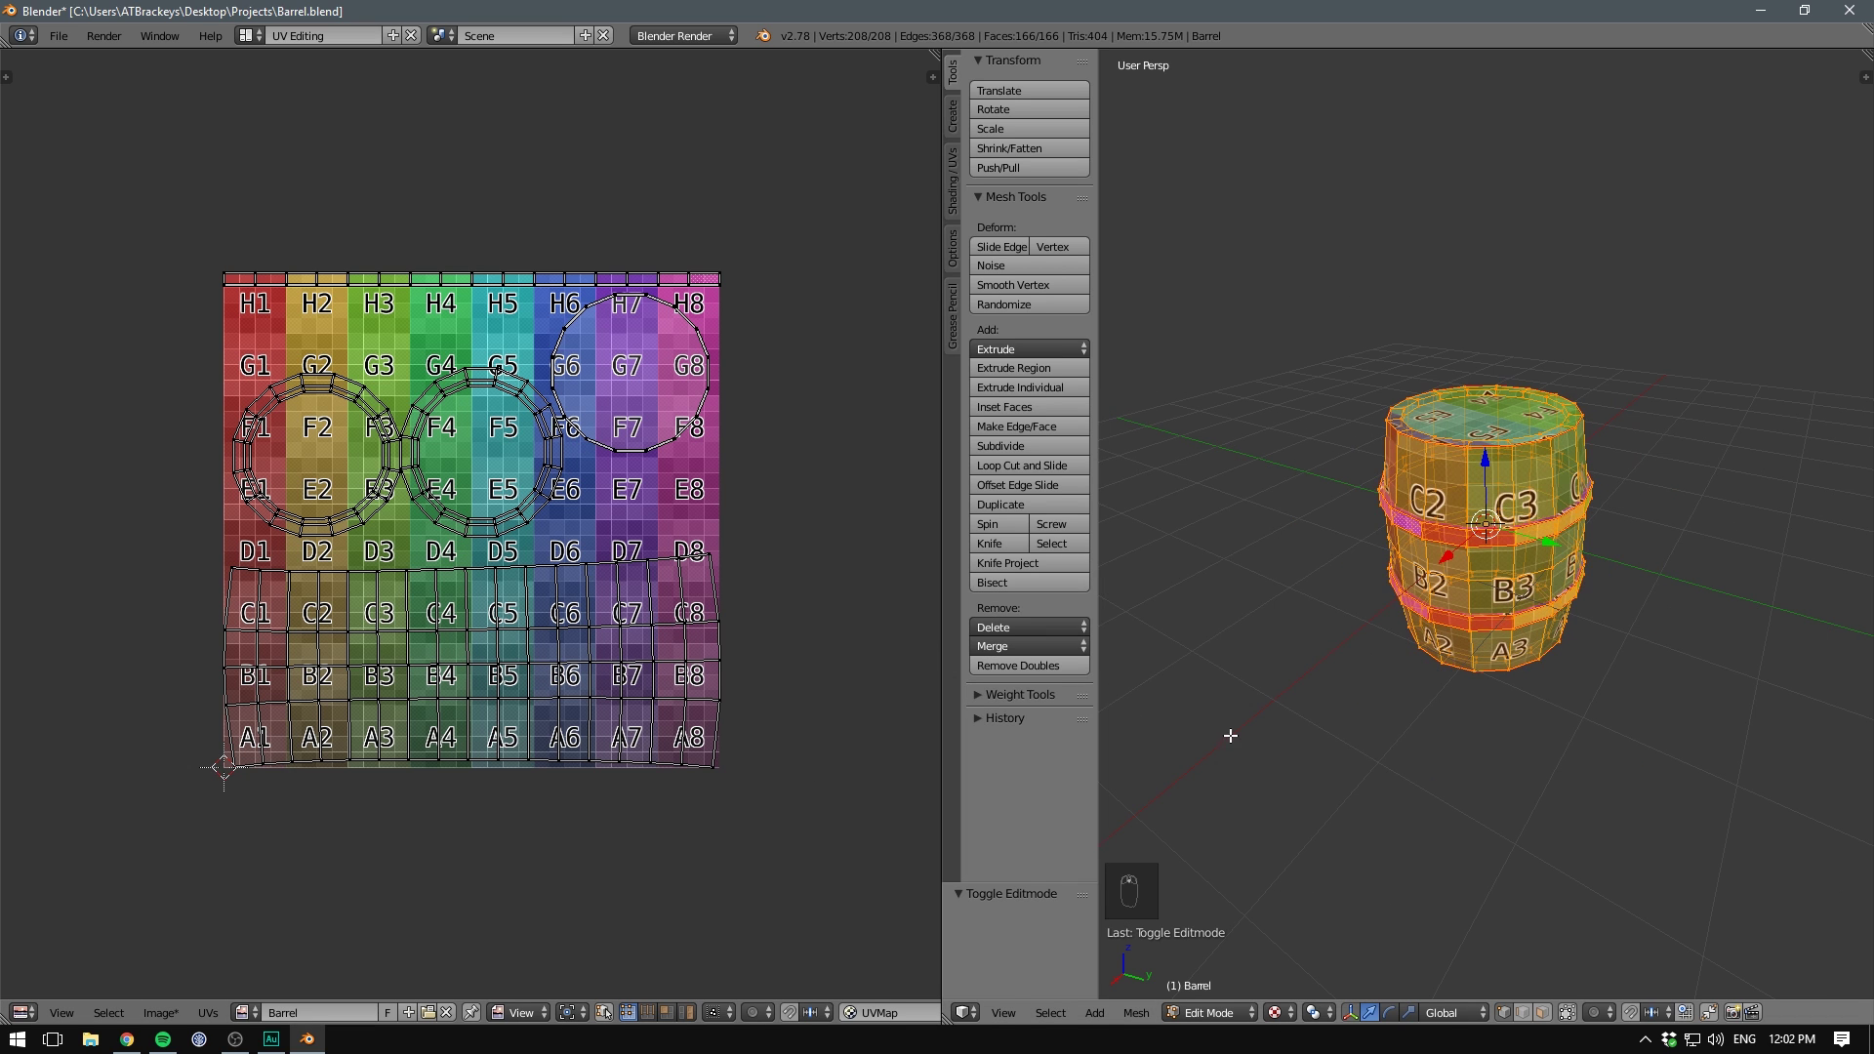
key(a)
middle_drag(1285, 589, 1296, 547)
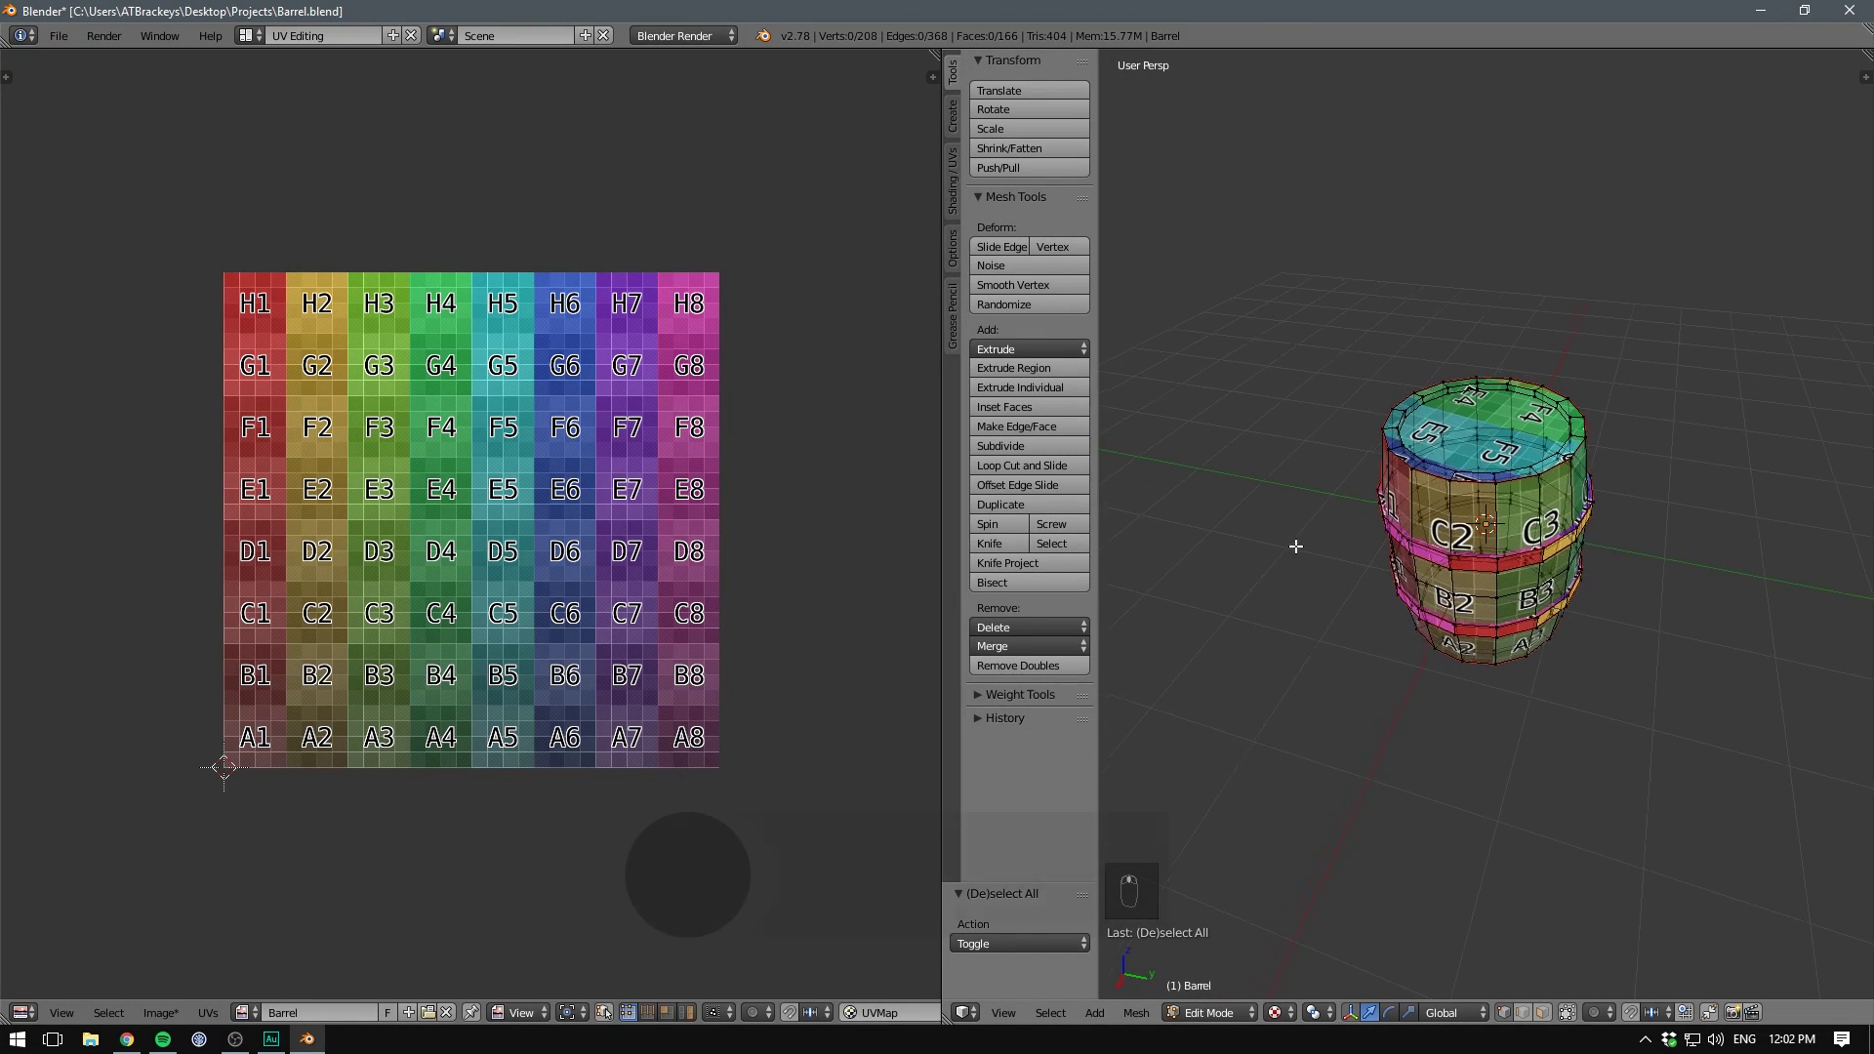
key(Tab)
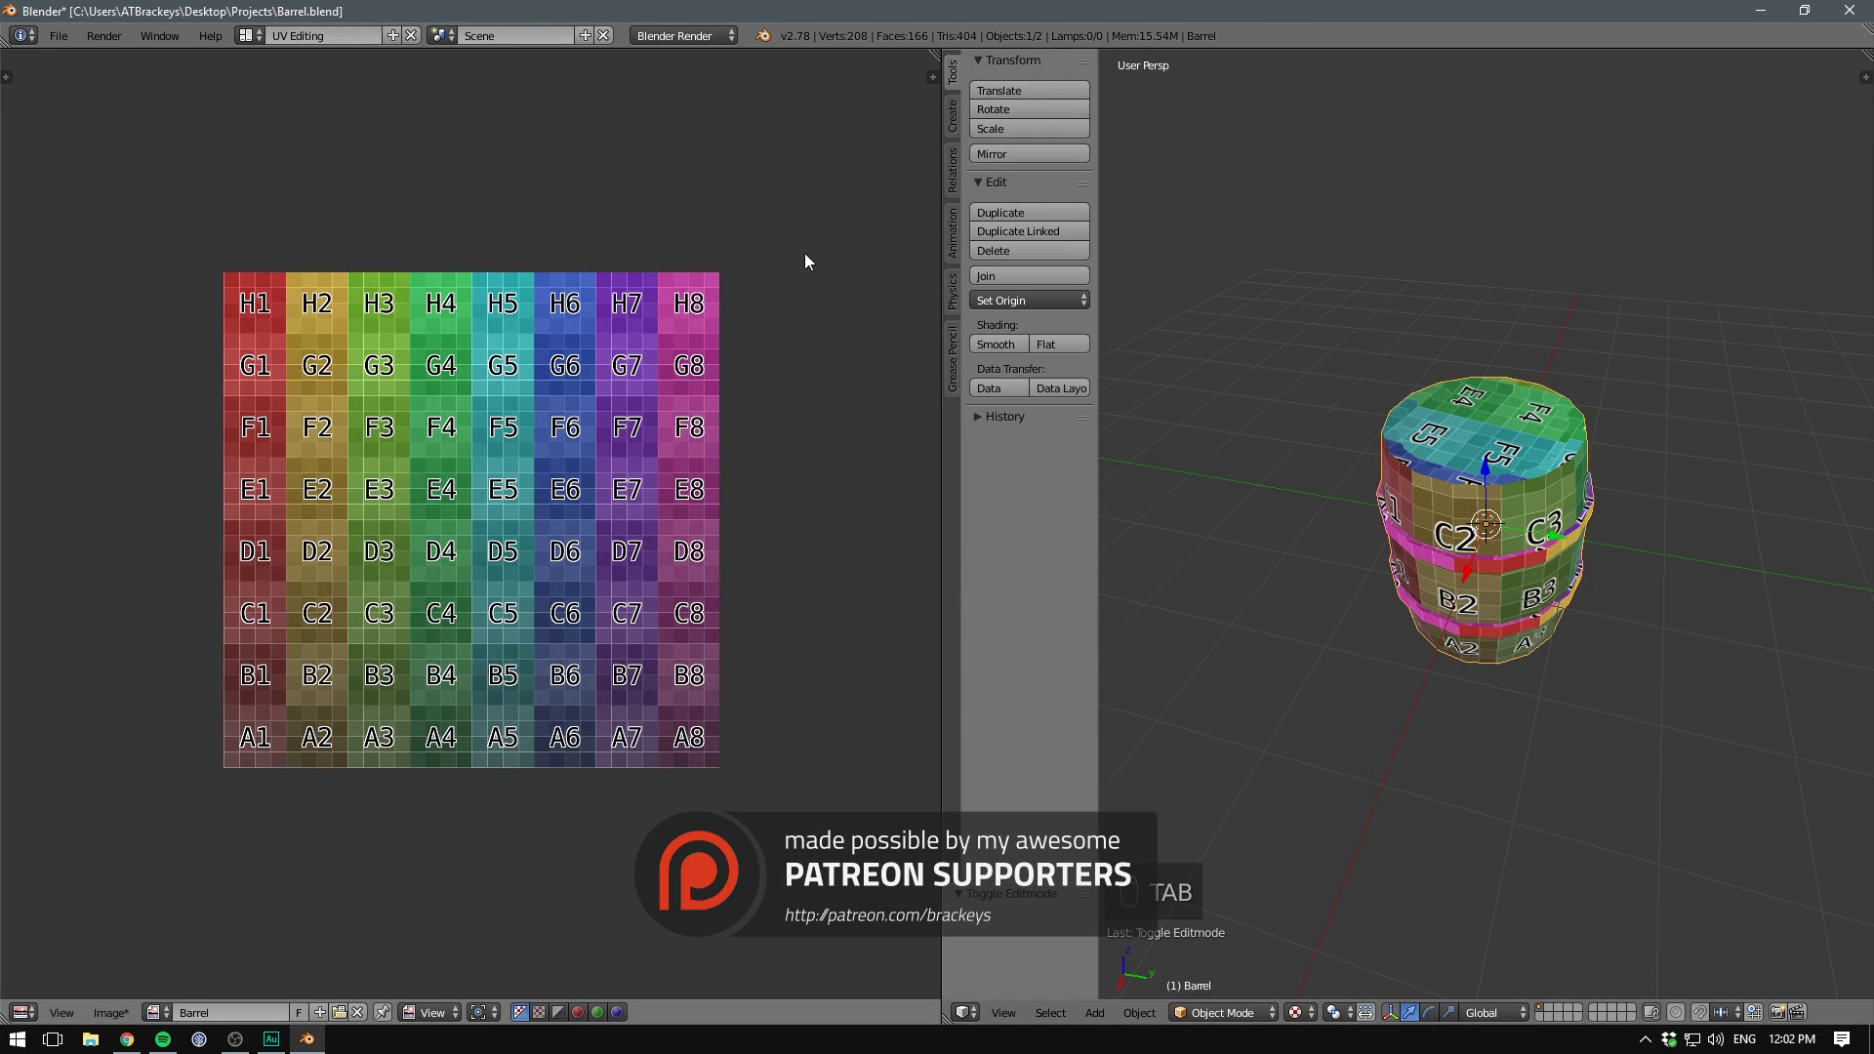
- Switch to the Default layout with Texture shading and orbit to view the barrel's color-grid sides and lid
click(248, 35)
click(285, 121)
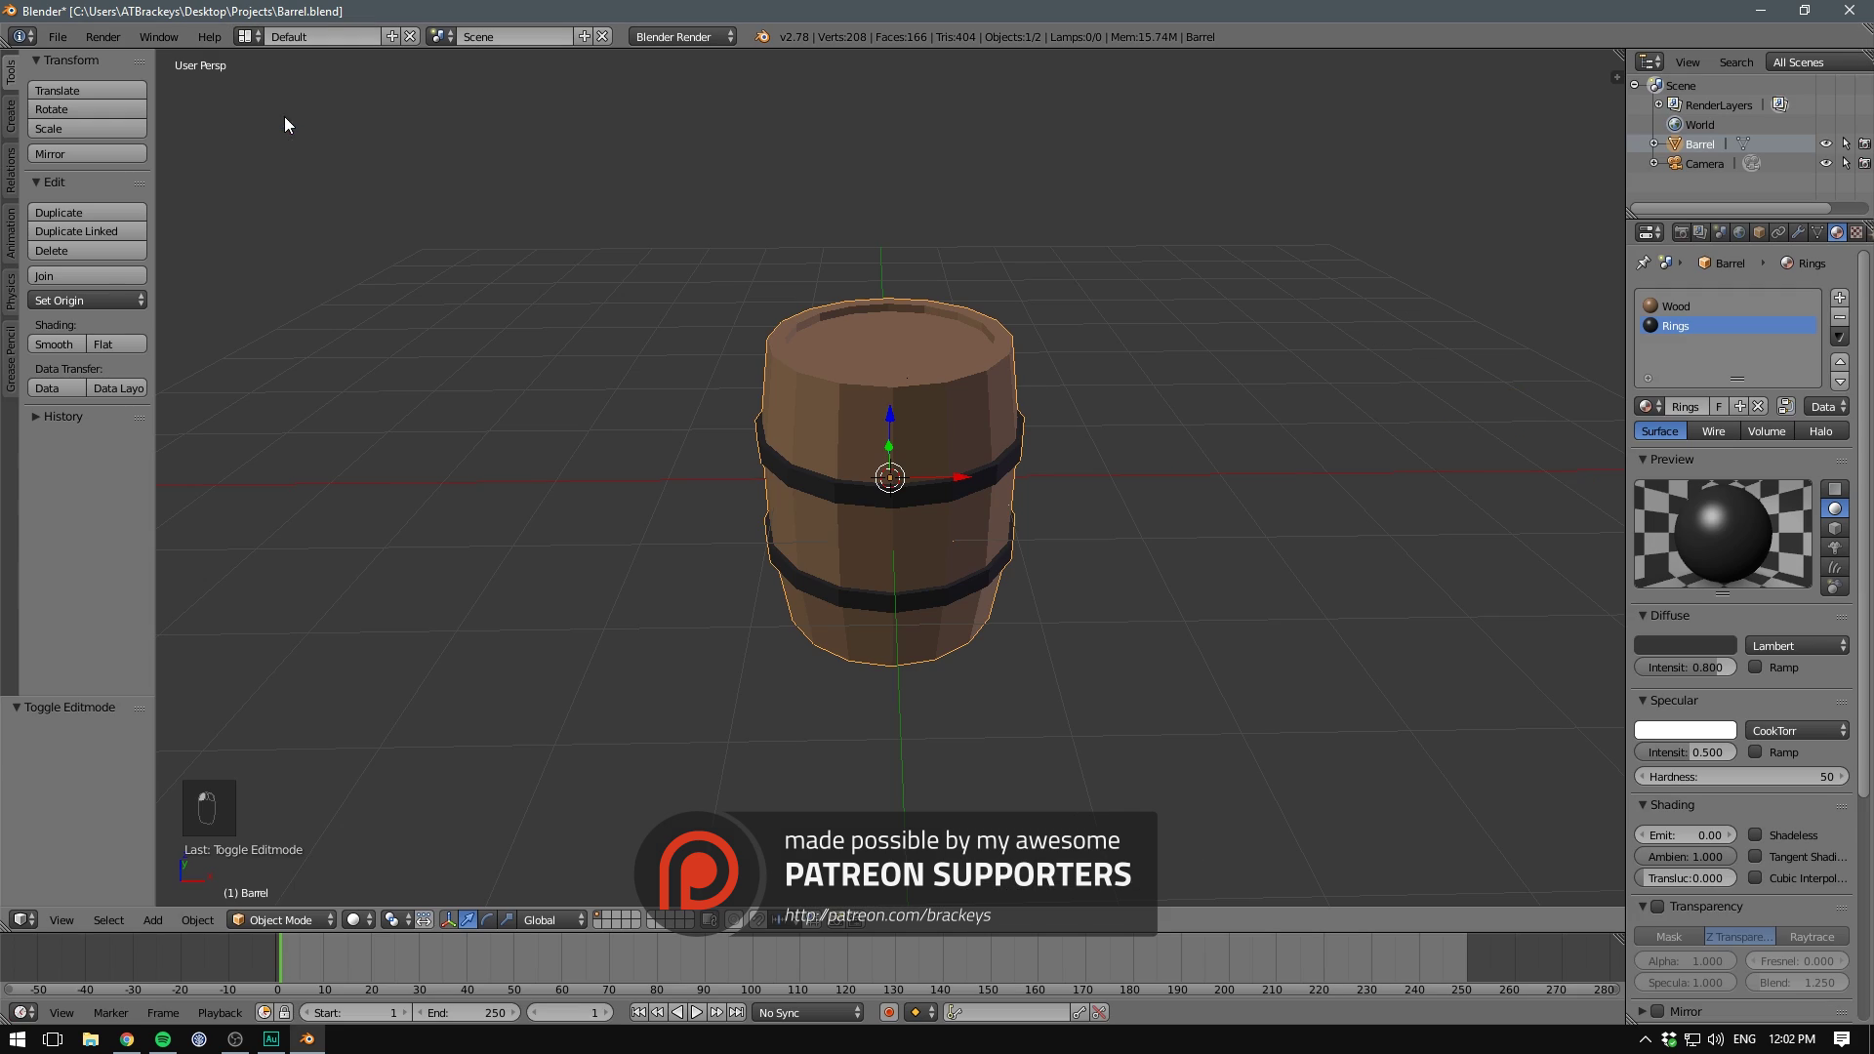
click(355, 920)
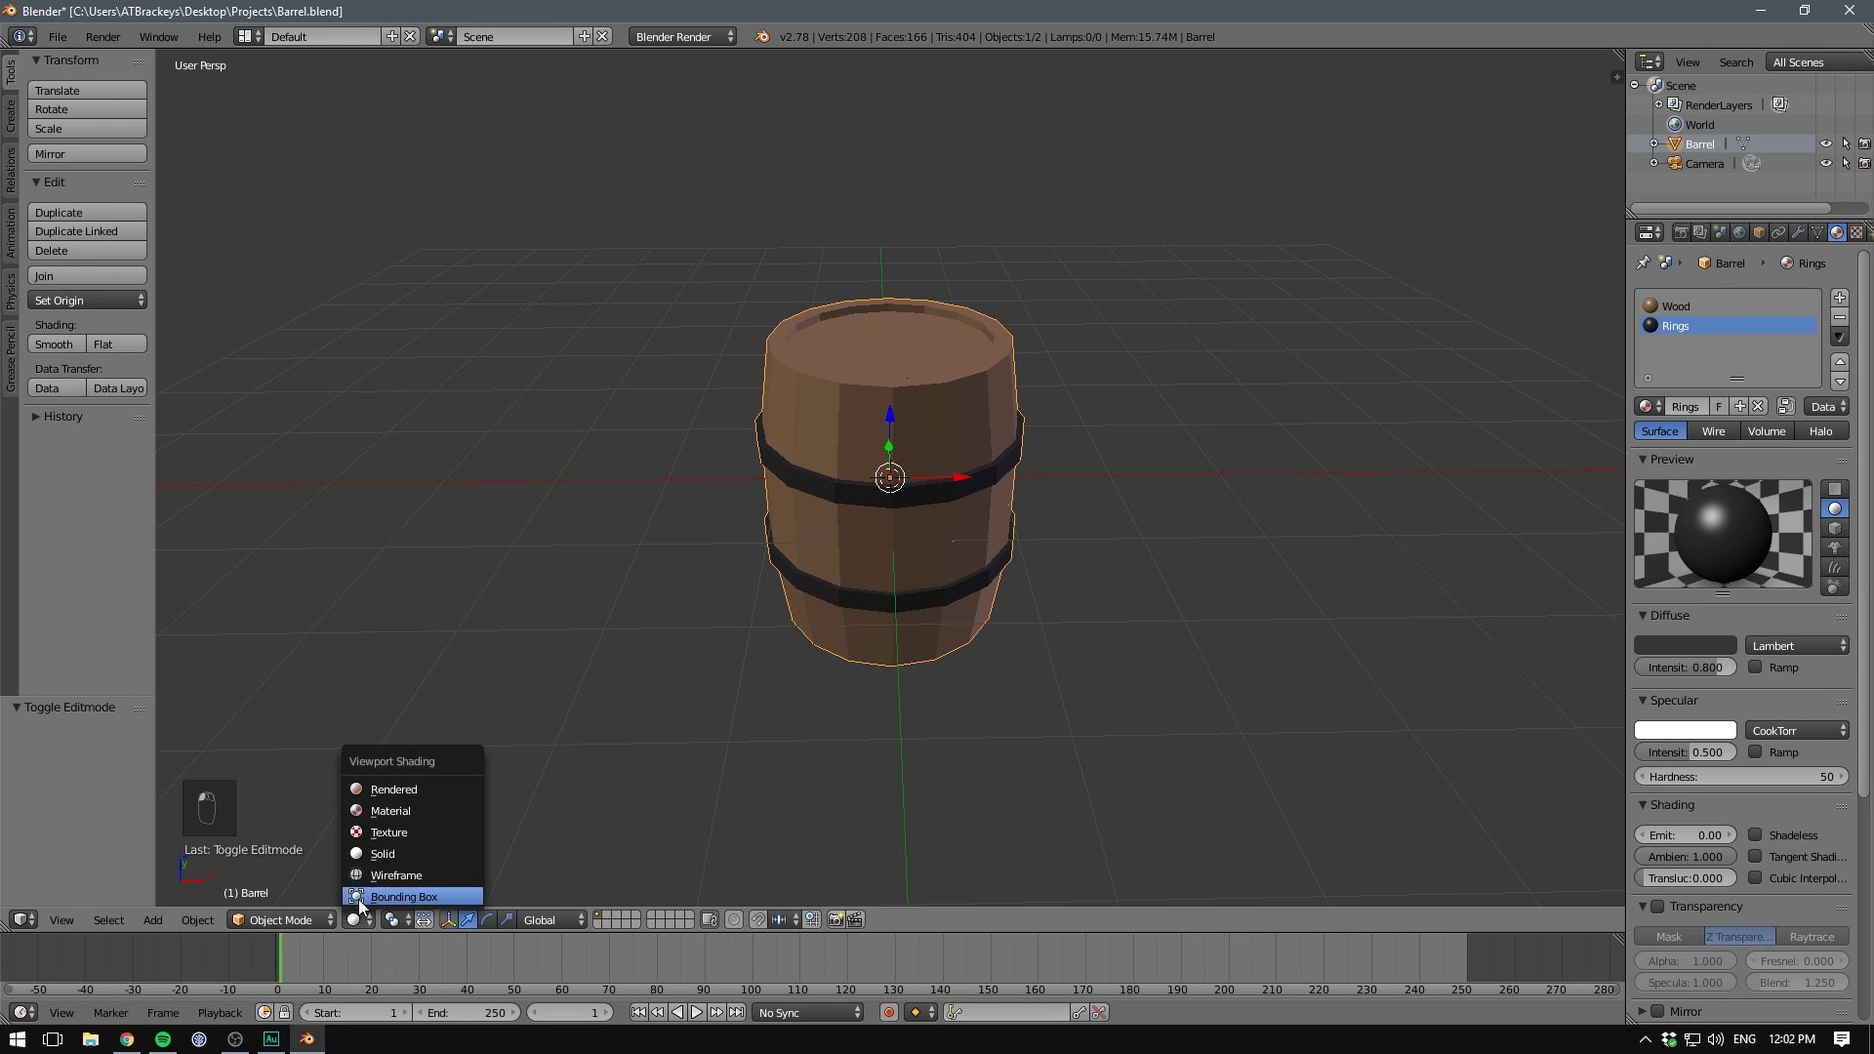
click(387, 834)
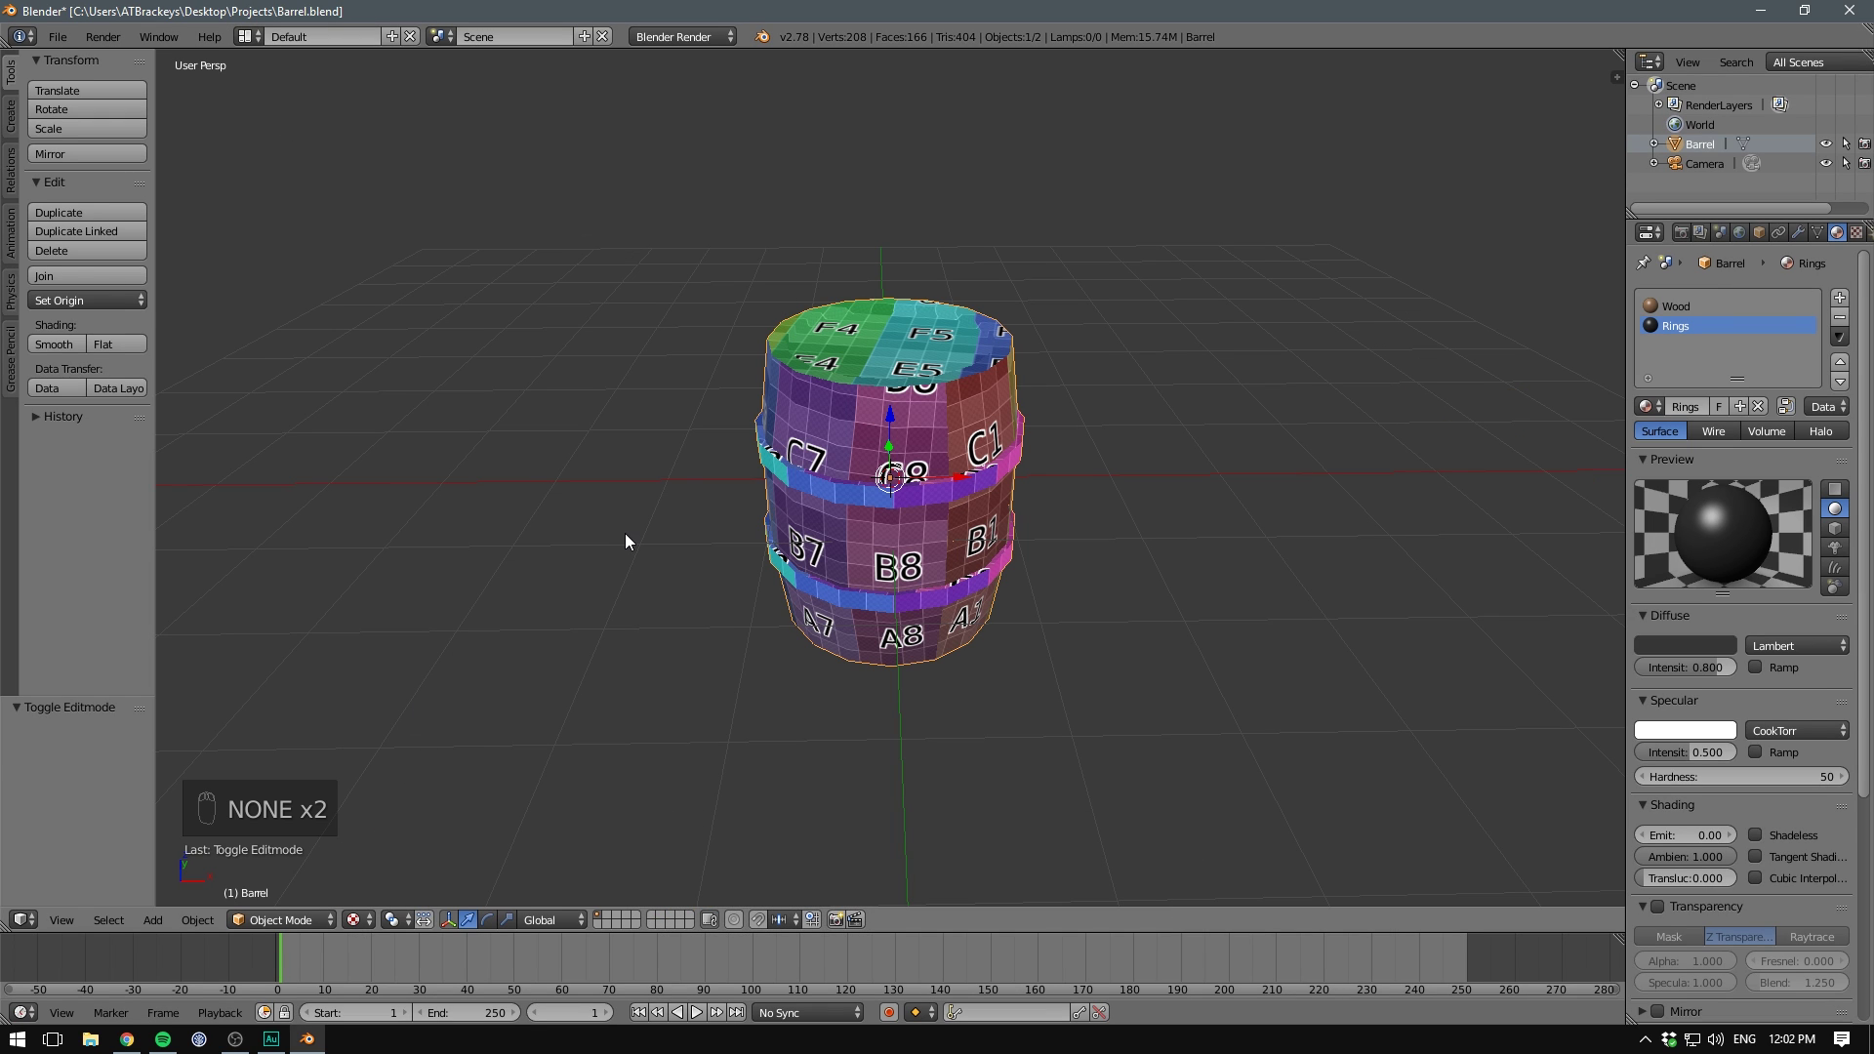
middle_drag(625, 534, 1016, 360)
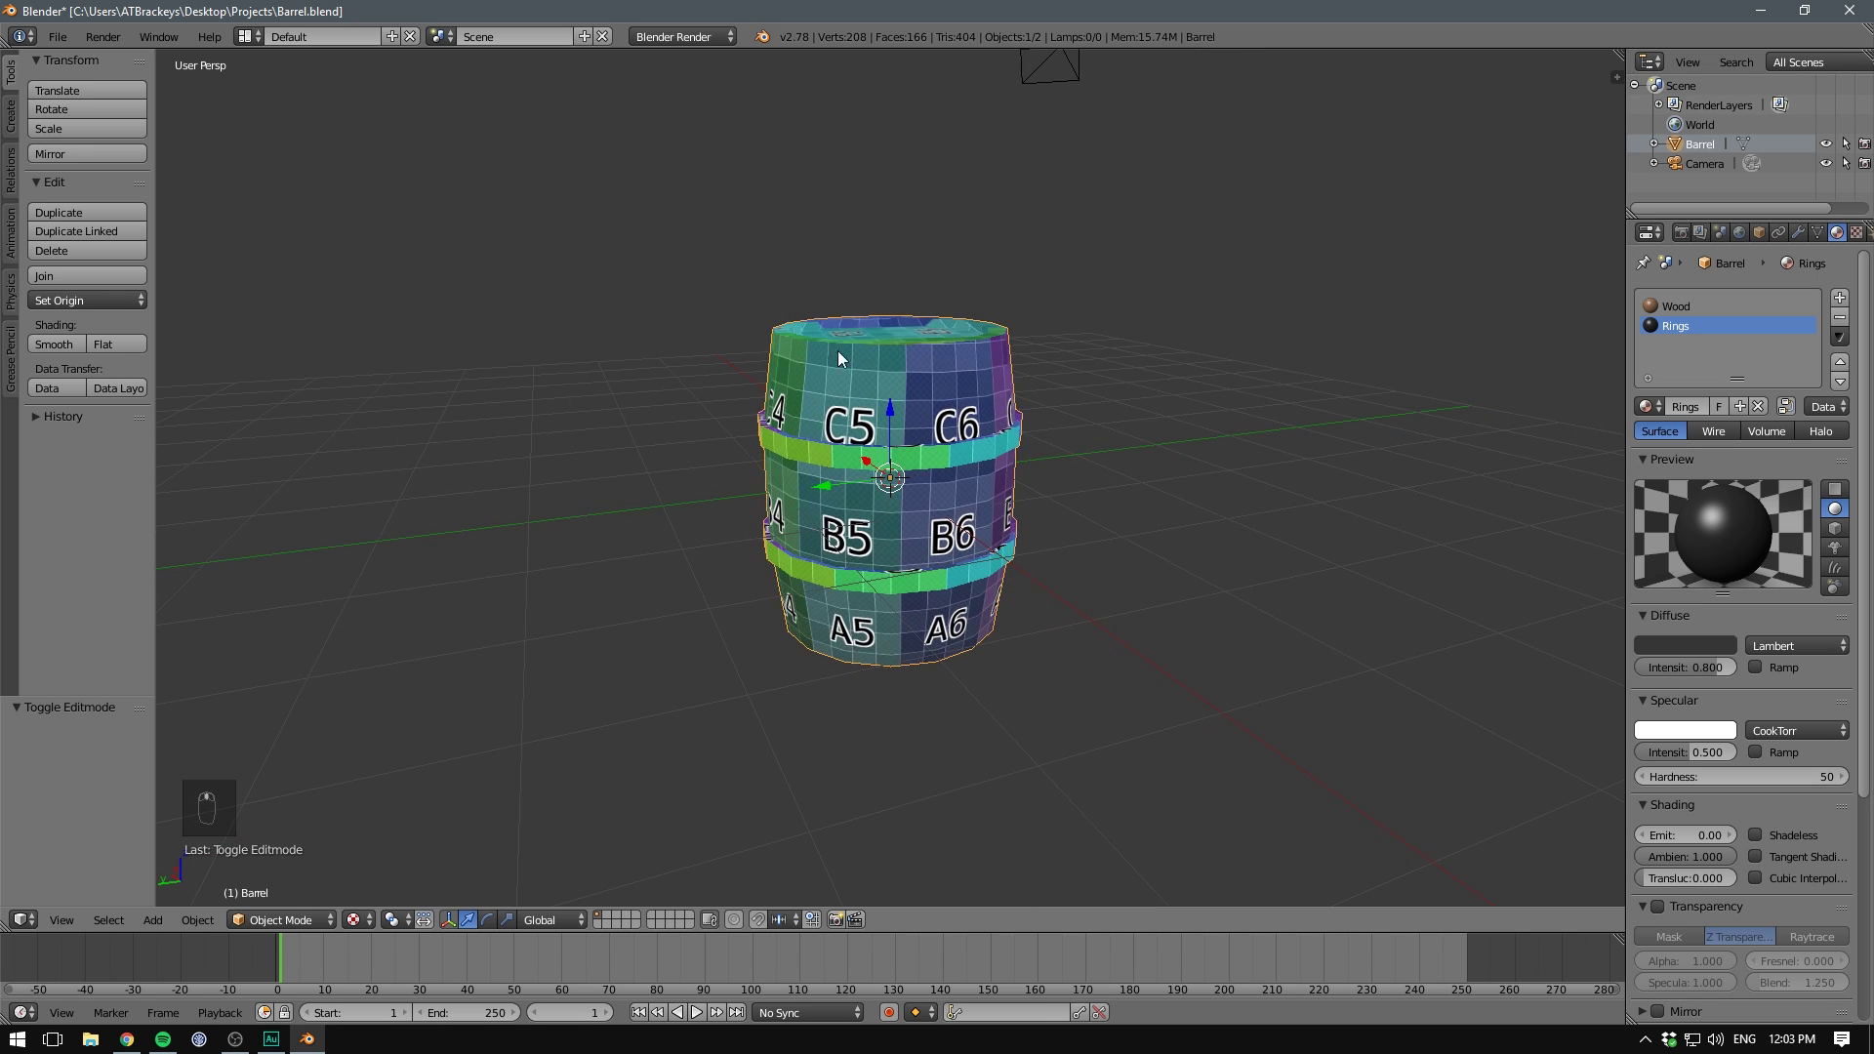
middle_drag(838, 349, 904, 385)
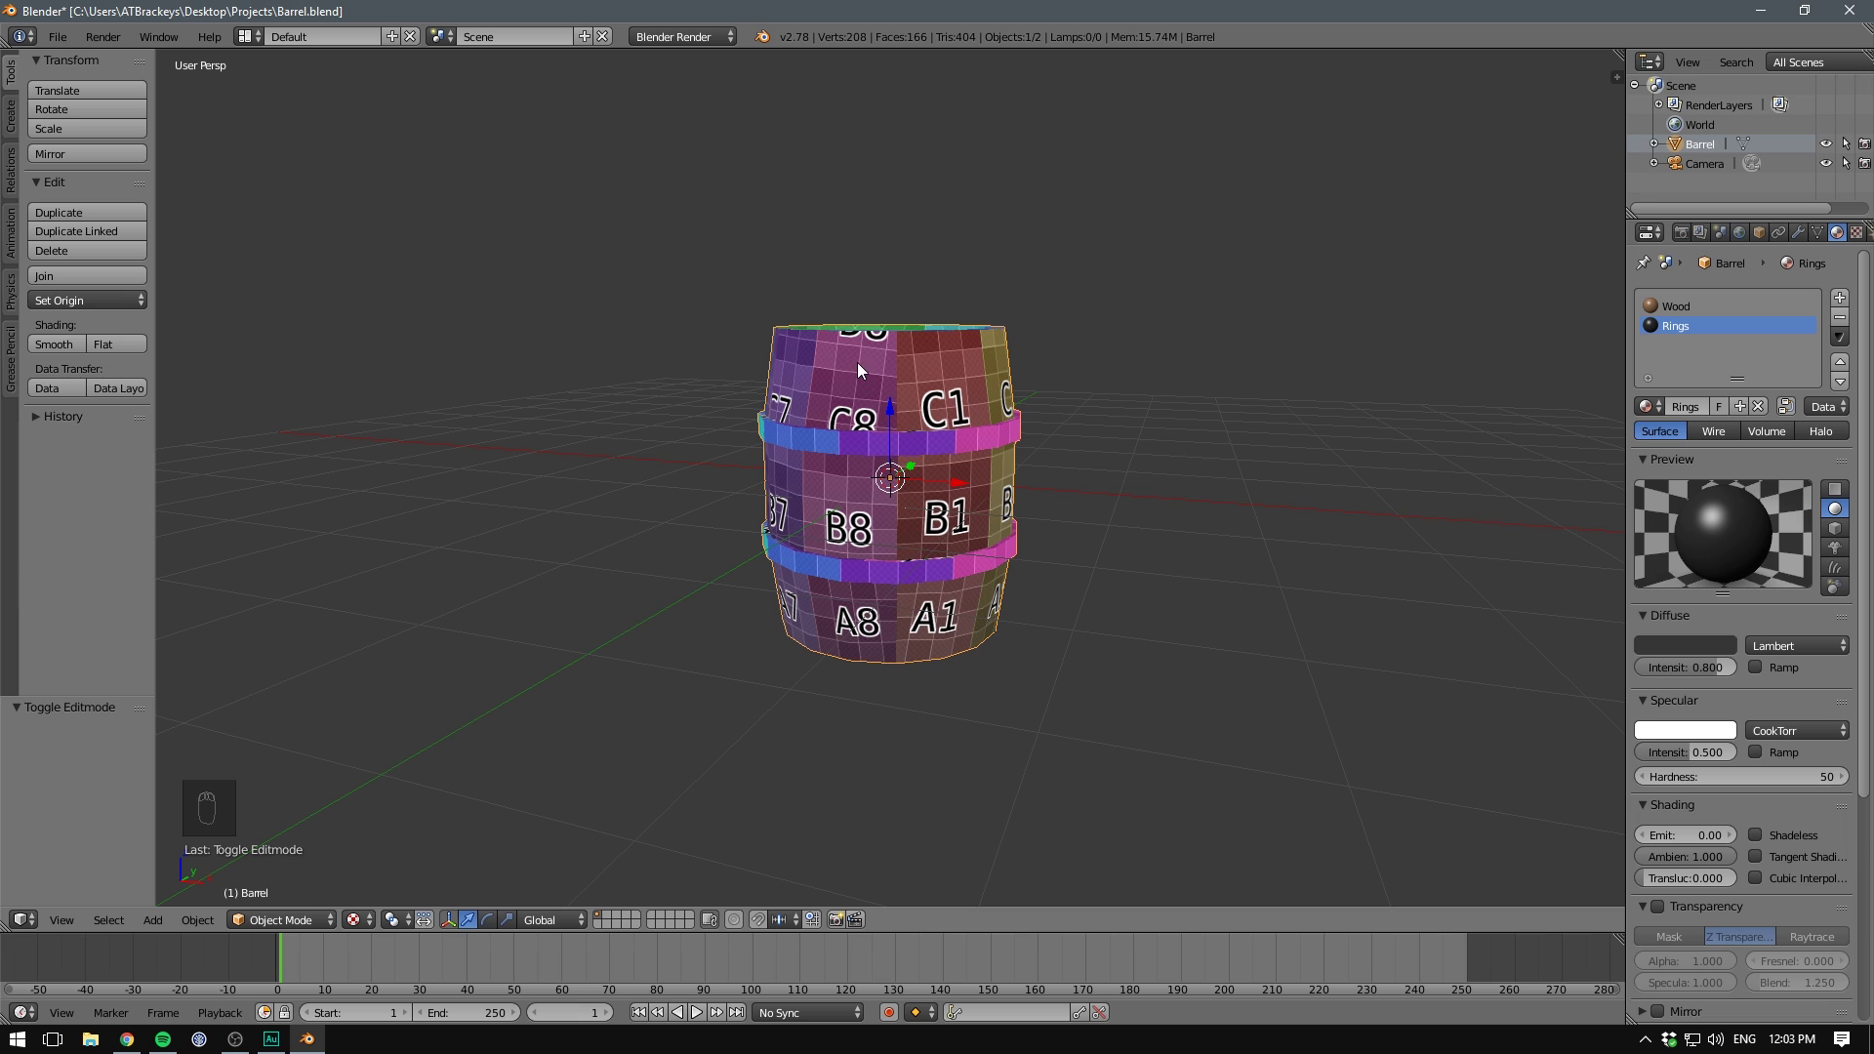
middle_drag(857, 361, 1057, 413)
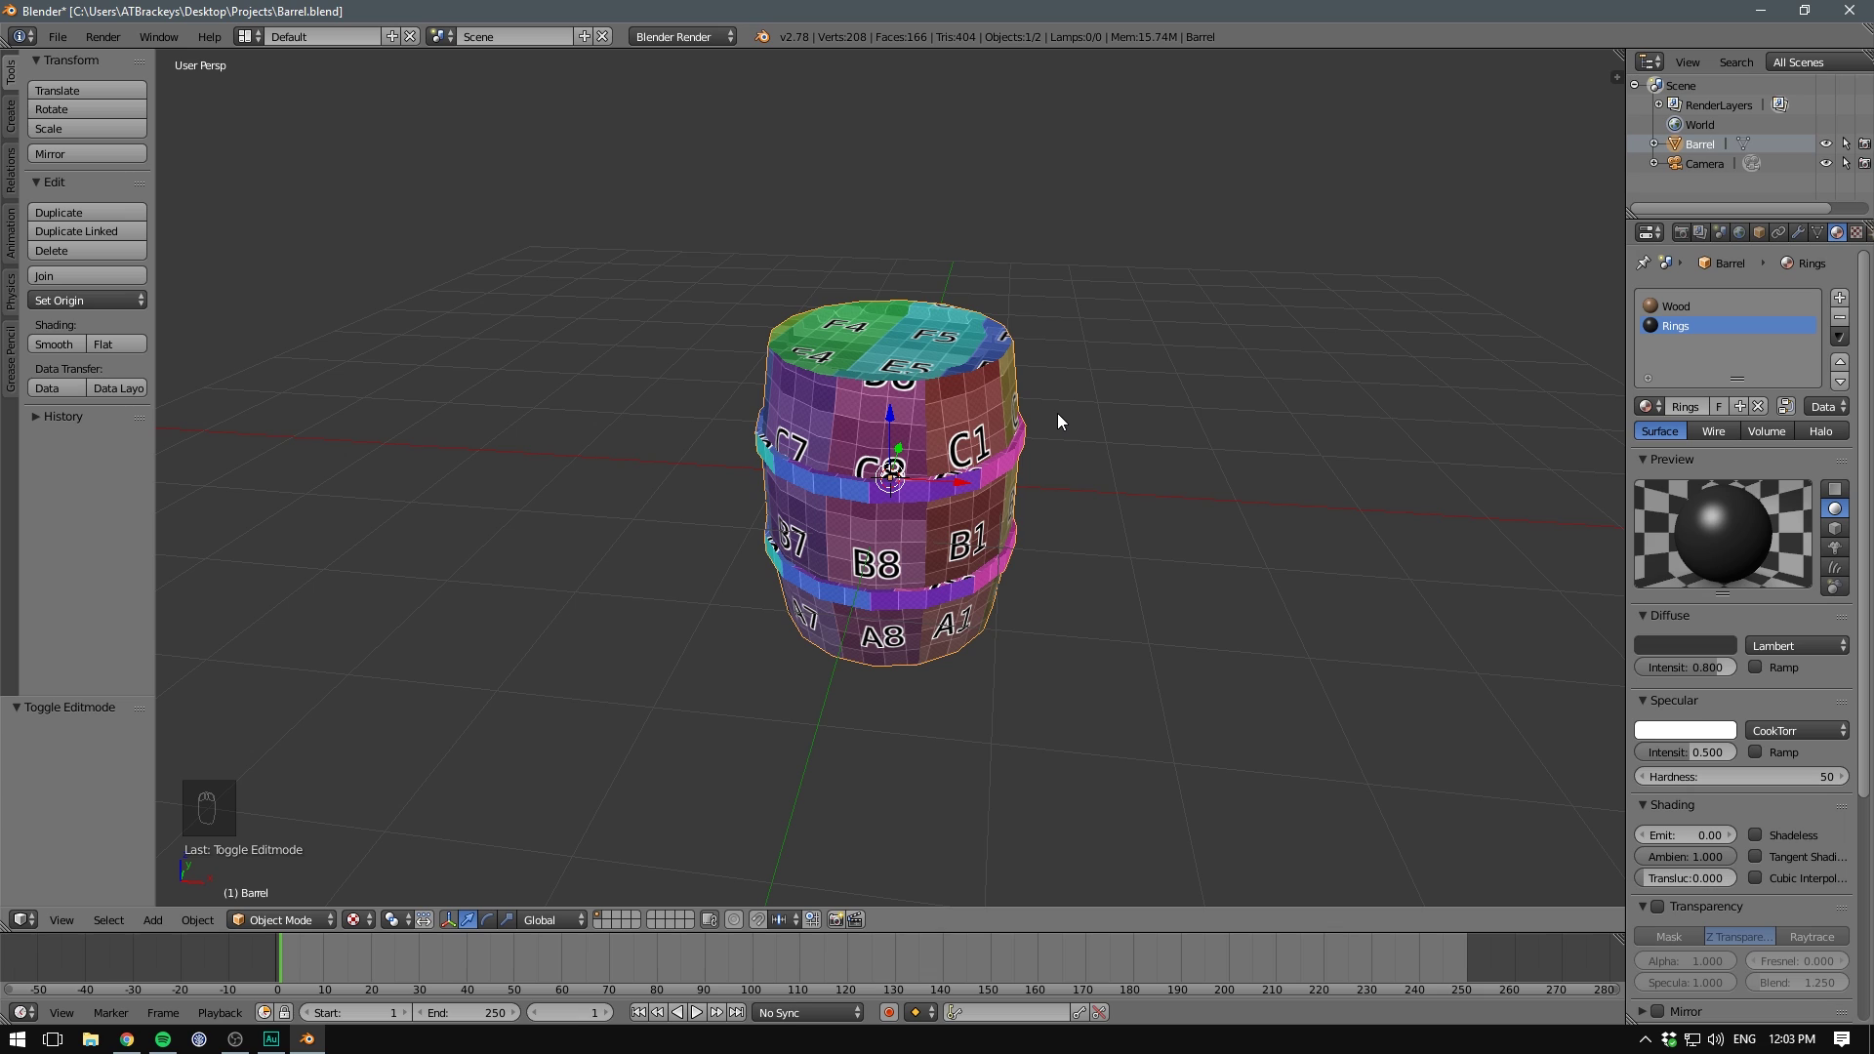
scroll(1057, 413, up, 2)
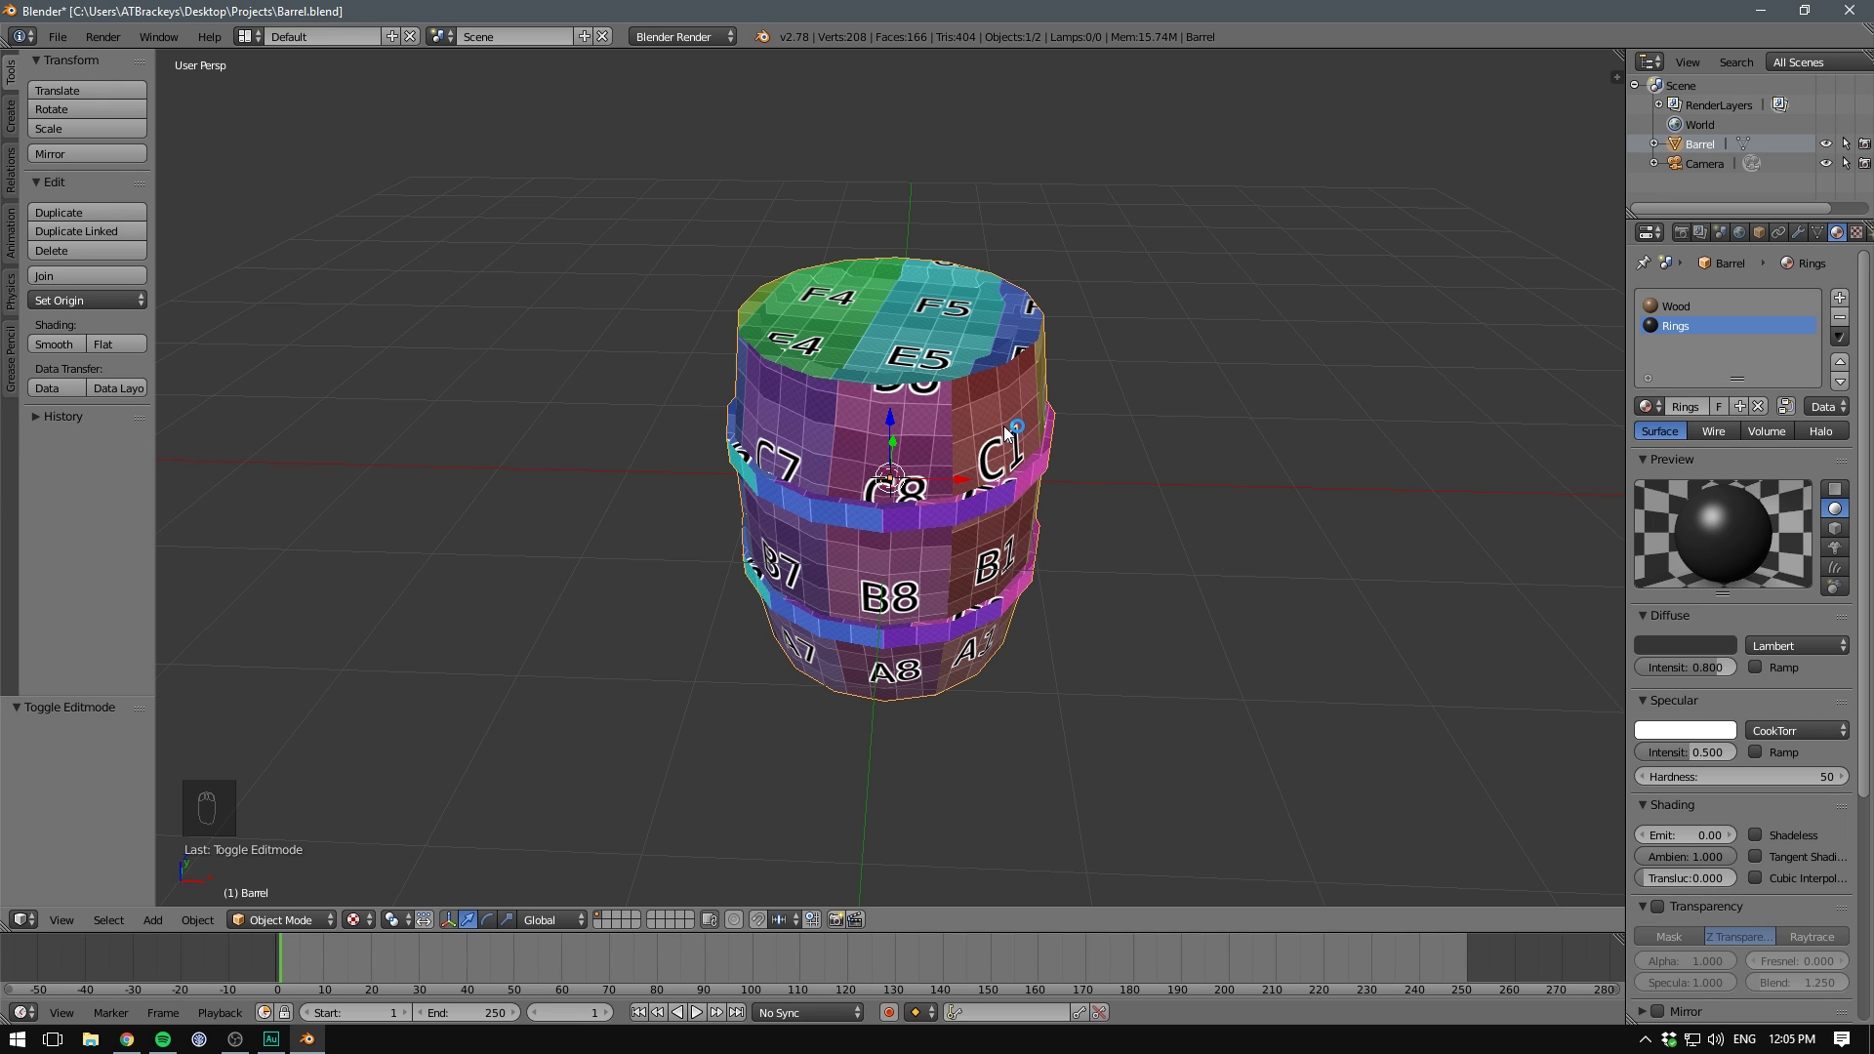
middle_drag(1003, 426, 966, 402)
click(247, 36)
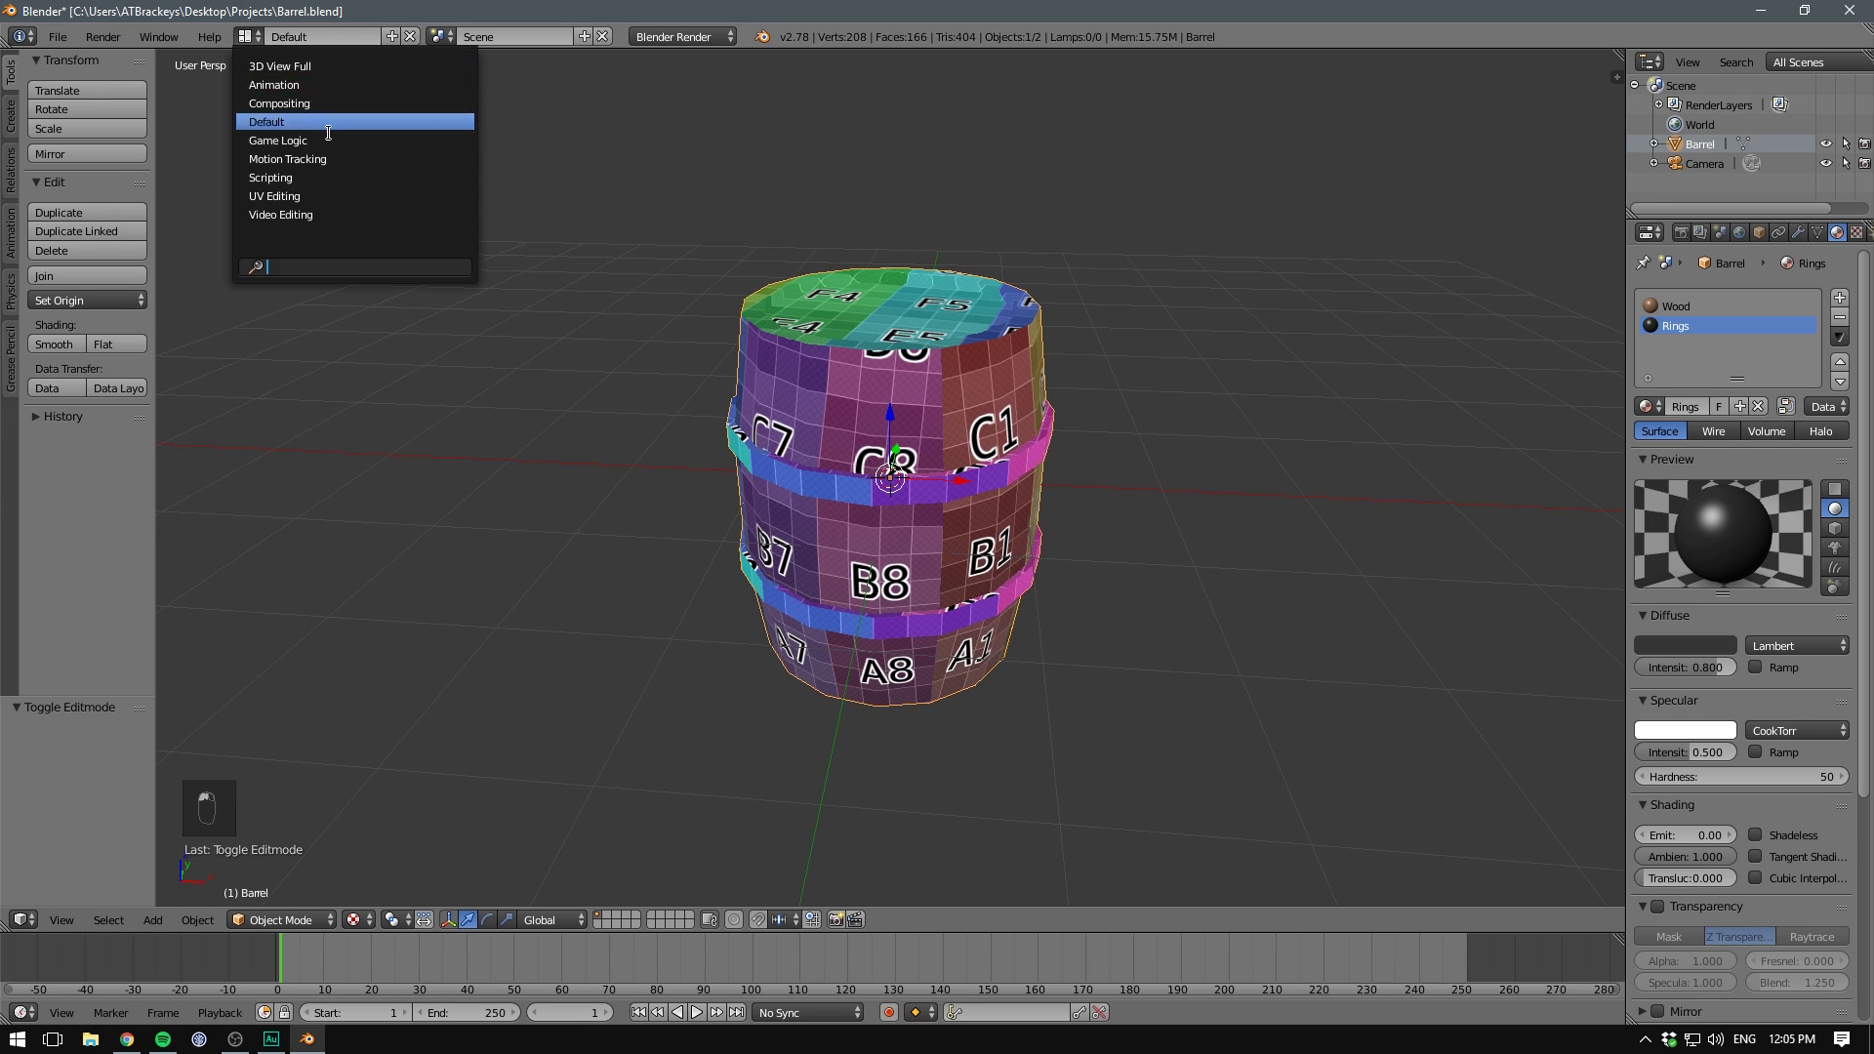
click(291, 194)
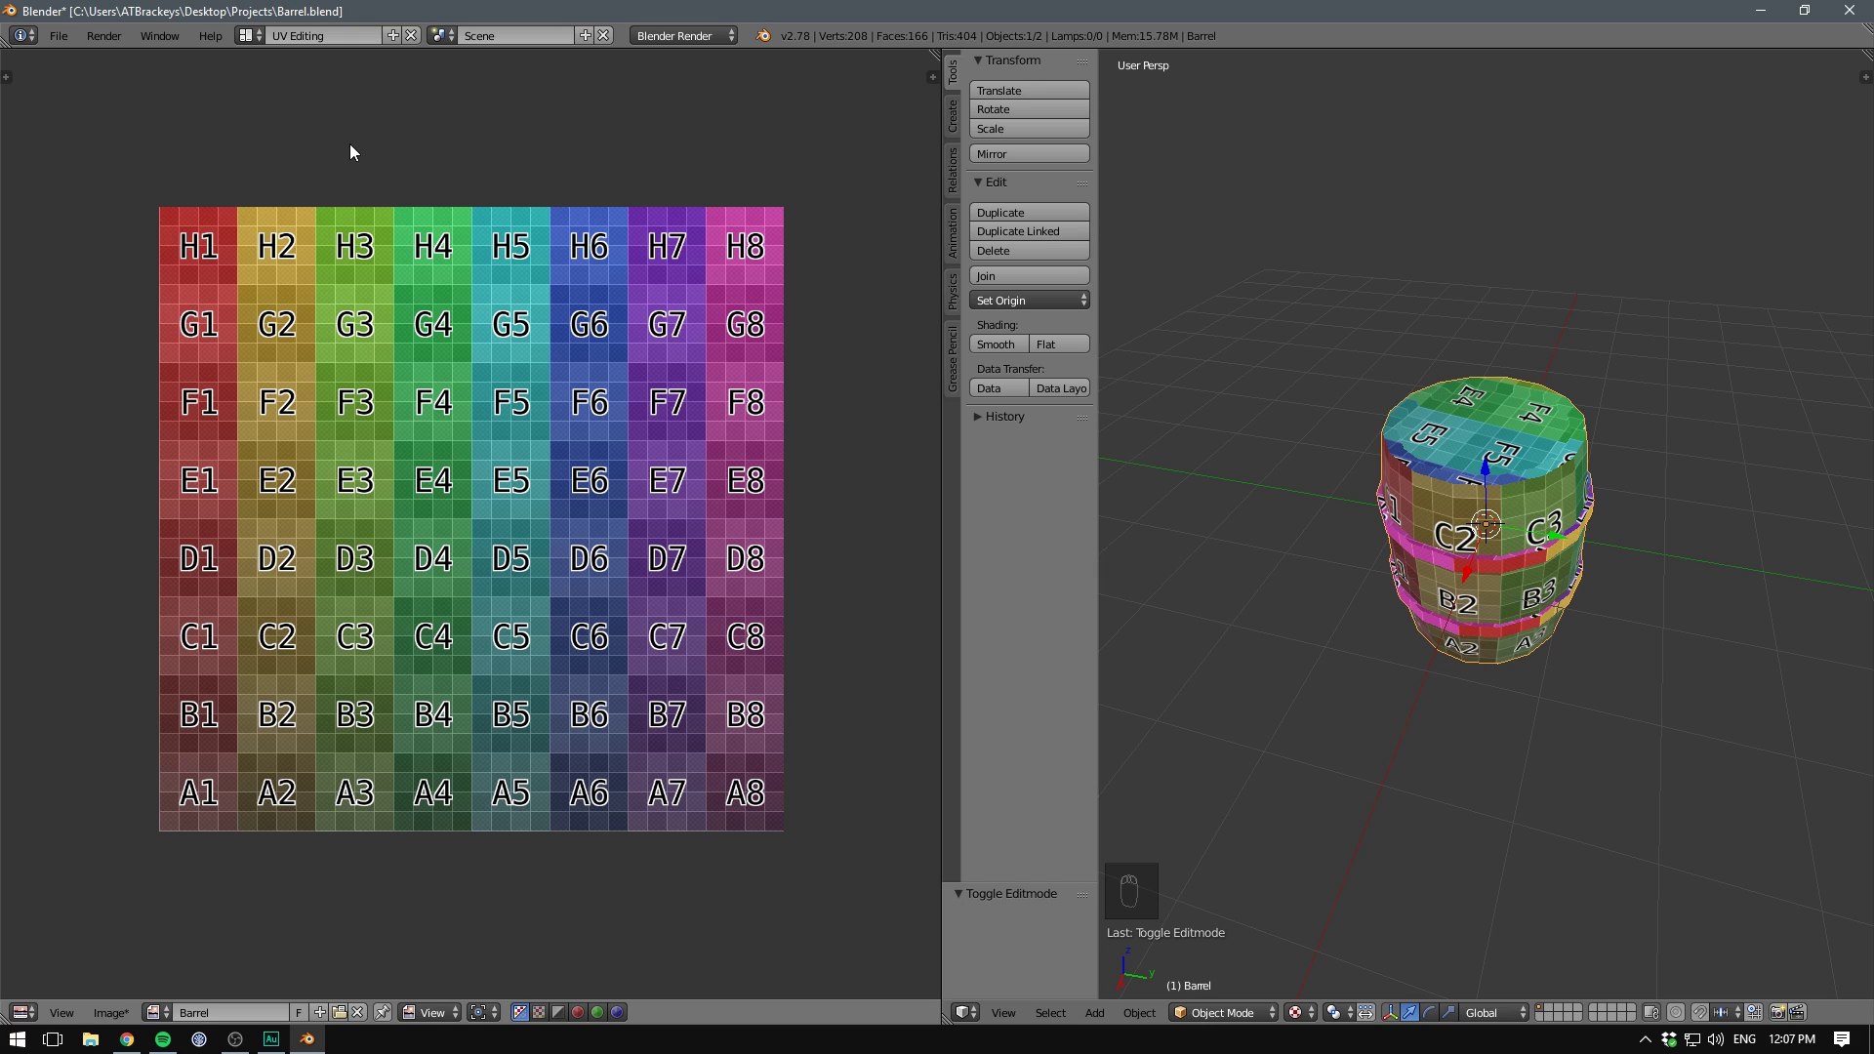
click(247, 36)
- Return to the Default layout, show Render properties, and select the whole barrel mesh in Edit Mode
click(277, 121)
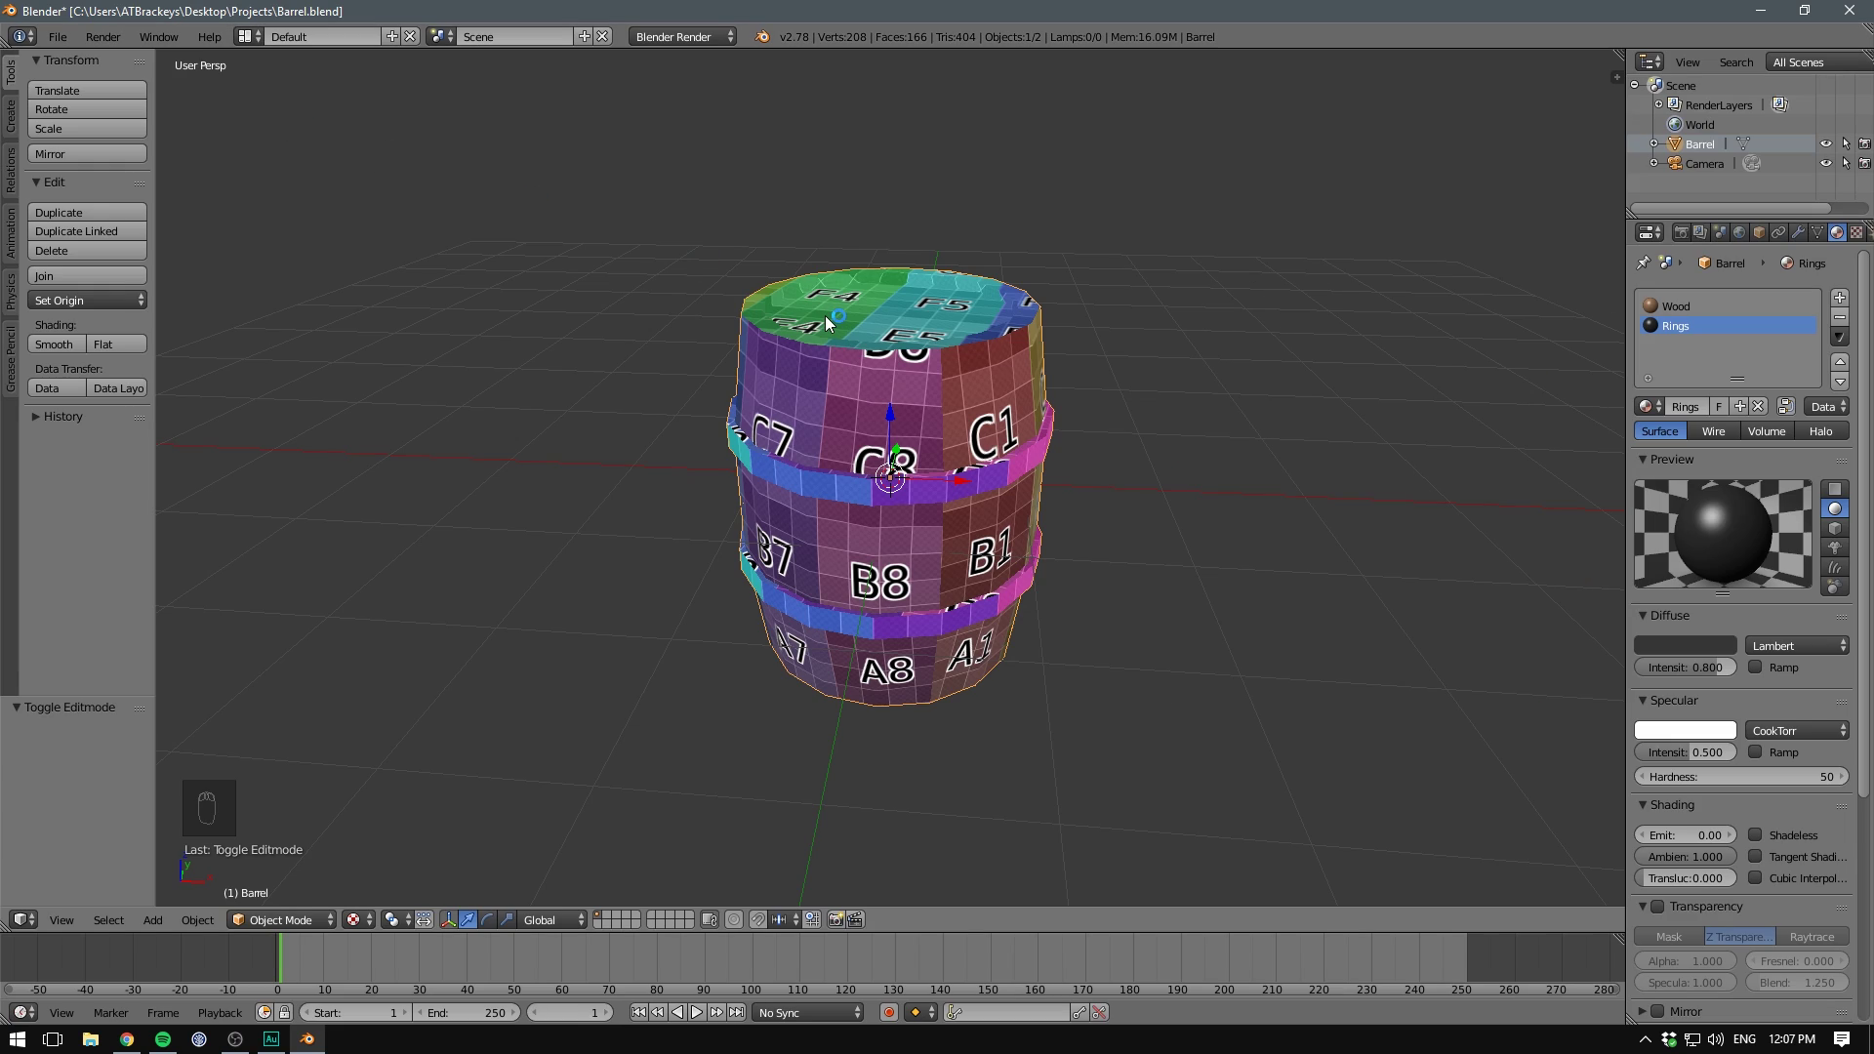
click(1679, 235)
key(Tab)
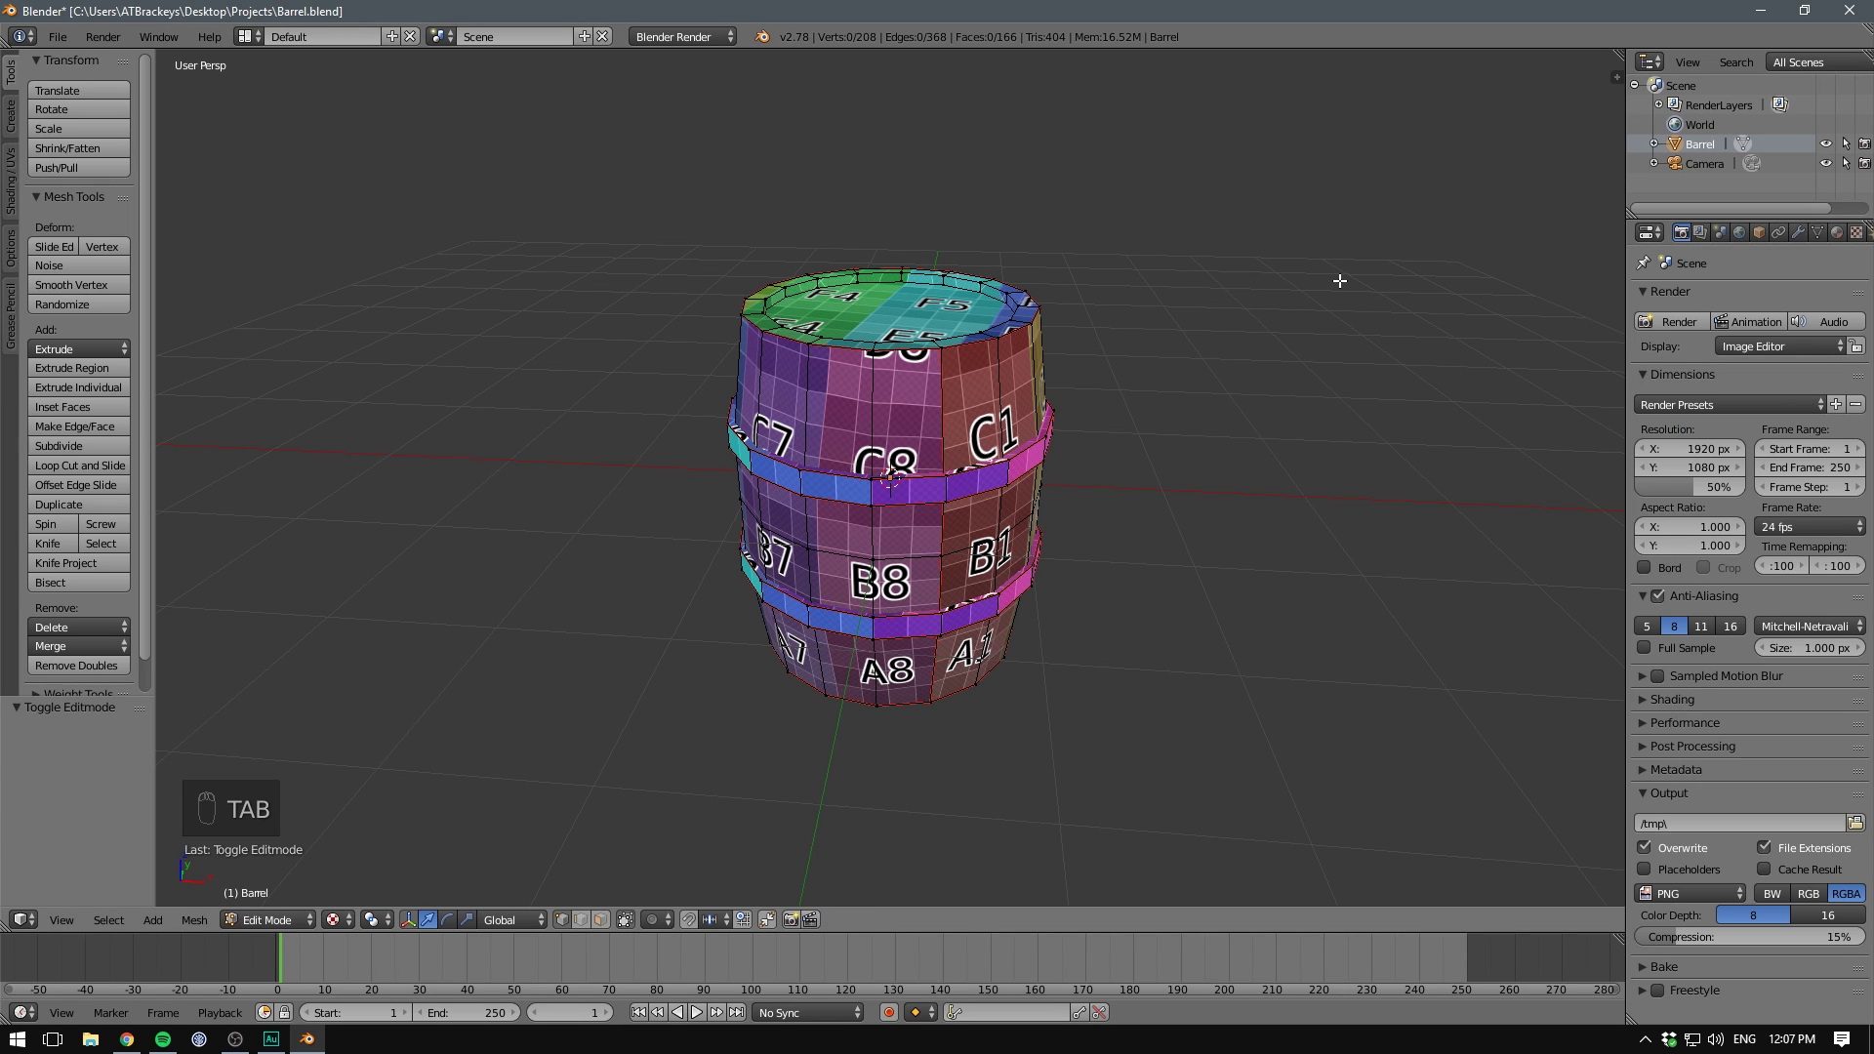
key(a)
key(a)
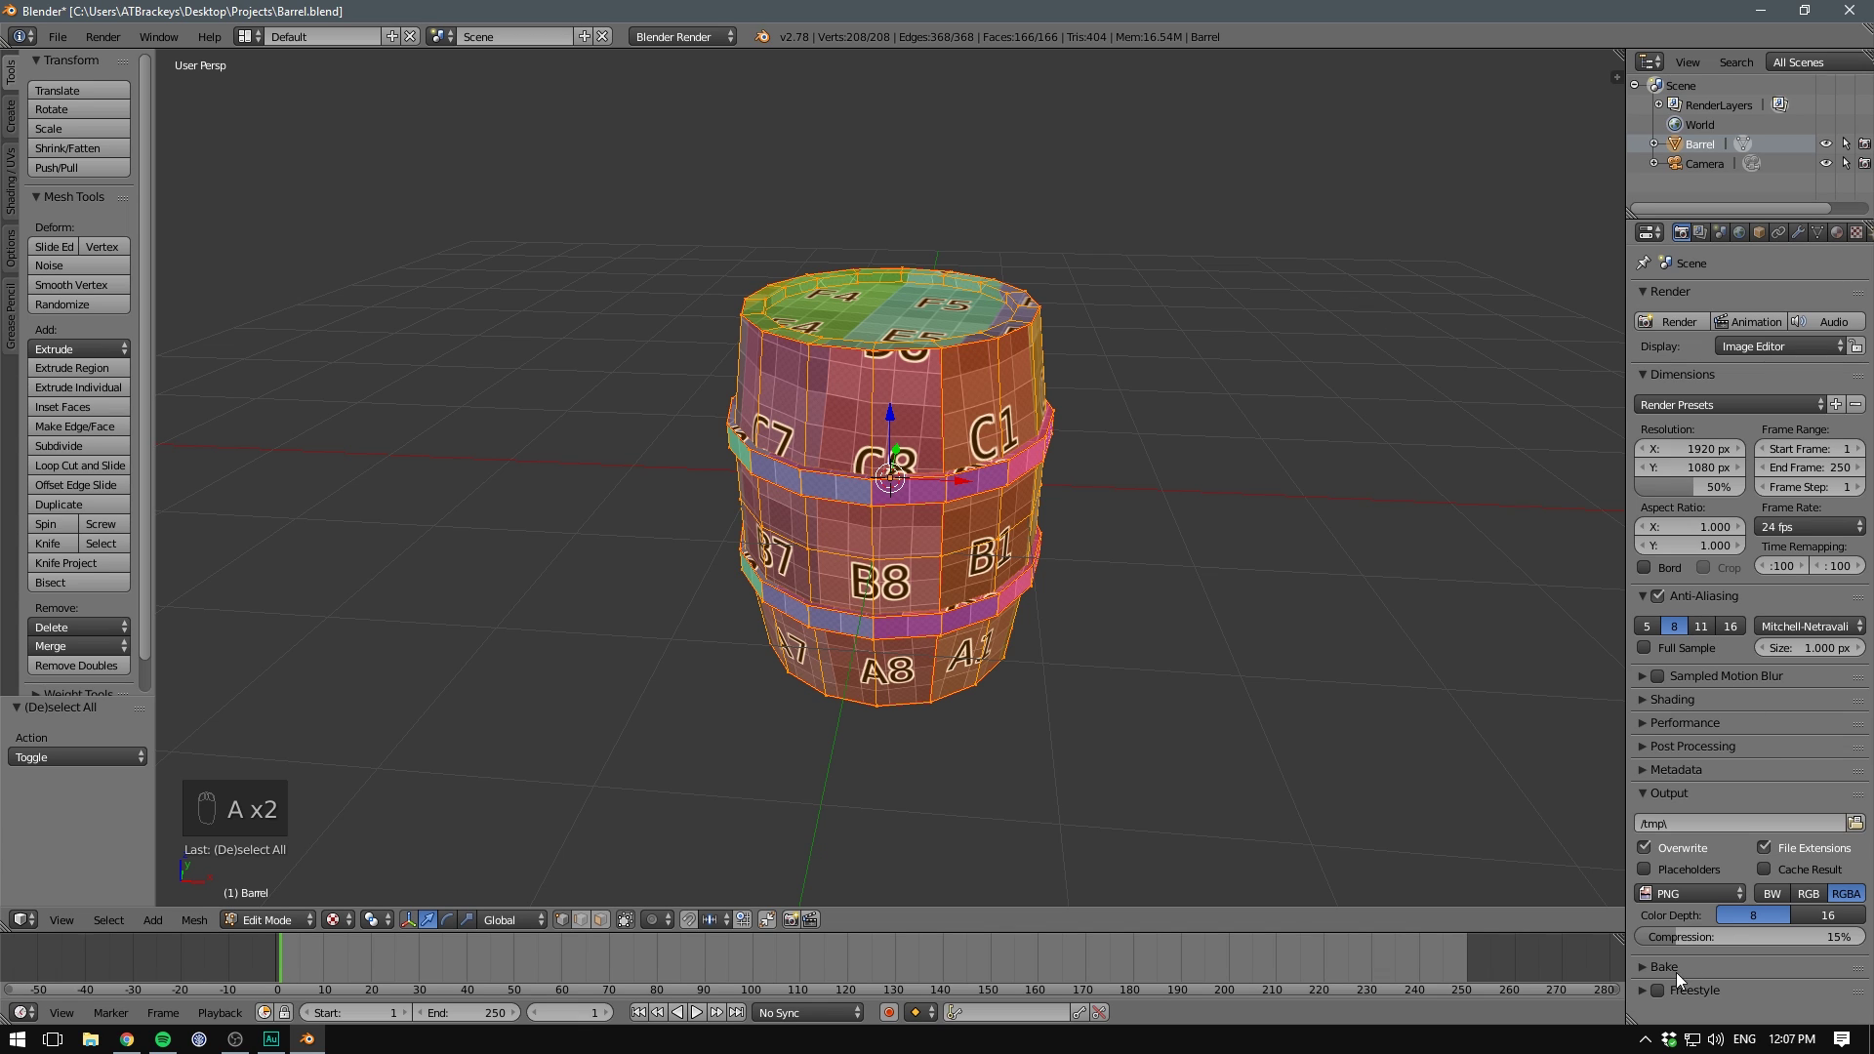
- Set Bake Mode to Ambient Occlusion and run the bake
click(1643, 964)
scroll(1642, 962, down, 3)
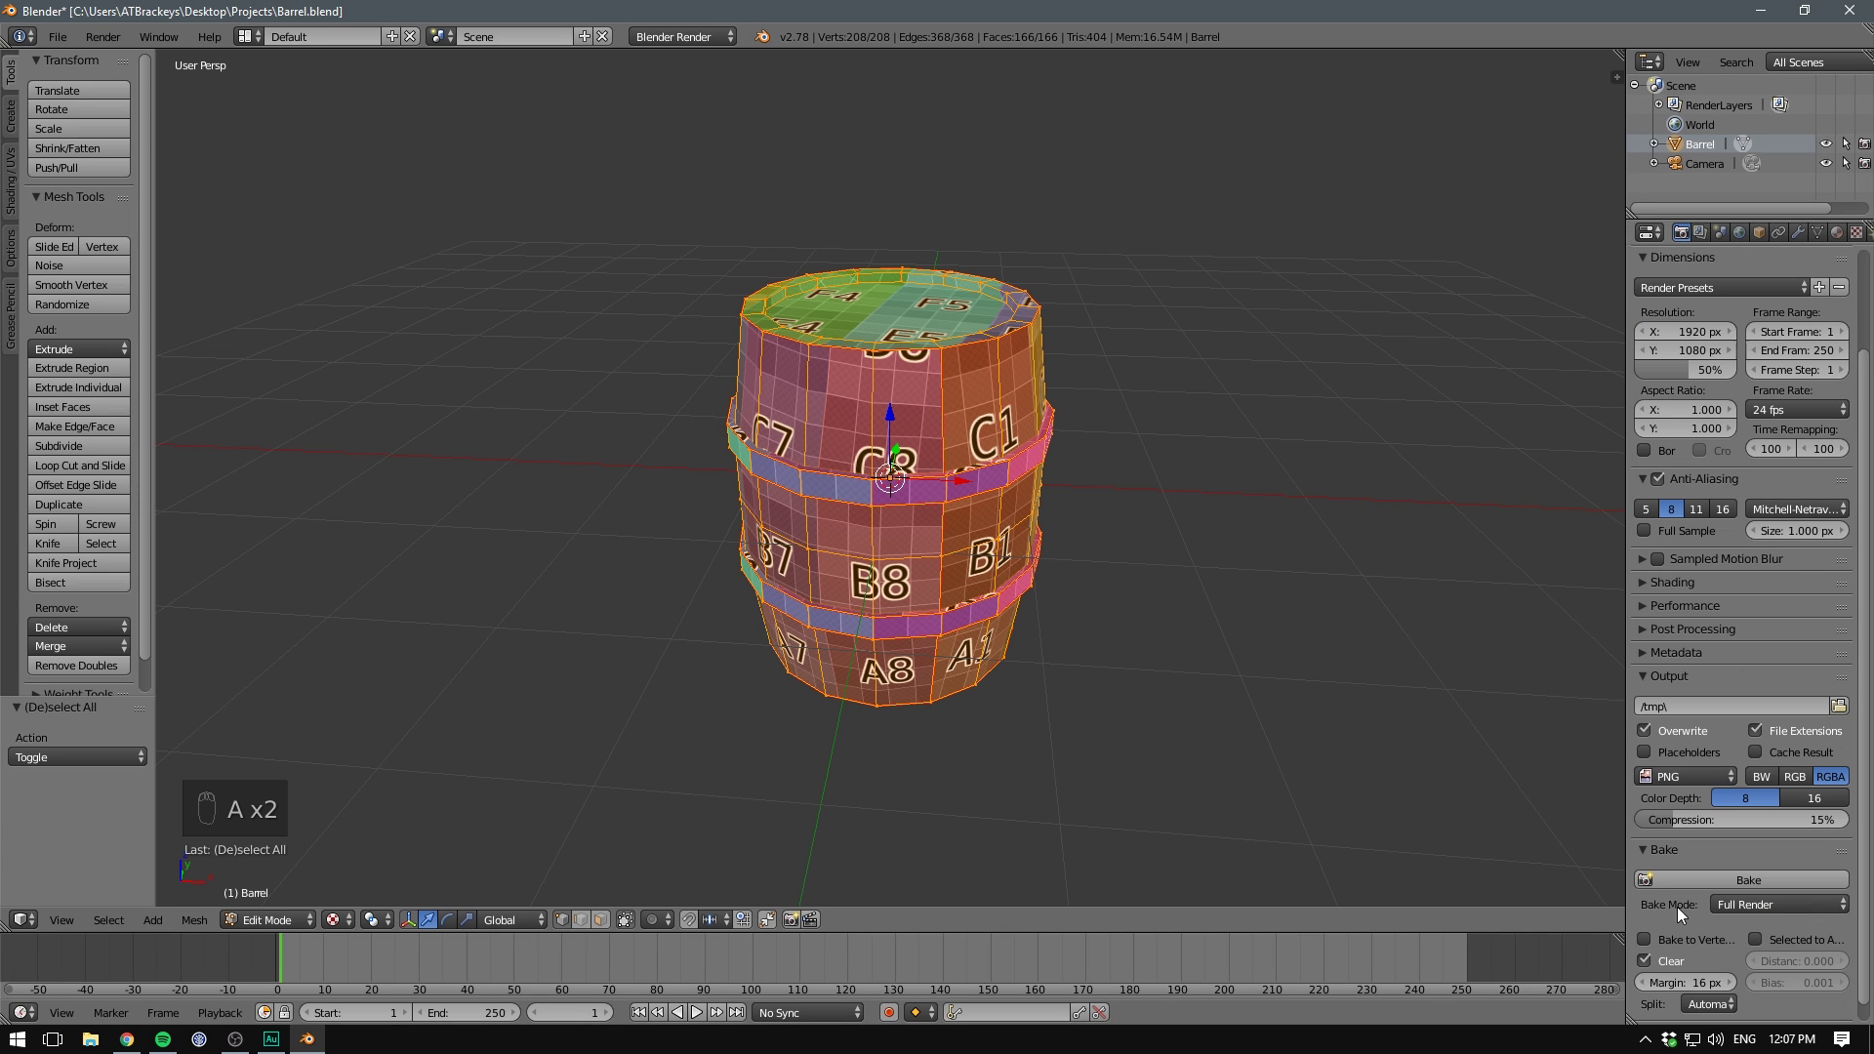
click(1731, 905)
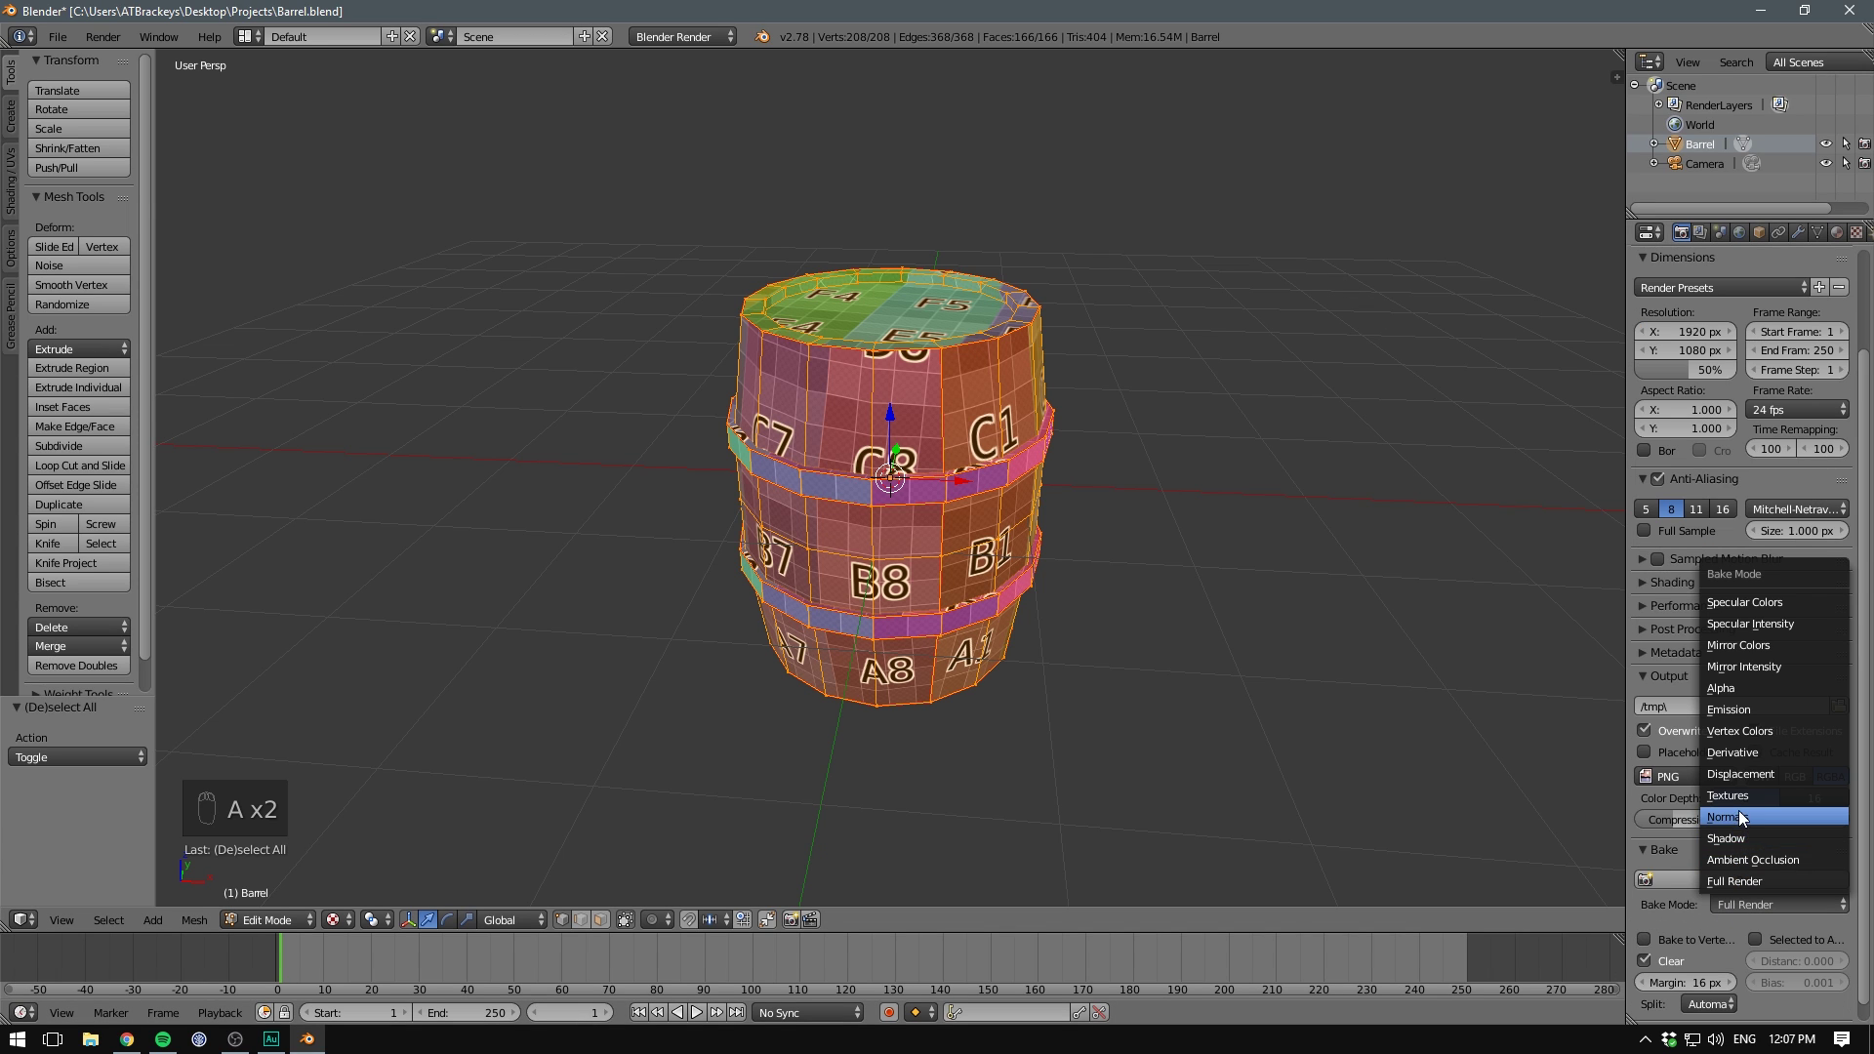
click(1747, 859)
click(1690, 810)
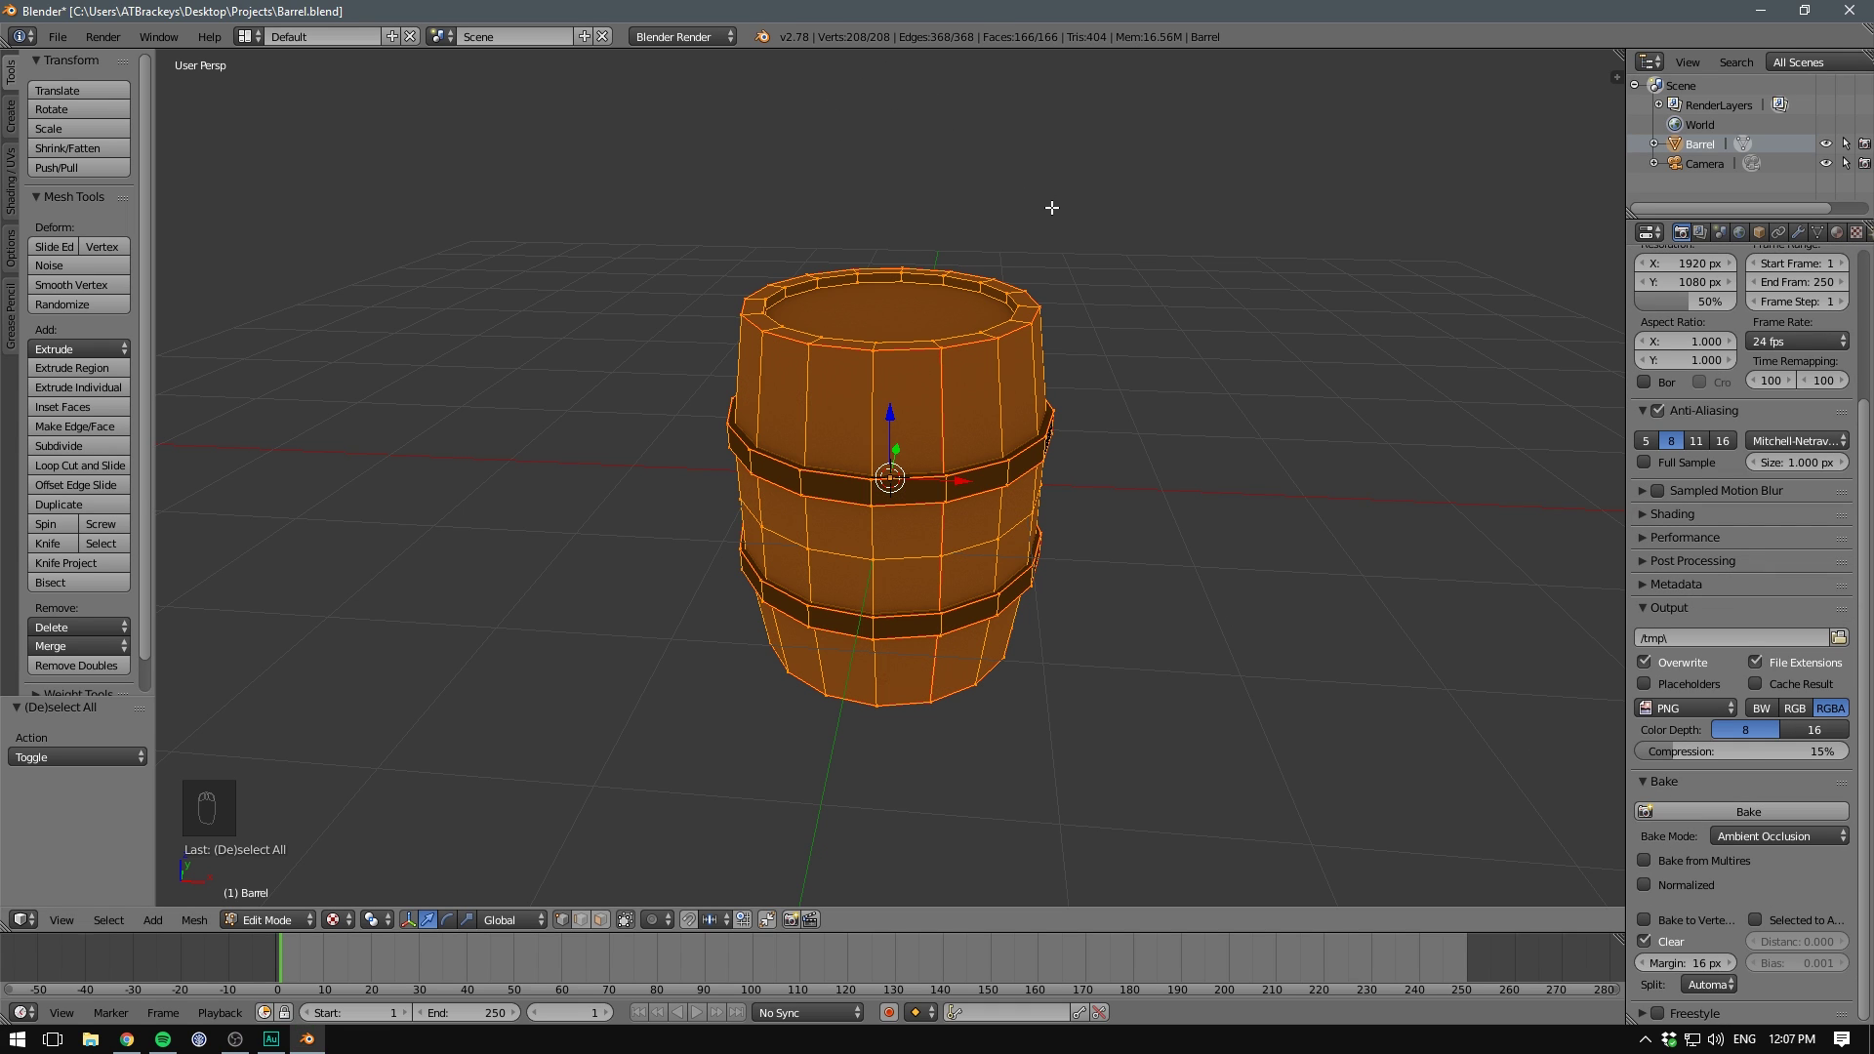
- Leave Edit Mode and orbit around the barrel to inspect the brown wood and dark baked rings
key(Tab)
middle_drag(1121, 269, 919, 400)
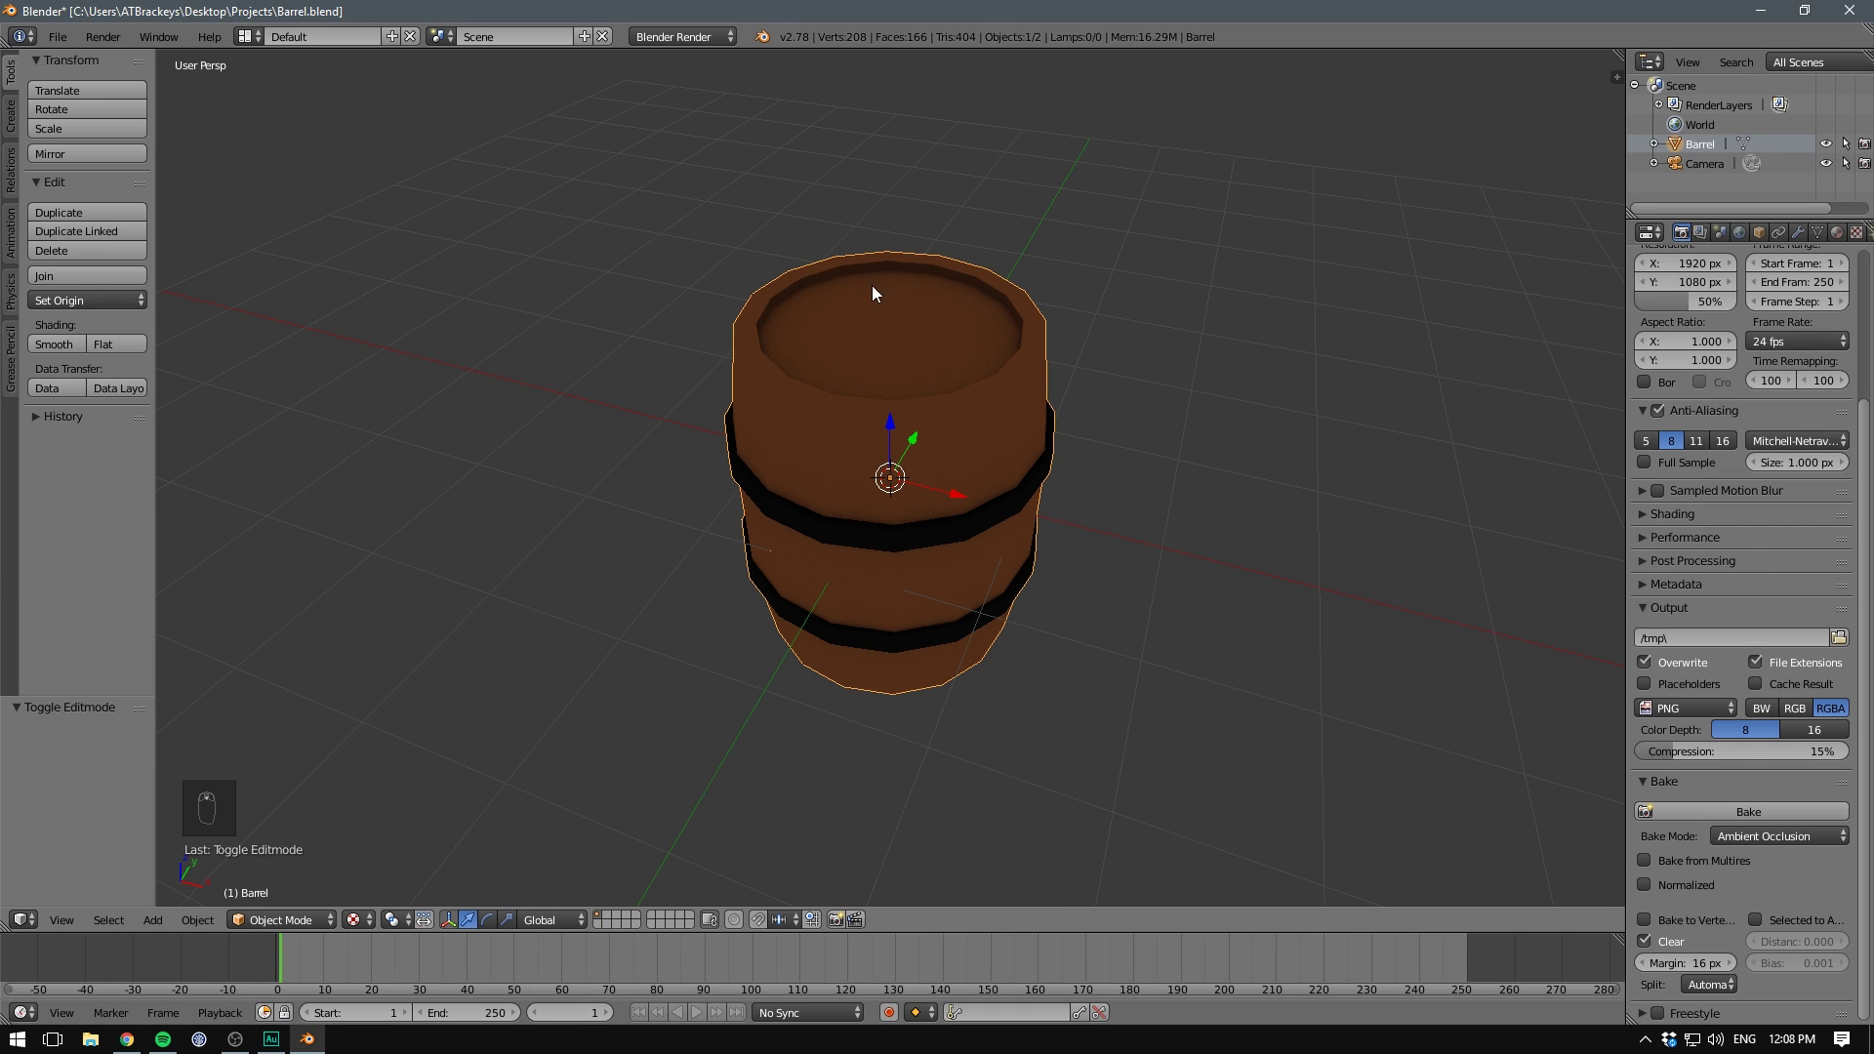
middle_drag(871, 293, 816, 376)
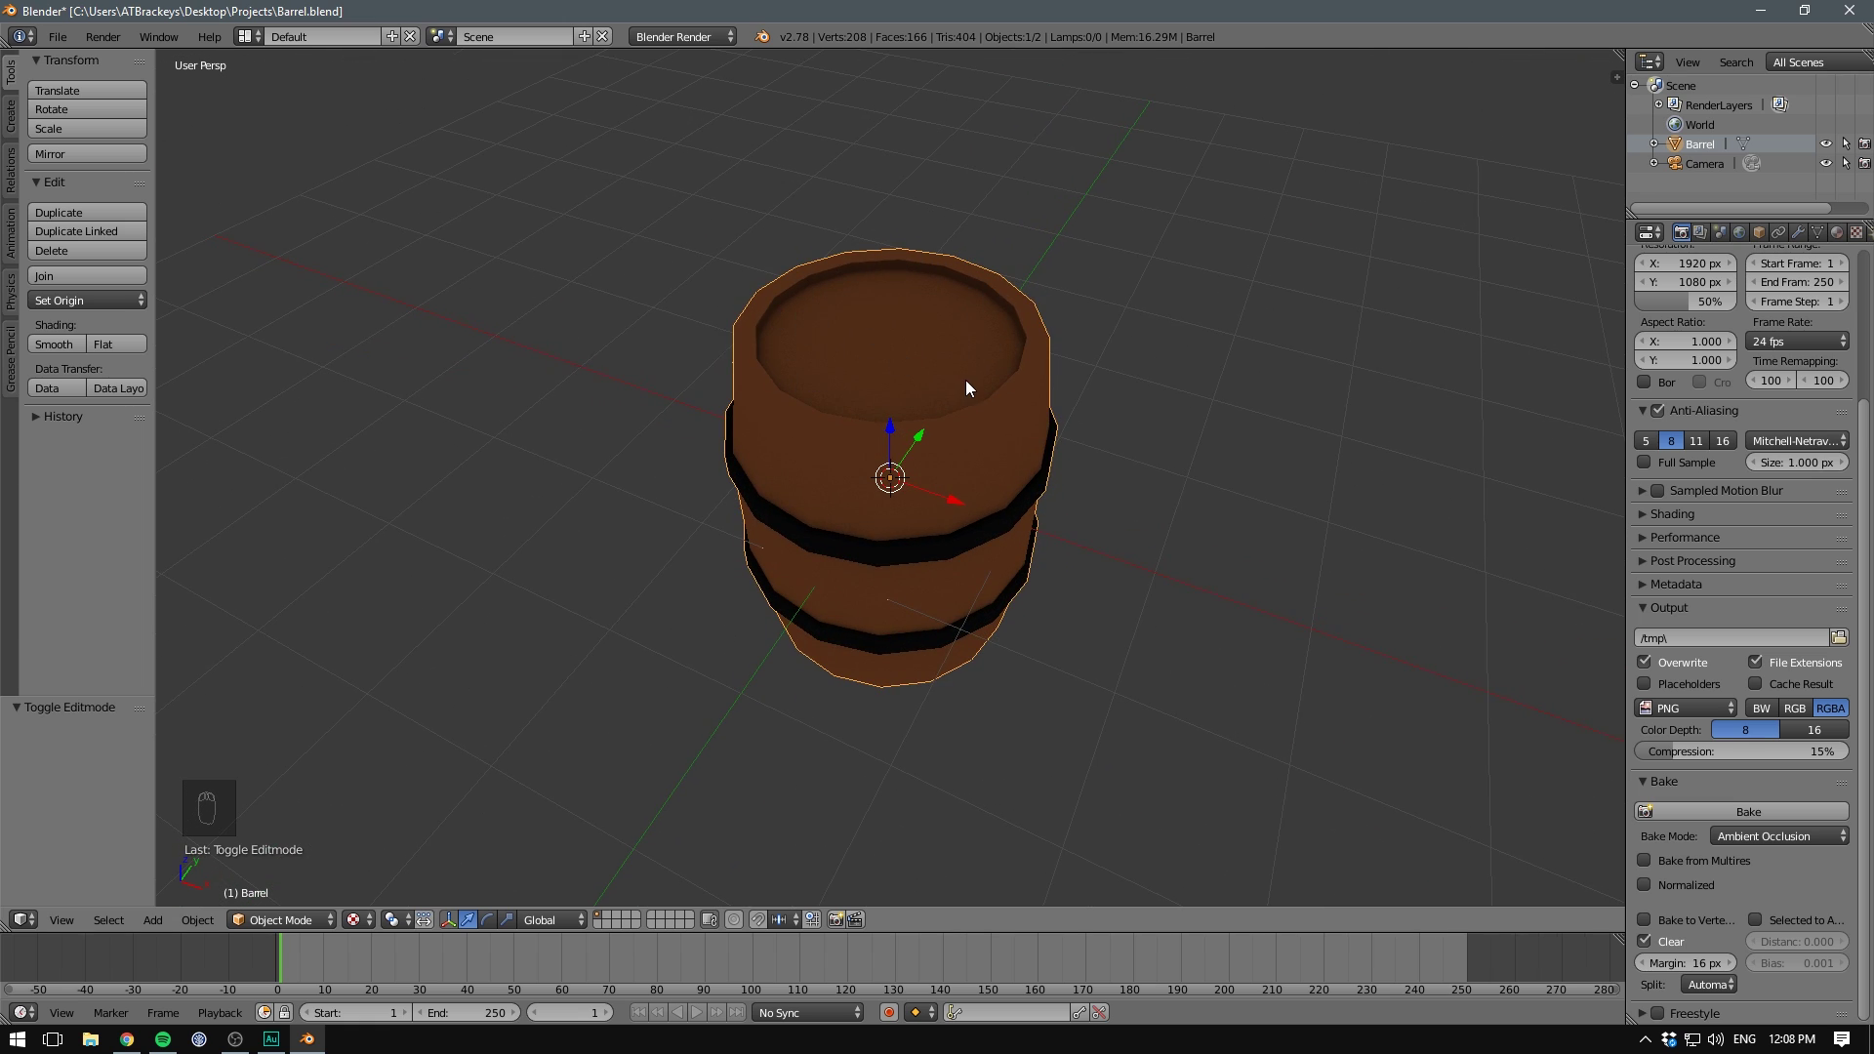
middle_drag(966, 388, 789, 495)
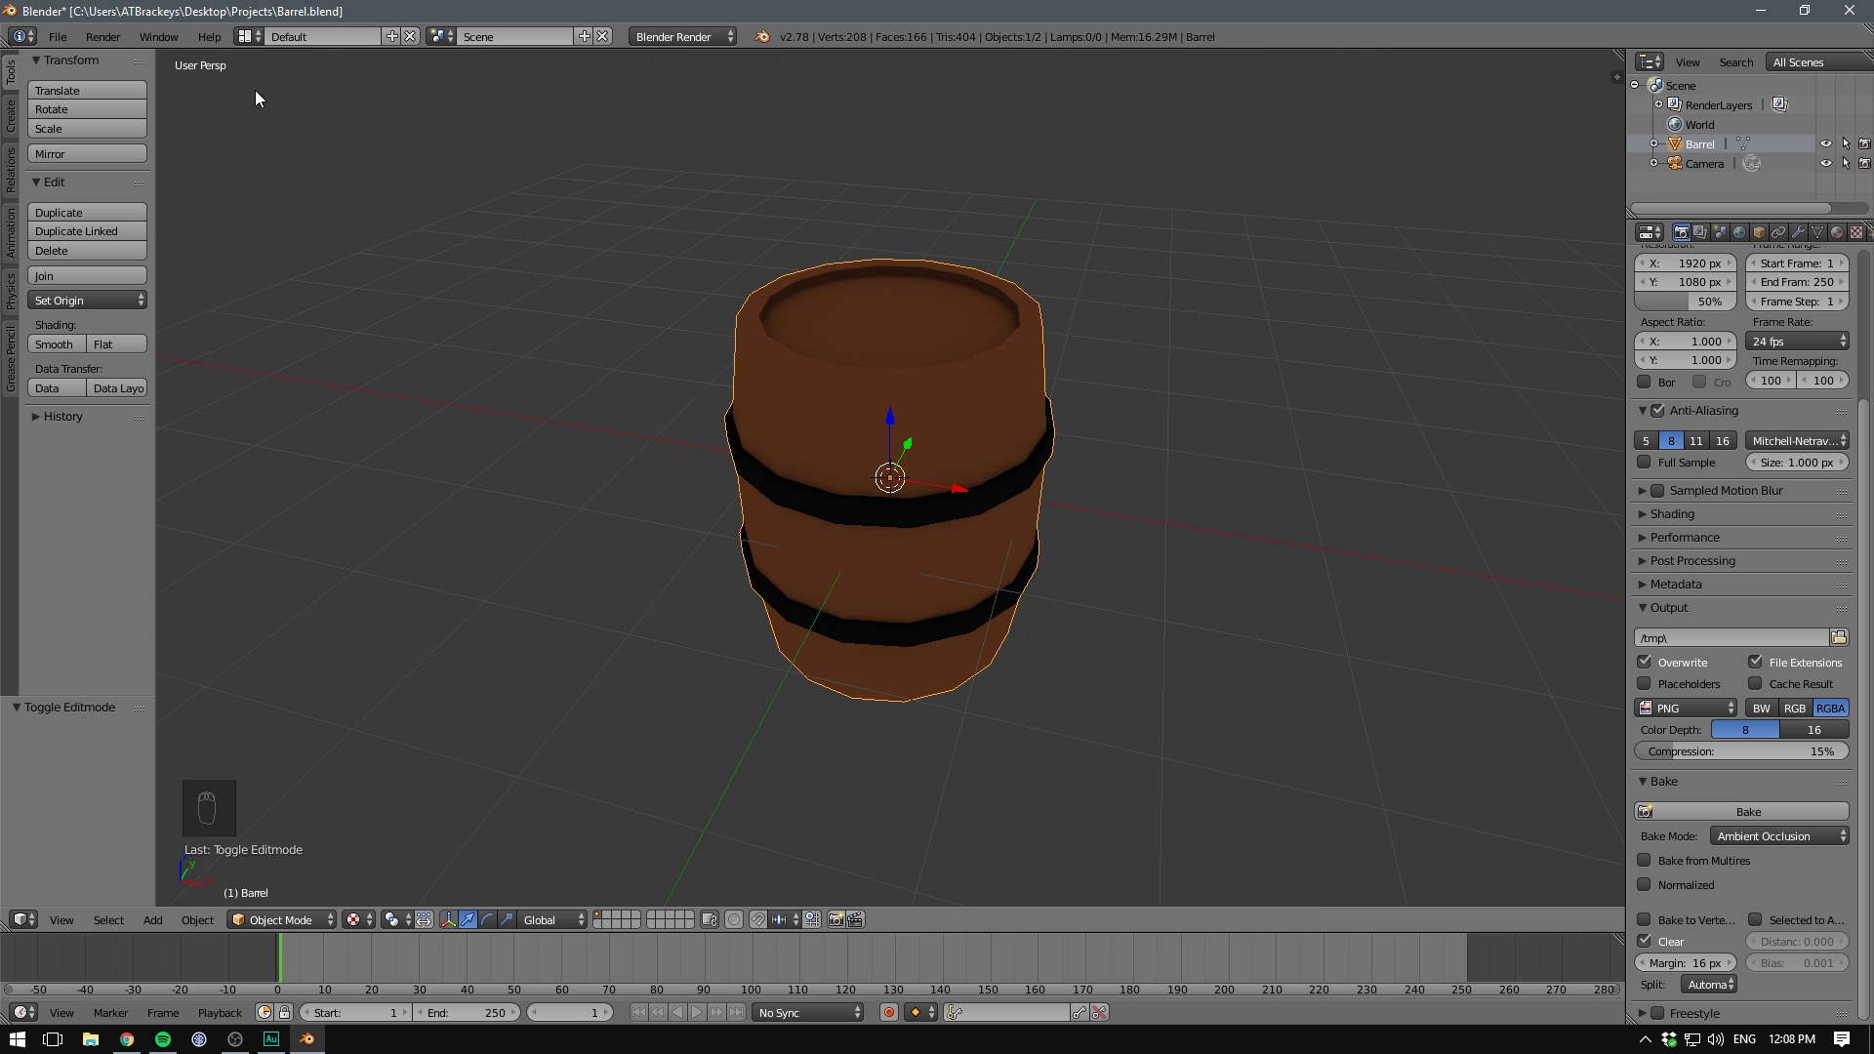
- Switch to the UV Editing layout and save the baked image as Barrel.png in Projects
click(249, 36)
click(301, 198)
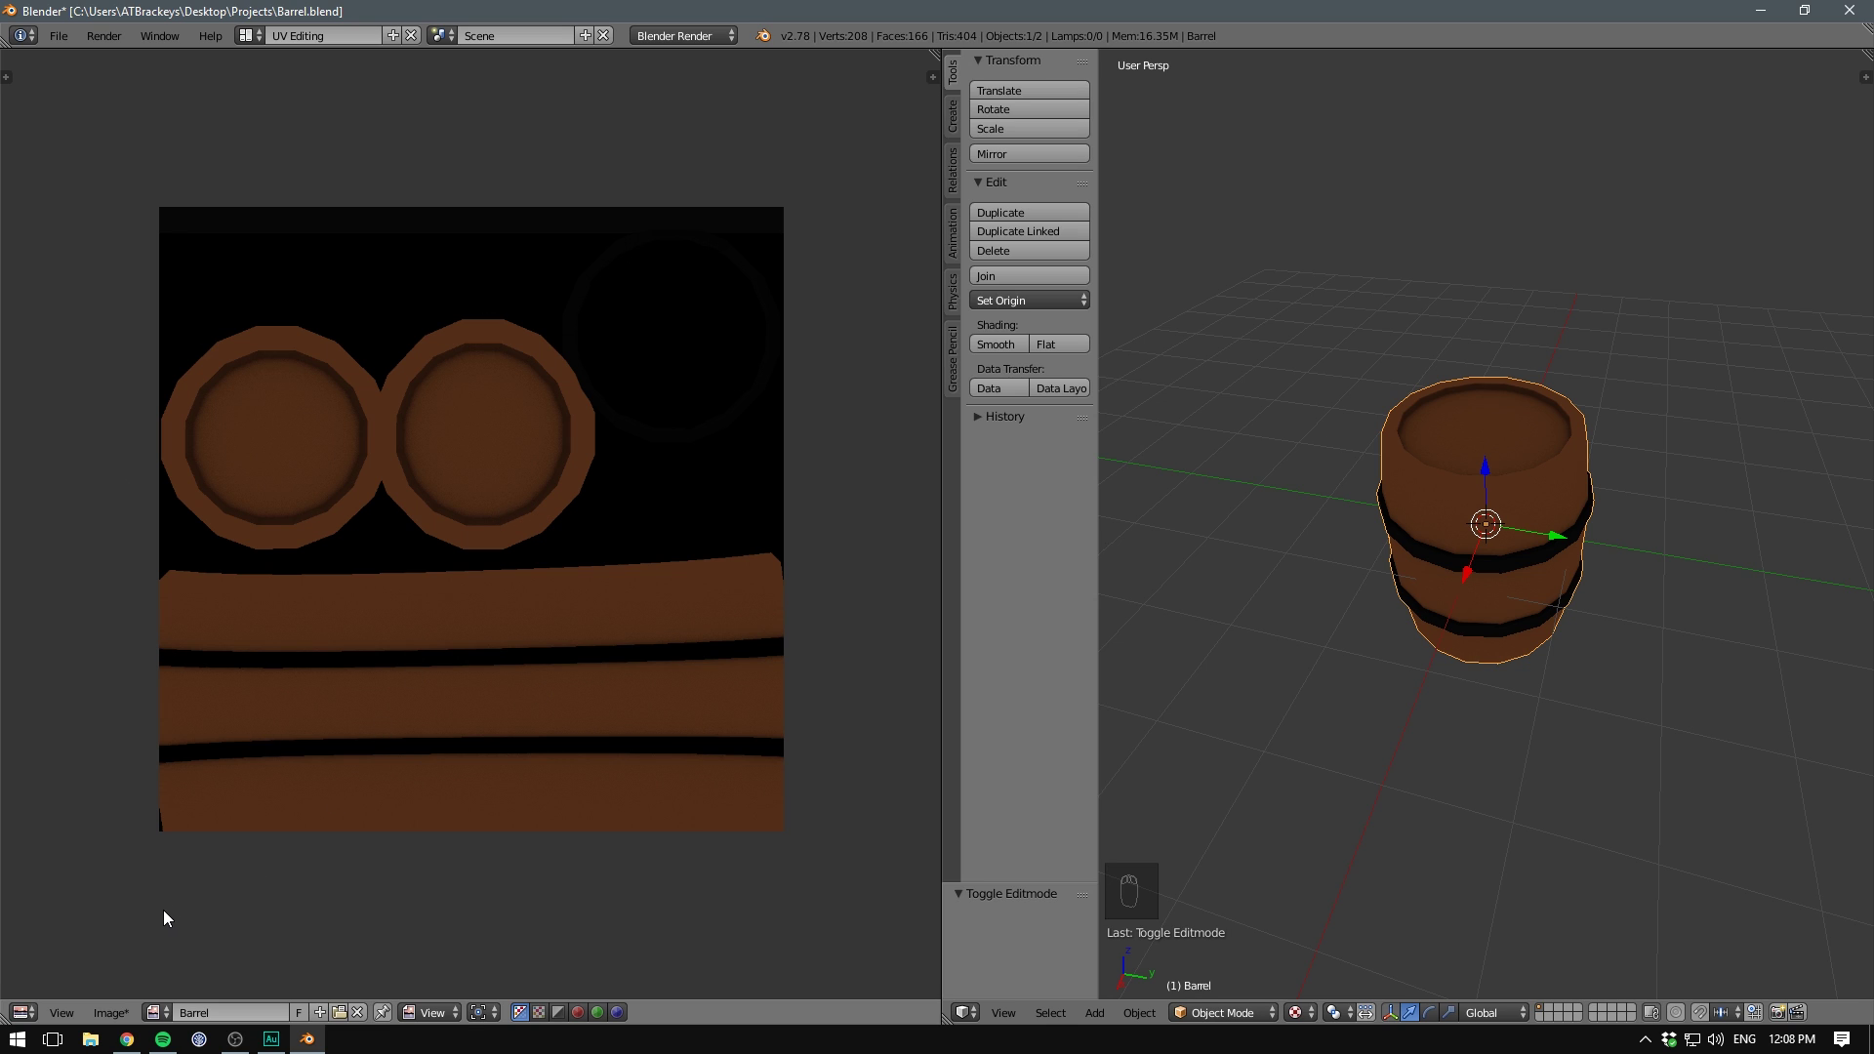
click(110, 1012)
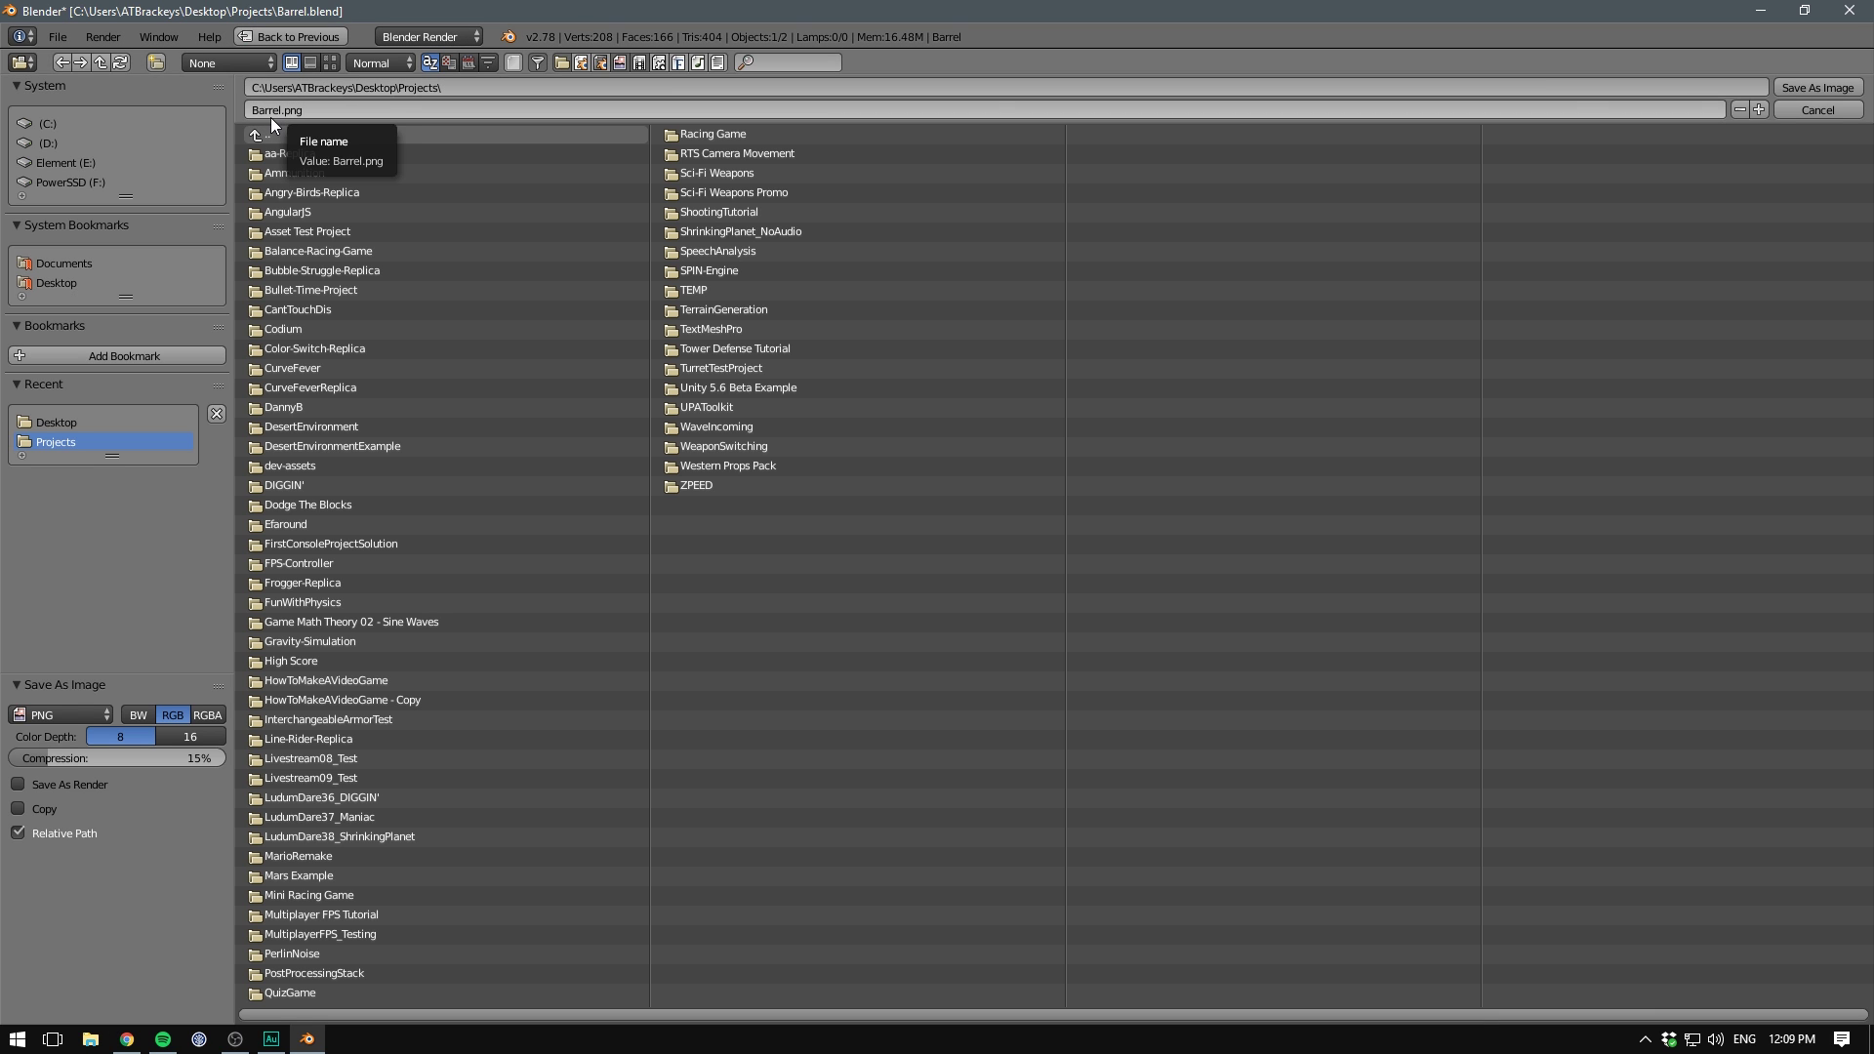
click(1798, 87)
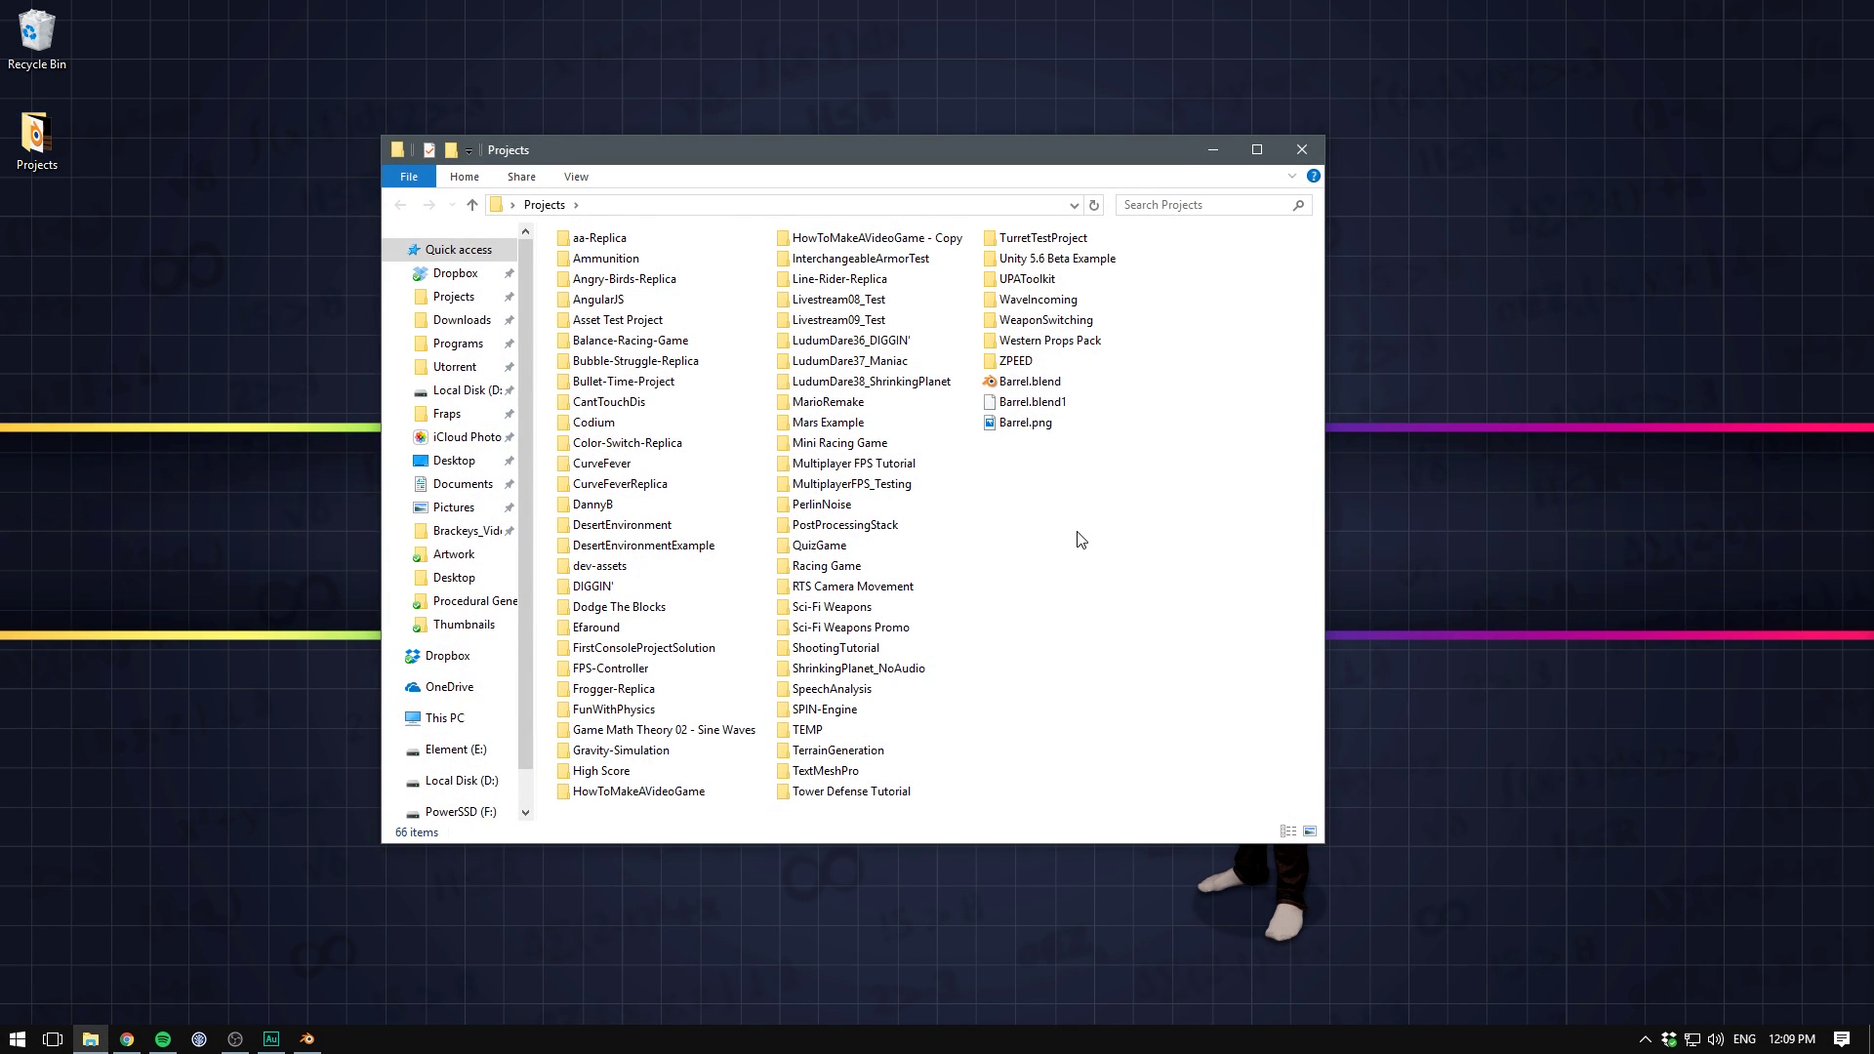
- Launch Photoshop CC from the Start search and drag Barrel.png from Projects into it
click(1035, 422)
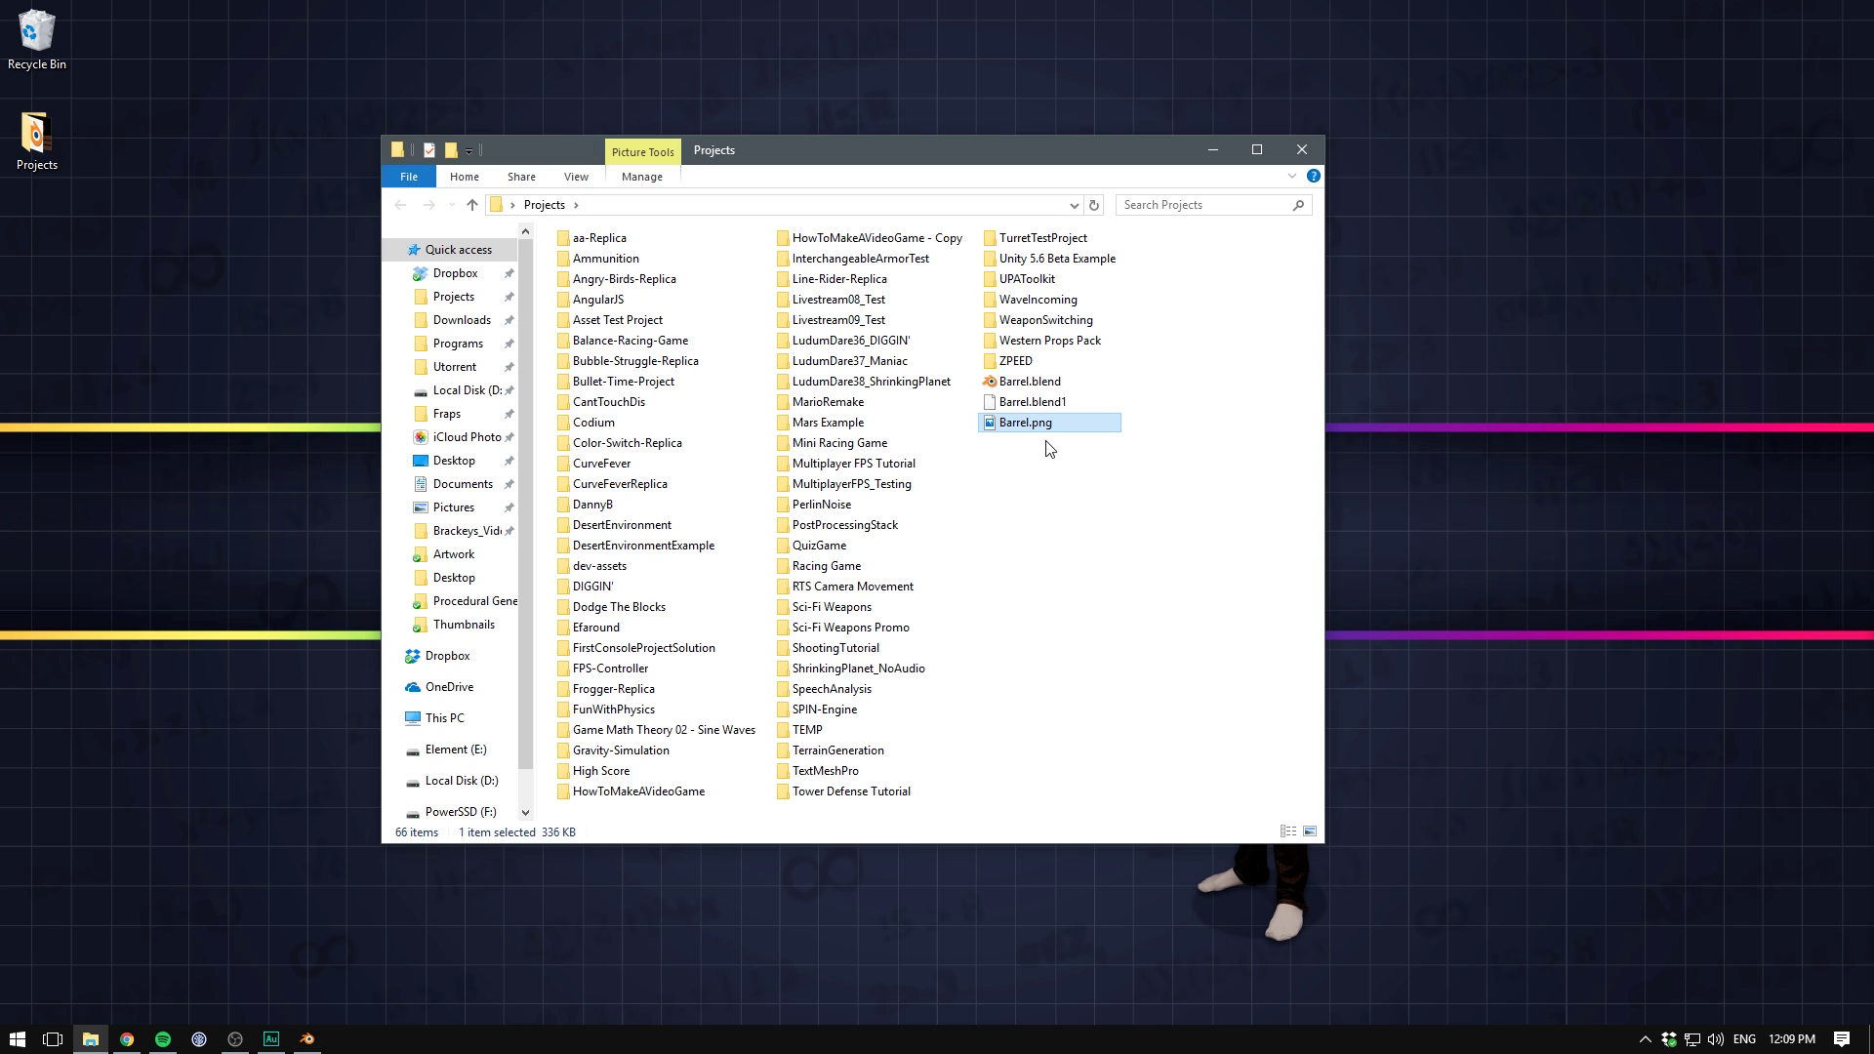
key(super)
text(photosh)
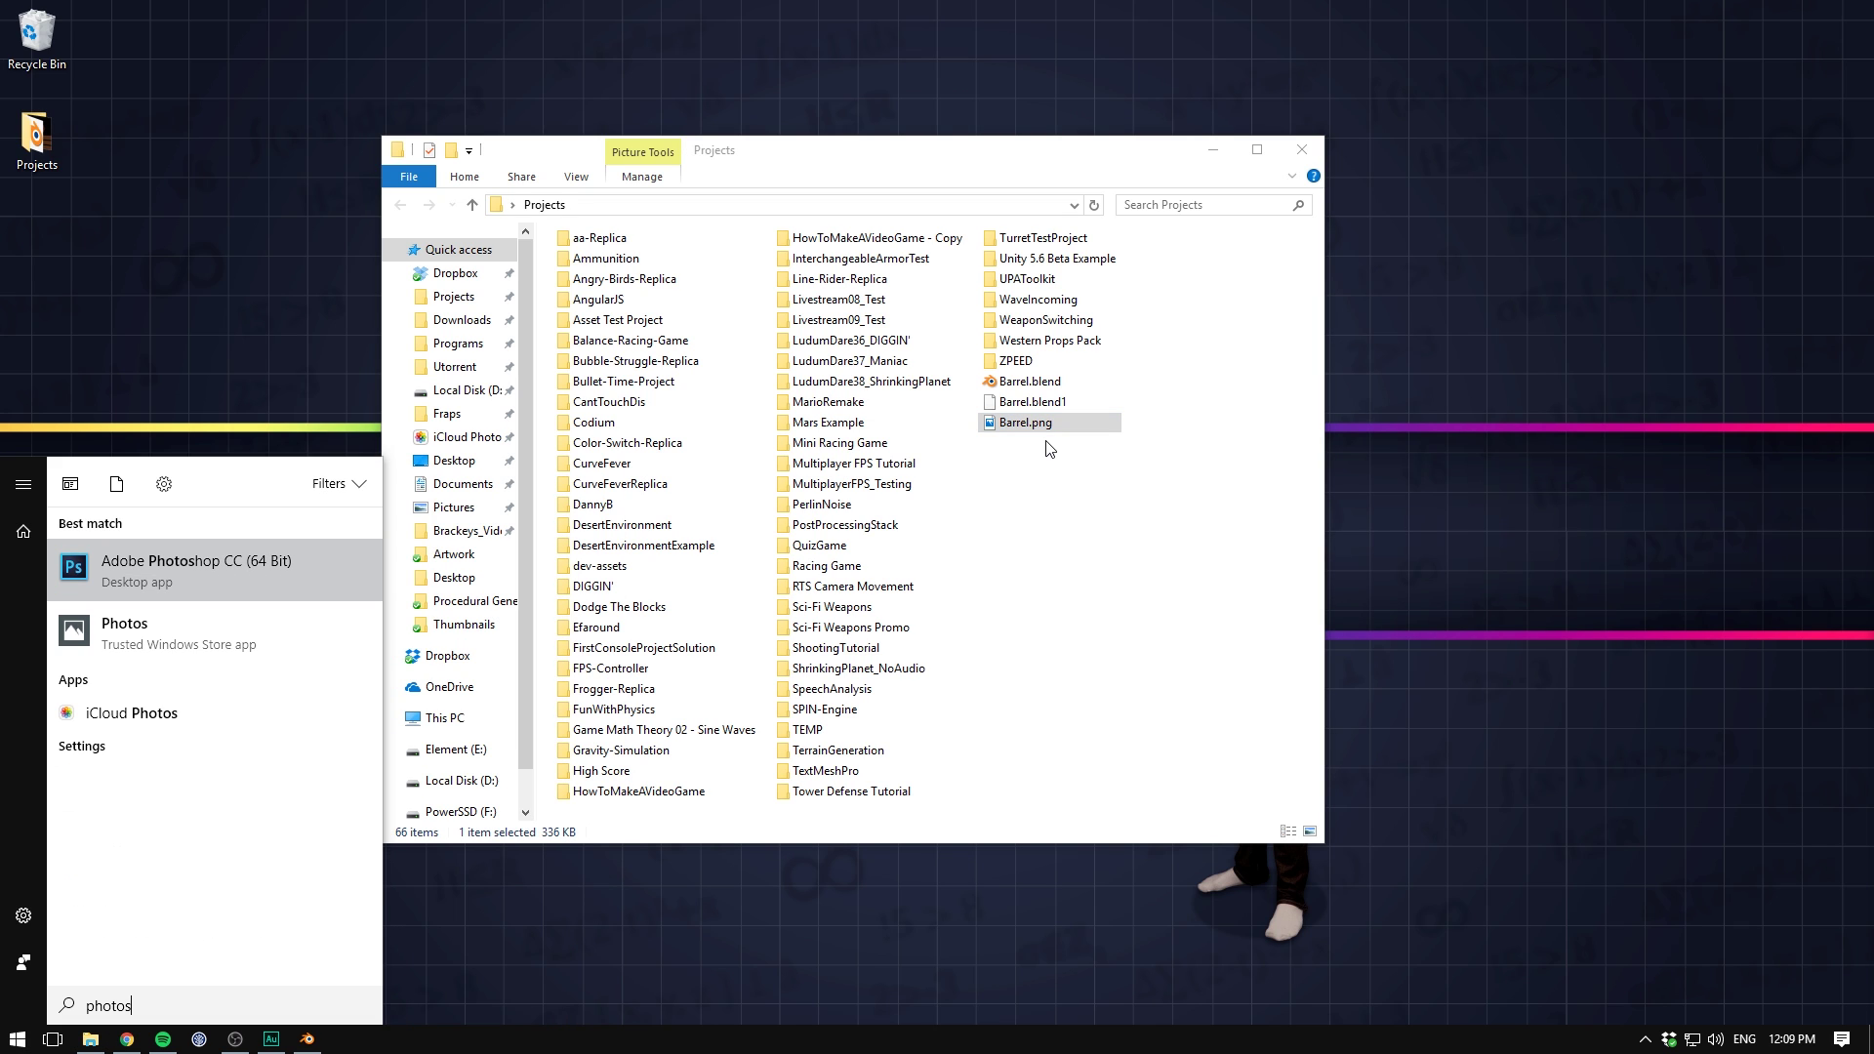
key(Return)
drag(1034, 422, 273, 444)
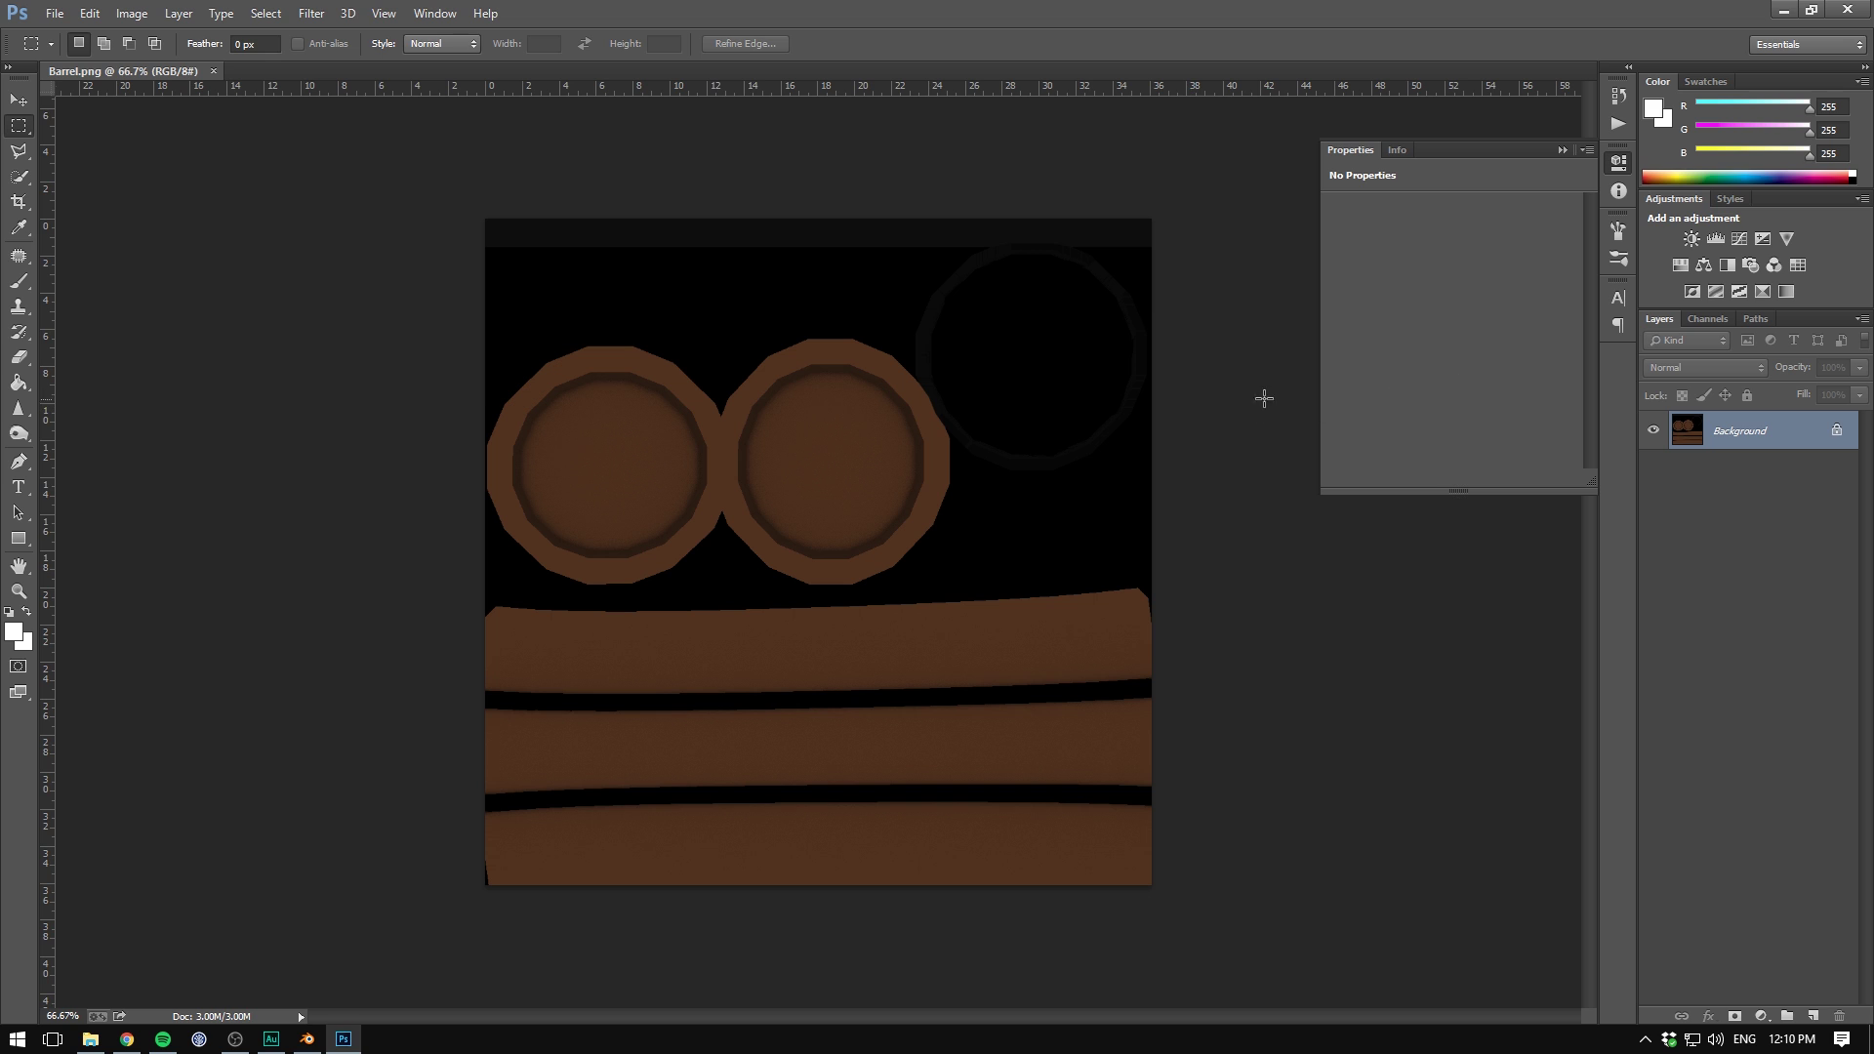
- Brighten the texture with a Curves layer and centre 'SMITH AND SONS' text on the middle plank
click(1739, 238)
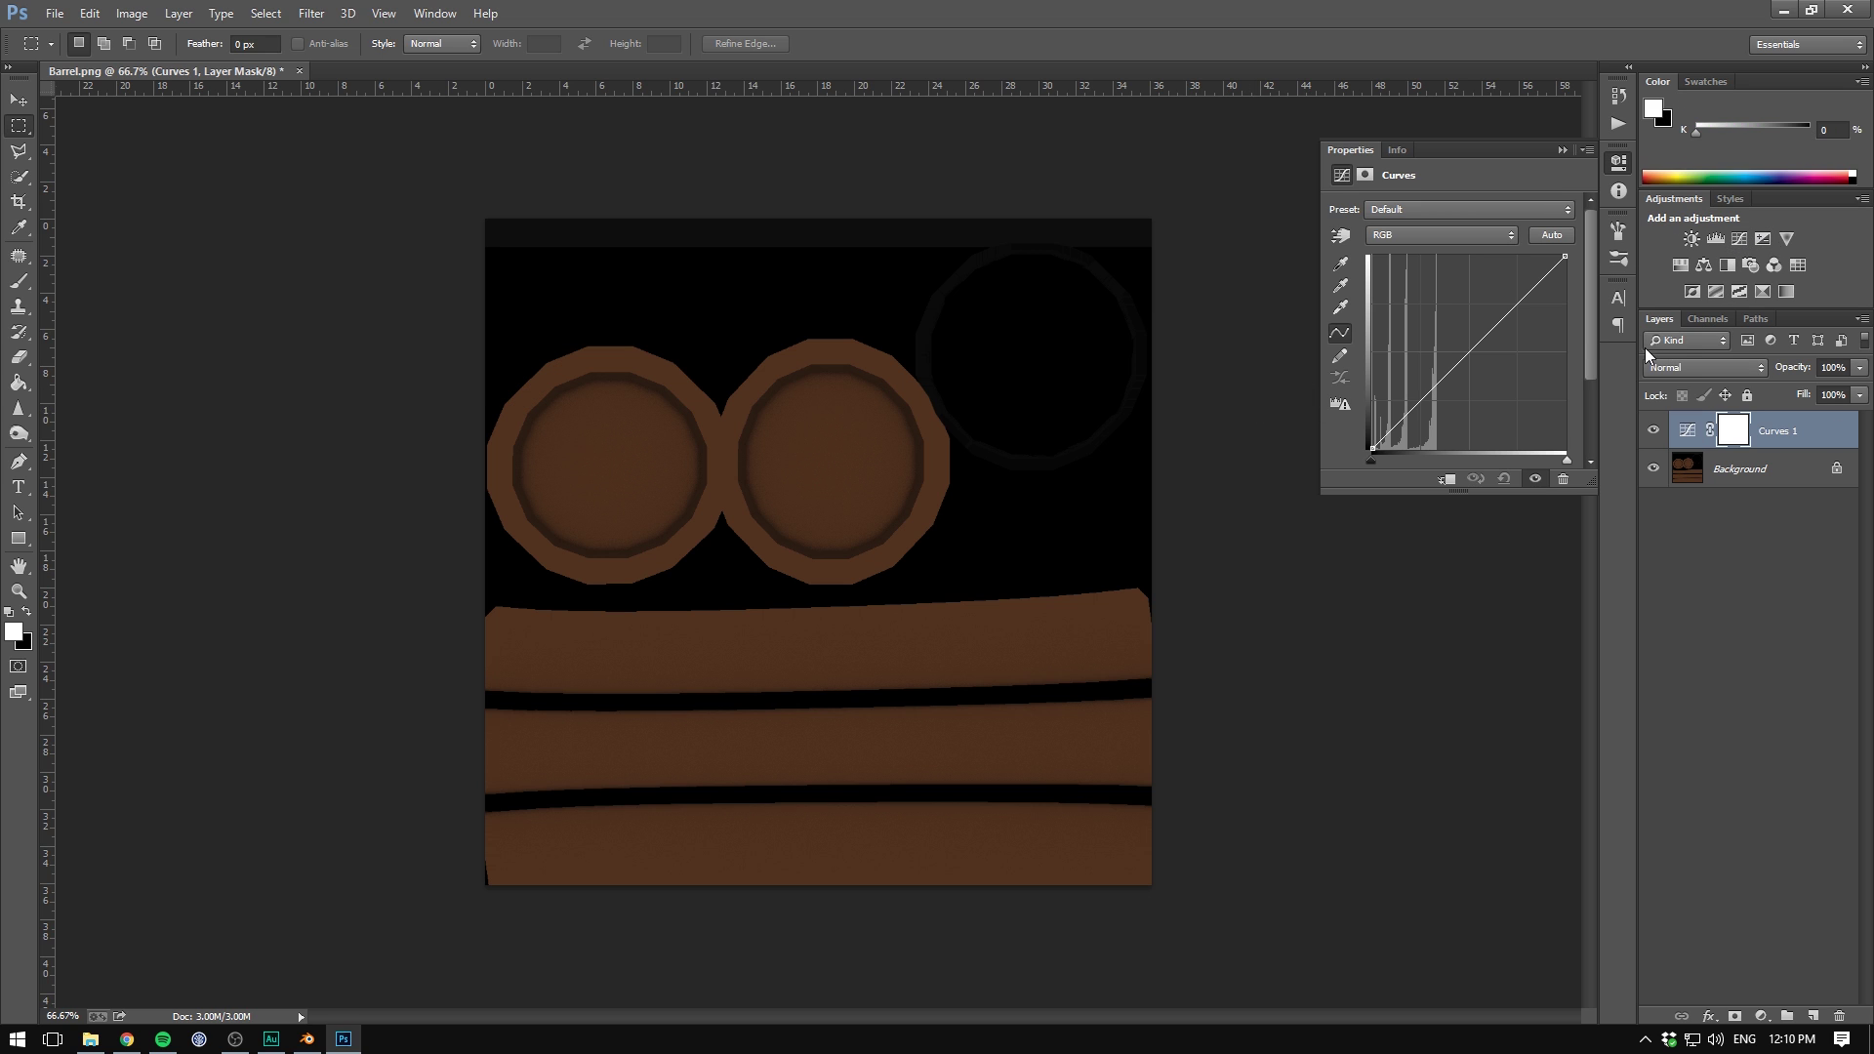
drag(1504, 318, 1493, 304)
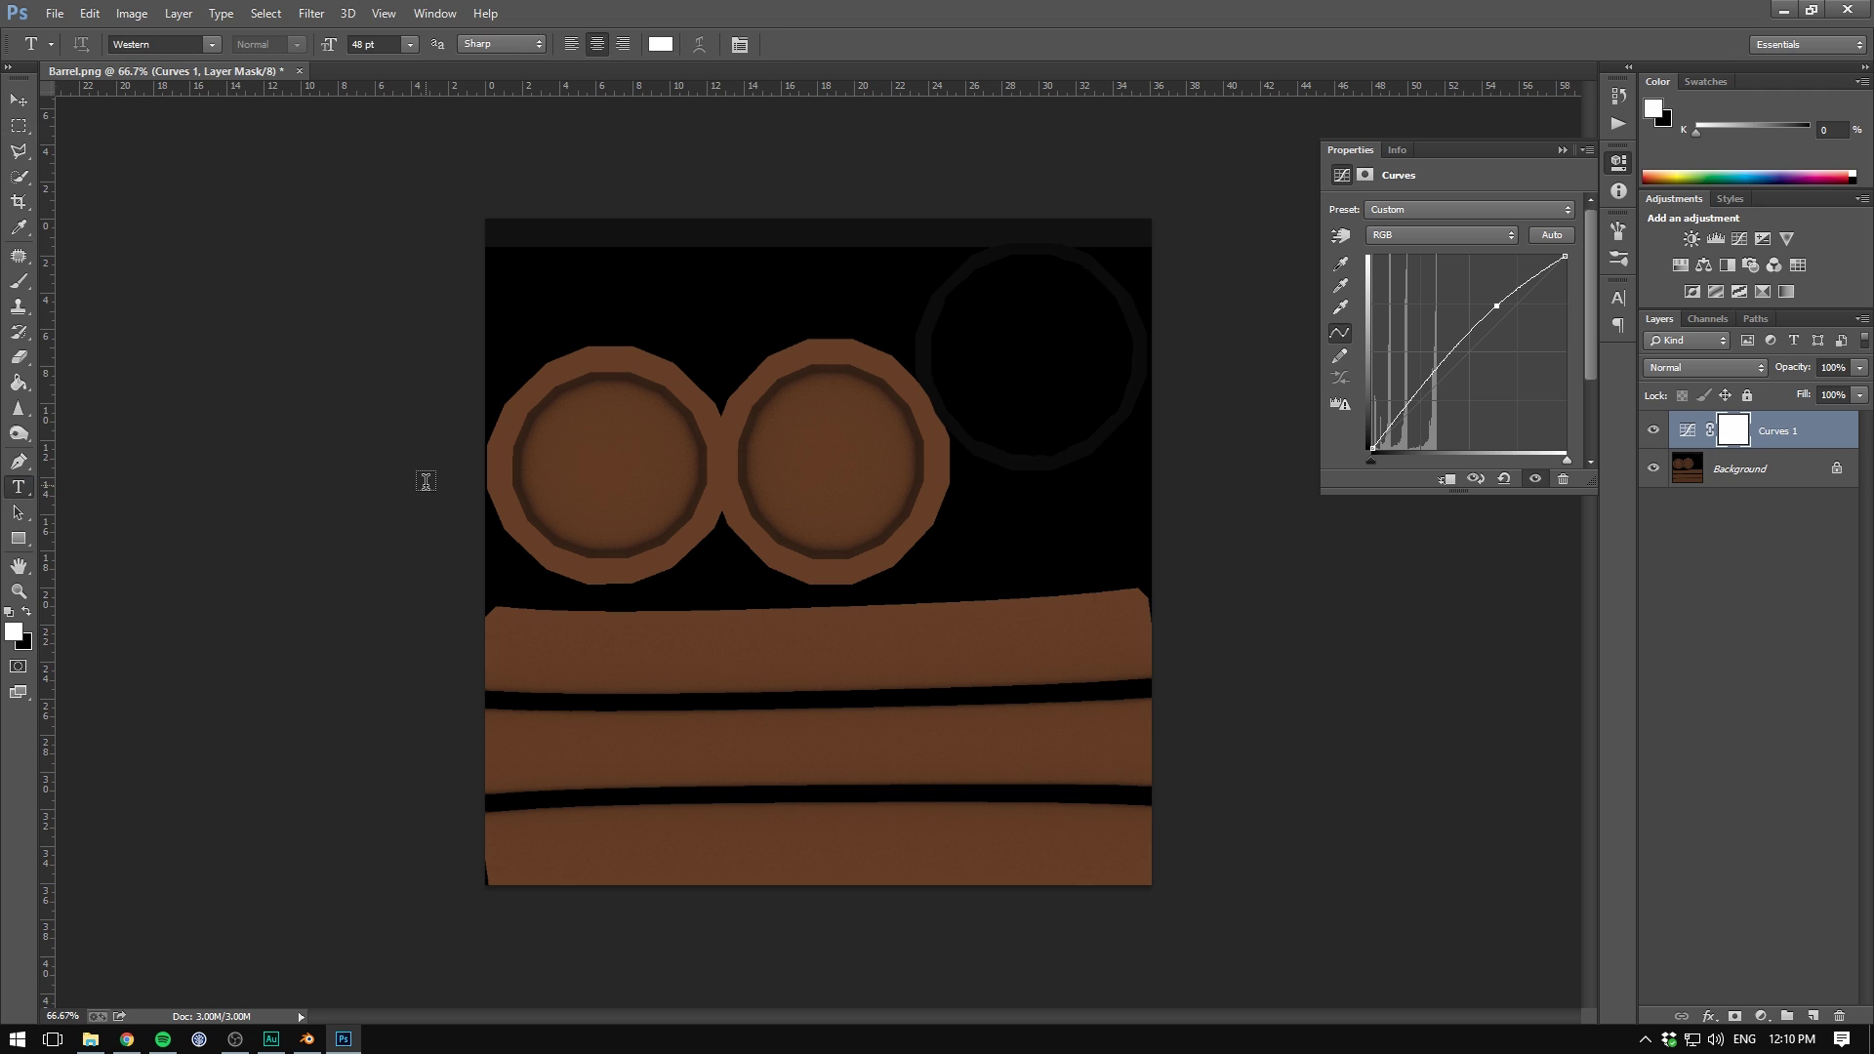
click(652, 752)
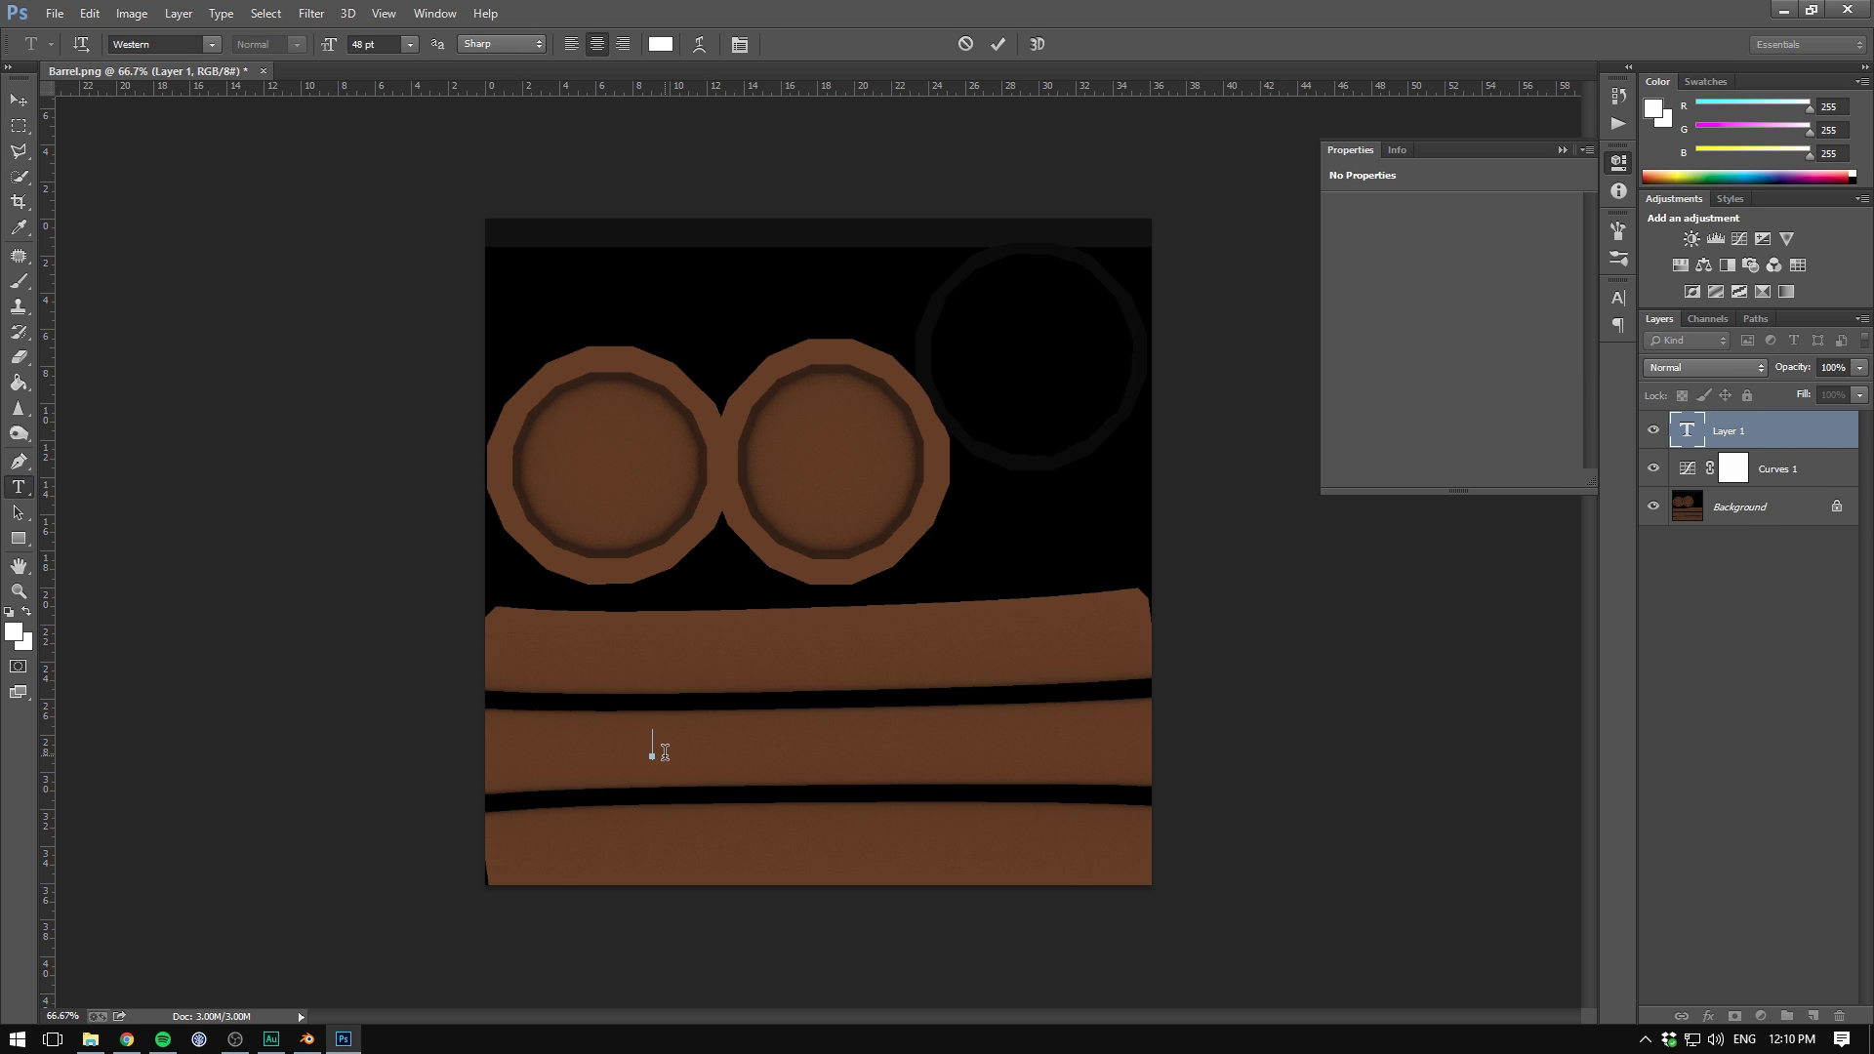
text(SMITH AND SONS)
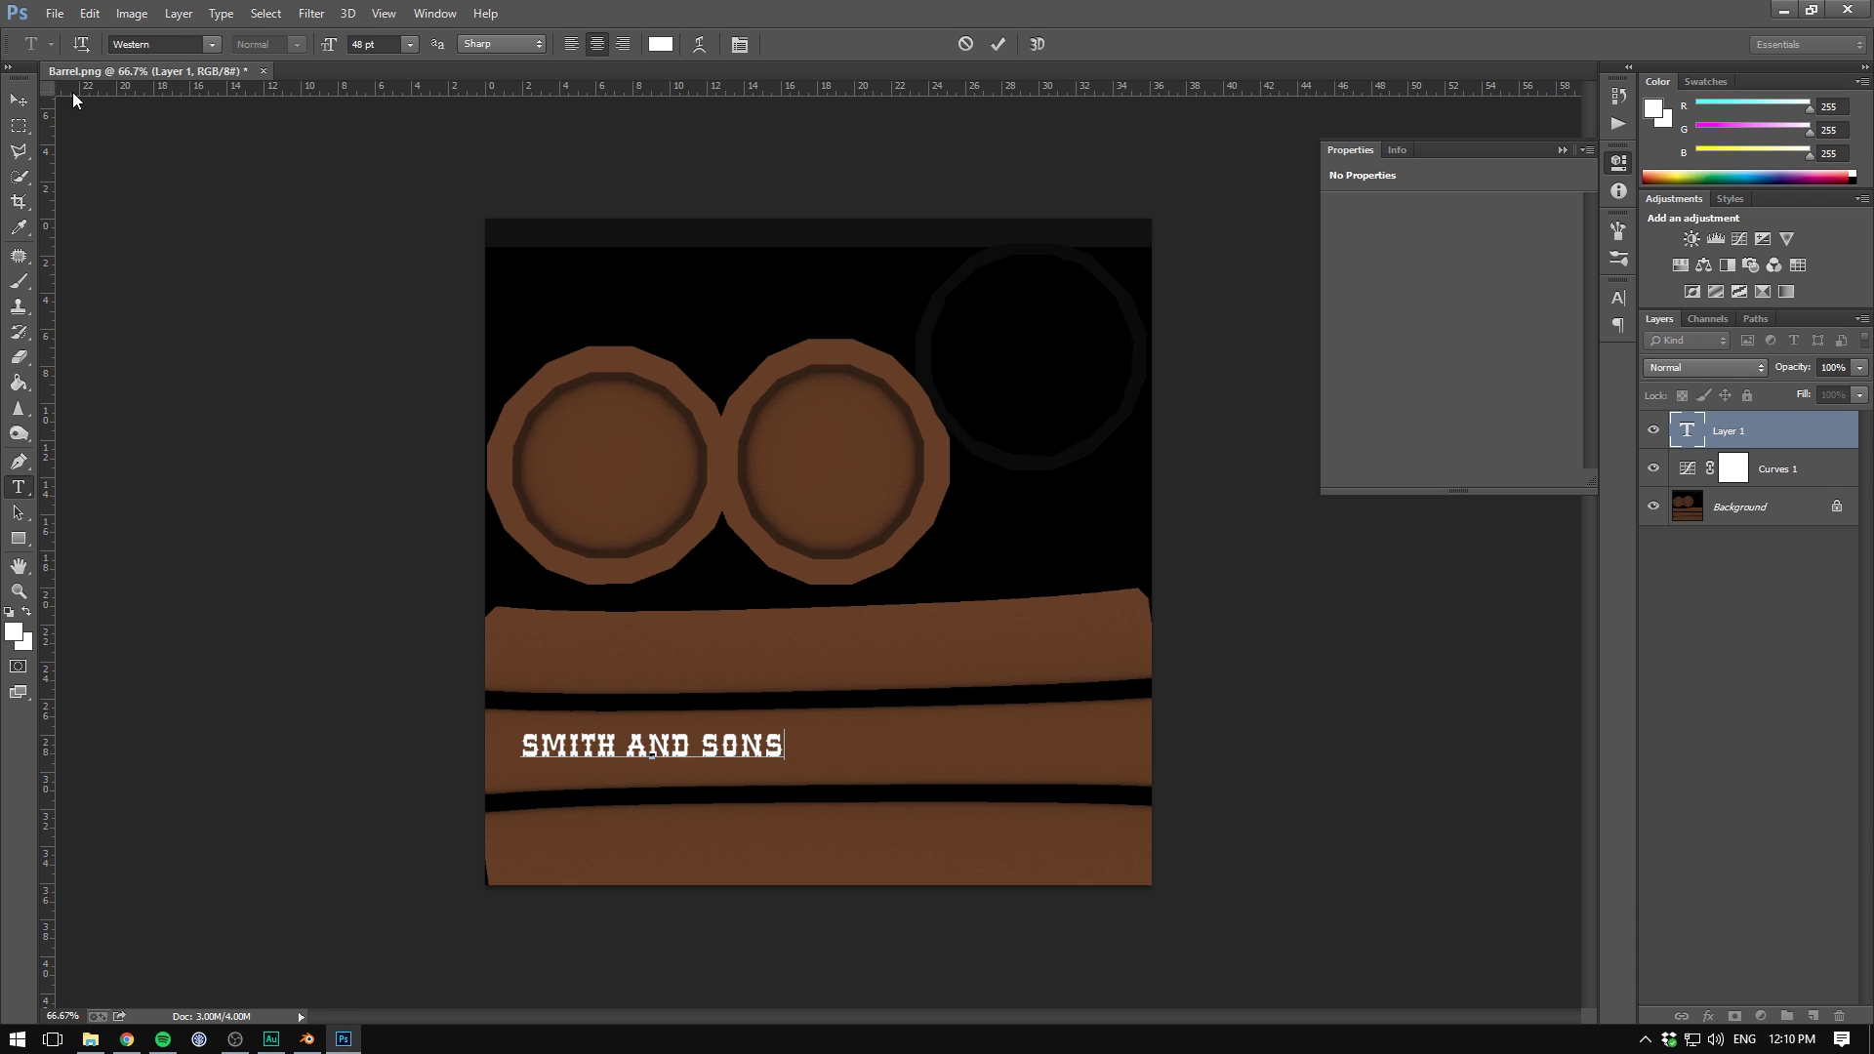
key(ctrl+Return)
ctrl+drag(606, 459, 749, 458)
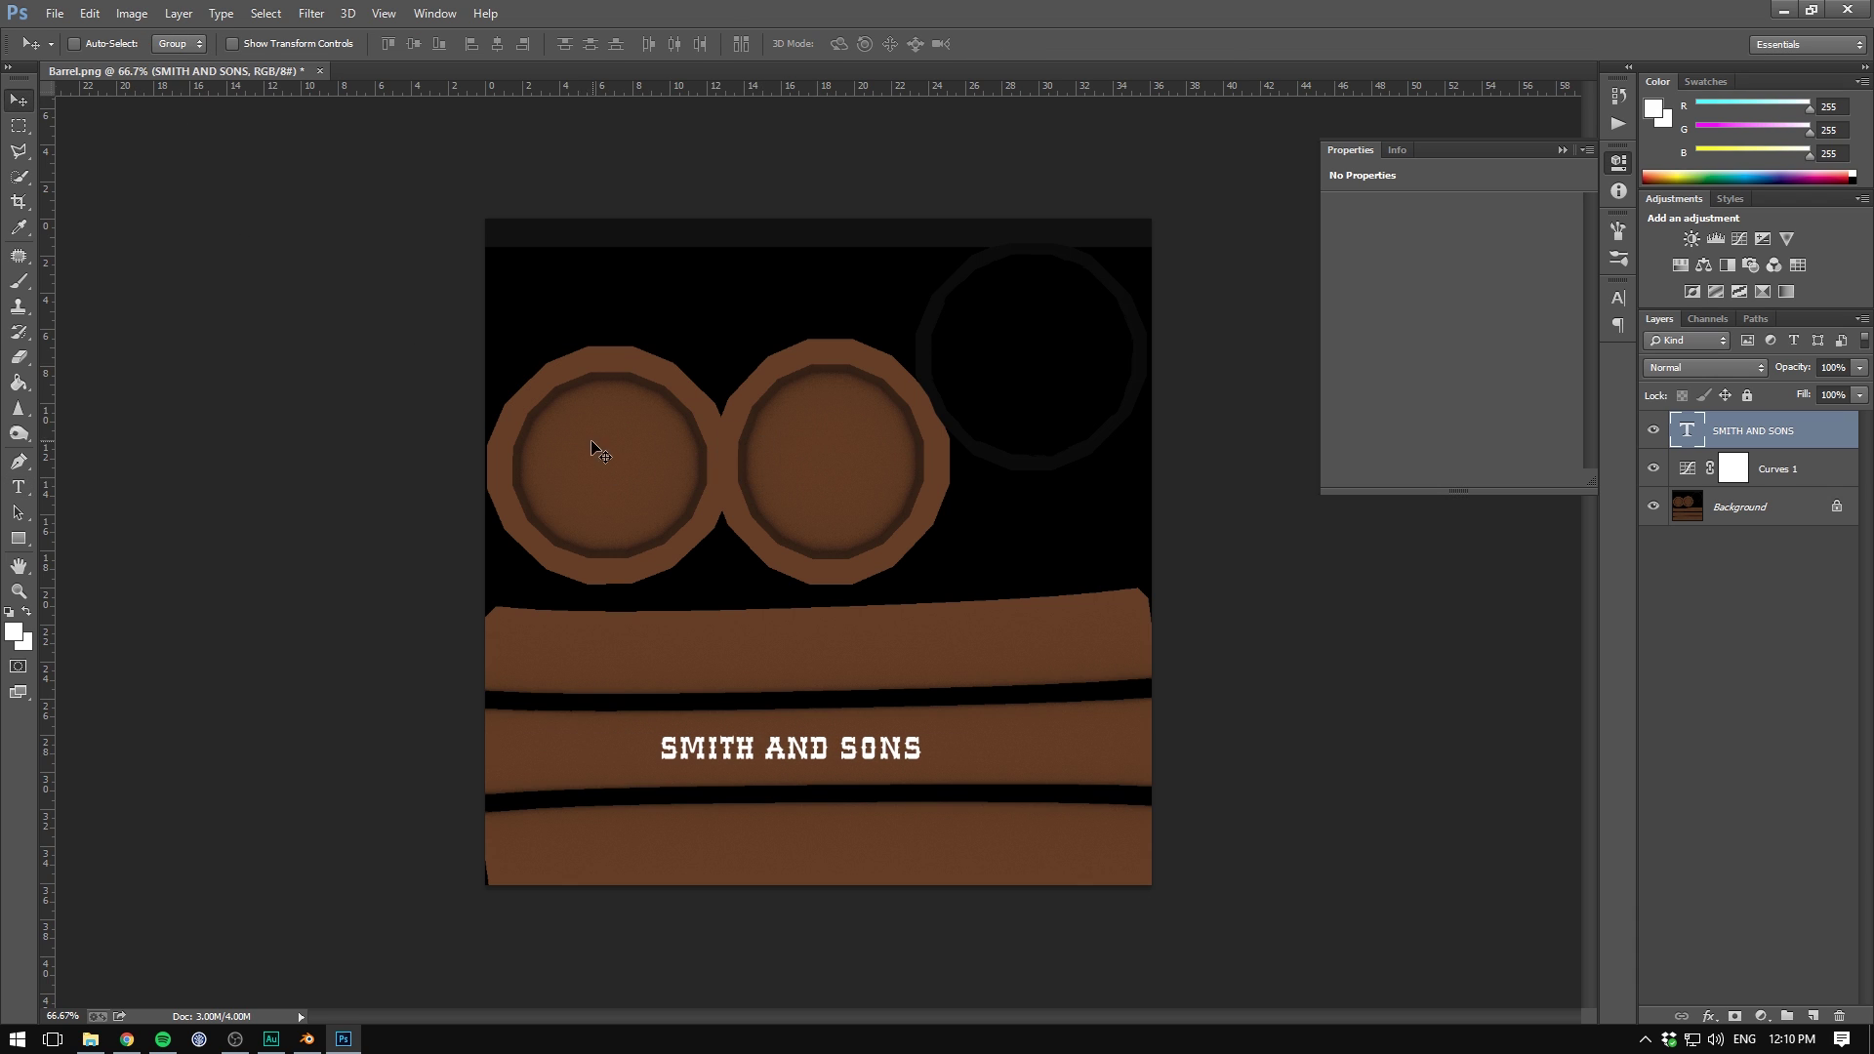
click(573, 435)
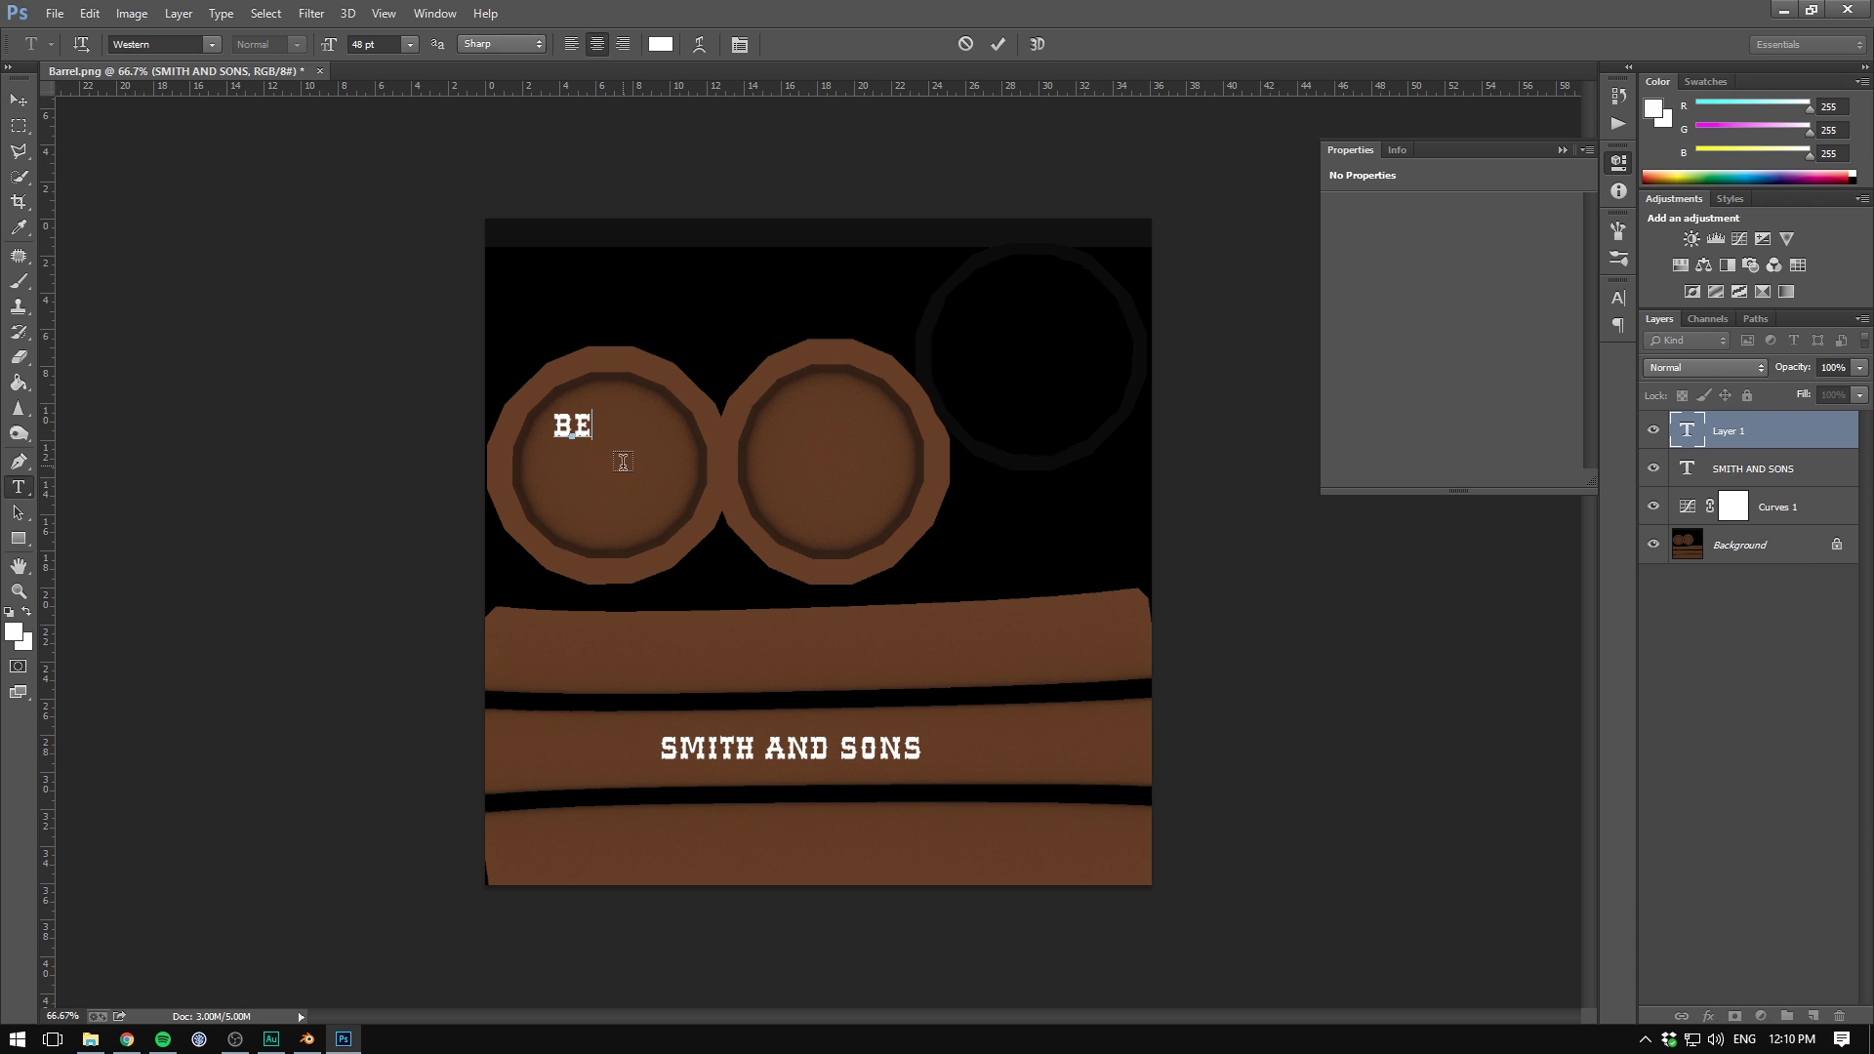
- Centre BEER on the left lid and give it a dark-brown Color Overlay sampled from the barrel
click(21, 101)
drag(661, 307, 695, 305)
double_click(1835, 430)
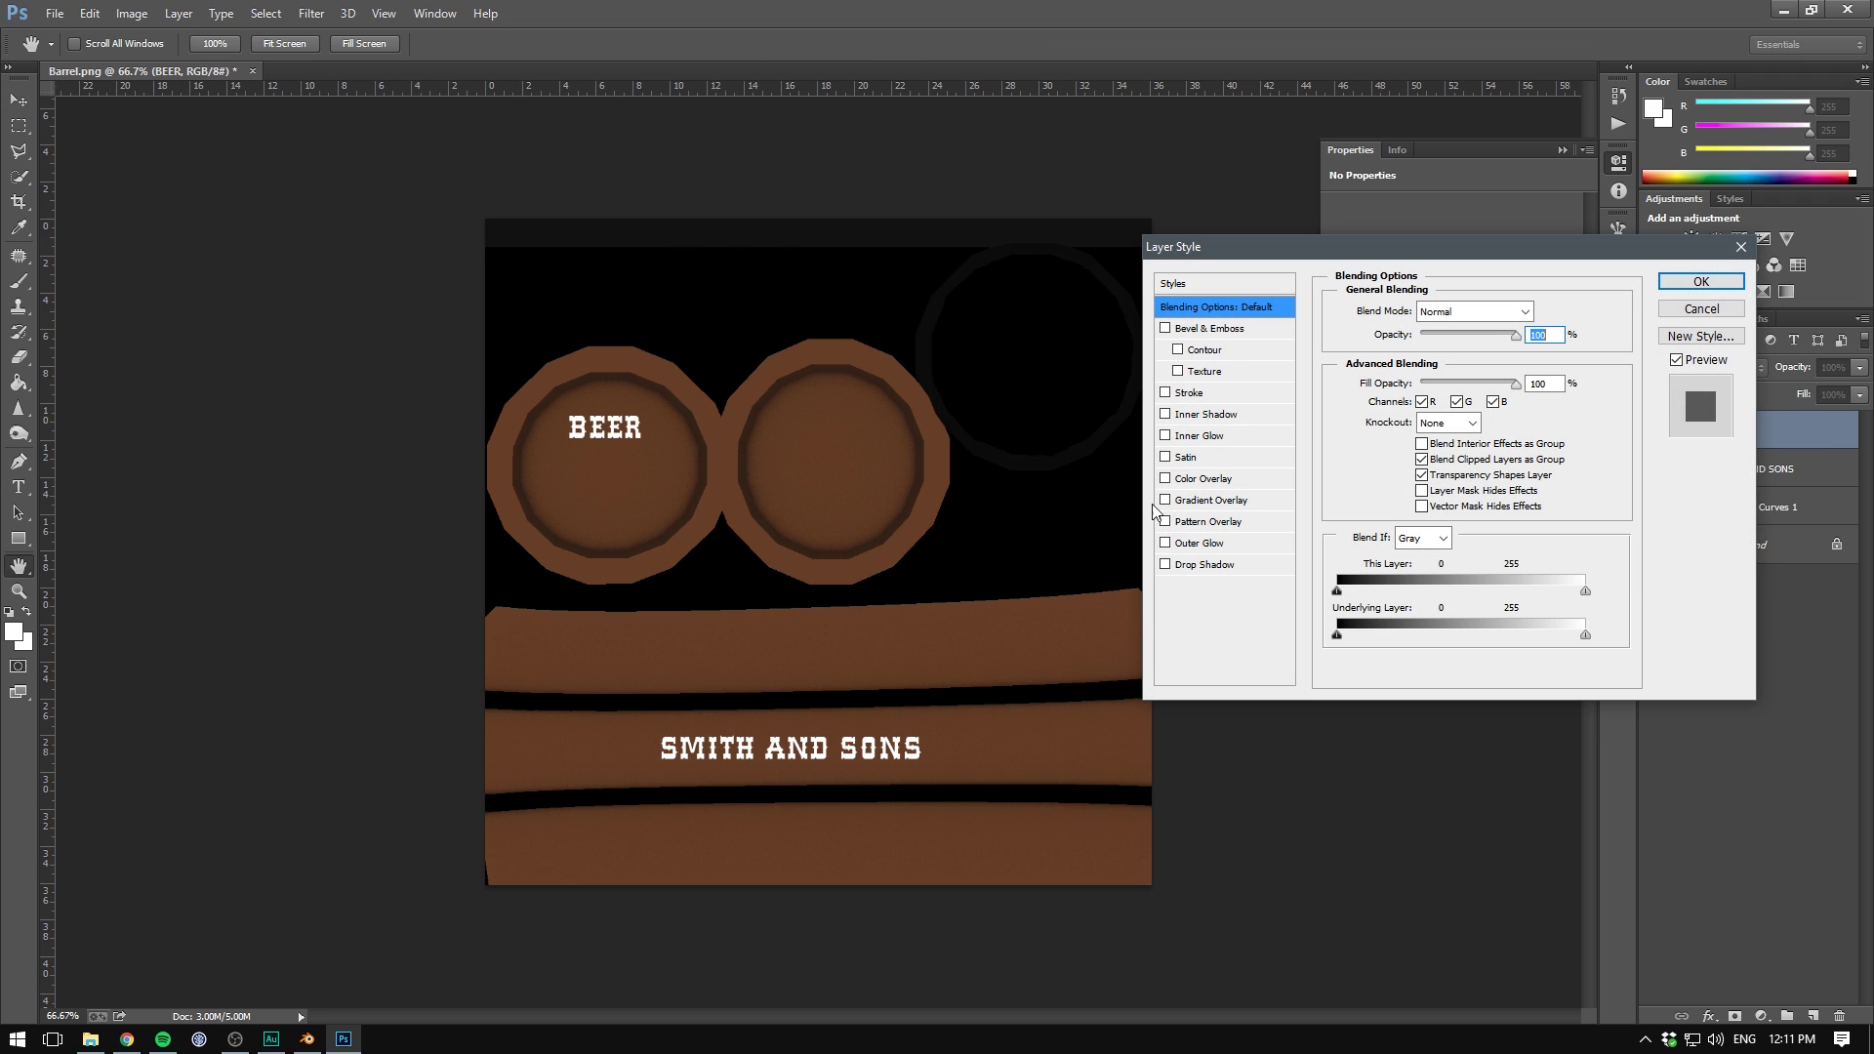
click(1202, 478)
click(1539, 313)
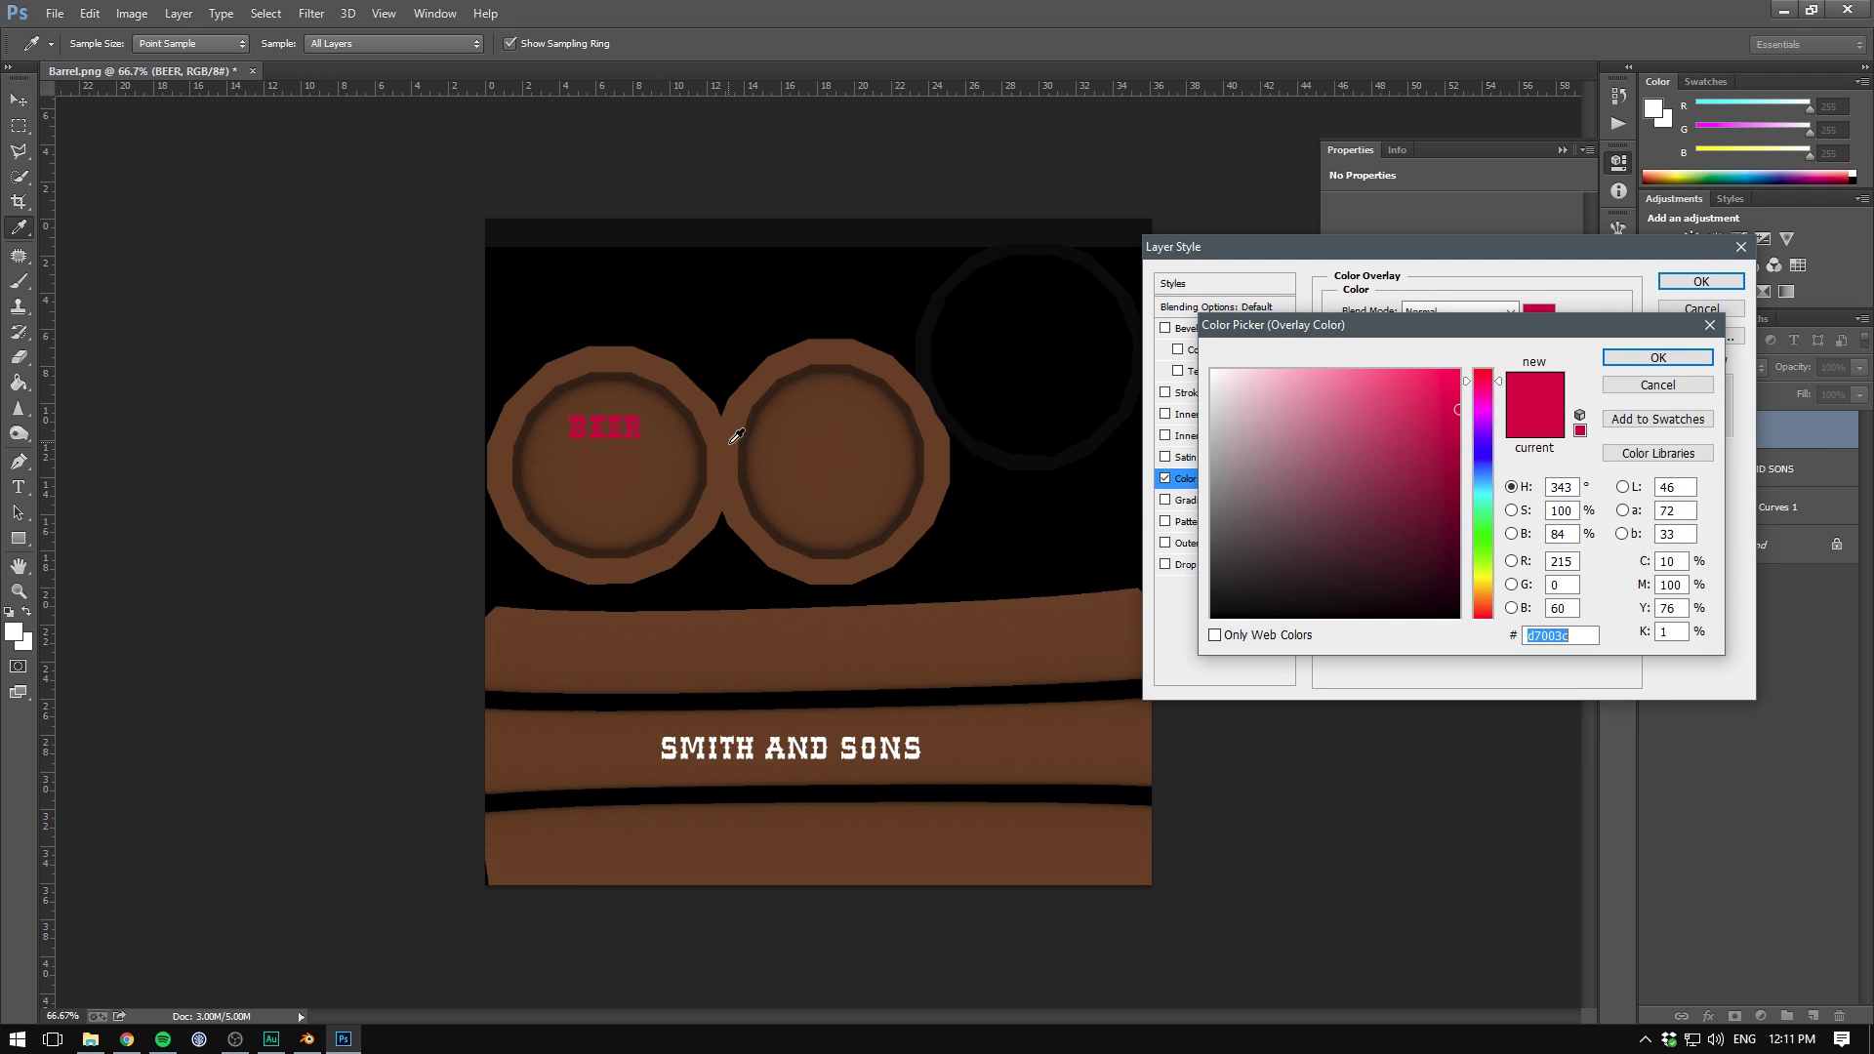
click(708, 442)
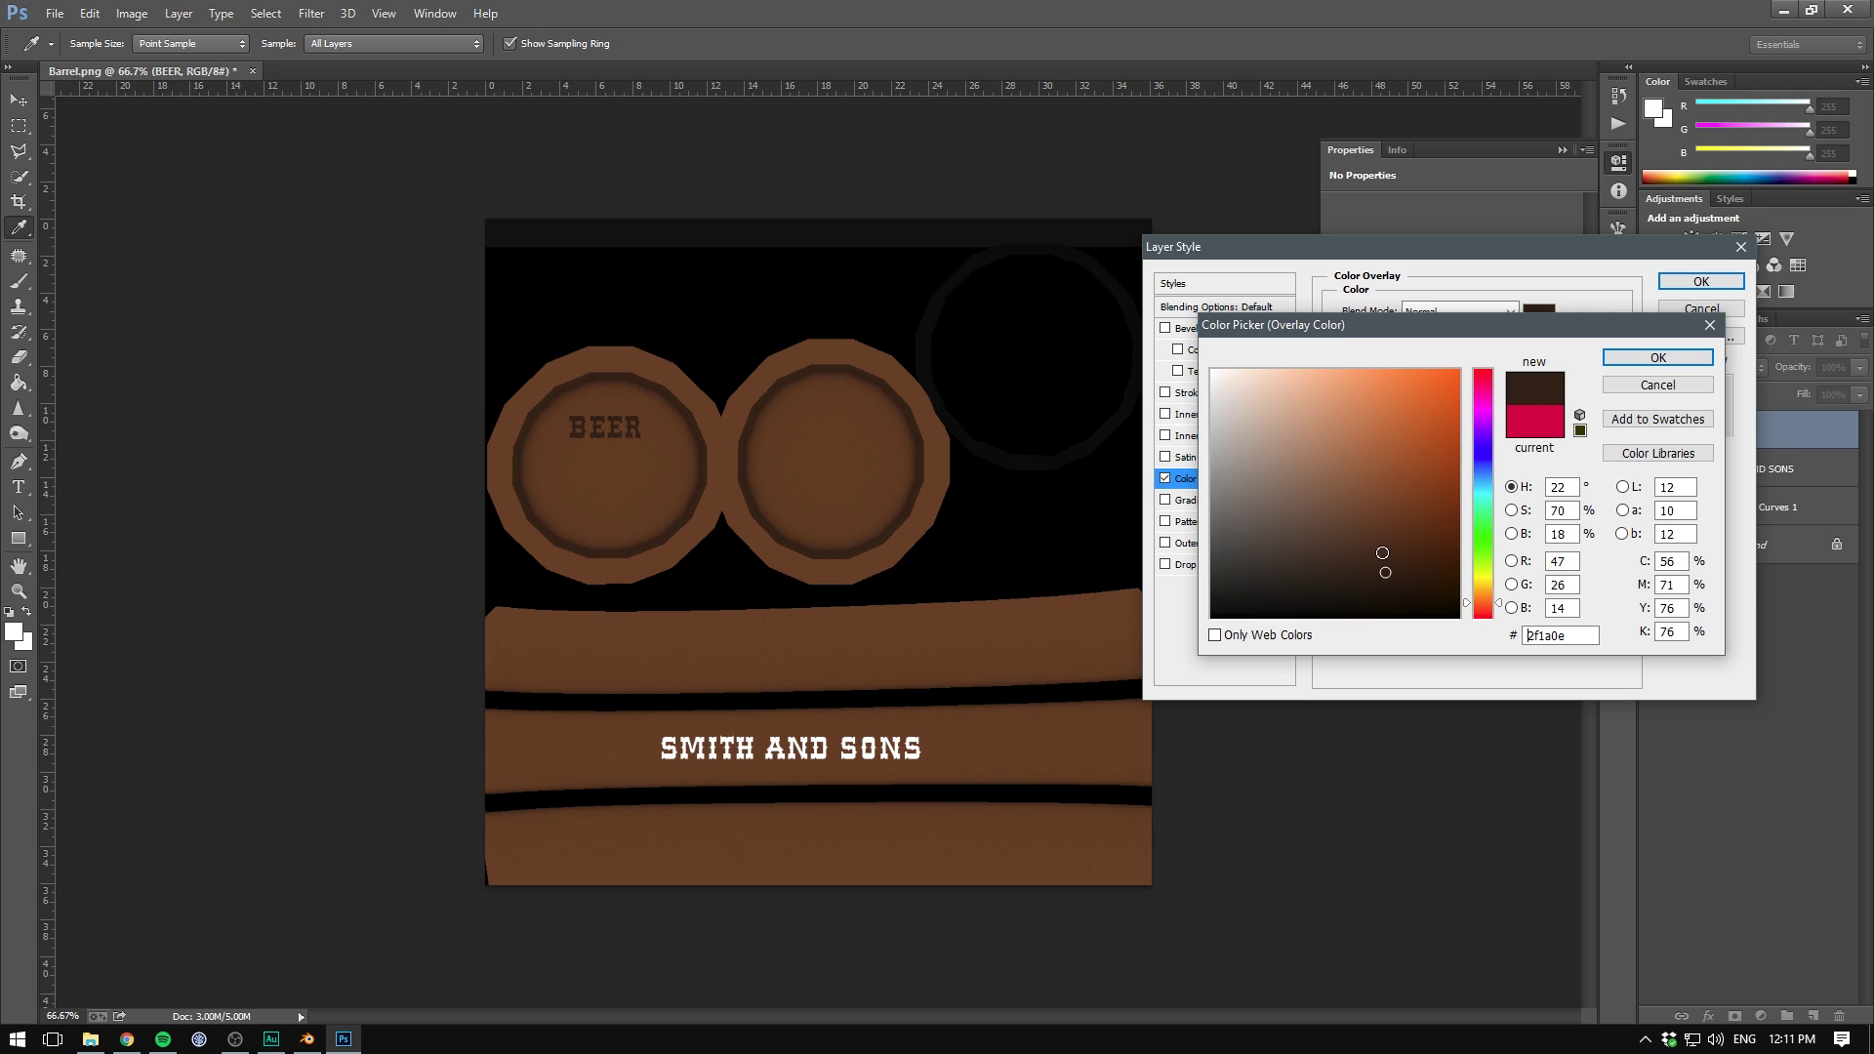
click(1374, 548)
click(1639, 358)
click(1699, 281)
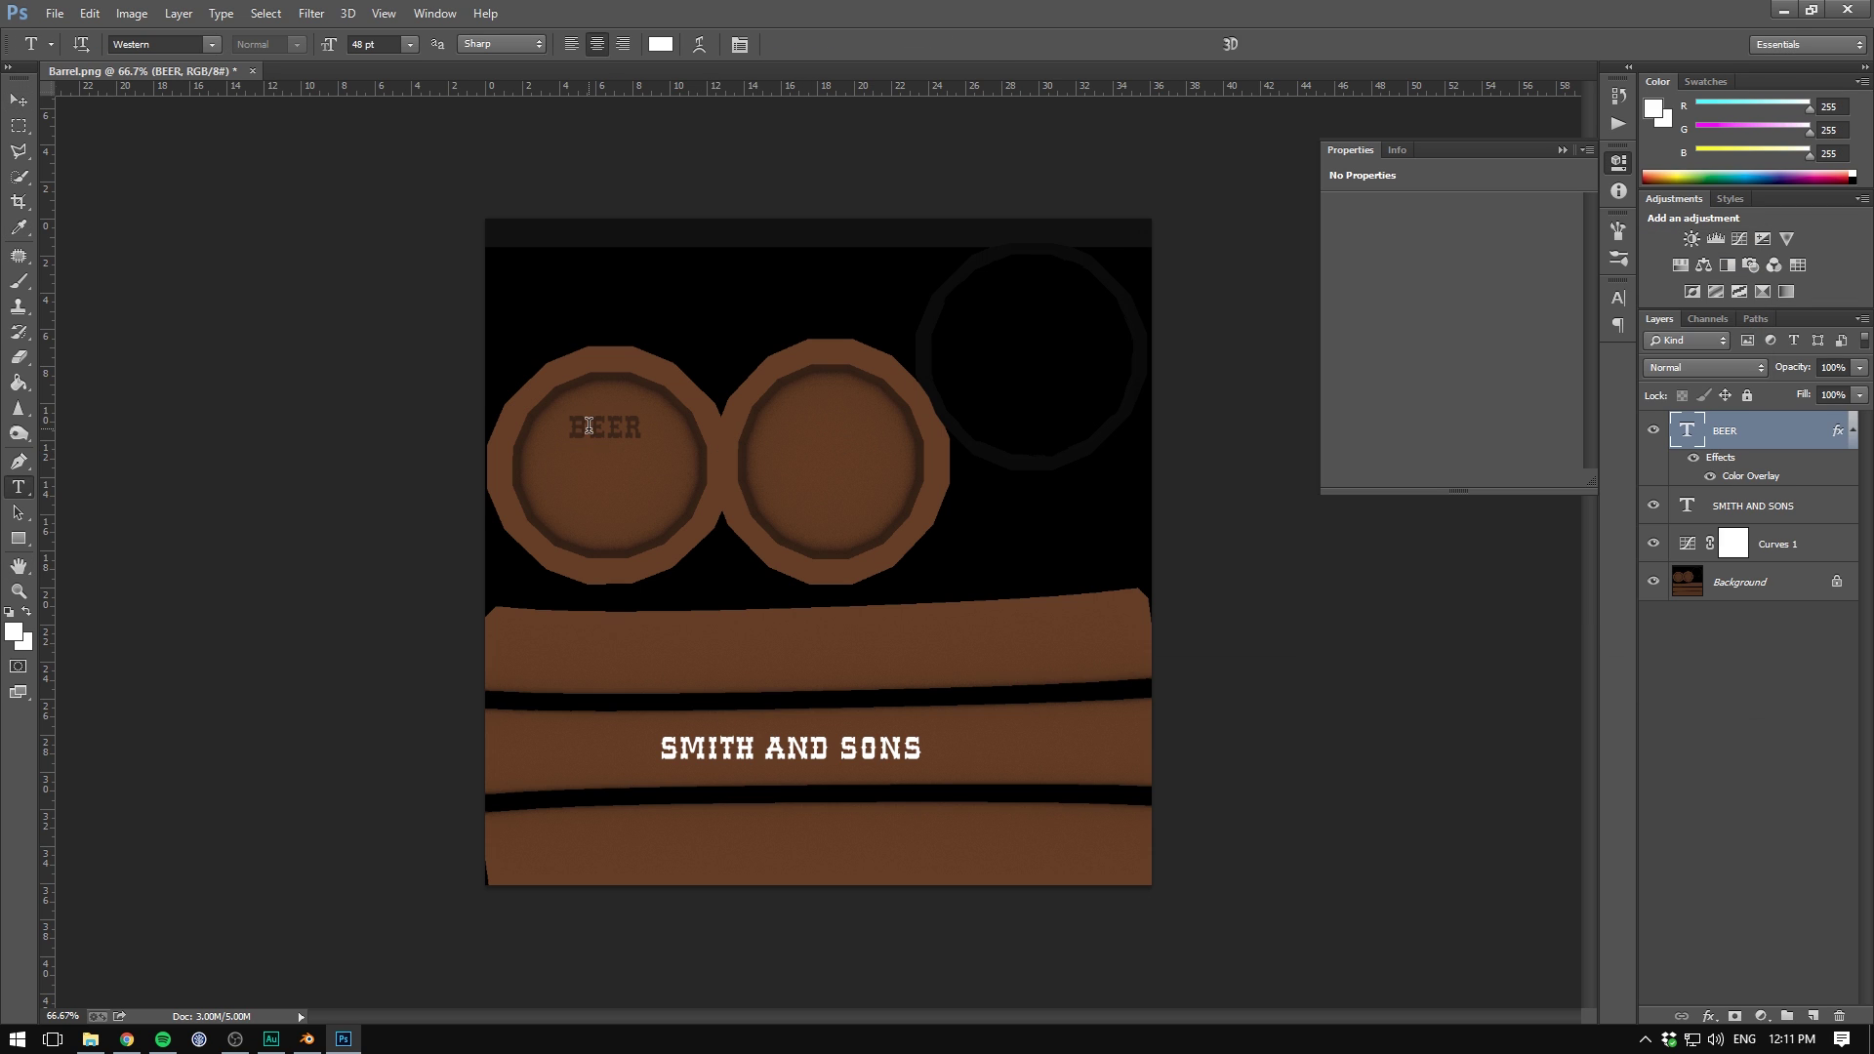
- Apply an Arc warp to the BEER text
double_click(605, 427)
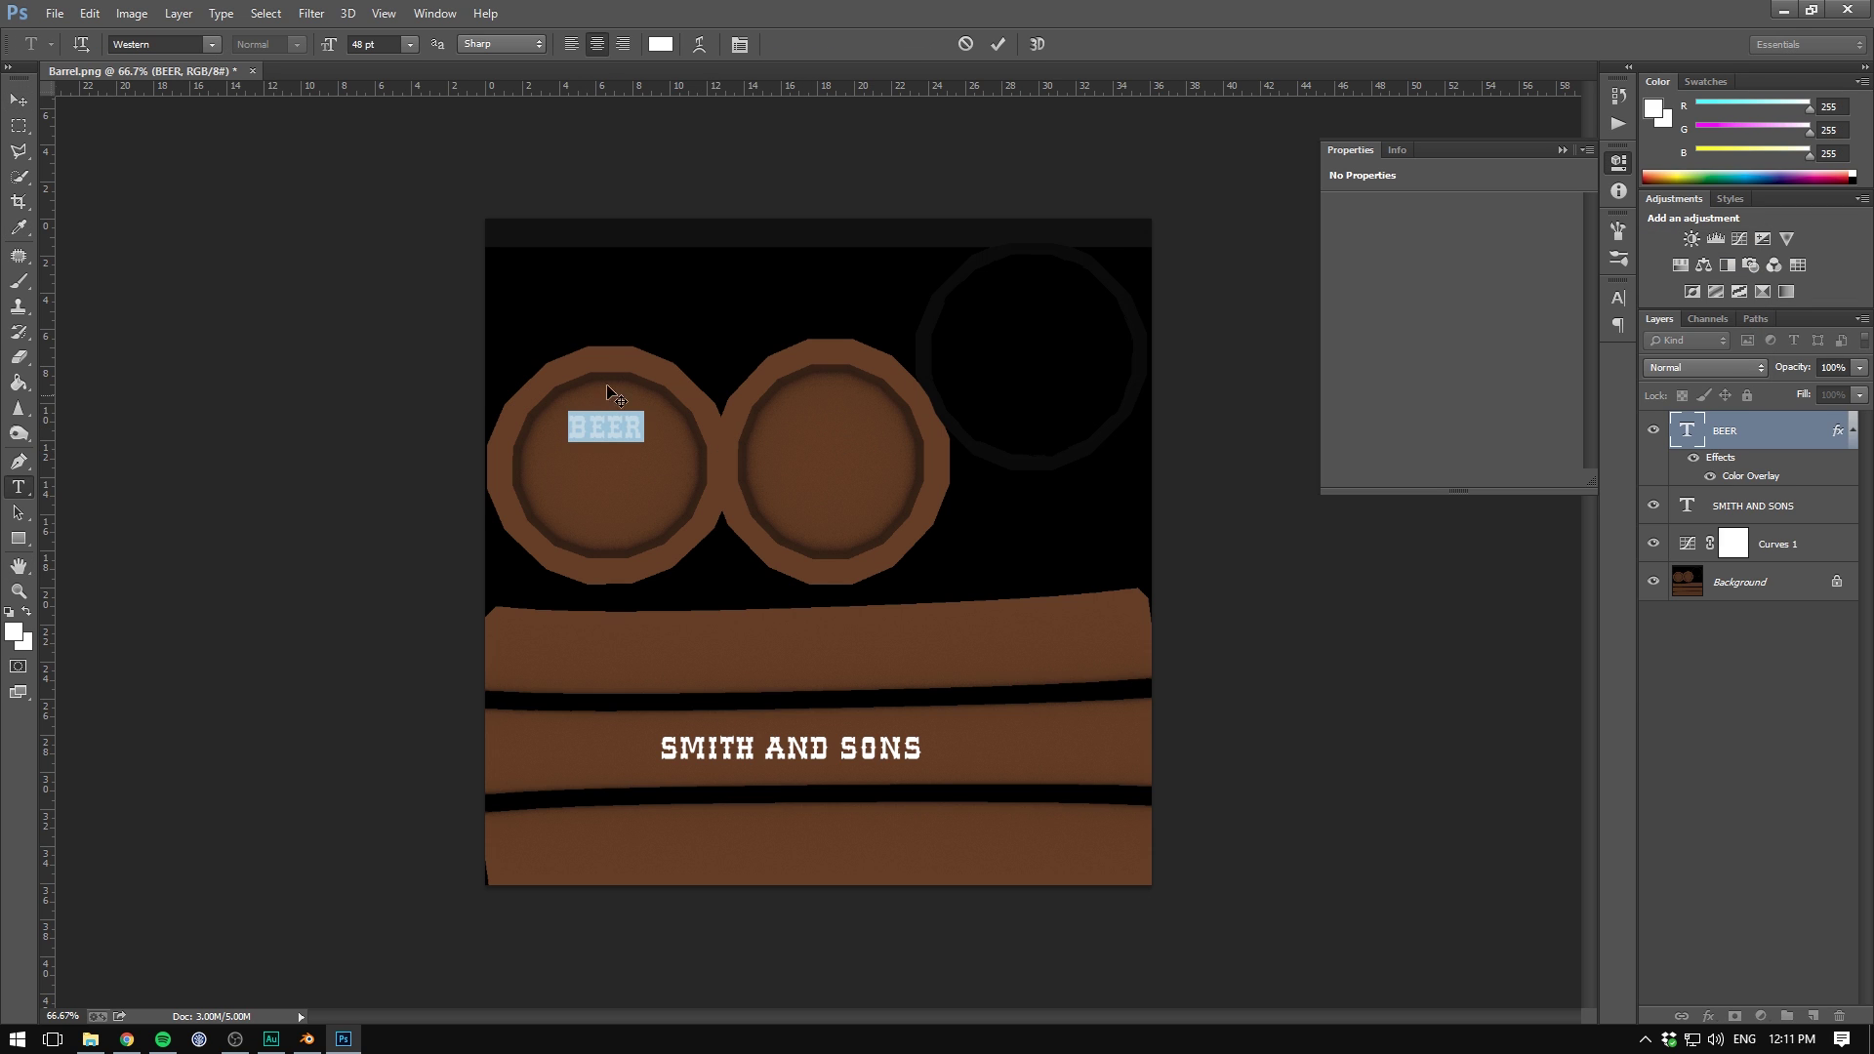
click(702, 44)
click(1187, 330)
click(1178, 389)
key(Return)
key(v)
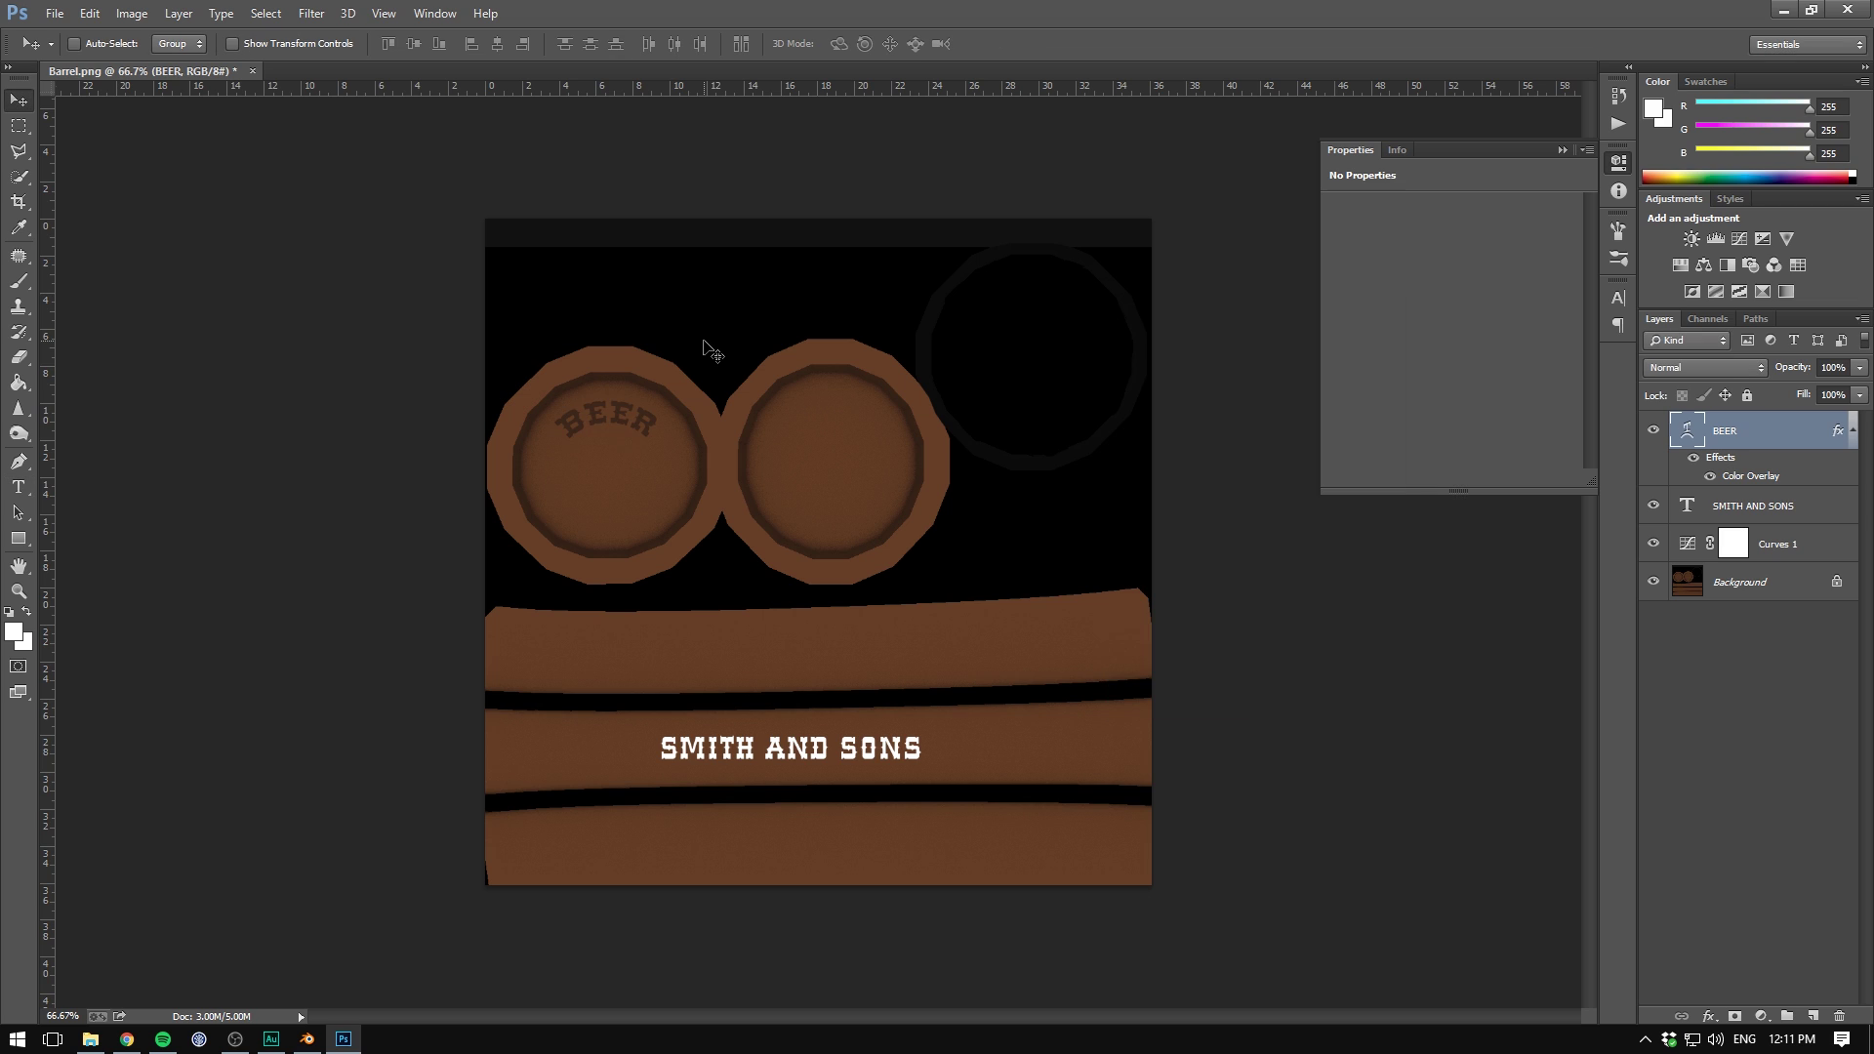
- Duplicate BEER, rotate the copy 180° and move it below the original on the lid
key(ctrl+j)
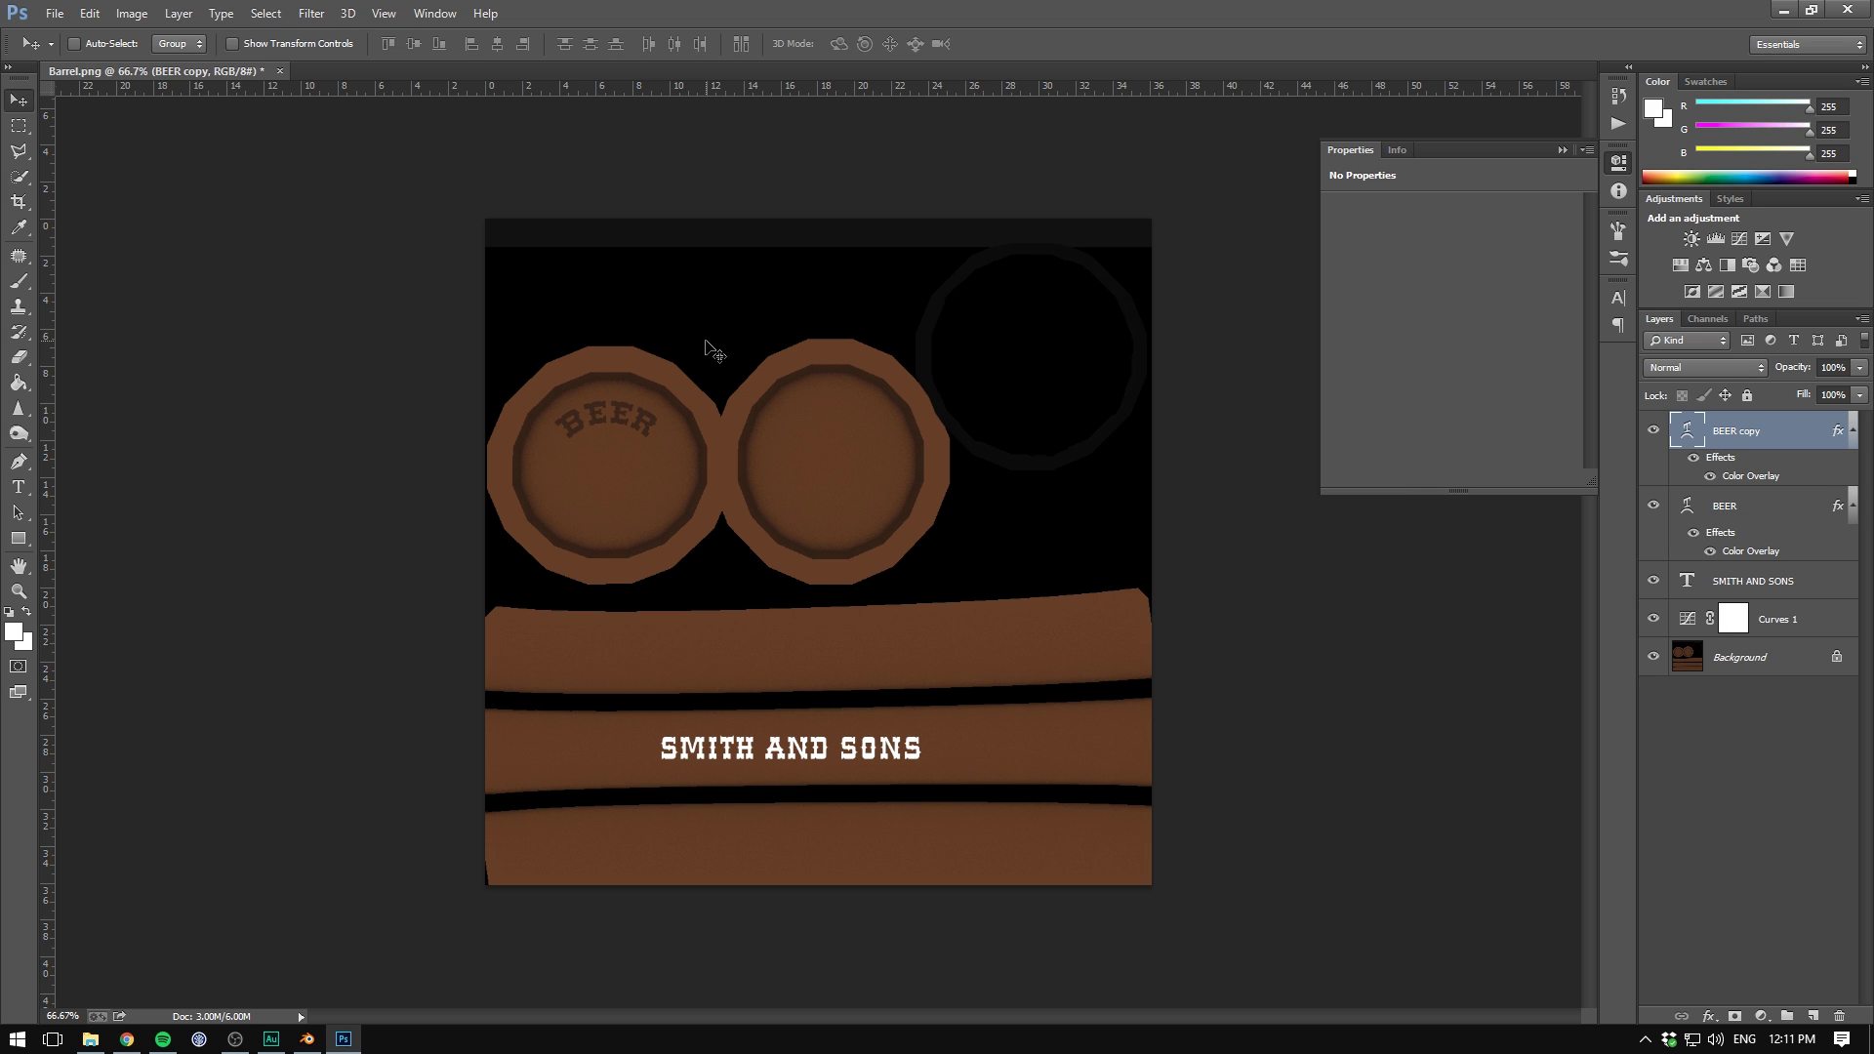
key(ctrl+t)
drag(648, 280, 535, 553)
drag(646, 415, 646, 518)
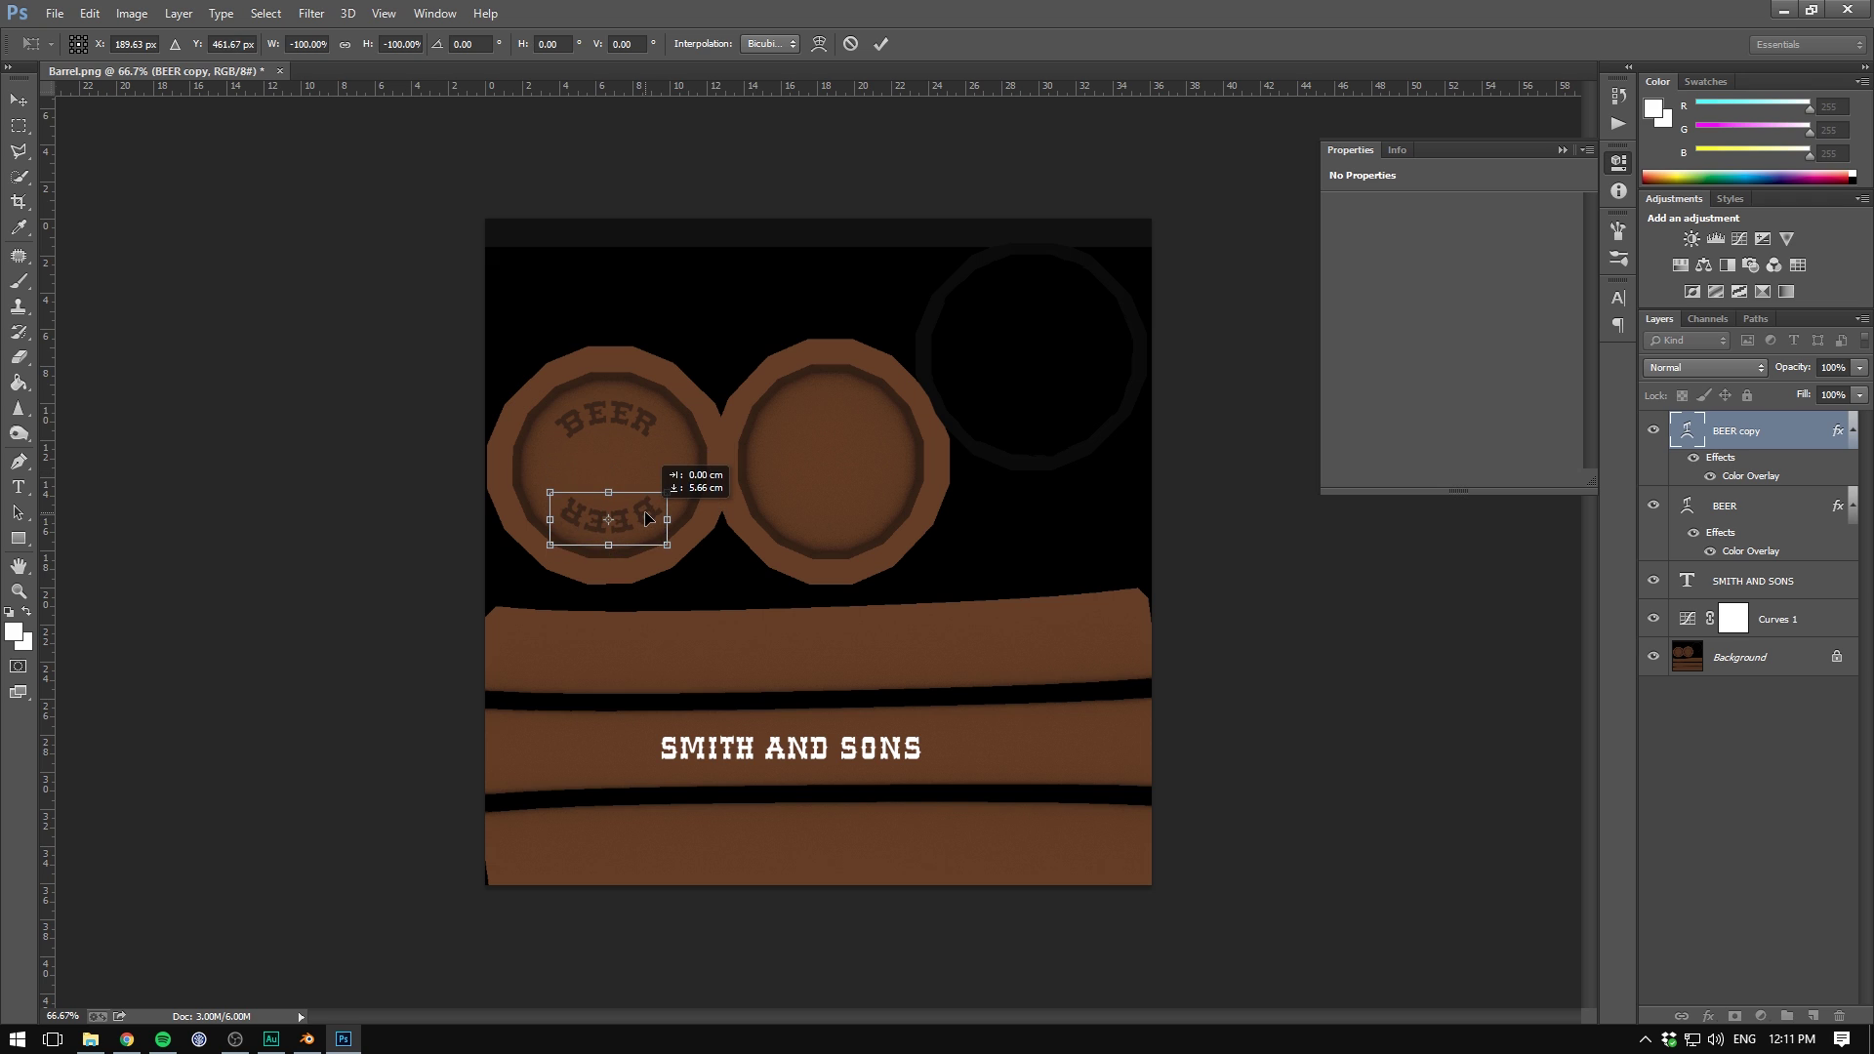
key(Return)
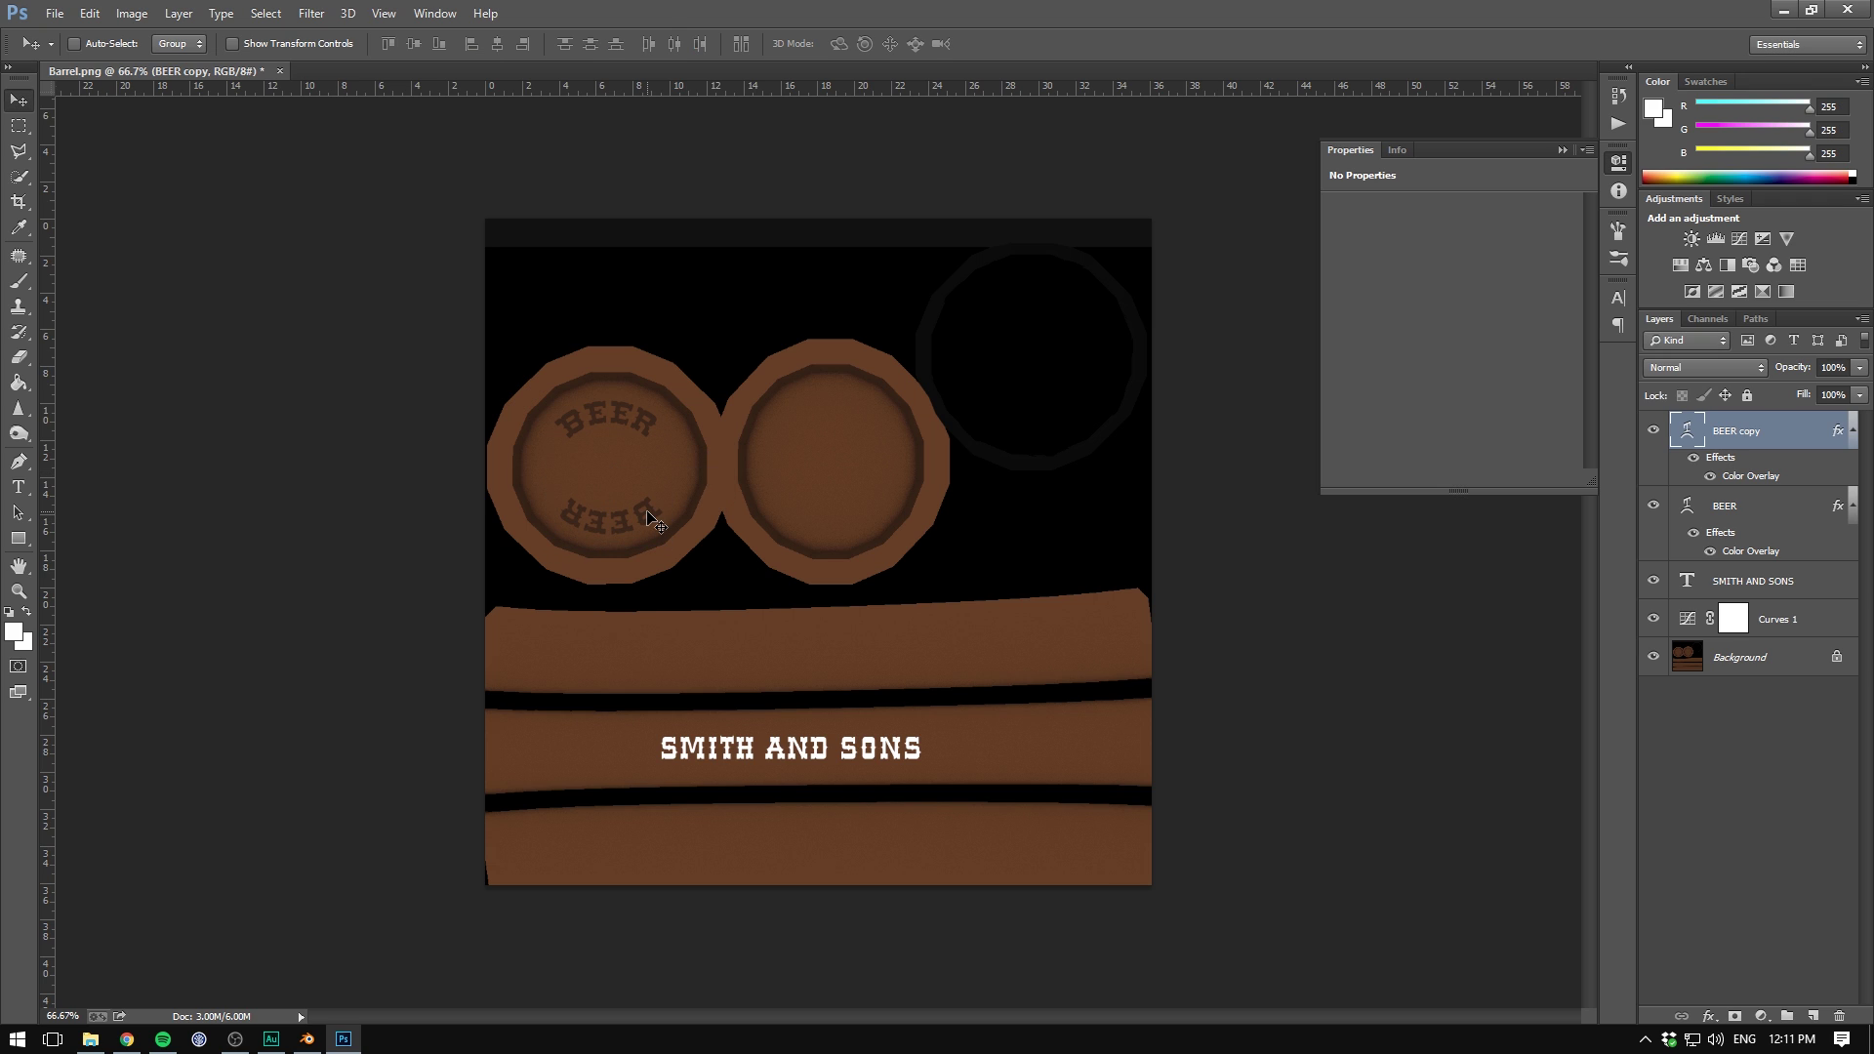
- Save the texture as PNG over the existing Barrel.png, confirming replacement and PNG options
click(56, 18)
click(125, 251)
click(256, 452)
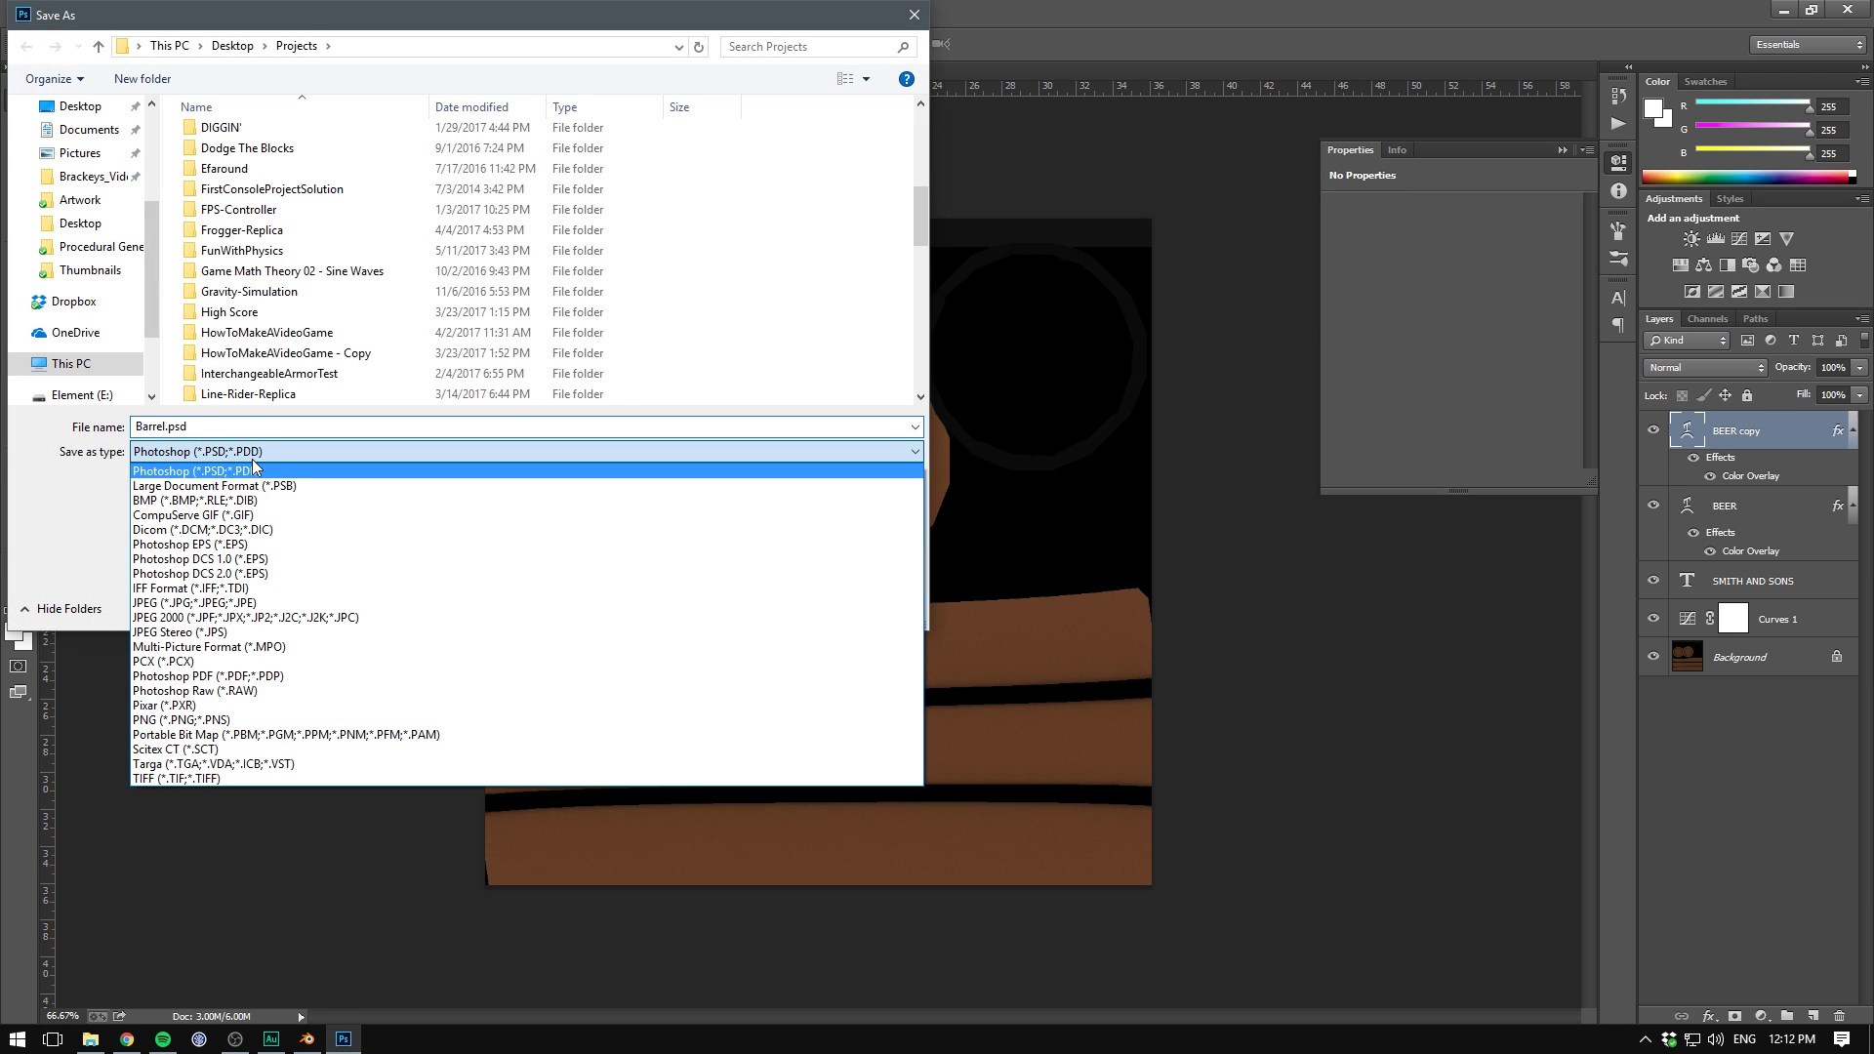
click(195, 720)
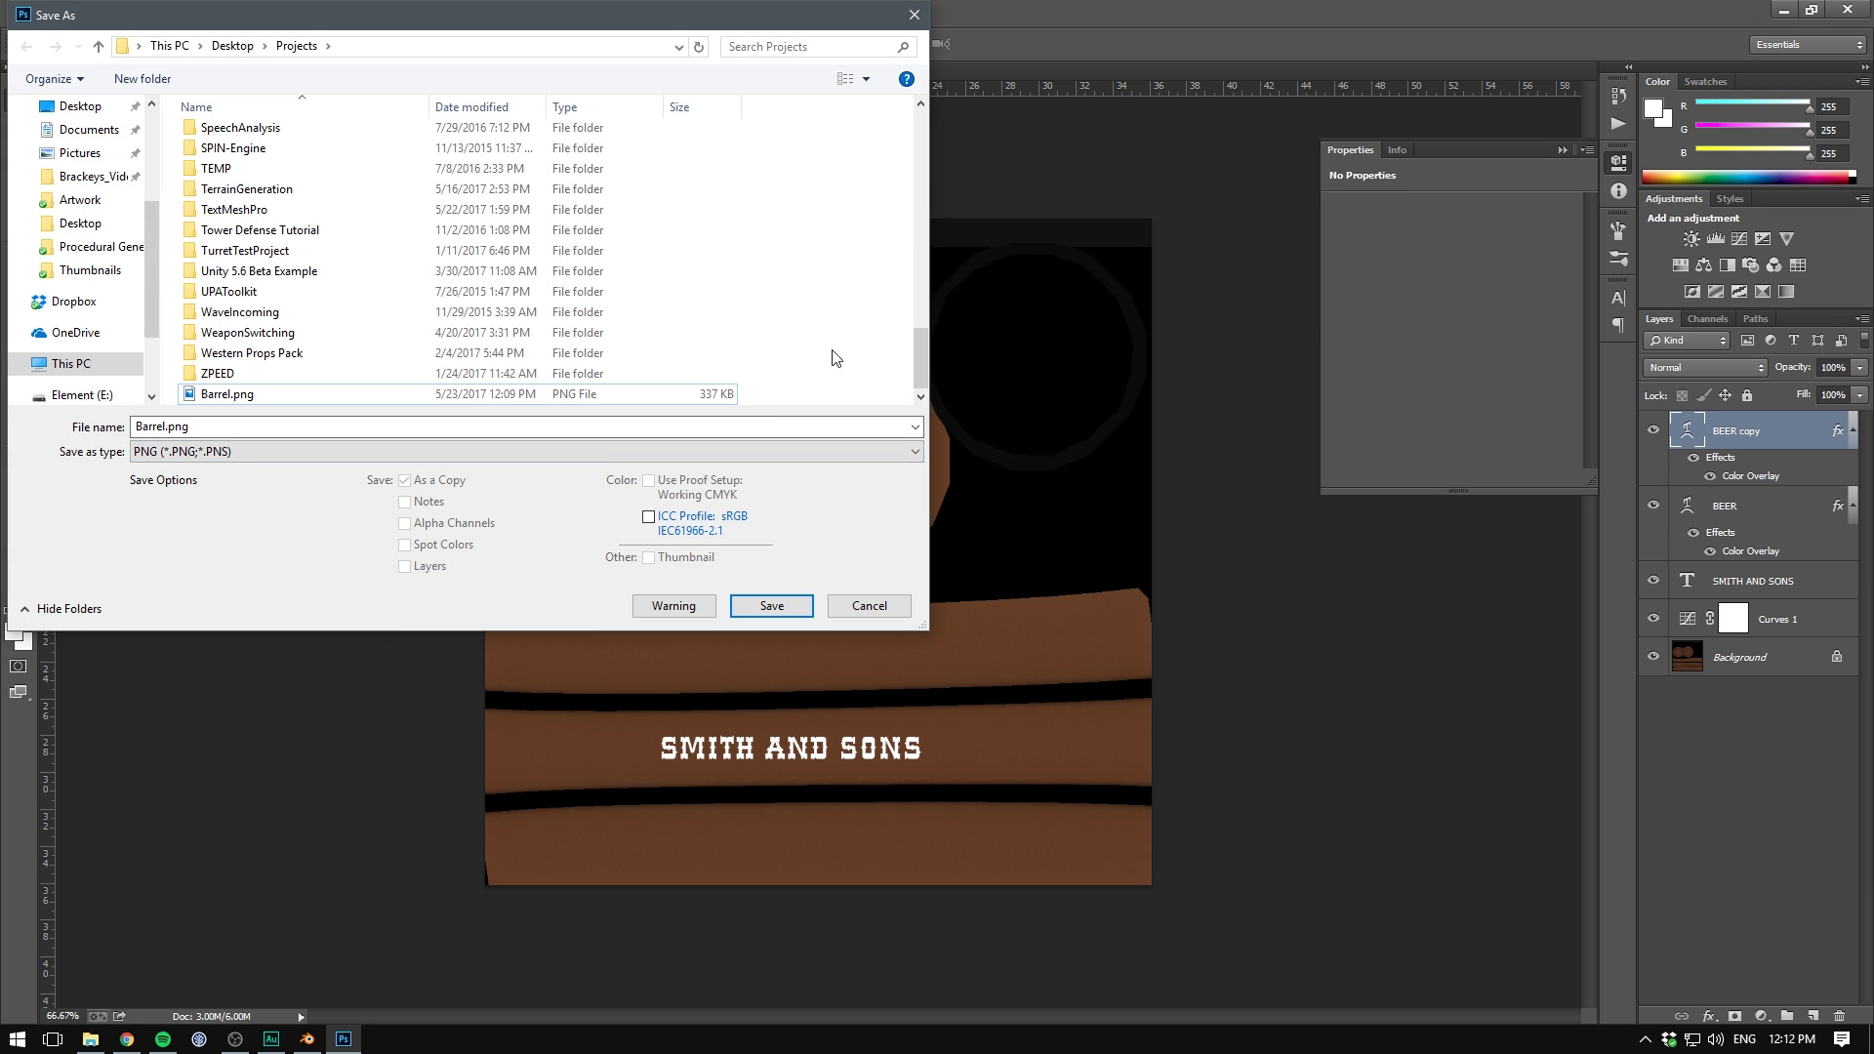
click(468, 395)
click(771, 605)
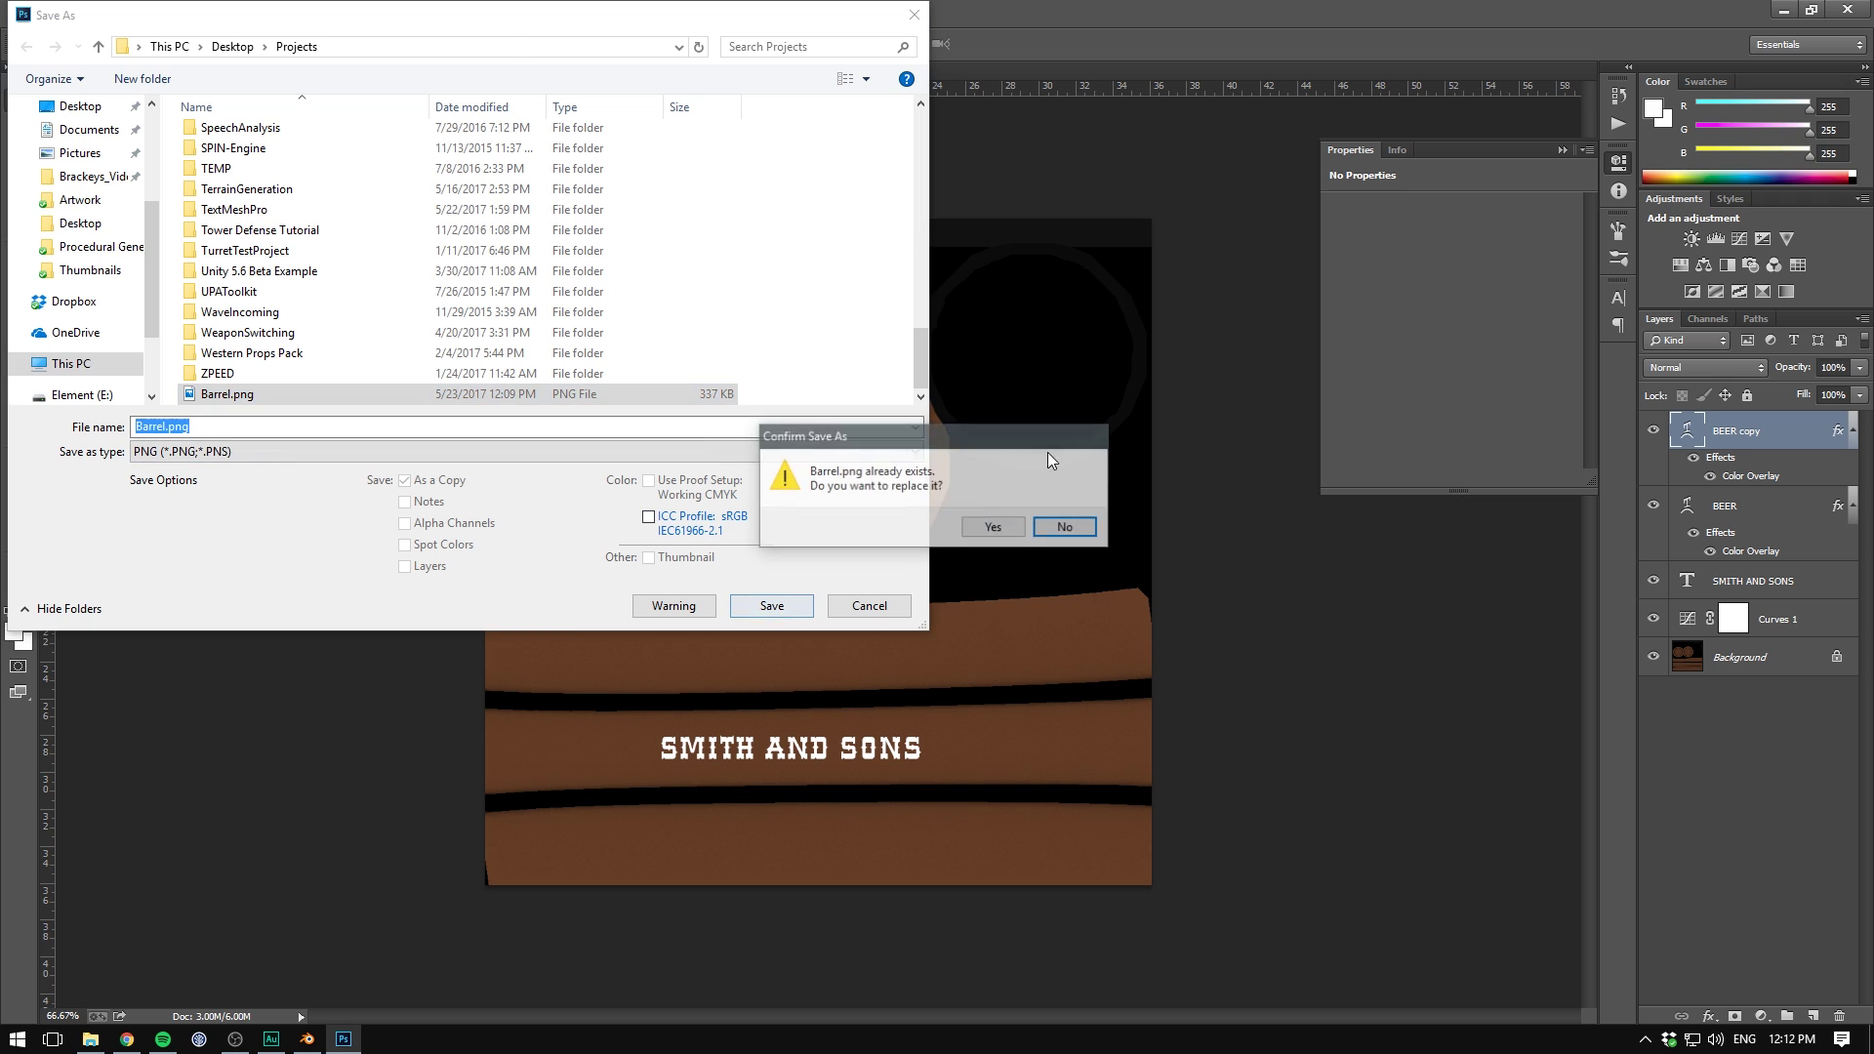
click(993, 527)
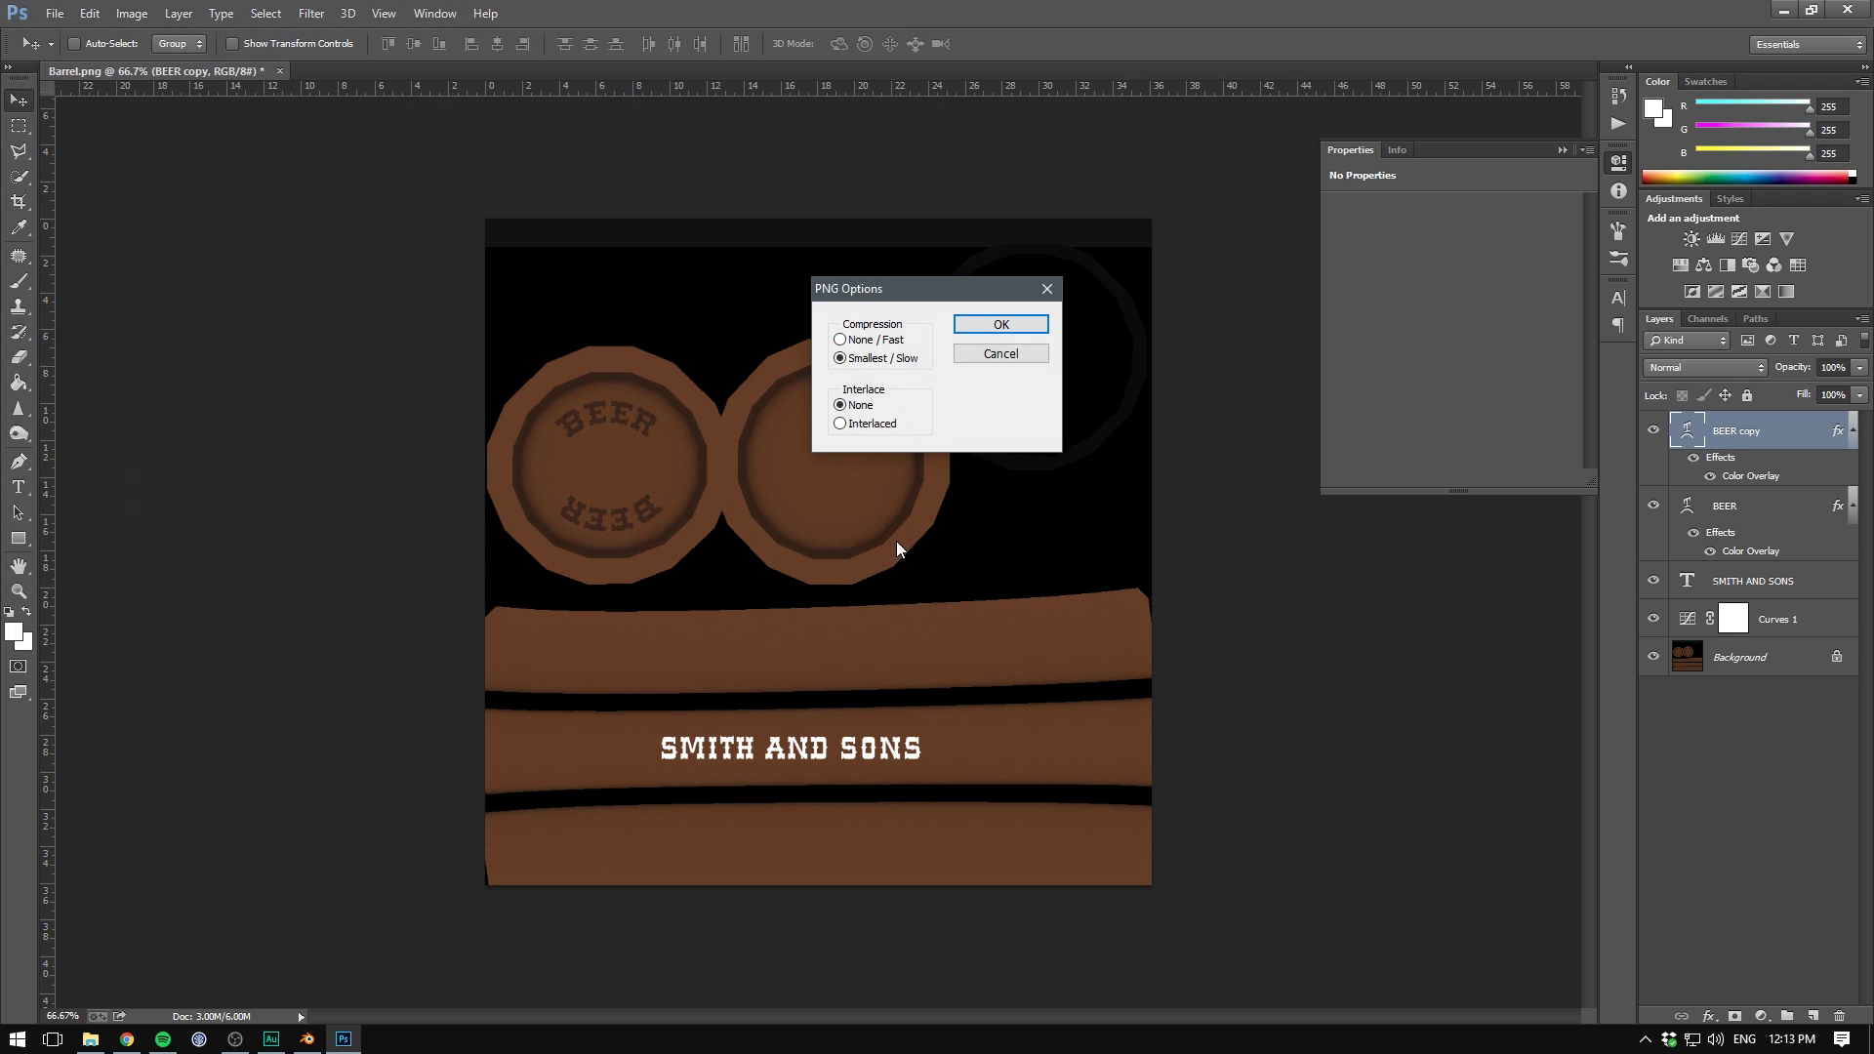
click(1001, 329)
click(306, 1038)
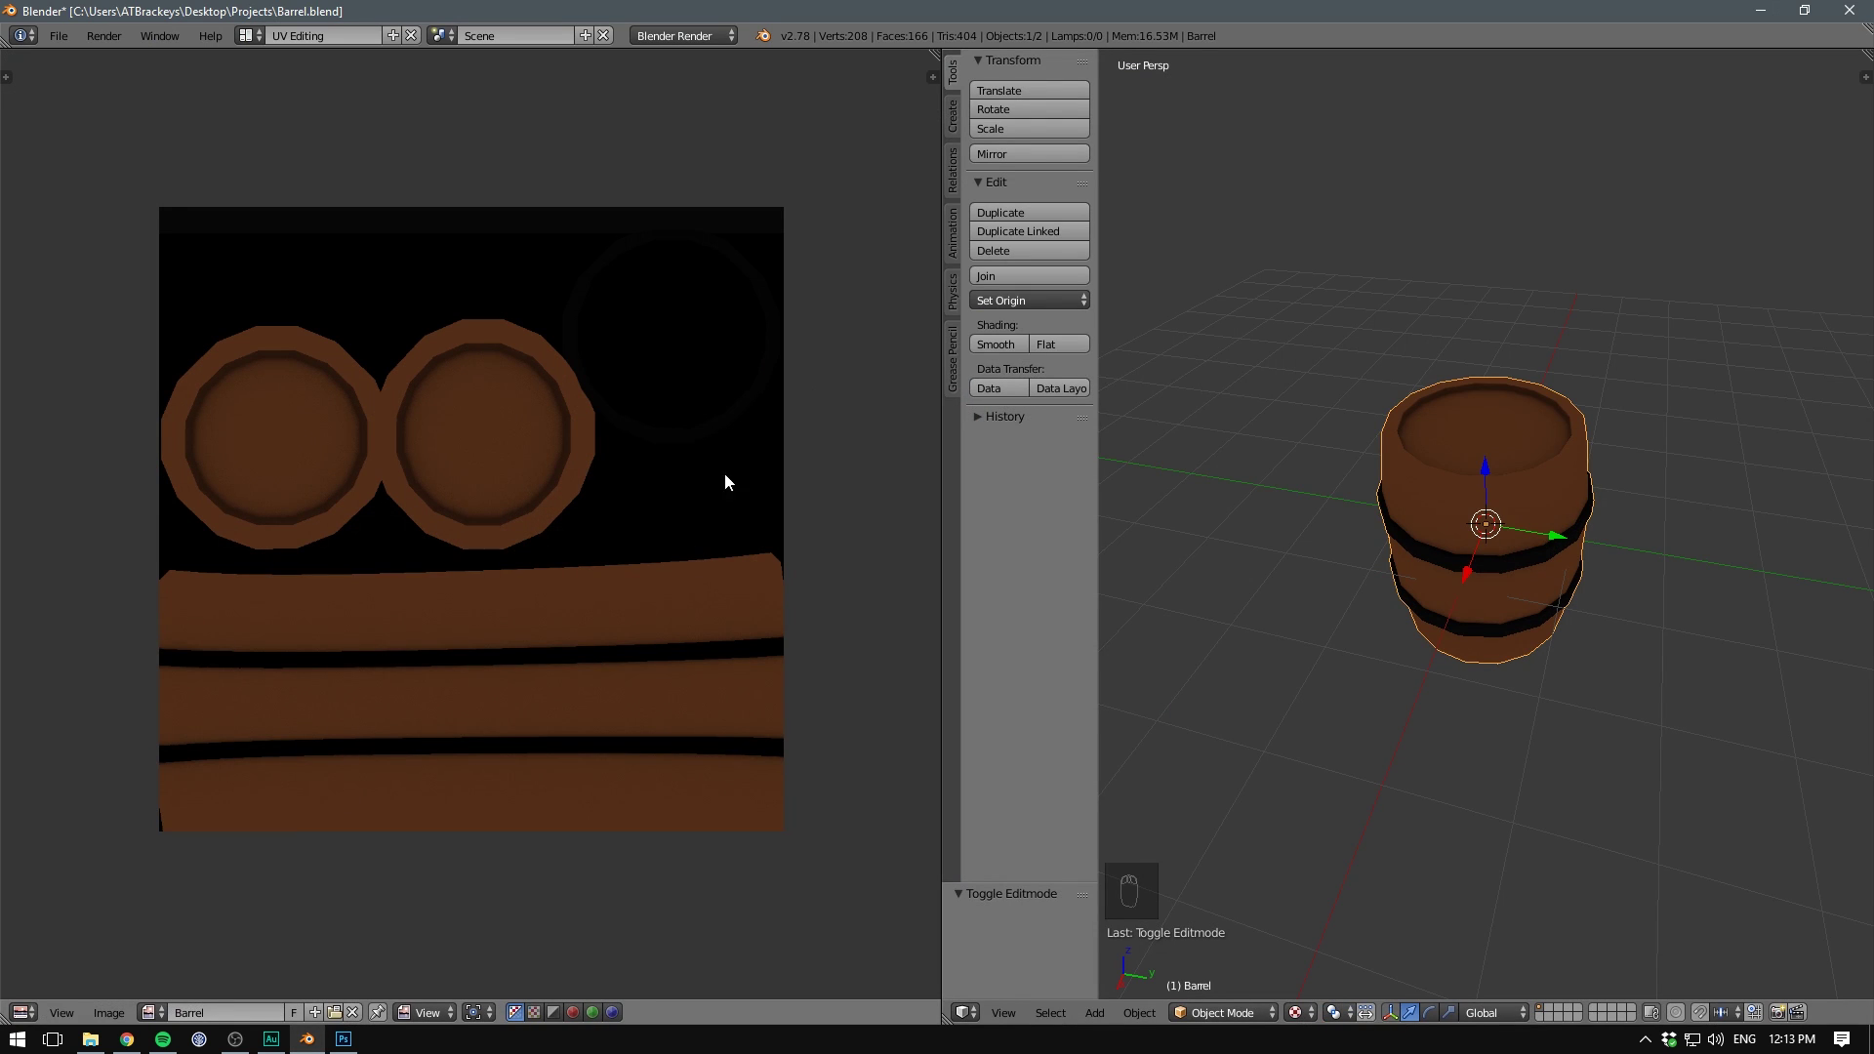
- Reload Barrel.png from disk and orbit to check the SMITH AND SONS side and BEER lid
click(102, 1015)
click(118, 890)
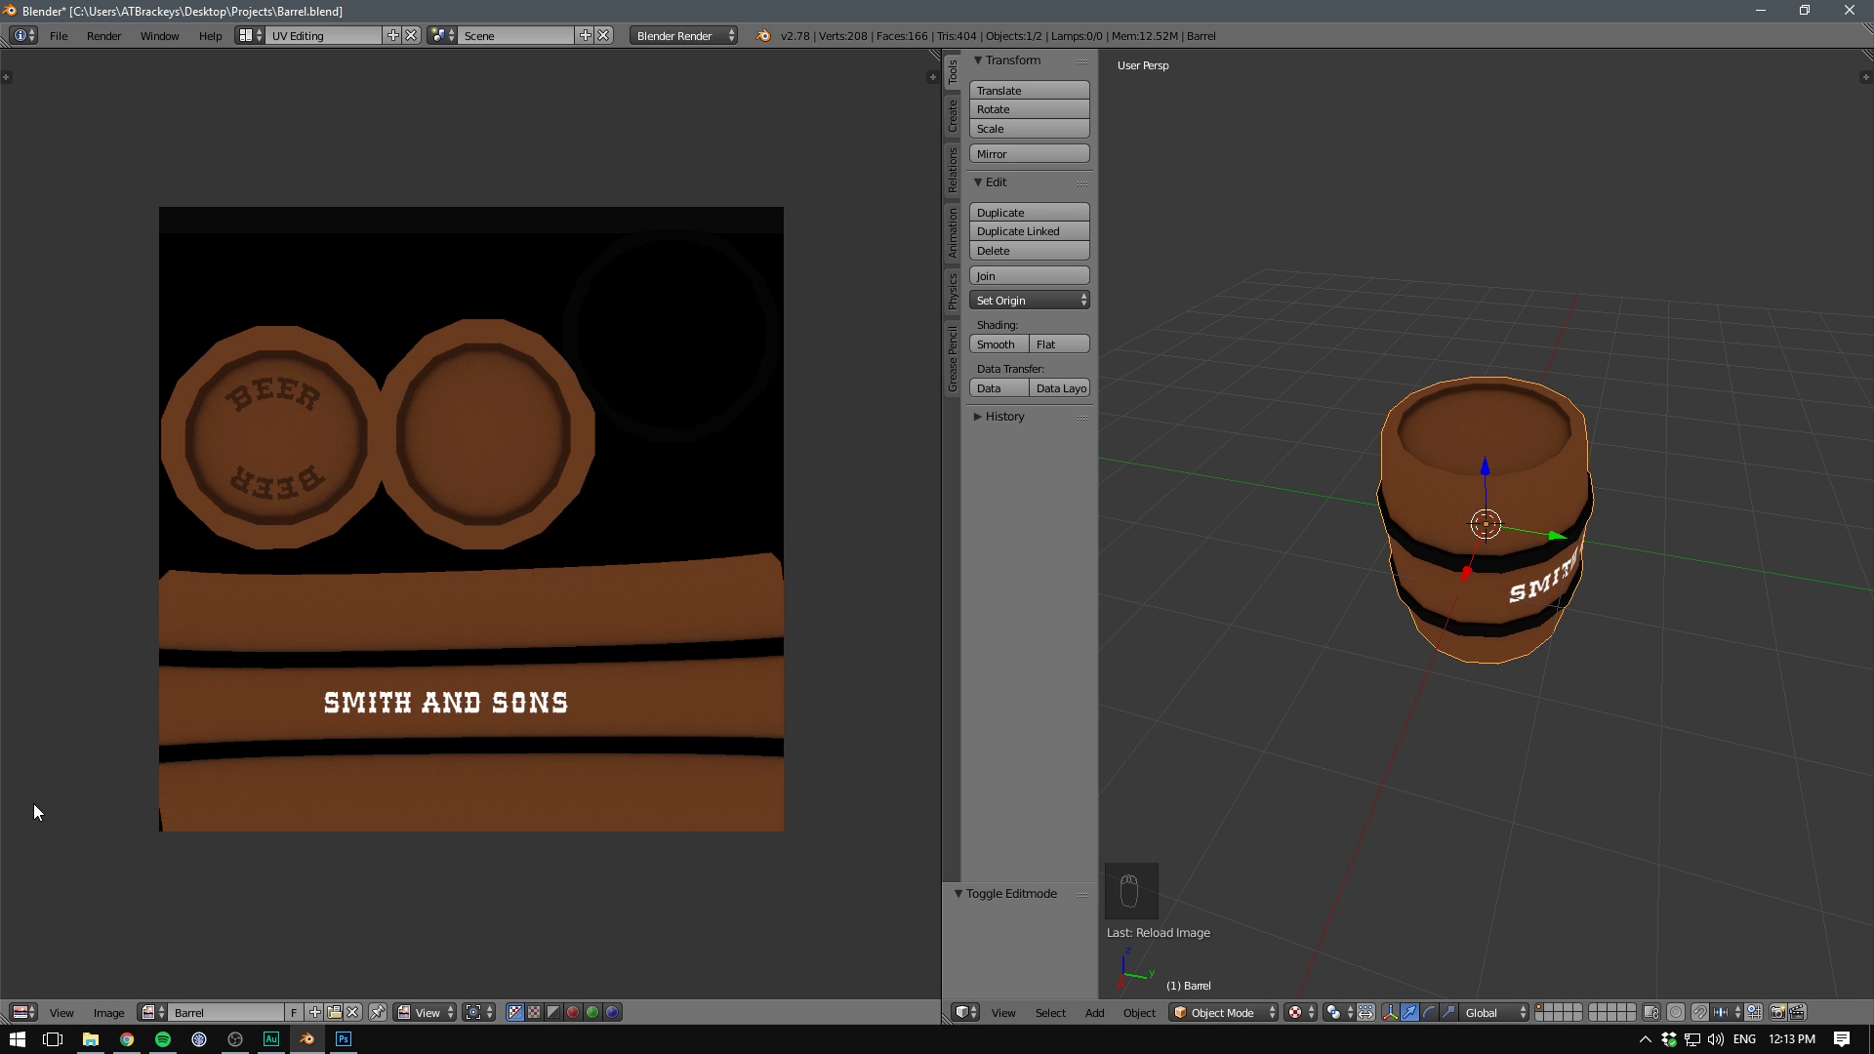
middle_drag(1269, 703, 1330, 552)
middle_drag(1446, 548, 1558, 705)
- Back in Photoshop, move both BEER labels onto the right lid
key(alt+Tab)
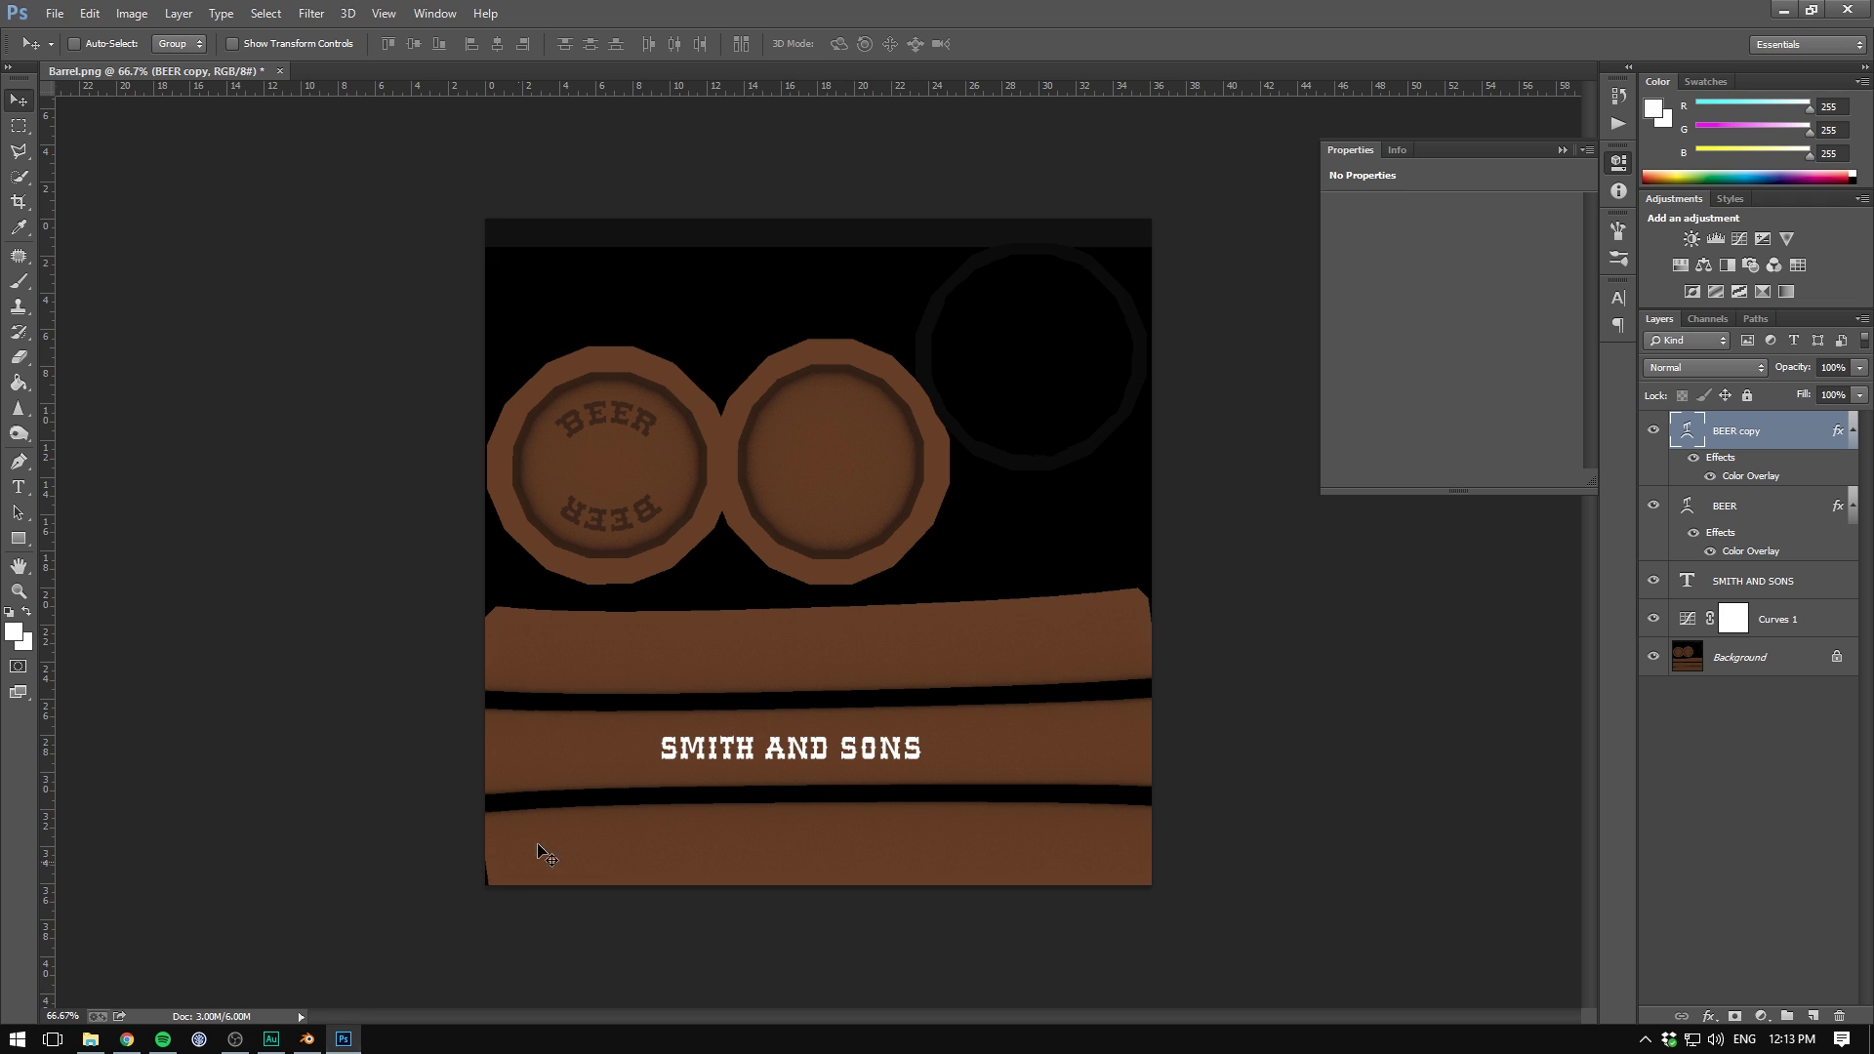
key(shift+alt+bracketleft)
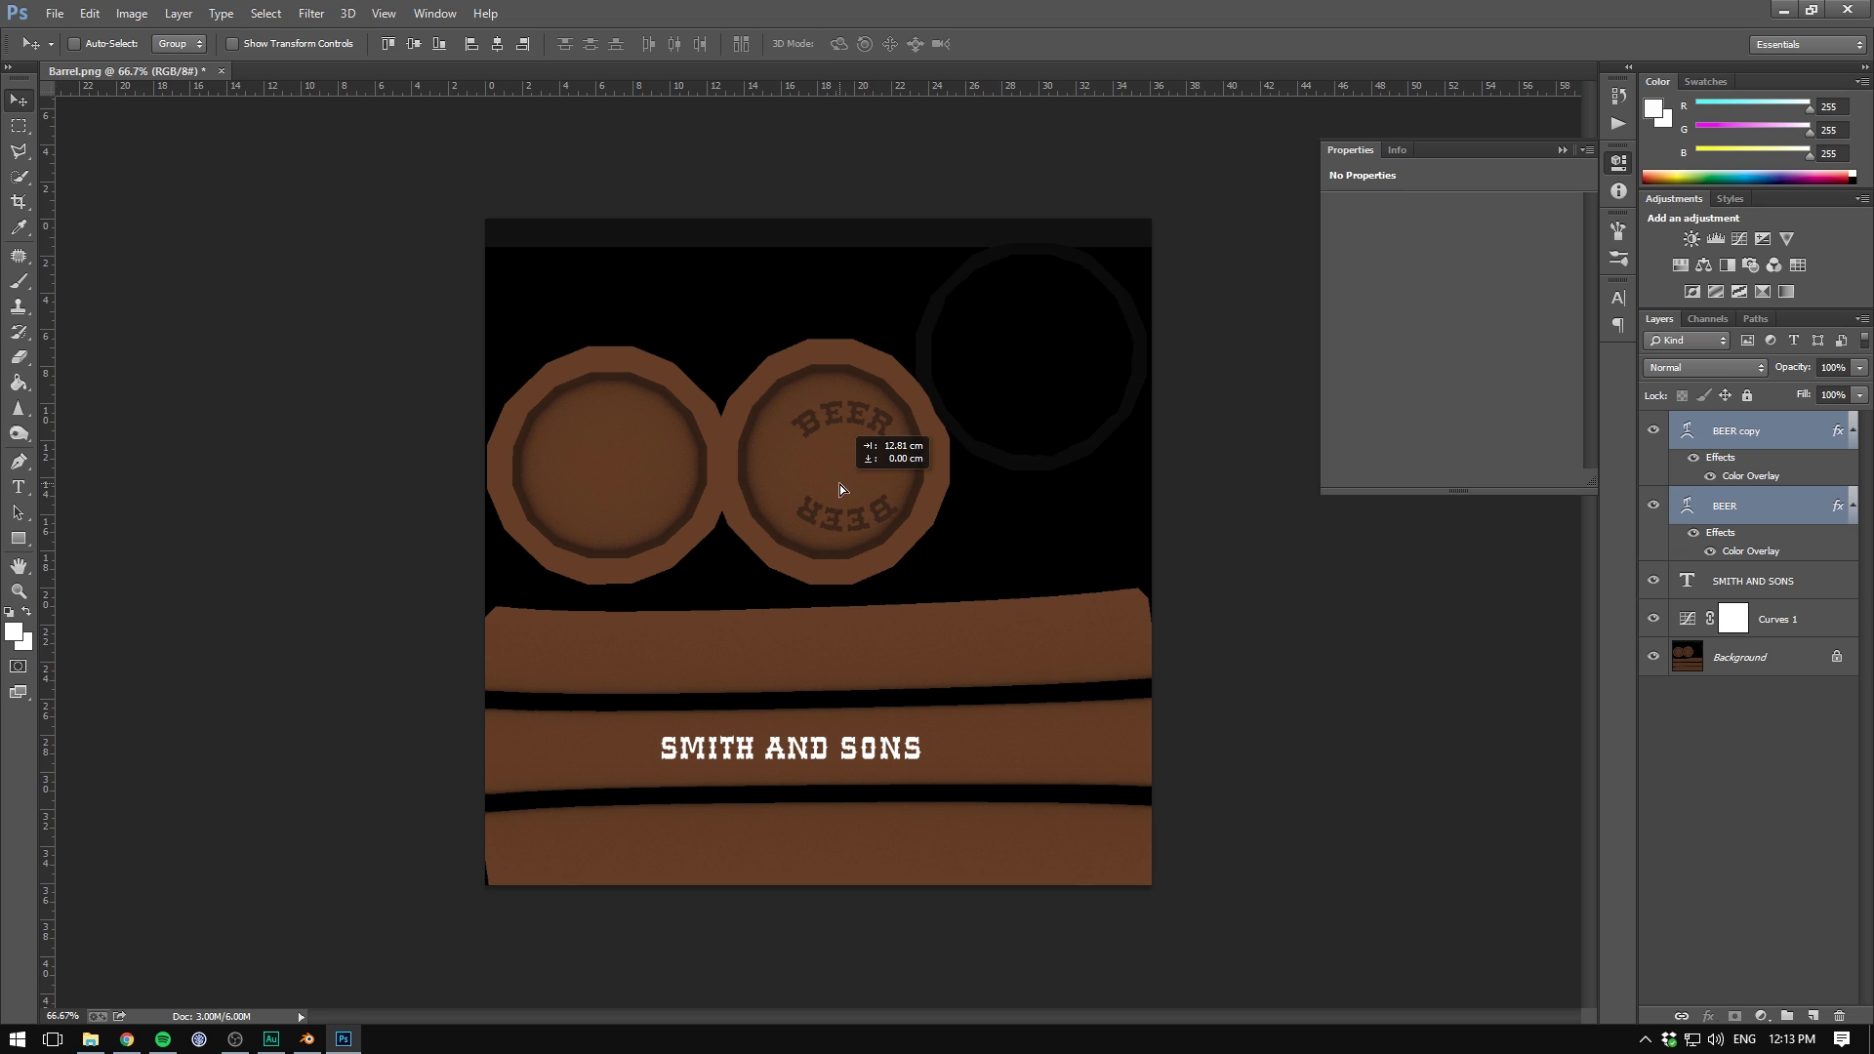
drag(839, 484, 829, 480)
- Scale SMITH AND SONS down around its centre
key(alt+bracketleft)
key(ctrl+t)
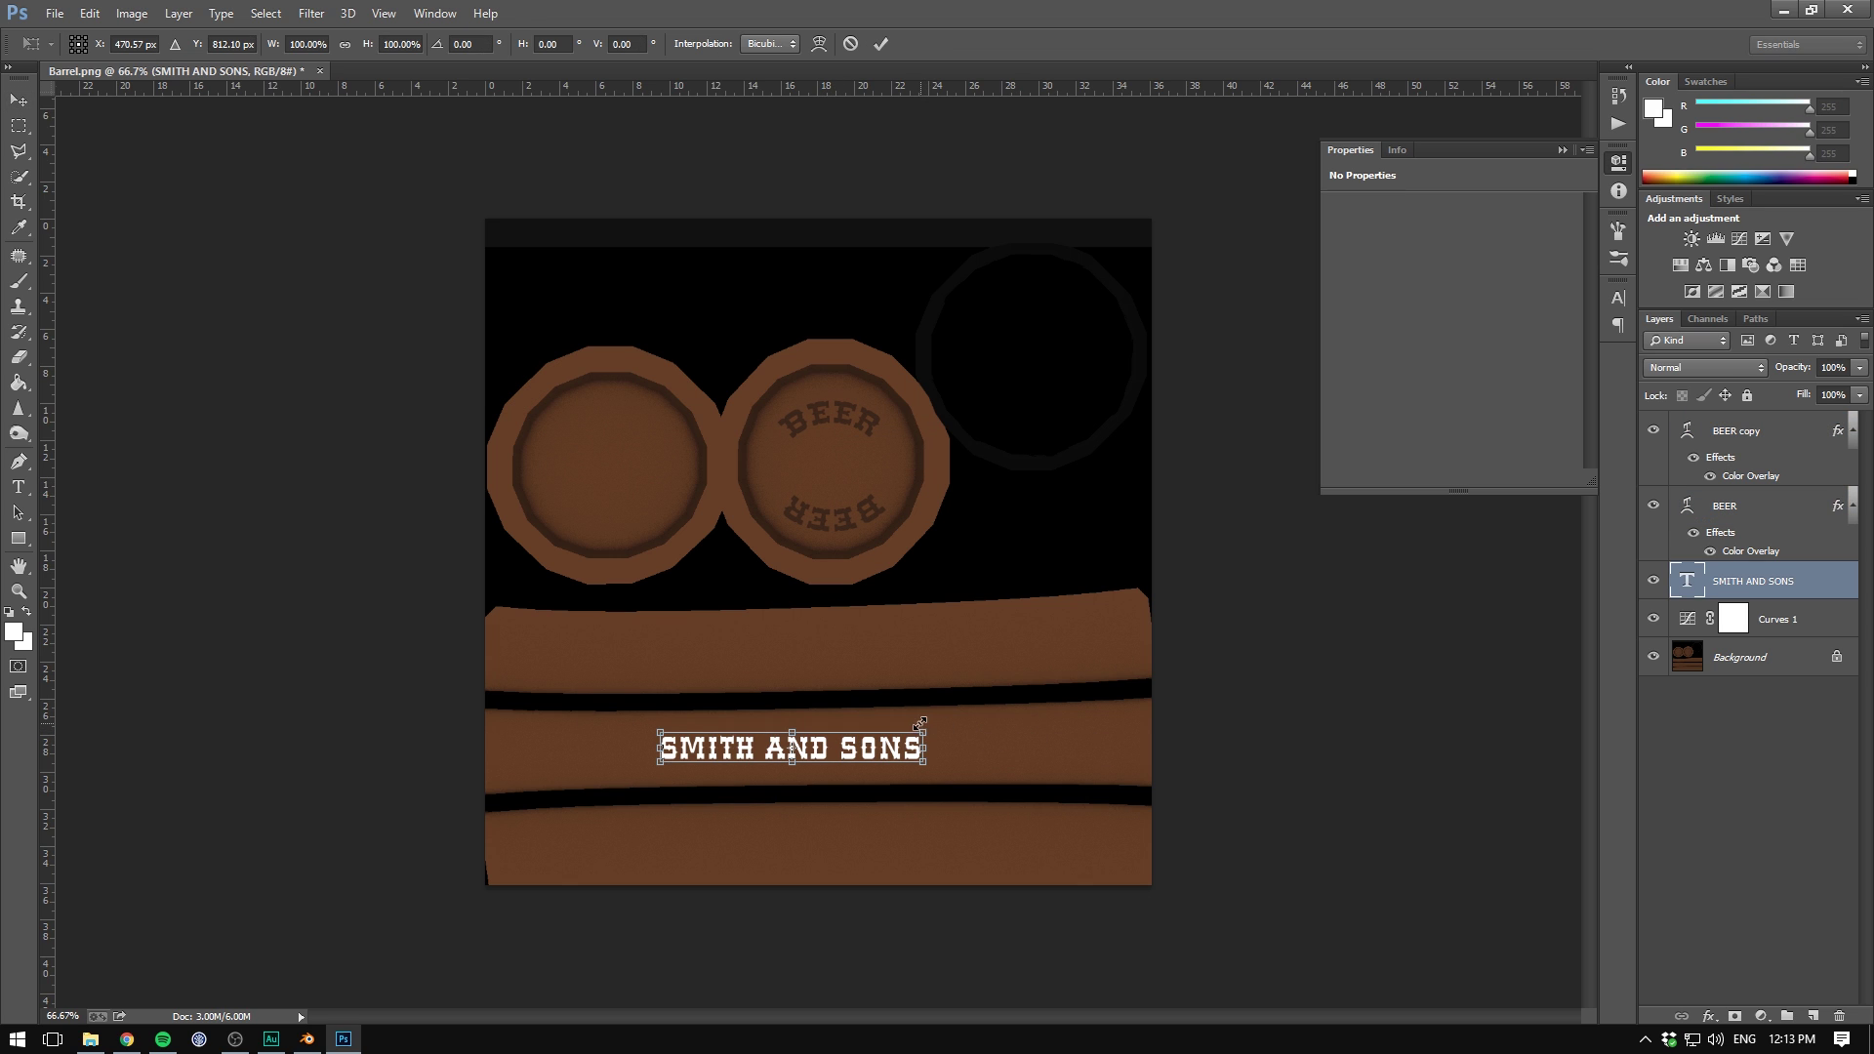
alt+shift+drag(919, 722, 888, 734)
key(Return)
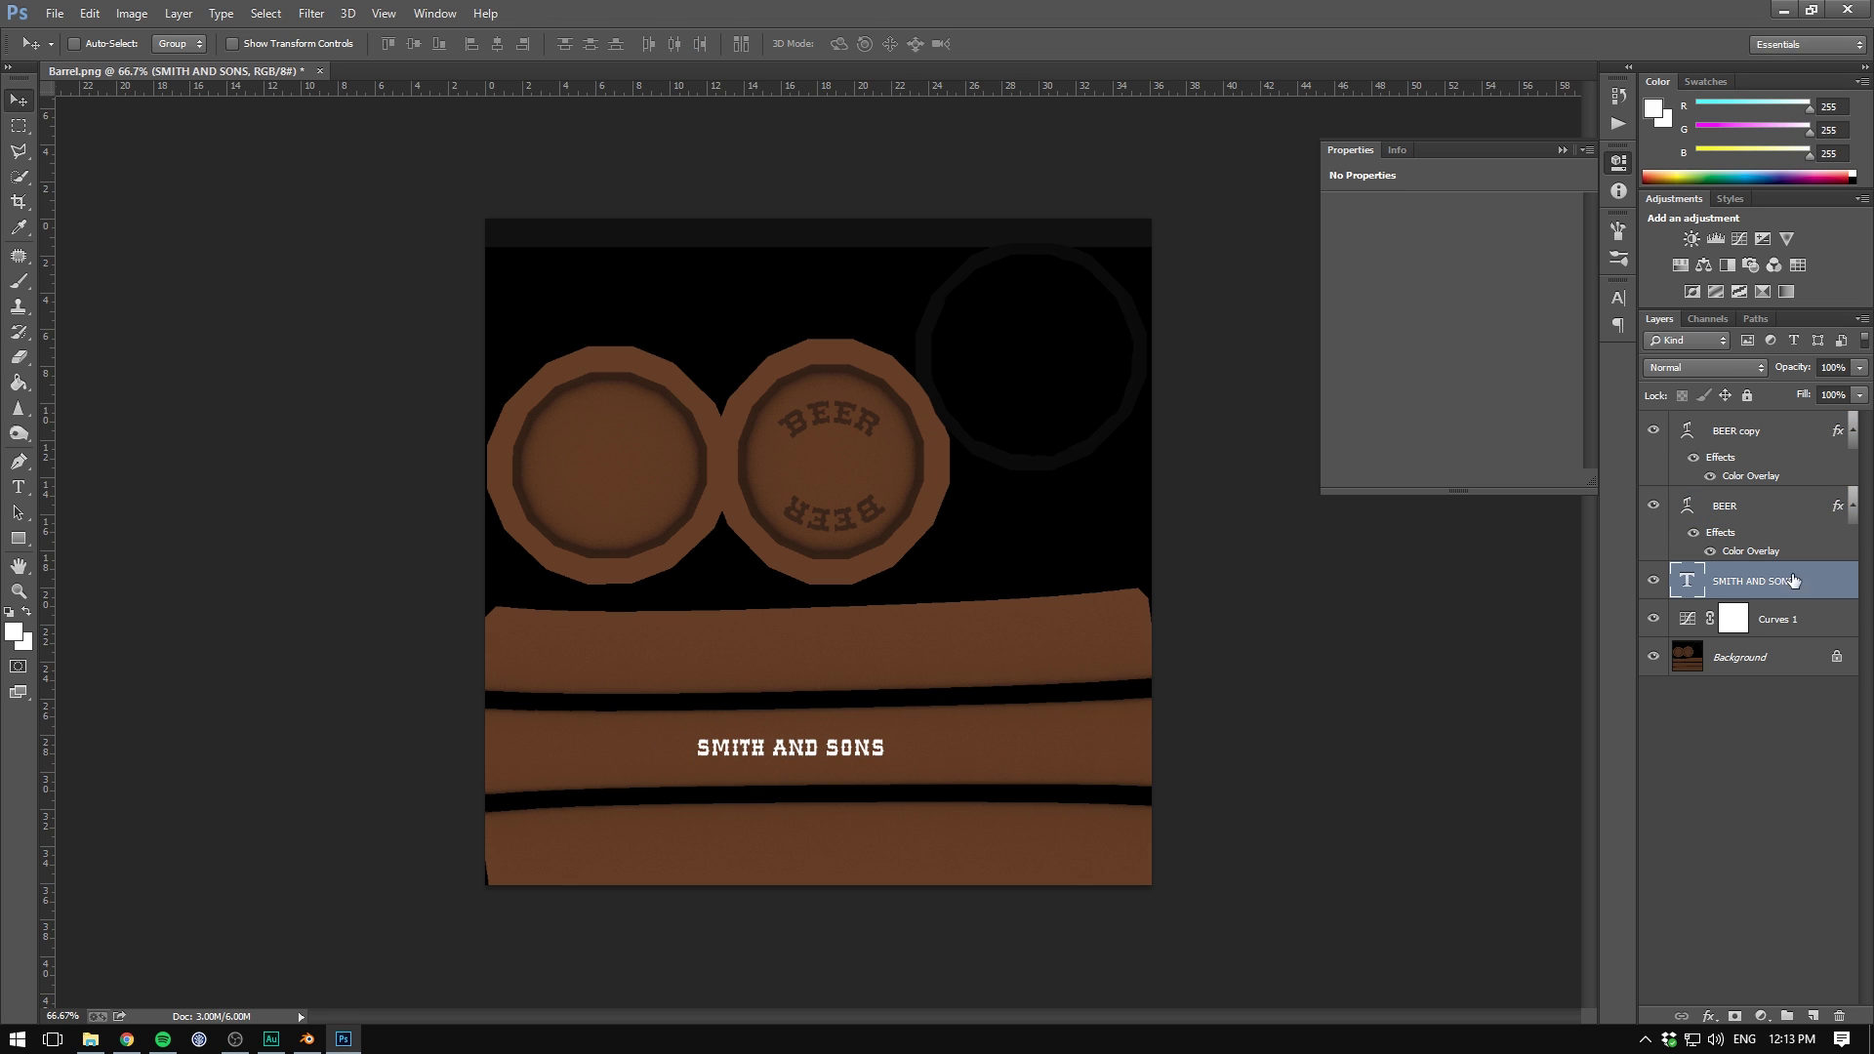
- Give SMITH AND SONS a pale tan Color Overlay
double_click(1794, 581)
click(1213, 478)
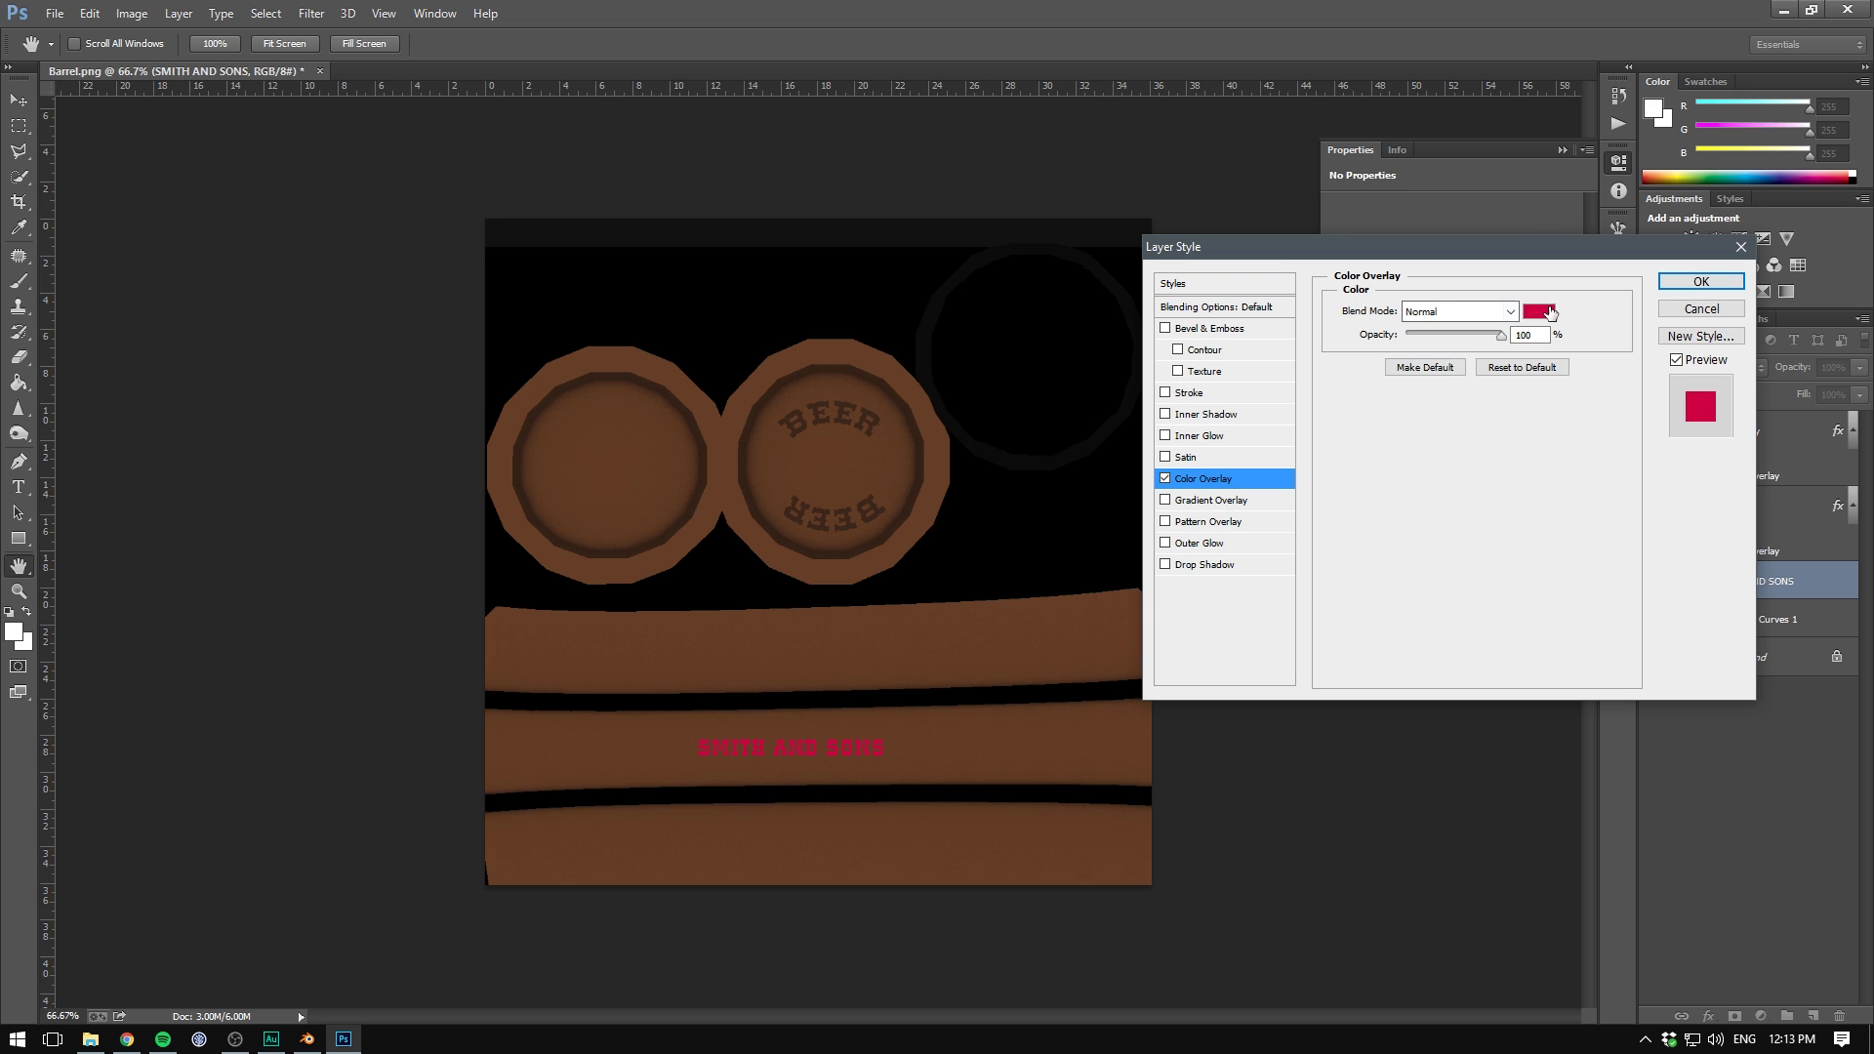
click(1538, 310)
click(1253, 414)
click(1288, 413)
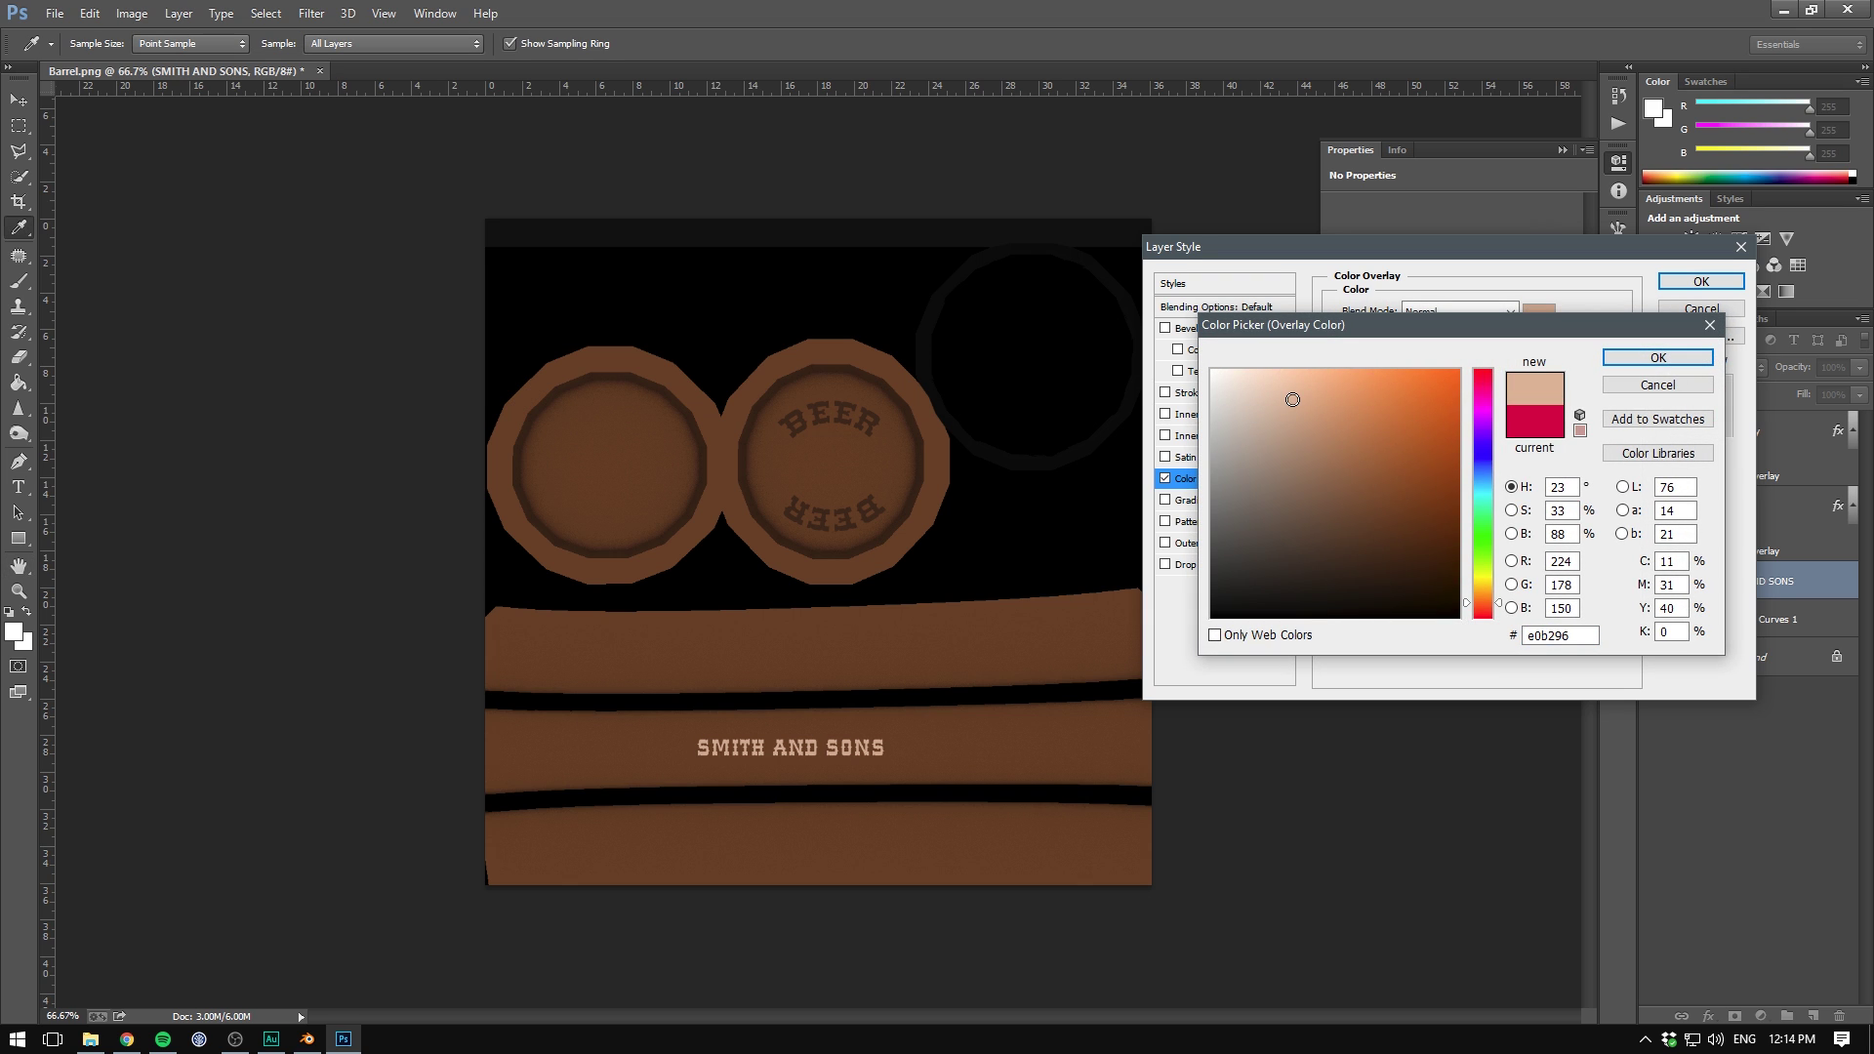
key(Return)
key(Return)
- Save the edited texture again and reload it onto the barrel in Blender
key(ctrl+shift+s)
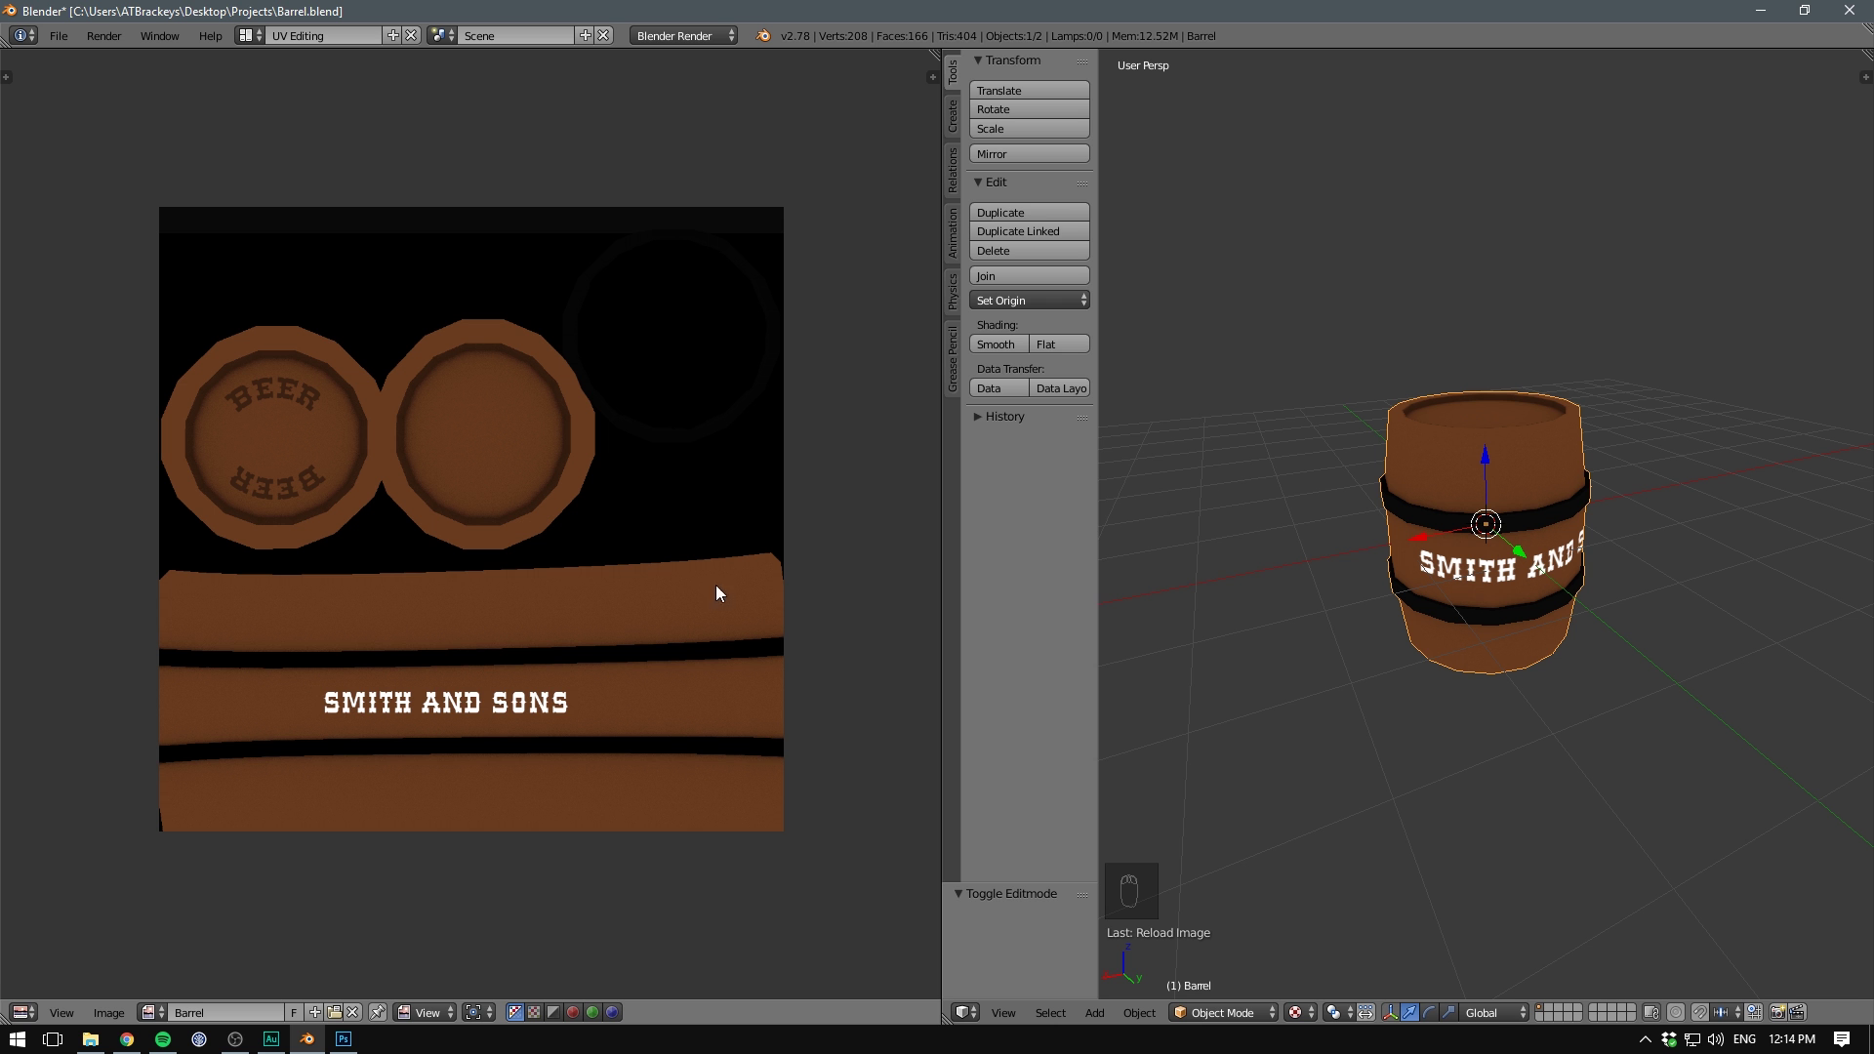
key(alt+r)
middle_drag(1425, 576, 1356, 639)
- In the Default layout, view the SMITH AND SONS lettering and save Barrel.blend over itself
key(ctrl+Left)
middle_drag(712, 262, 1156, 306)
key(ctrl+s)
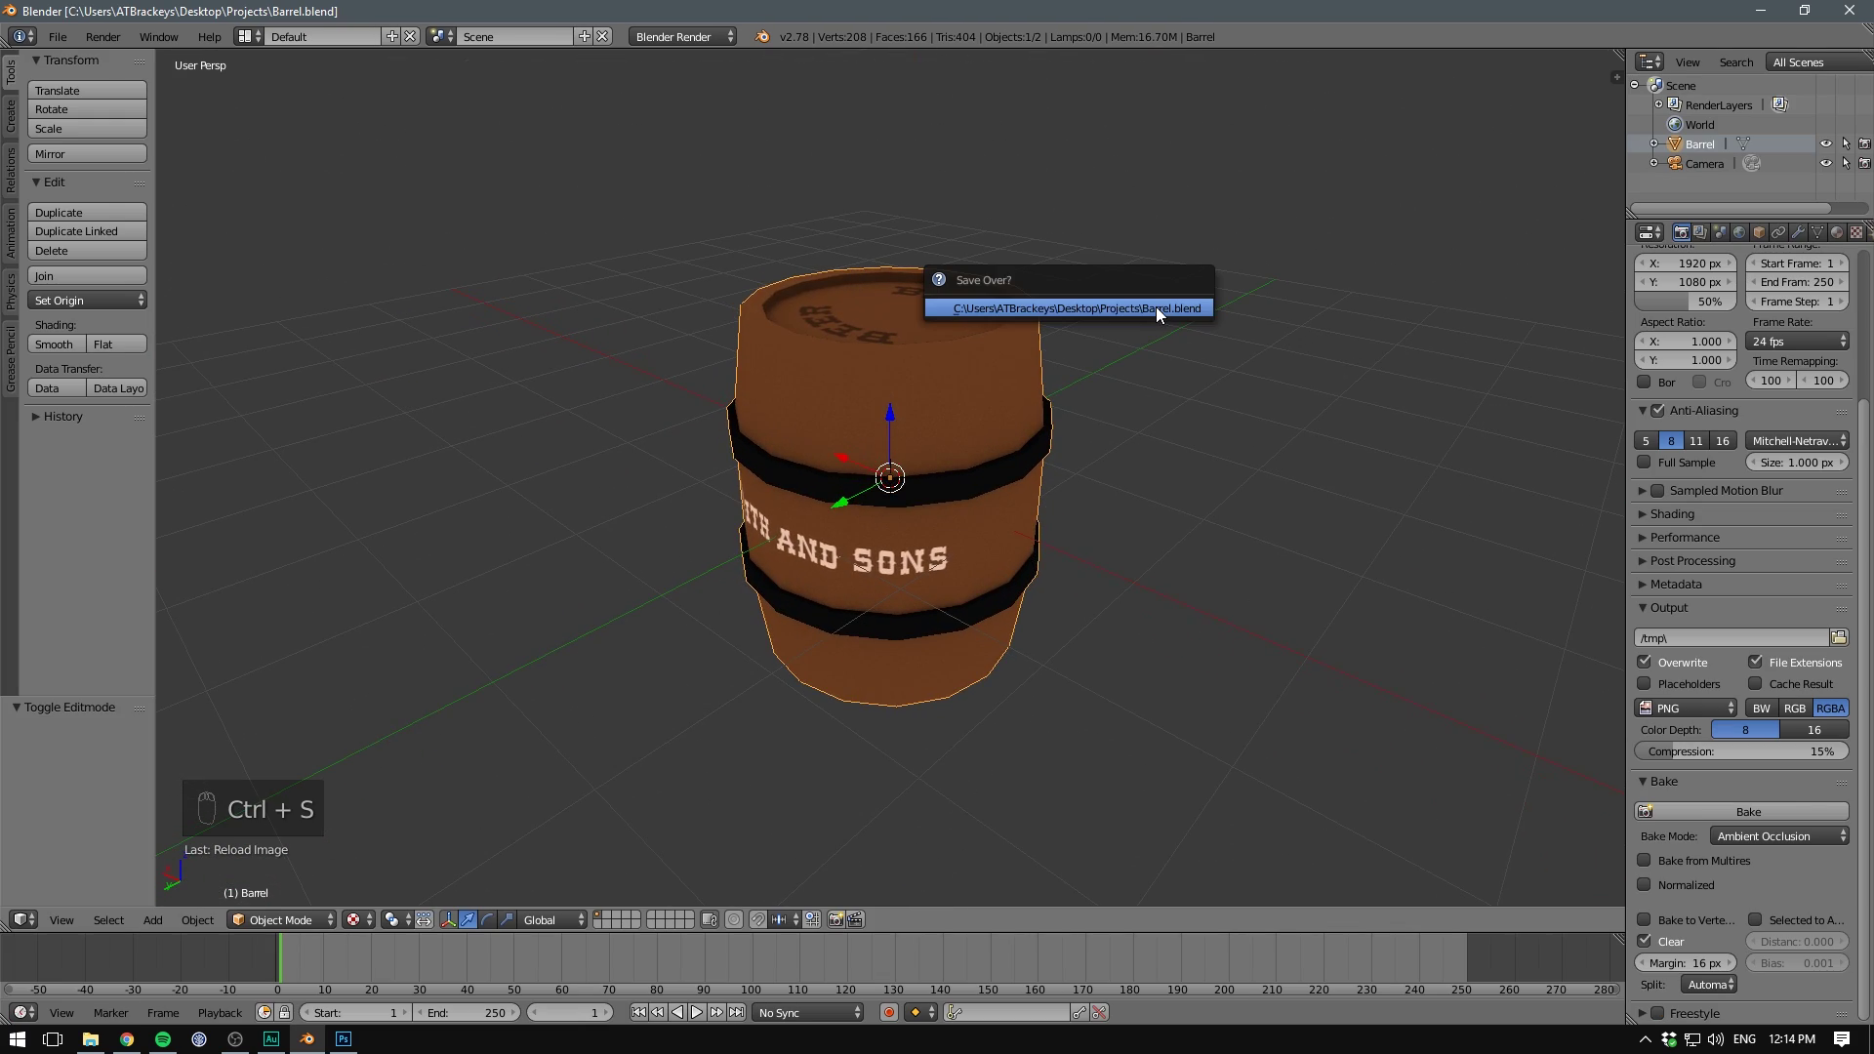